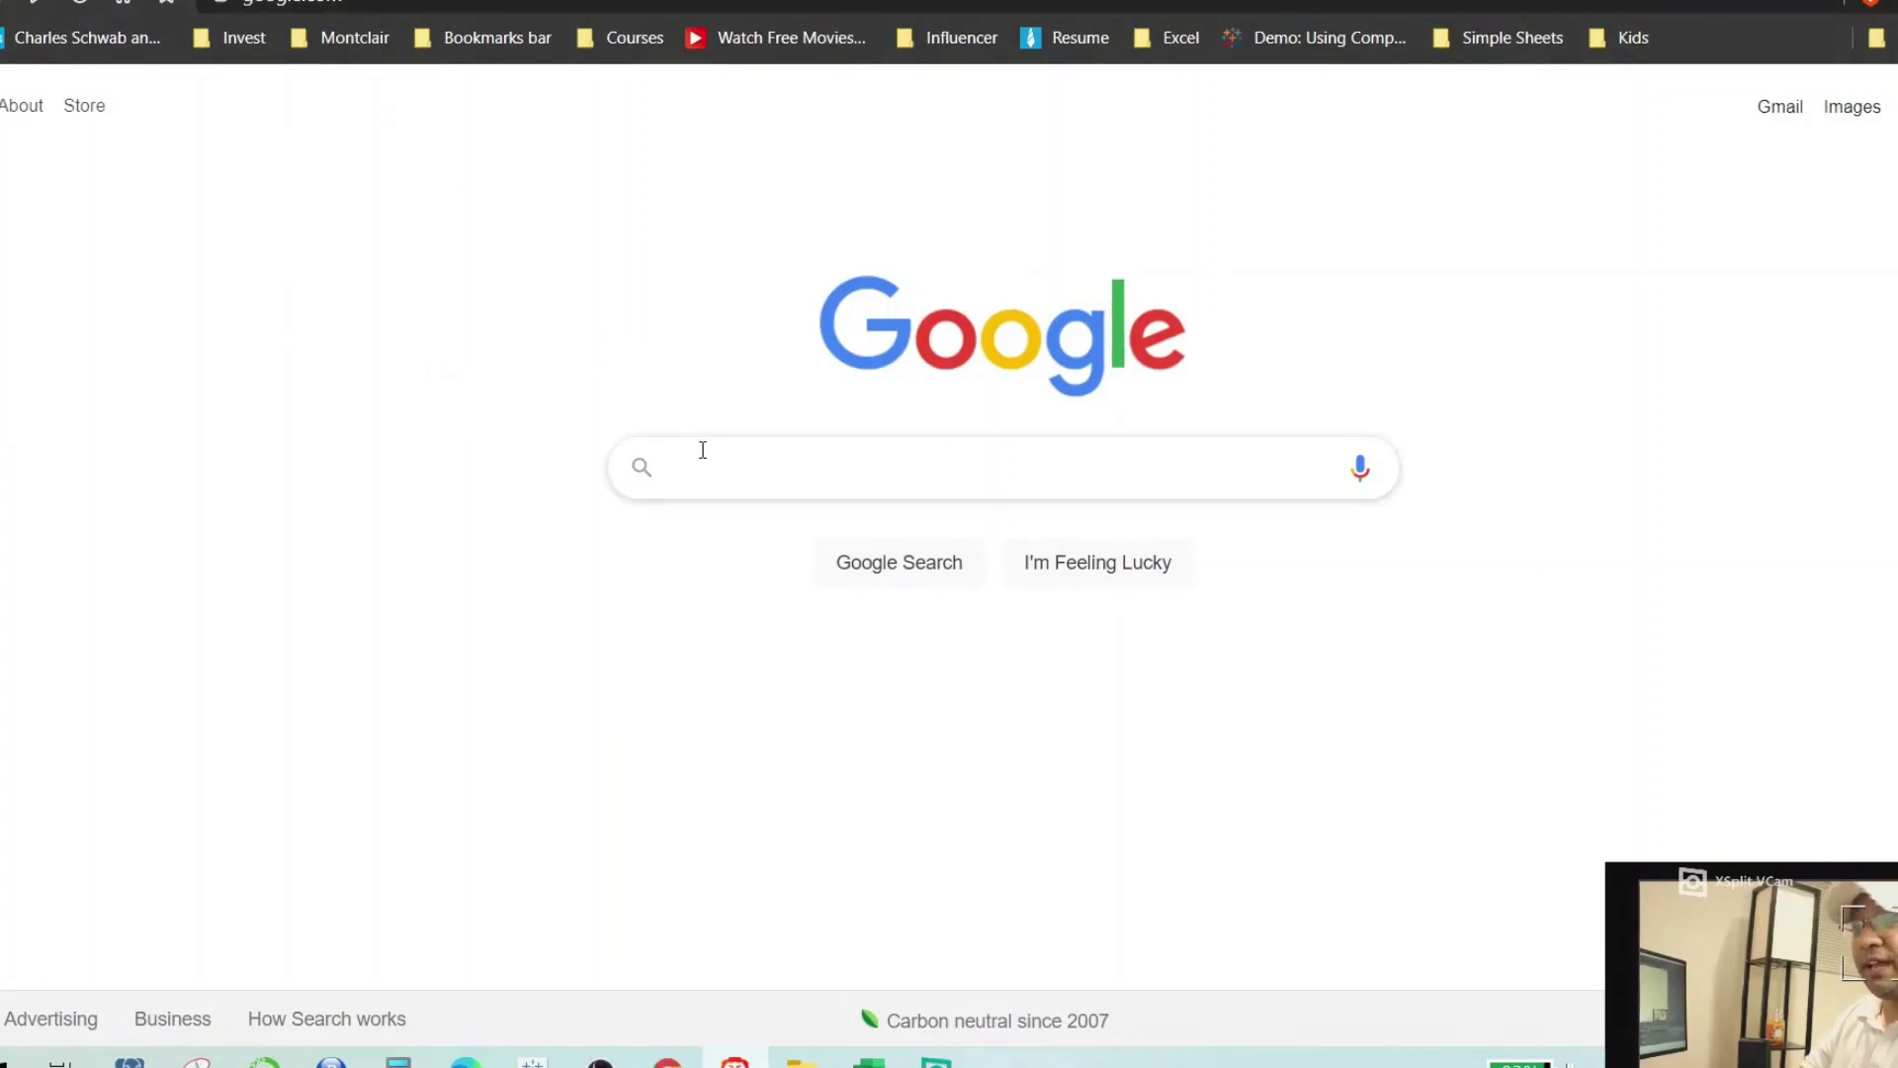
Search Google for 'x rates' and open the X-Rates Currency Calculator, showing USD to INR.
{"action": "type", "text": "x rates"}
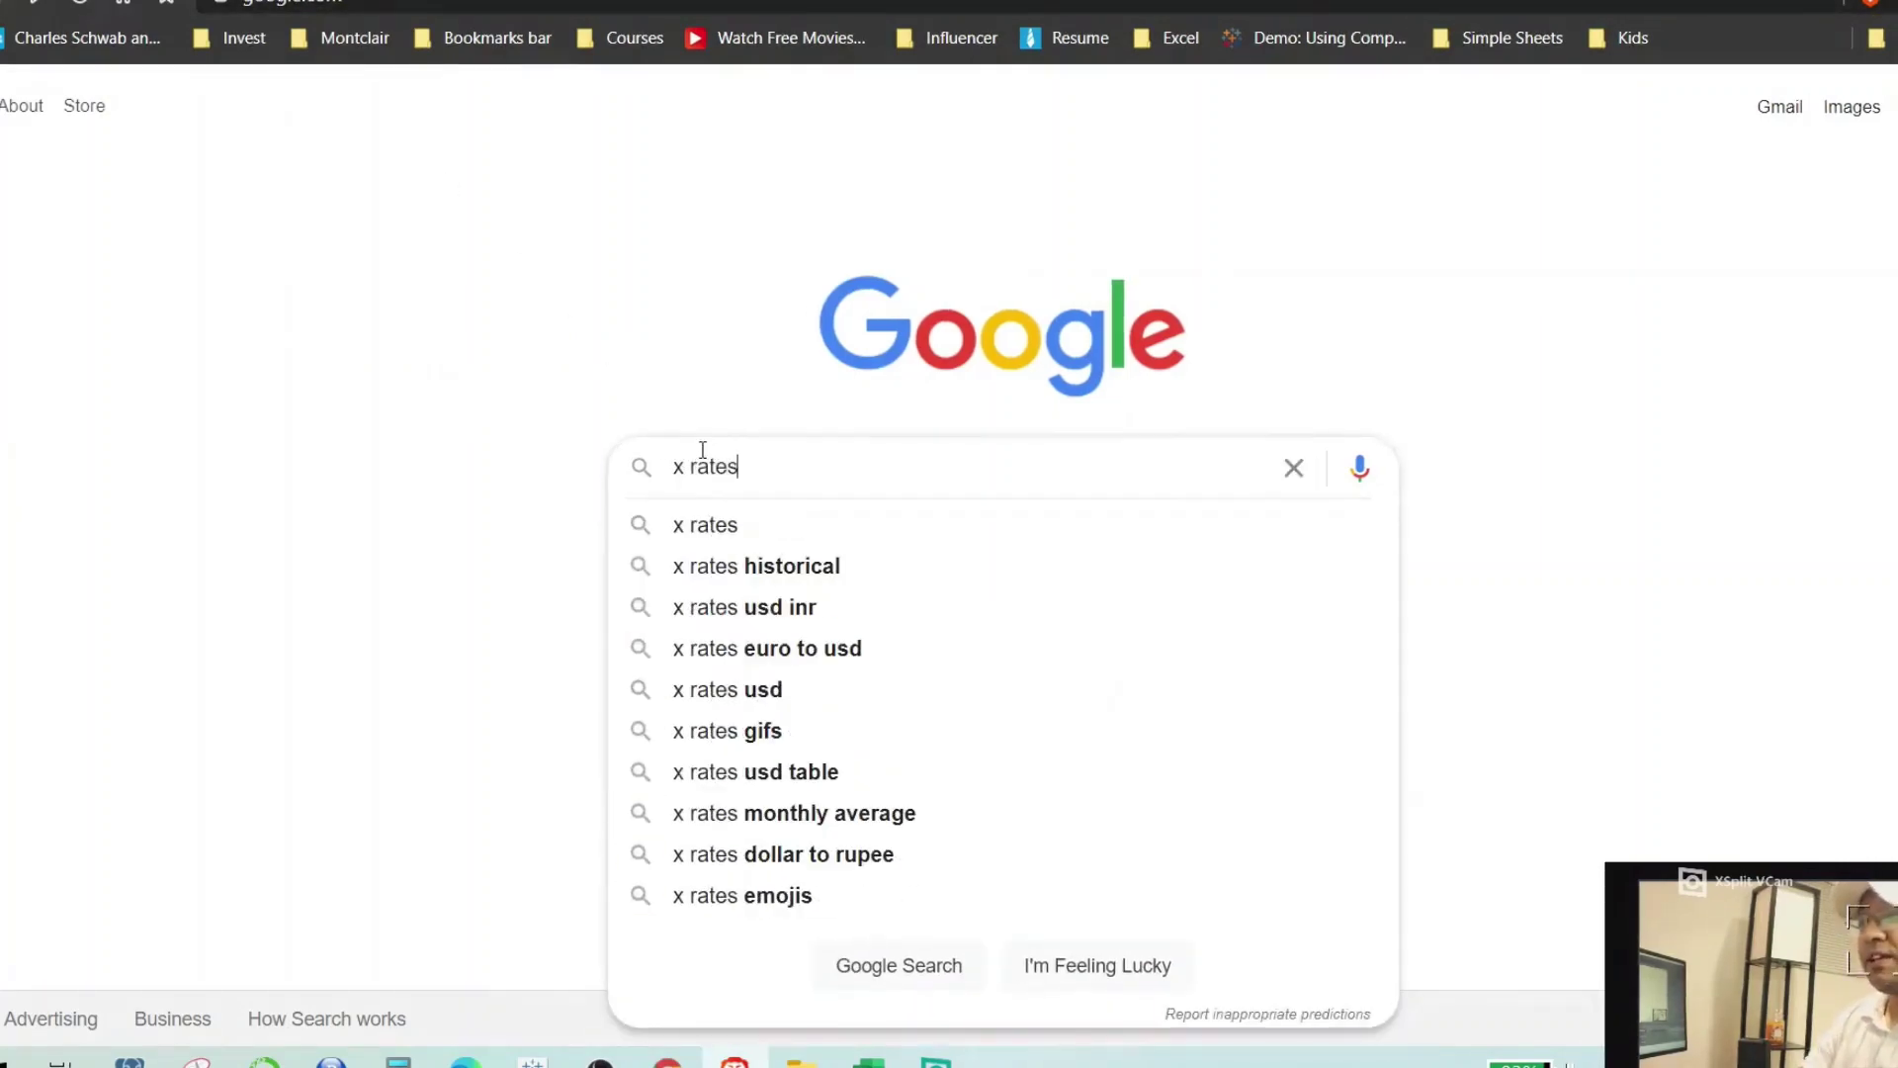
{"action": "key", "text": "Return"}
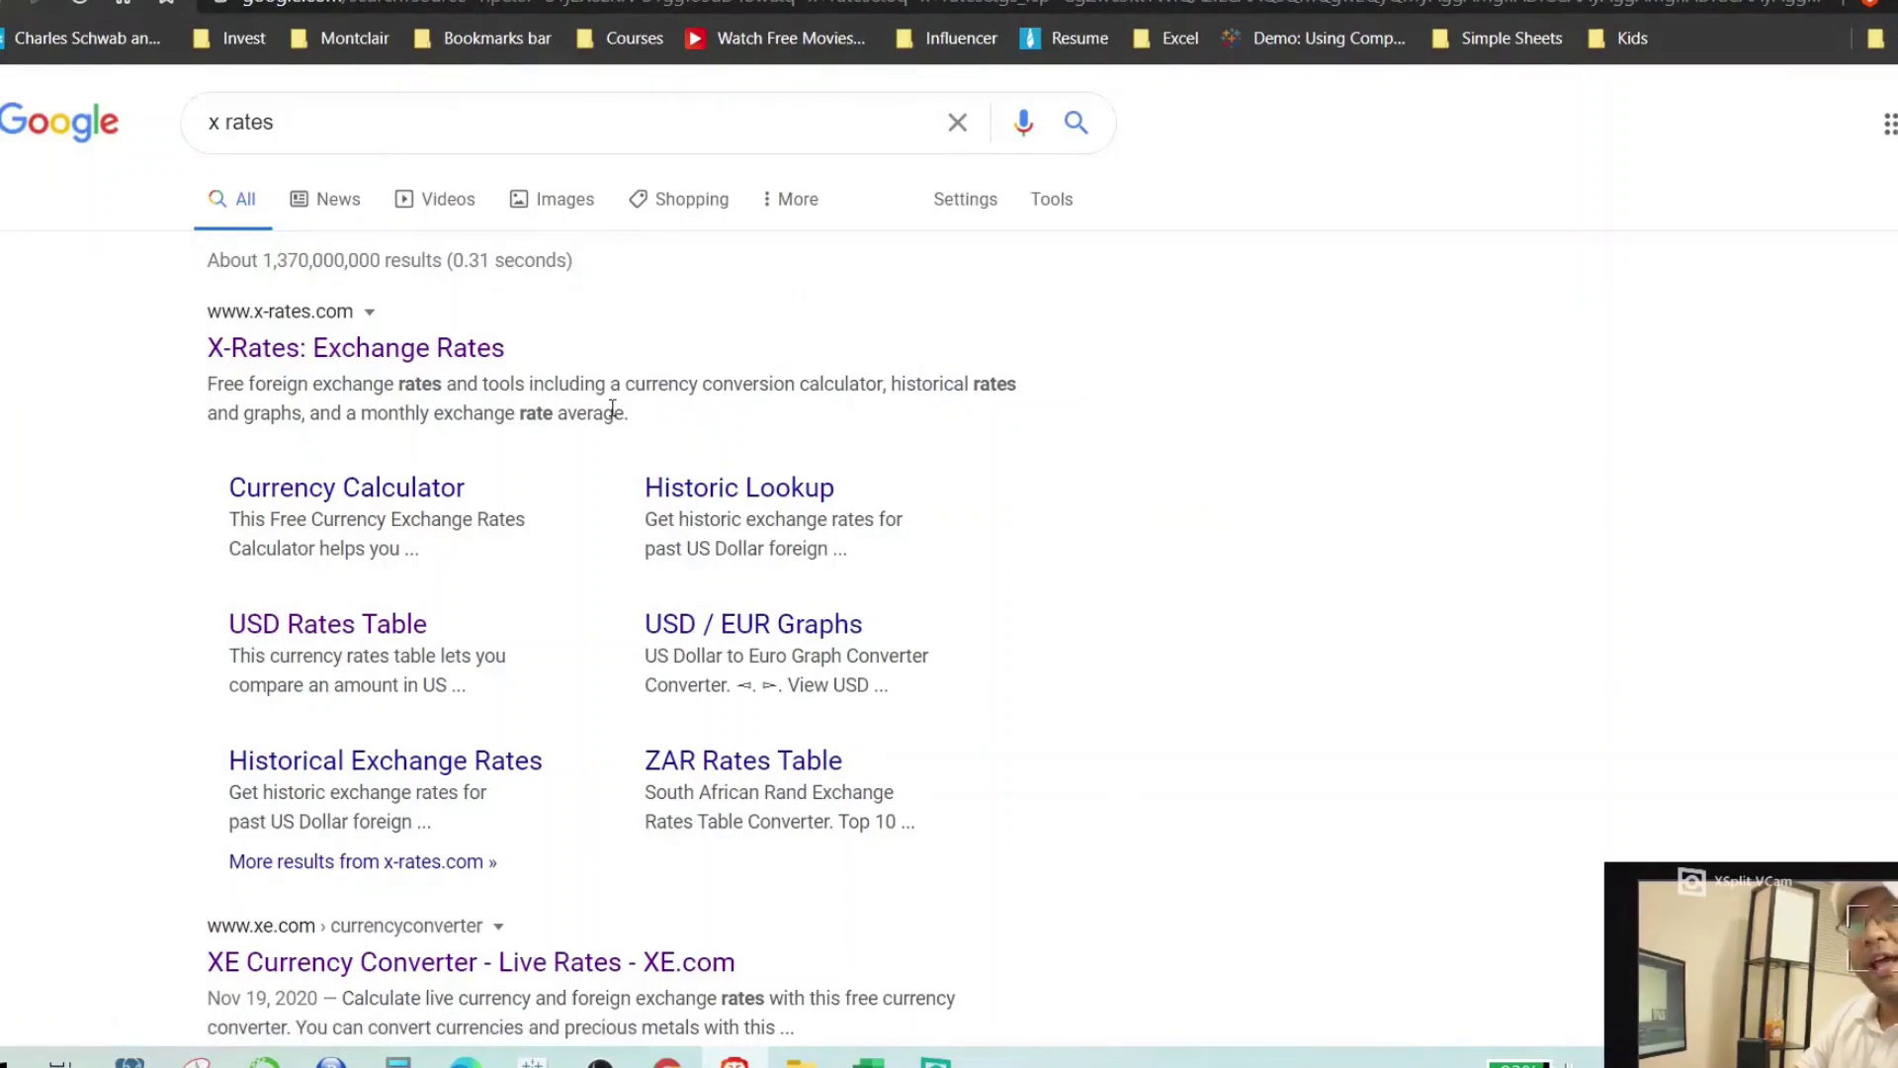
{"action": "left_click", "coordinate": [421, 348]}
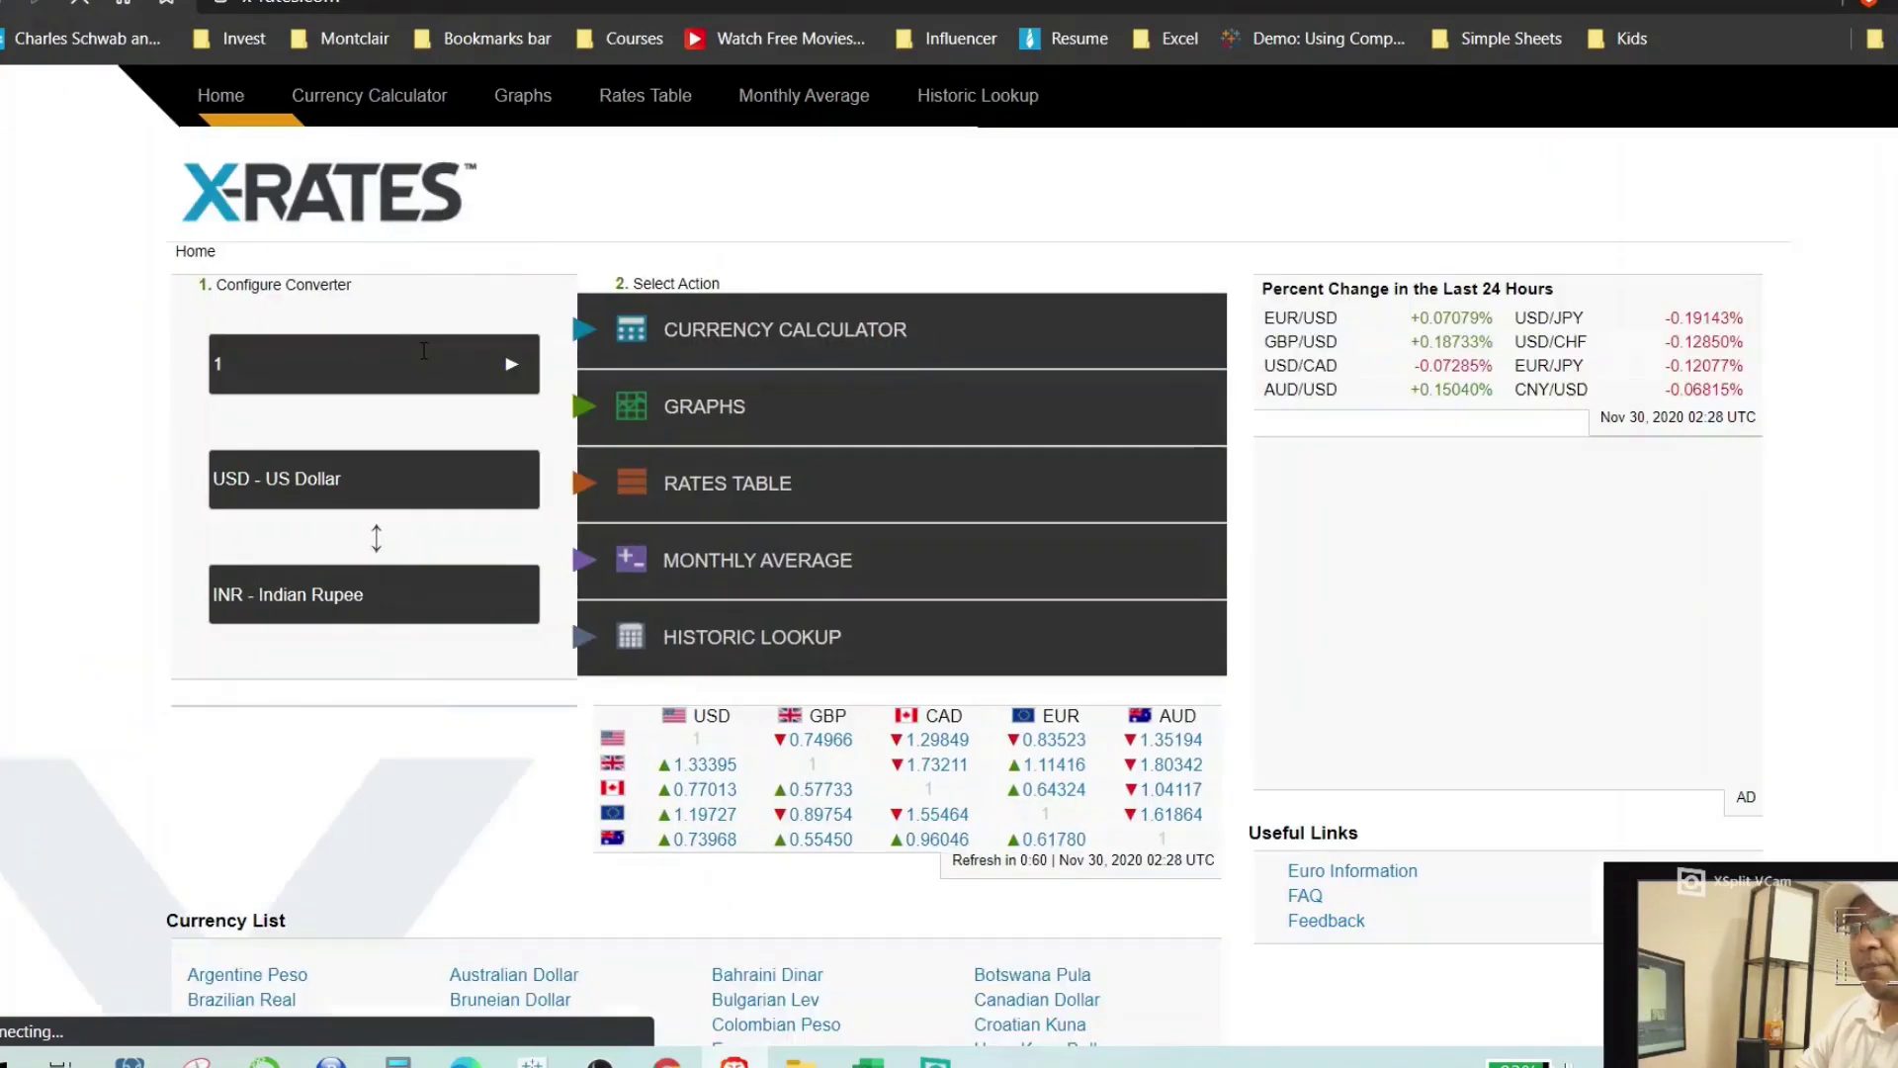
{"action": "left_click", "coordinate": [364, 109]}
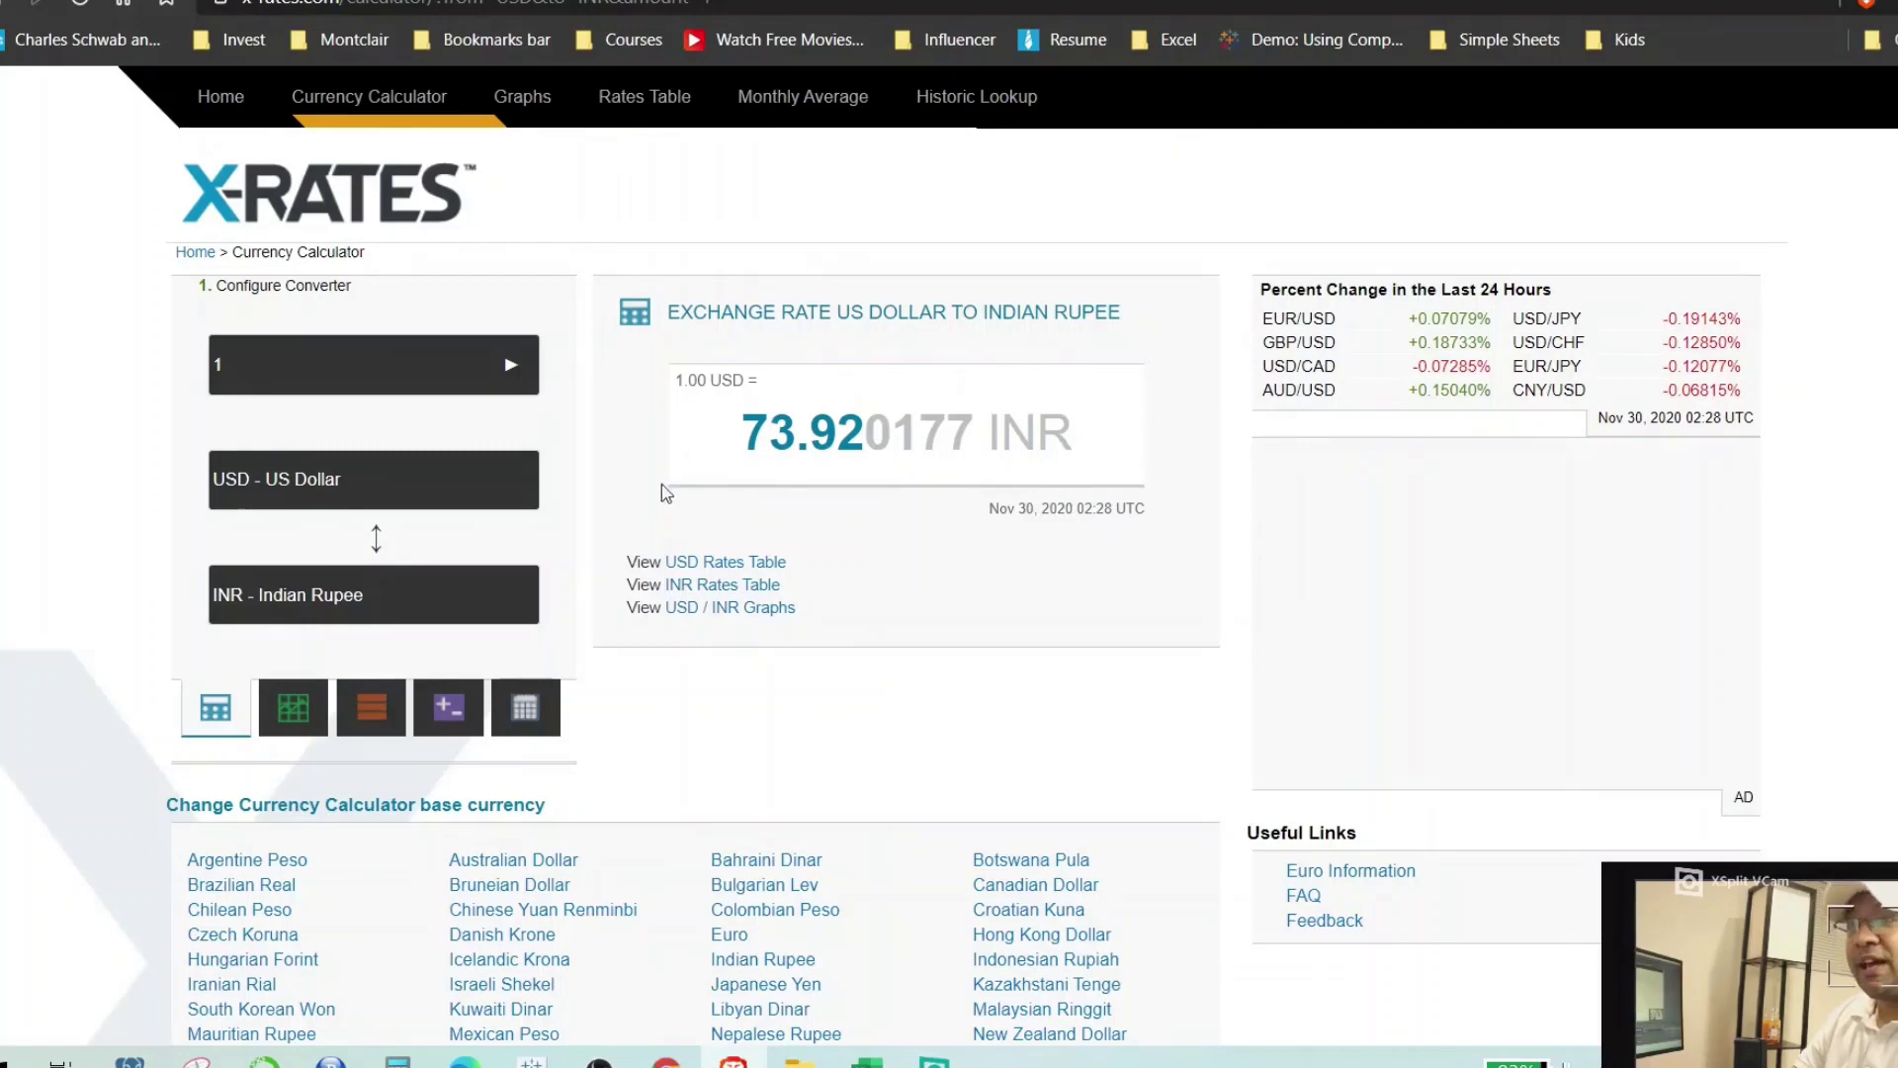
Set the target currency to Euro and the amount to 20 USD, giving 16.704670 EUR.
{"action": "left_click", "coordinate": [346, 595]}
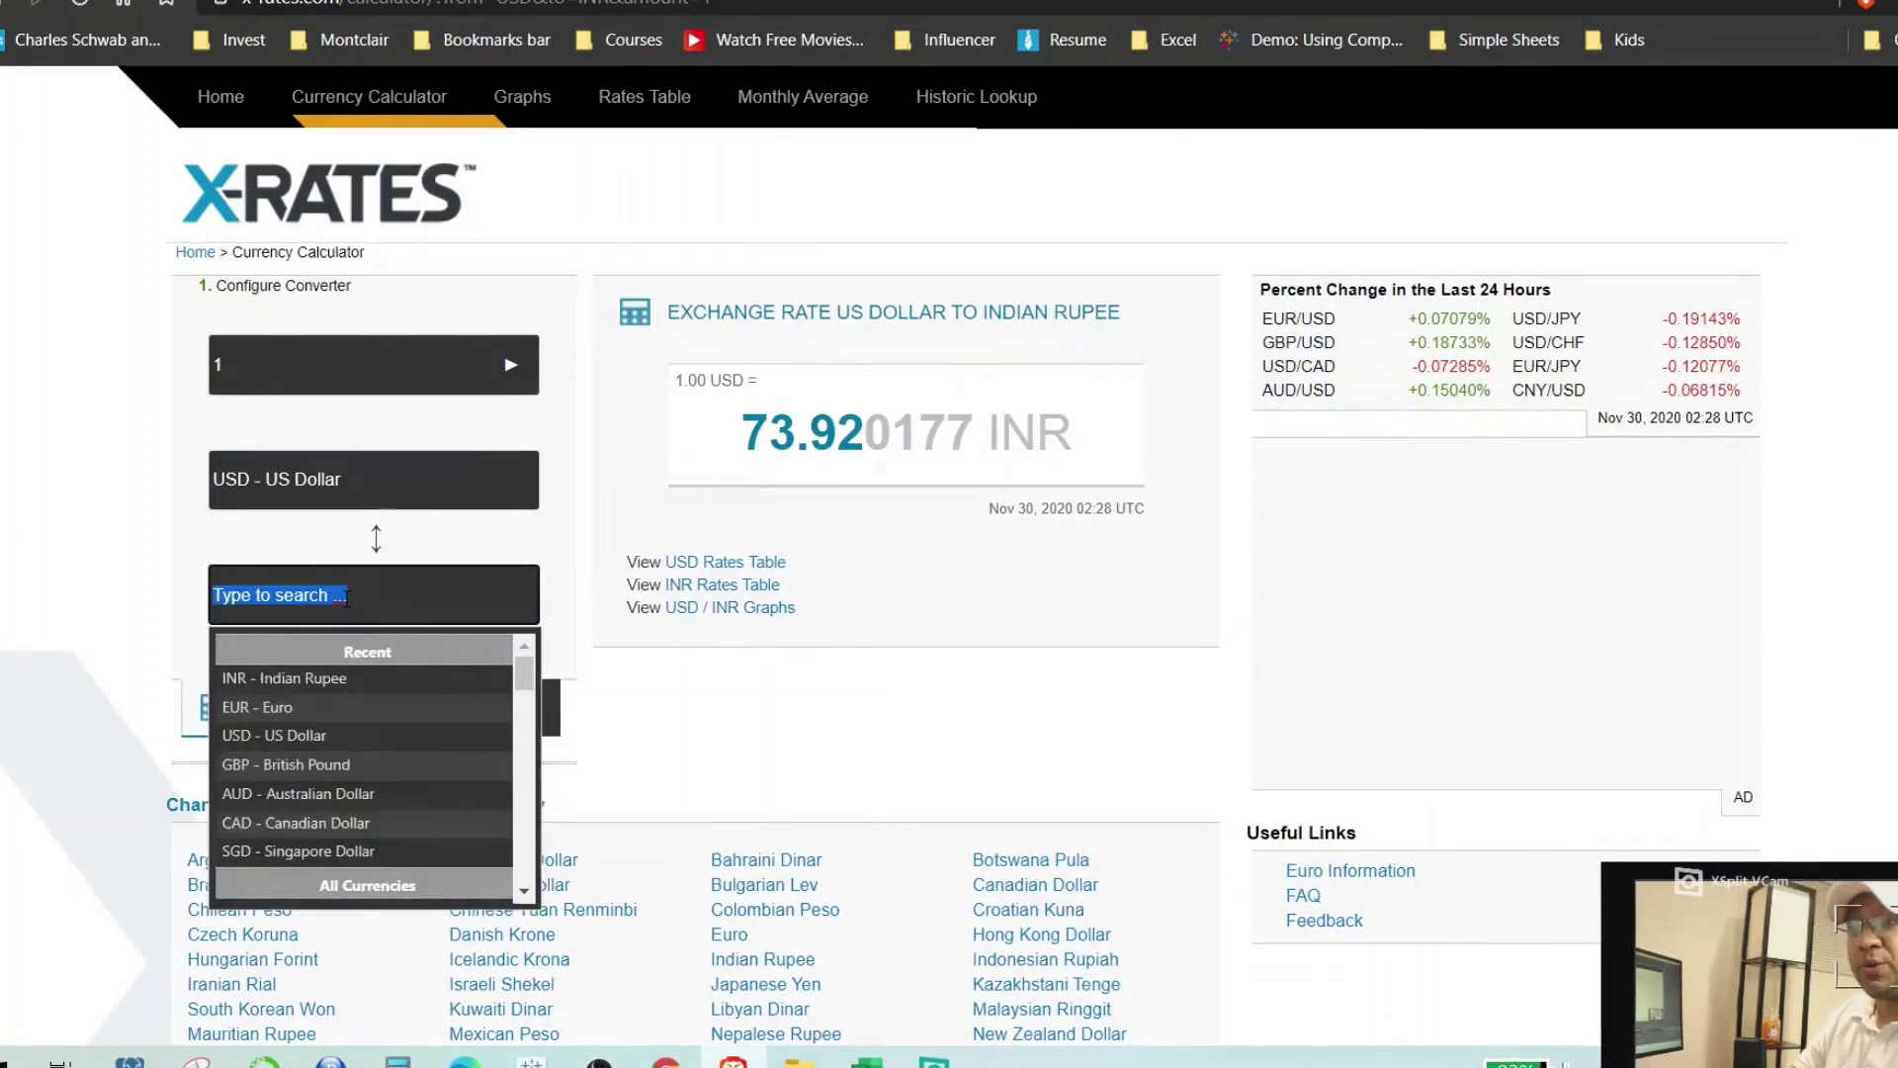
{"action": "left_click", "coordinate": [359, 708]}
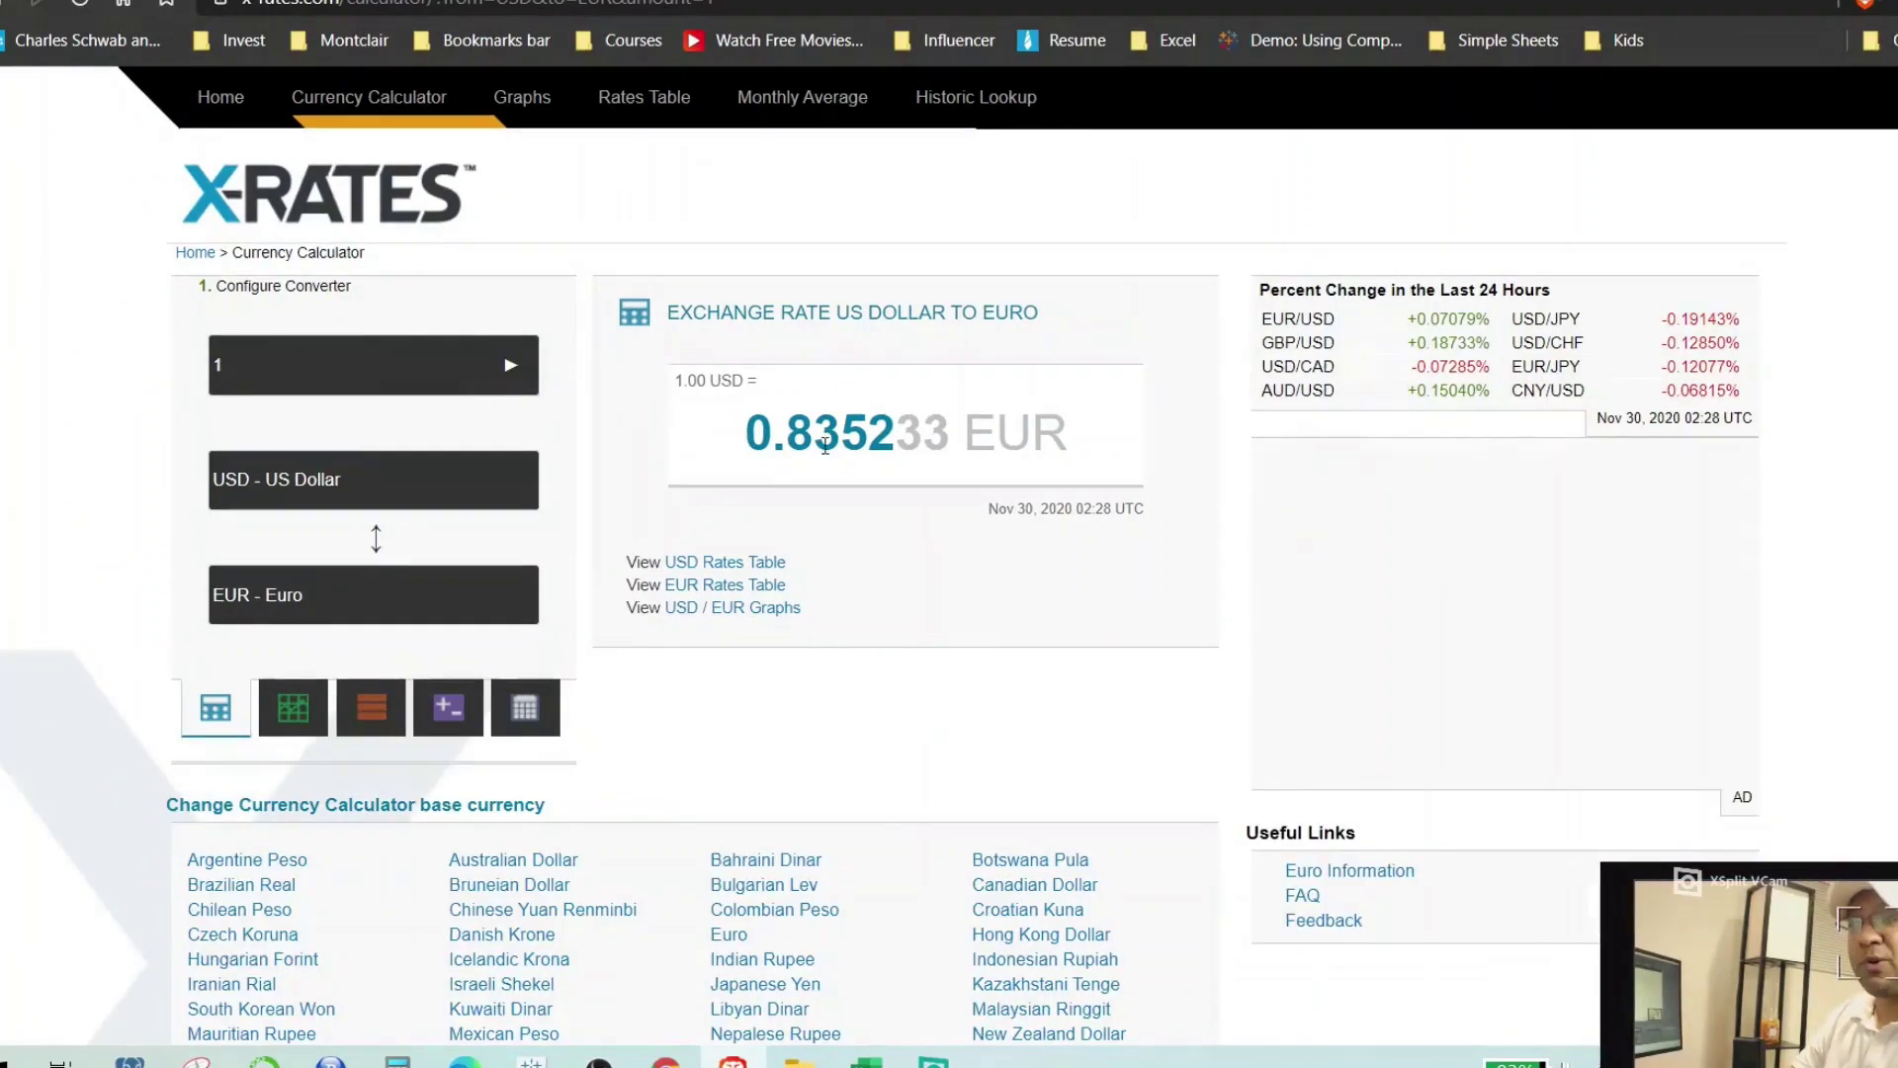
{"action": "left_click", "coordinate": [319, 362]}
{"action": "key", "text": "BackSpace"}
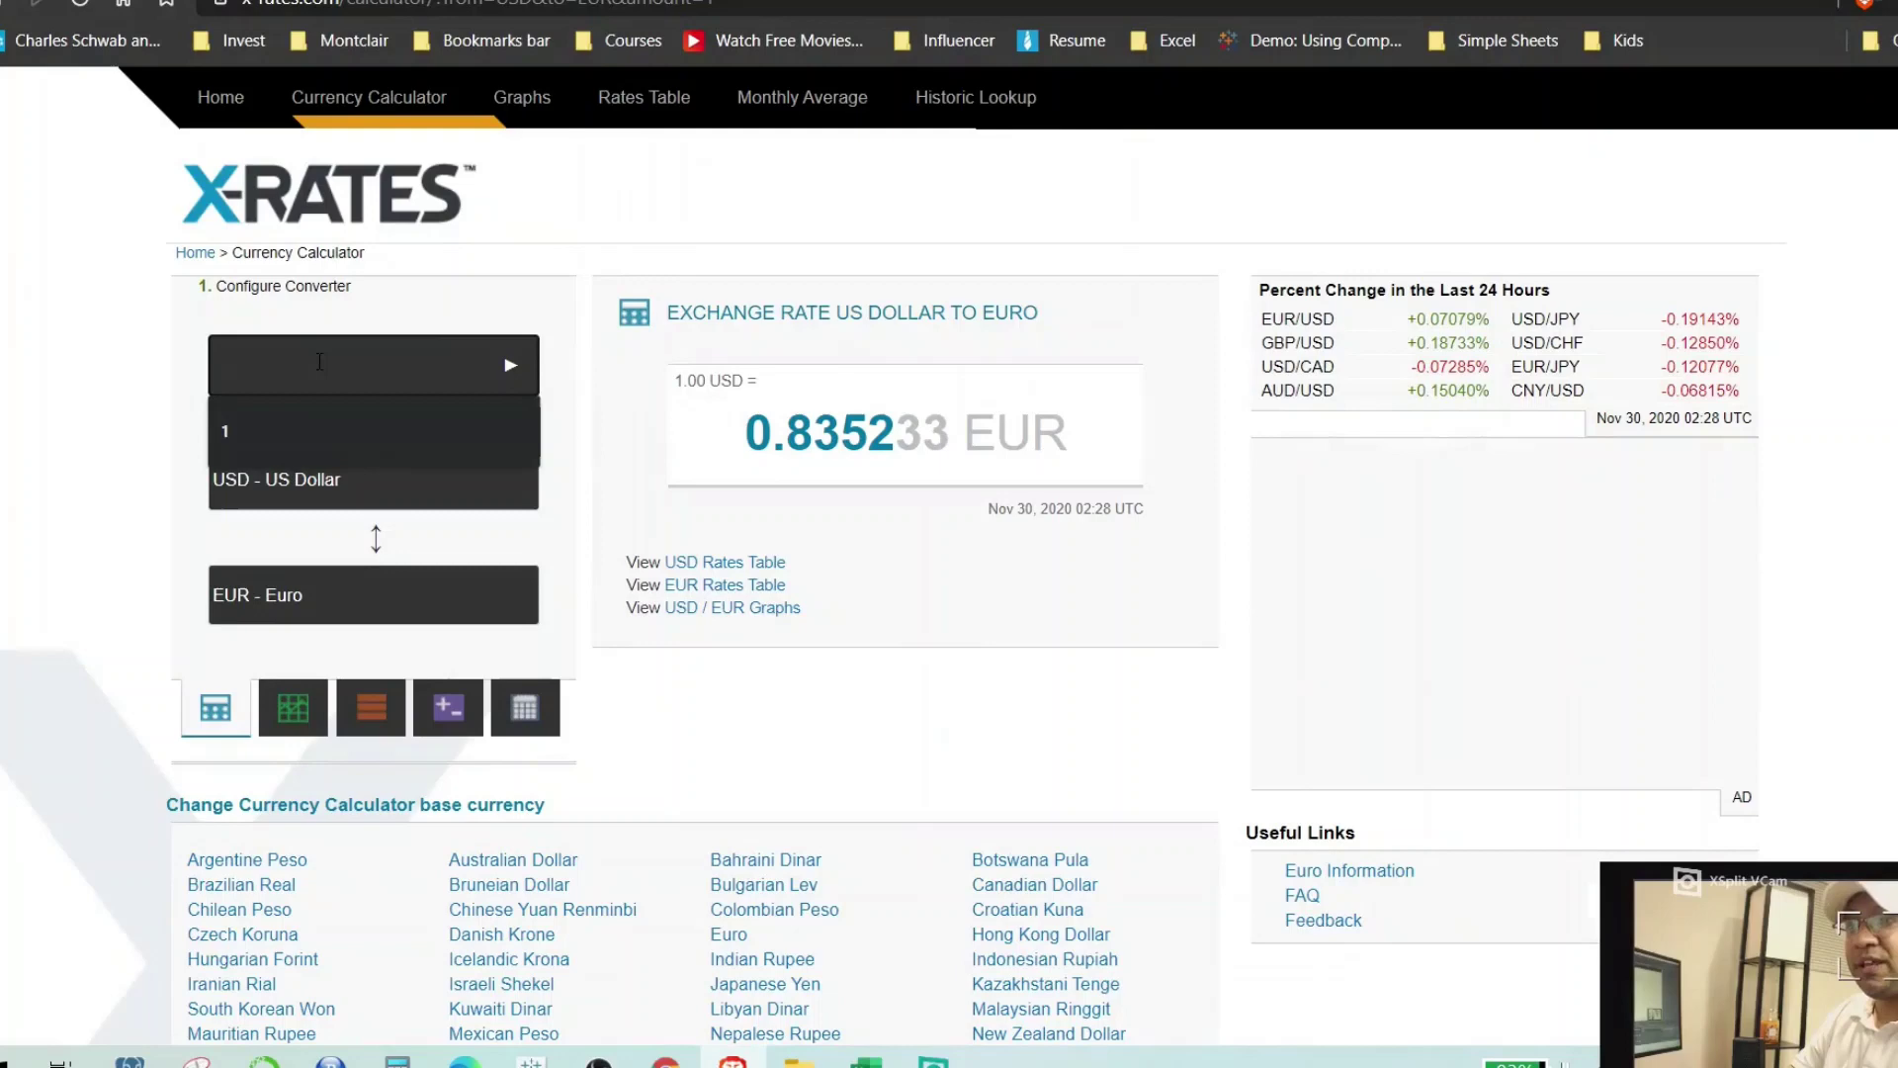
{"action": "type", "text": "20"}
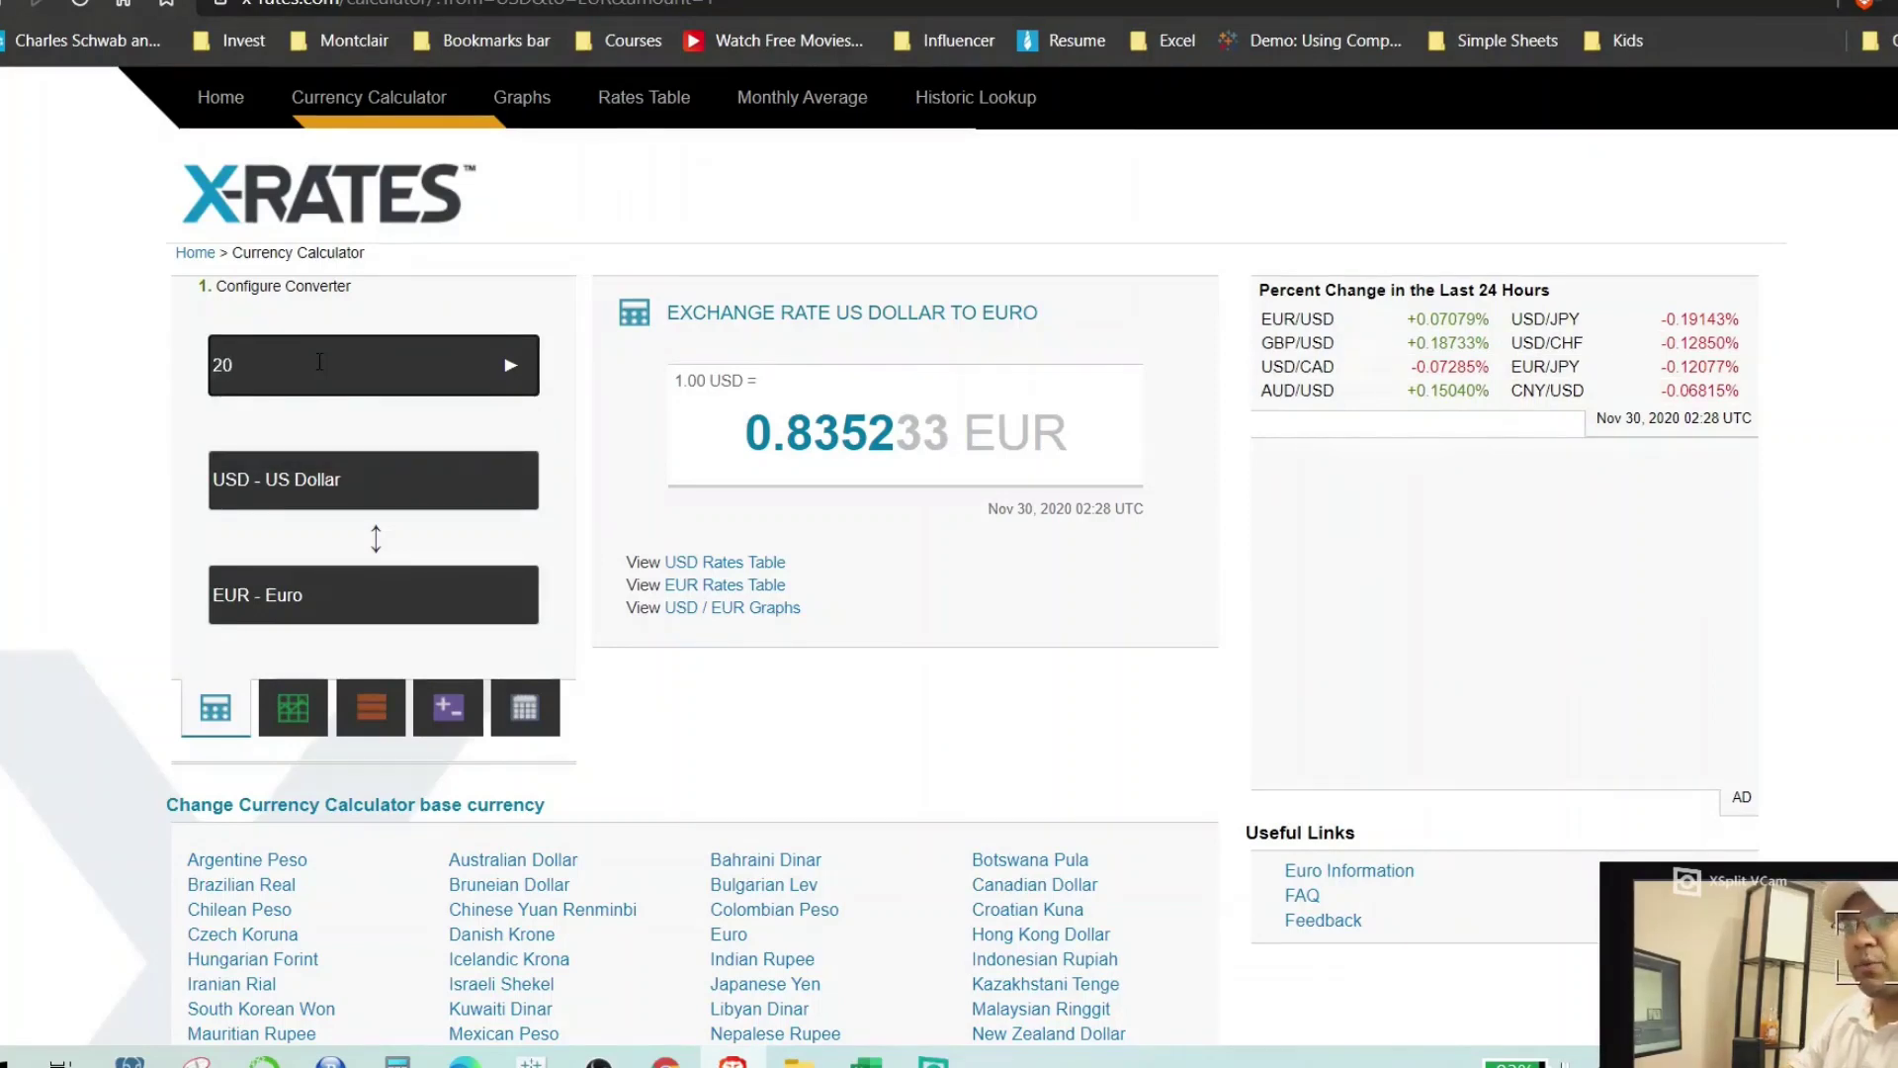
{"action": "key", "text": "Return"}
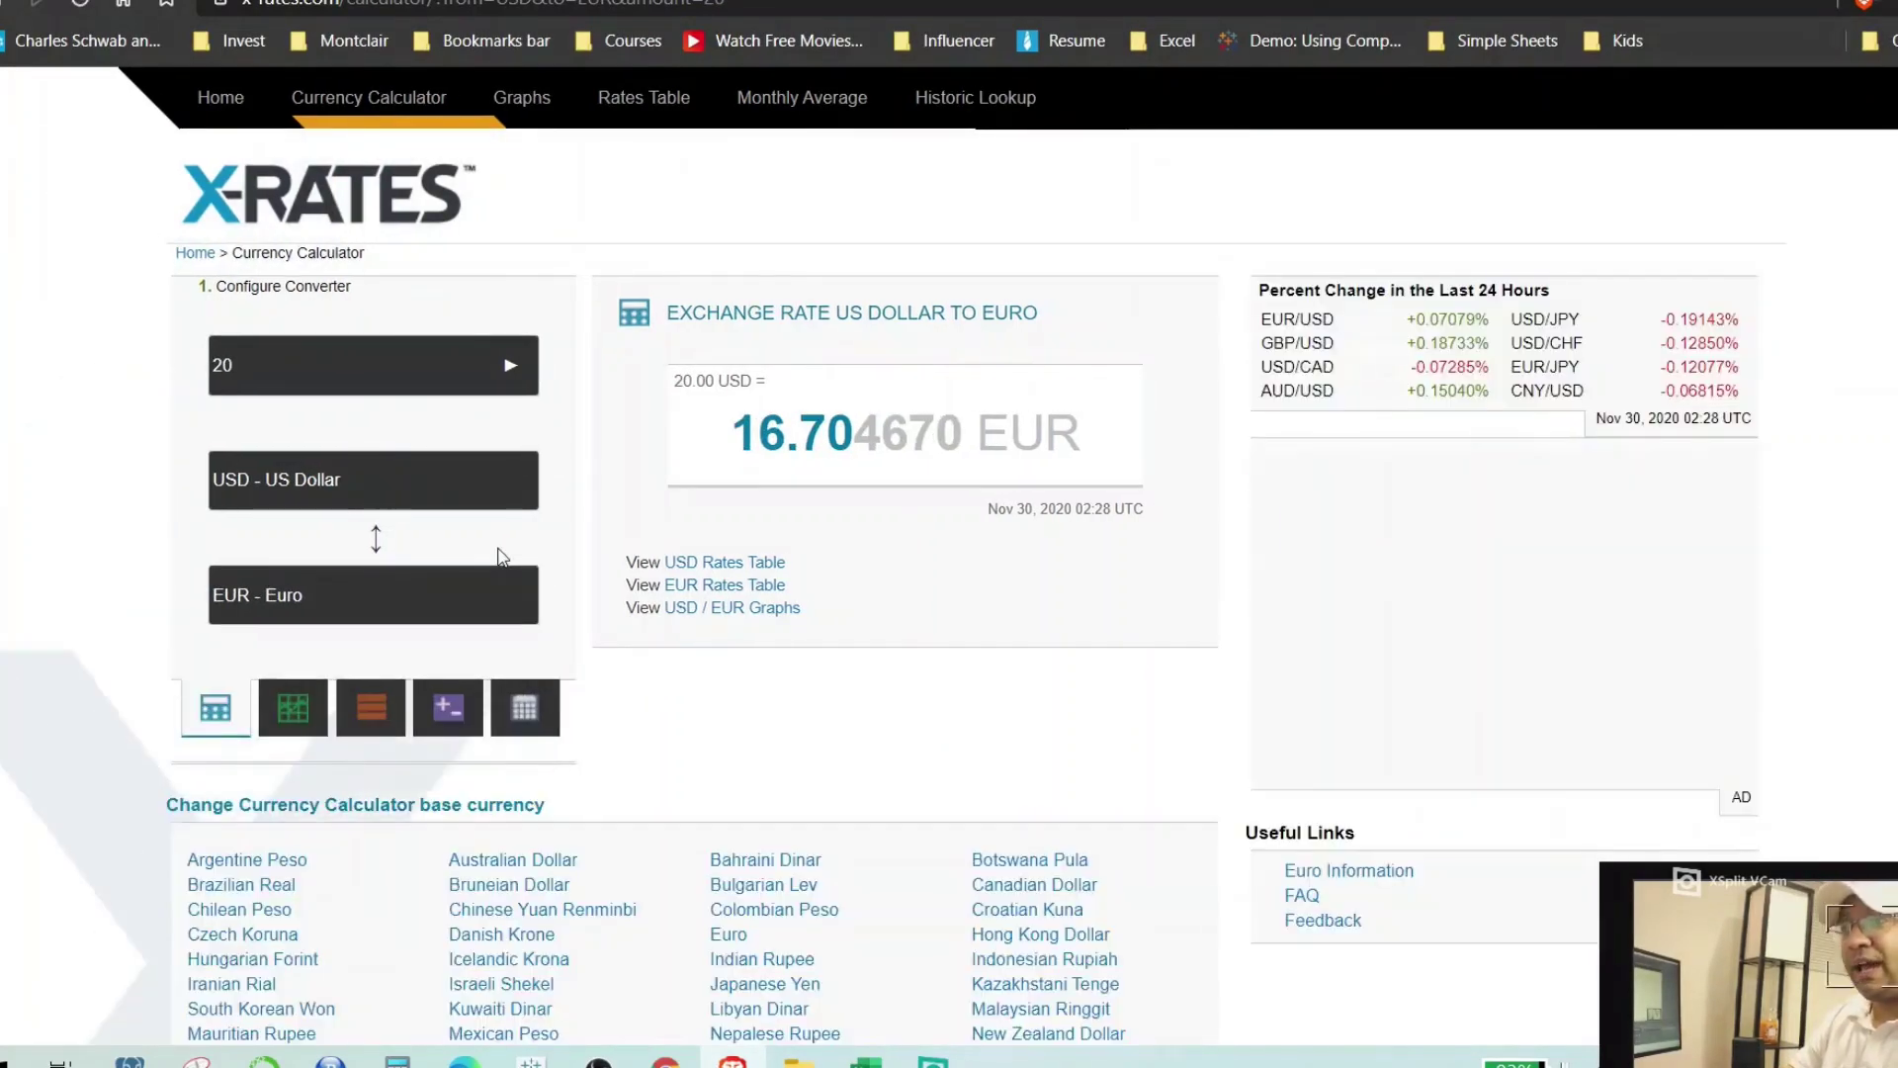
{"action": "left_click_drag", "start_coordinate": [198, 284], "coordinate": [816, 538]}
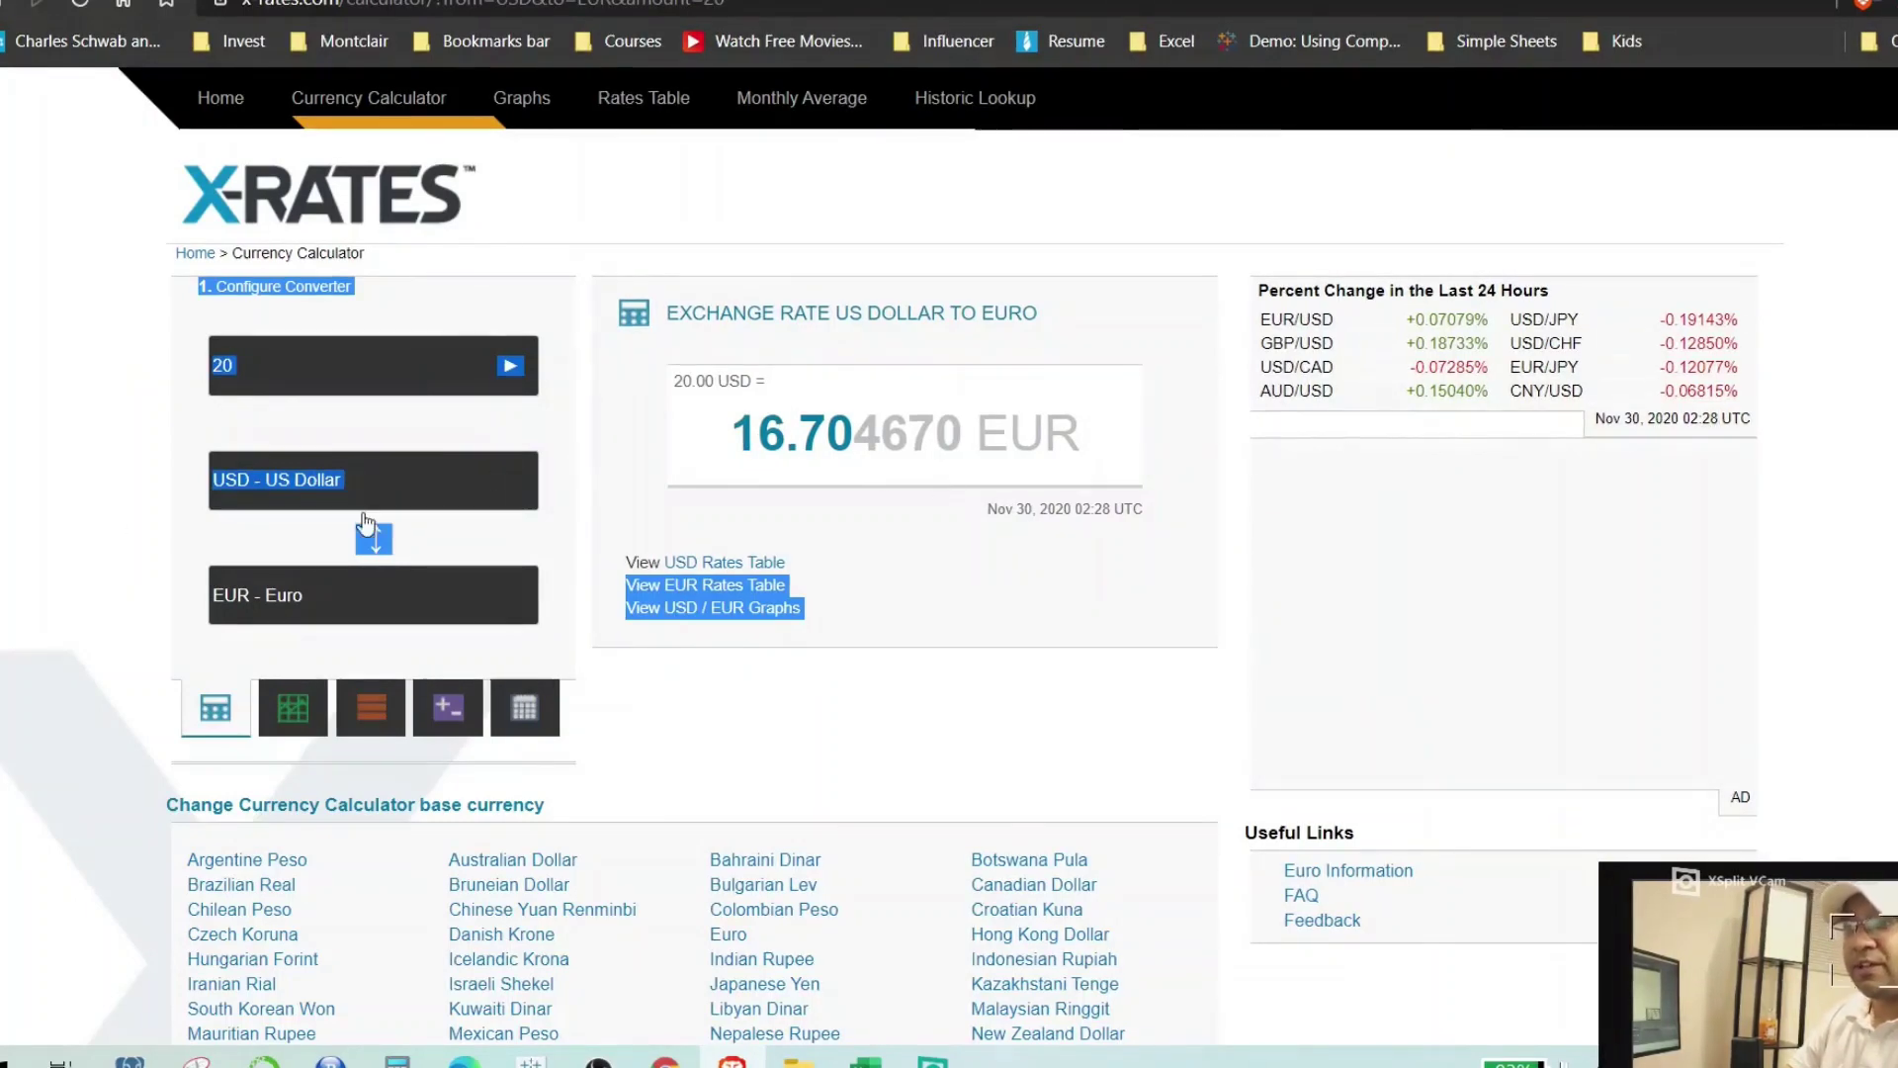
{"action": "left_click", "coordinate": [79, 521]}
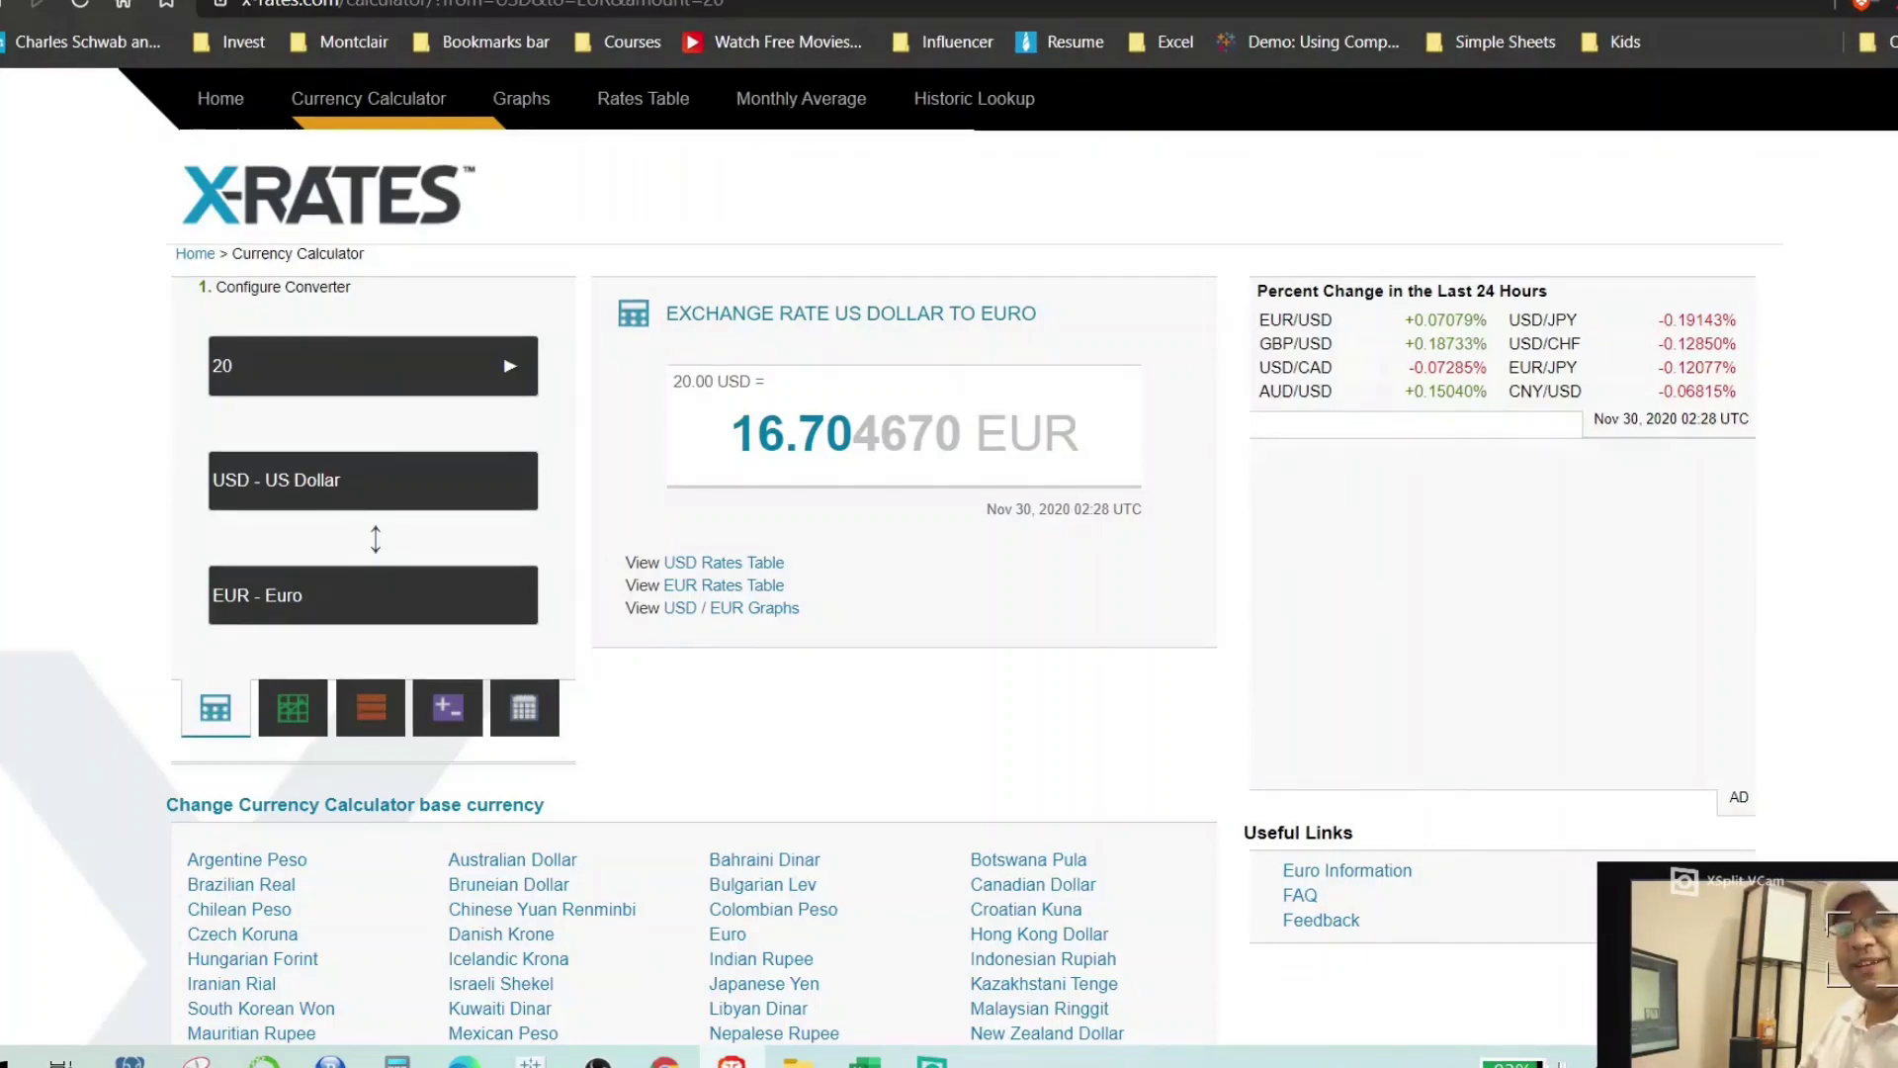
In Excel's blank sheet, look over the Data import tools, then switch back to Chrome.
{"action": "key", "text": "alt+Tab"}
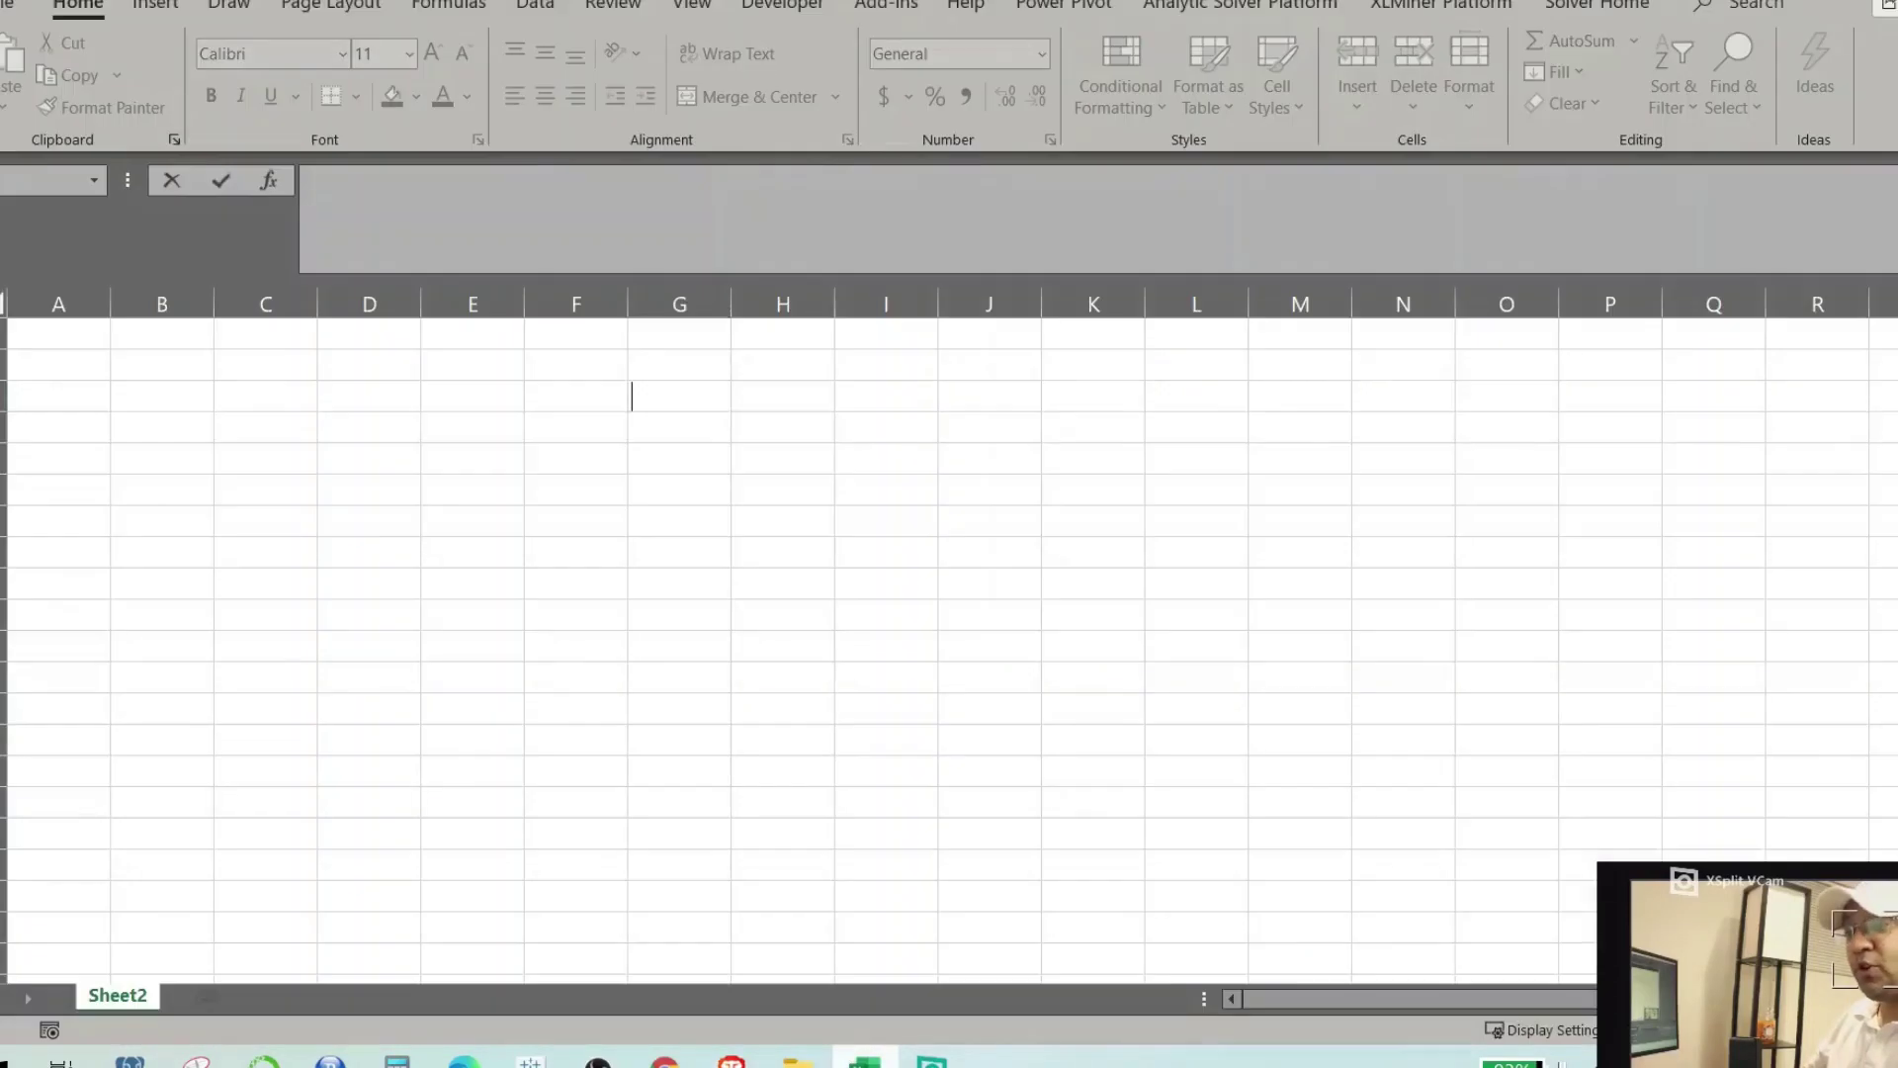
{"action": "left_click", "coordinate": [632, 395]}
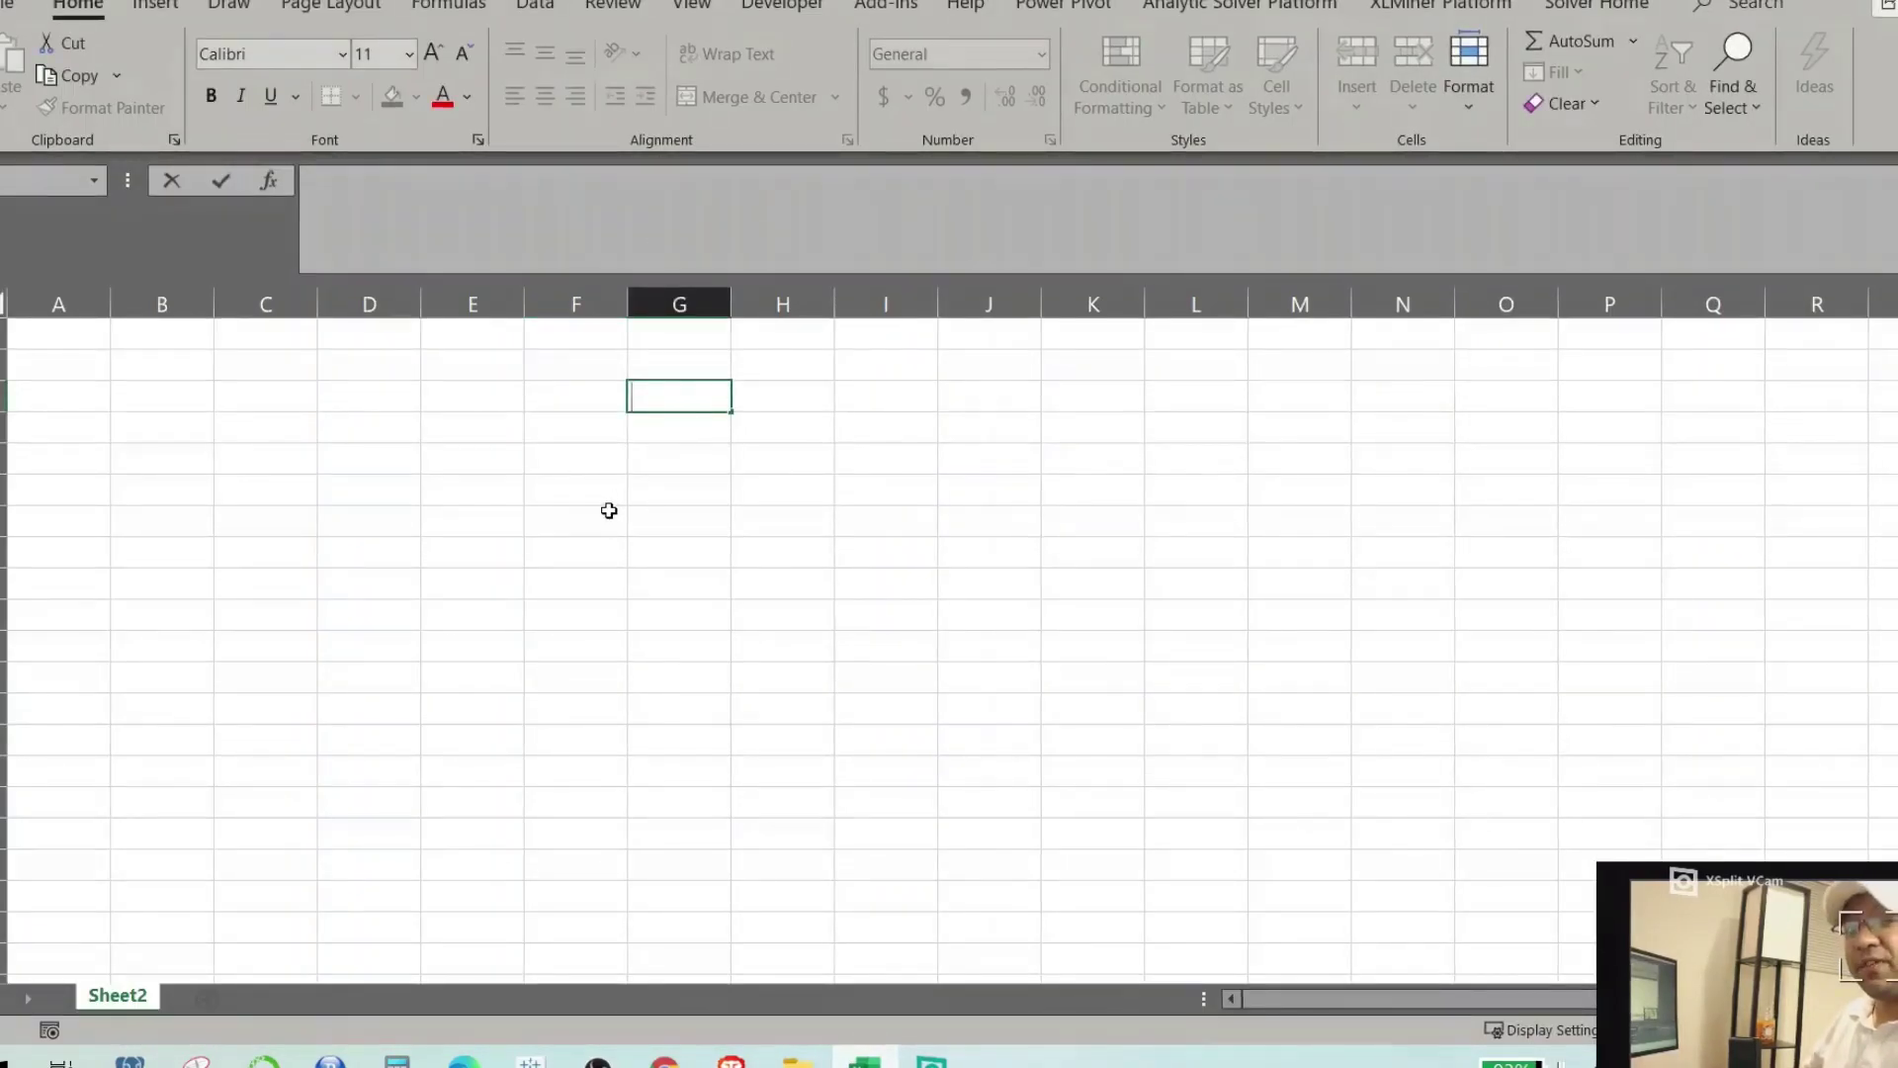
{"action": "left_click", "coordinate": [537, 10]}
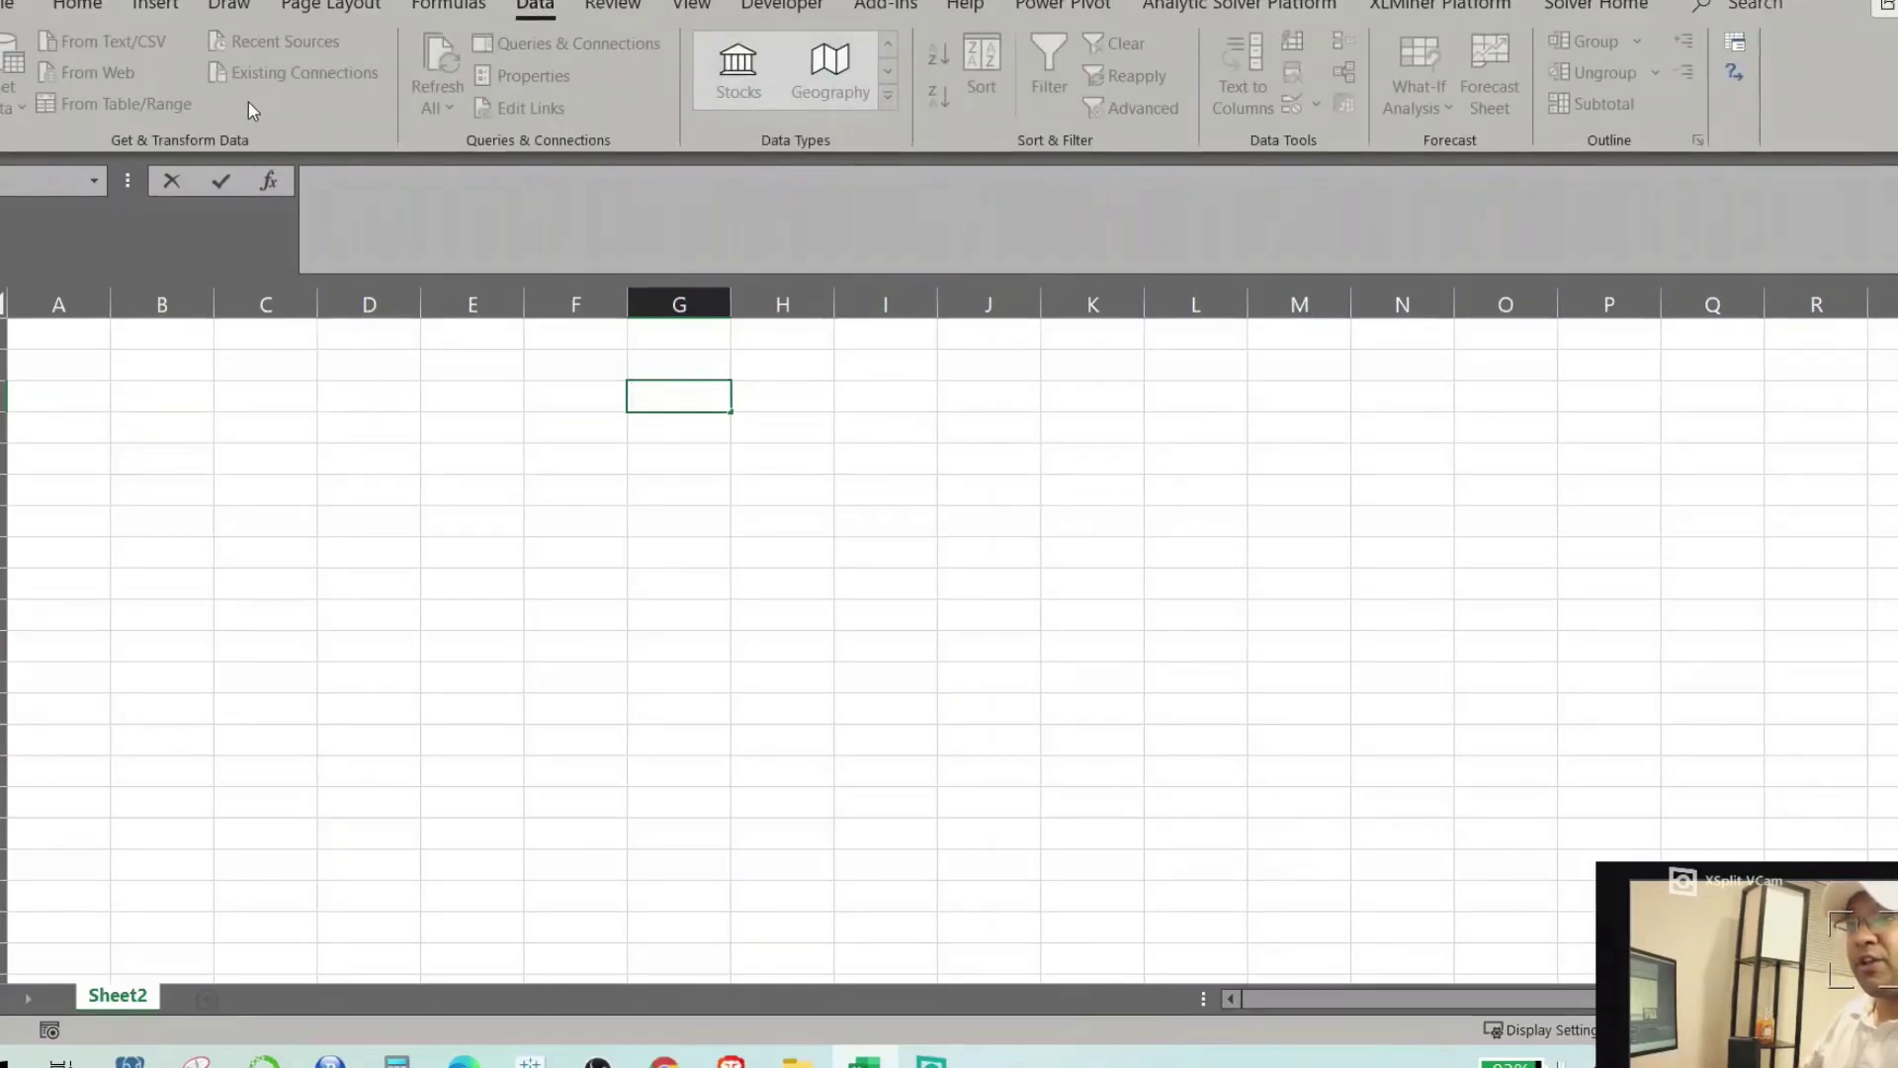
{"action": "left_click", "coordinate": [534, 450]}
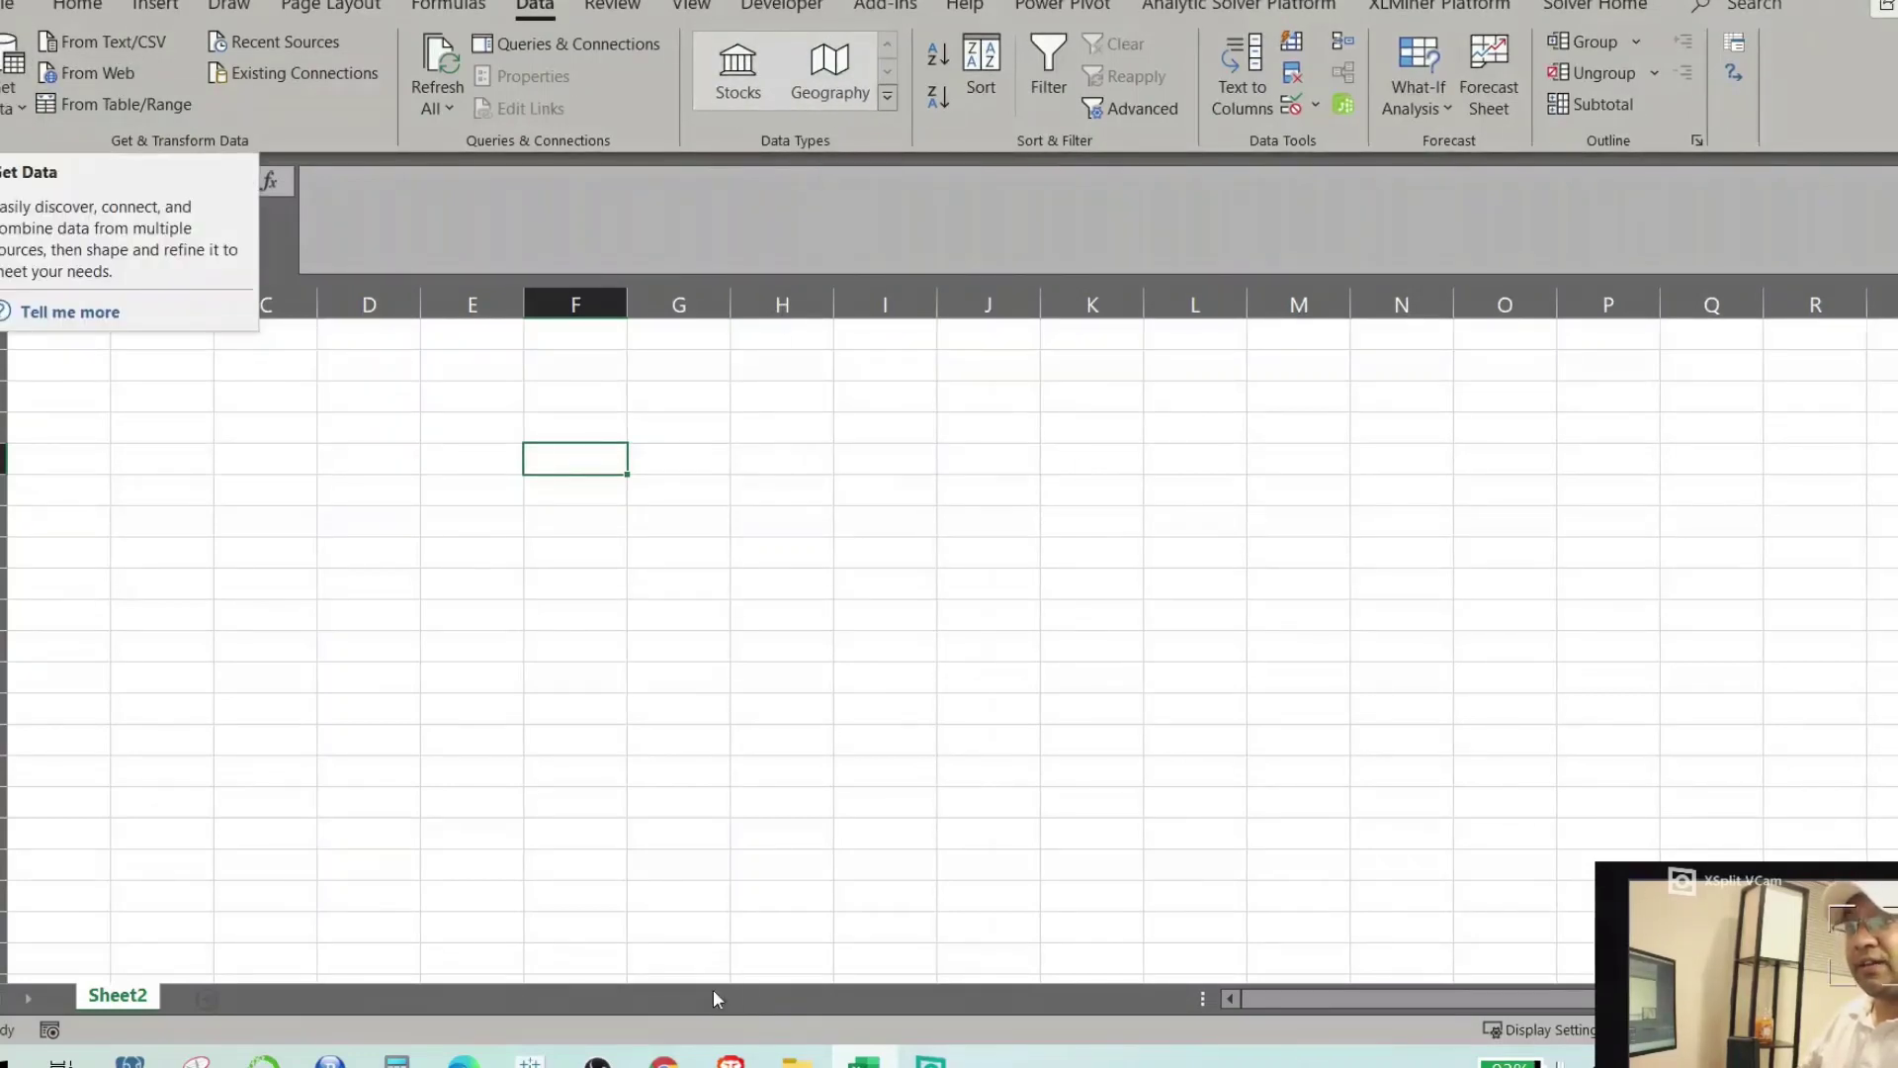
{"action": "key", "text": "alt+Tab"}
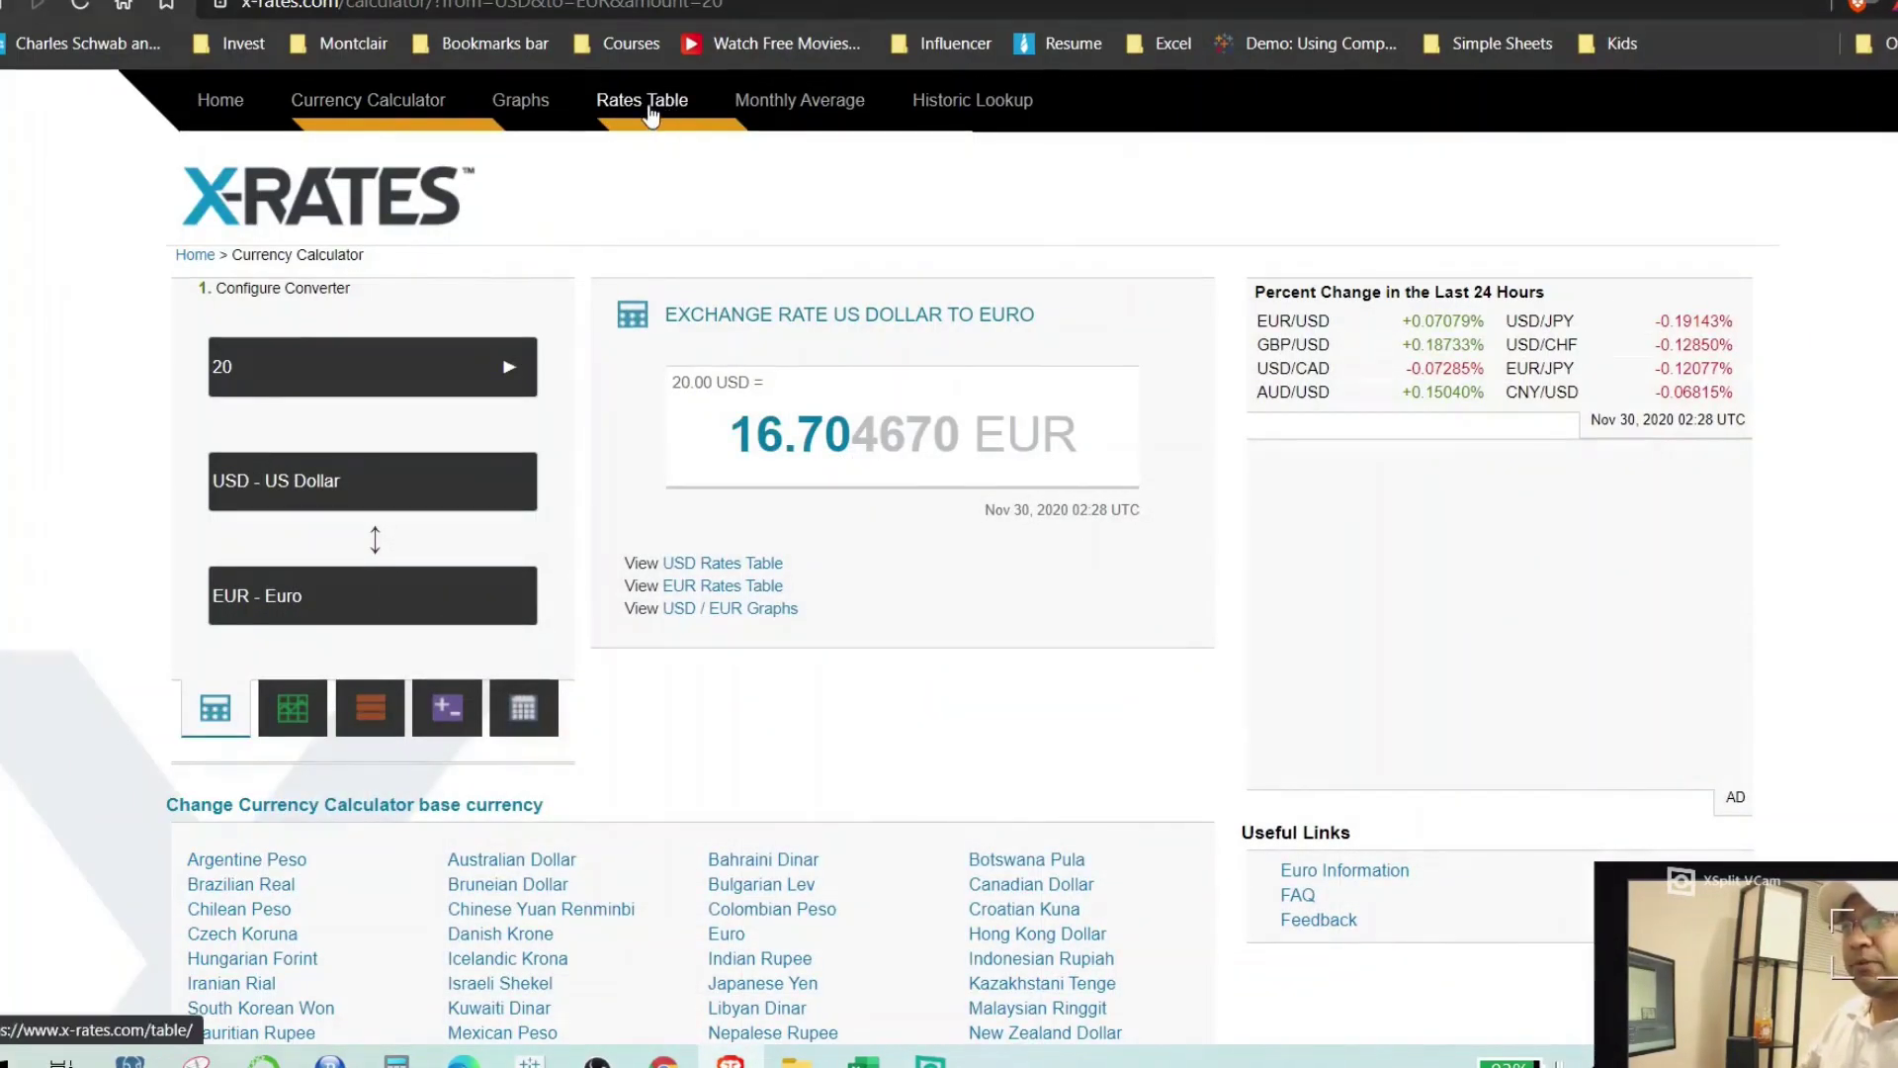
Open the US Dollar Rates Table for 20 USD, select its page URL, and return to Excel.
{"action": "left_click", "coordinate": [657, 112]}
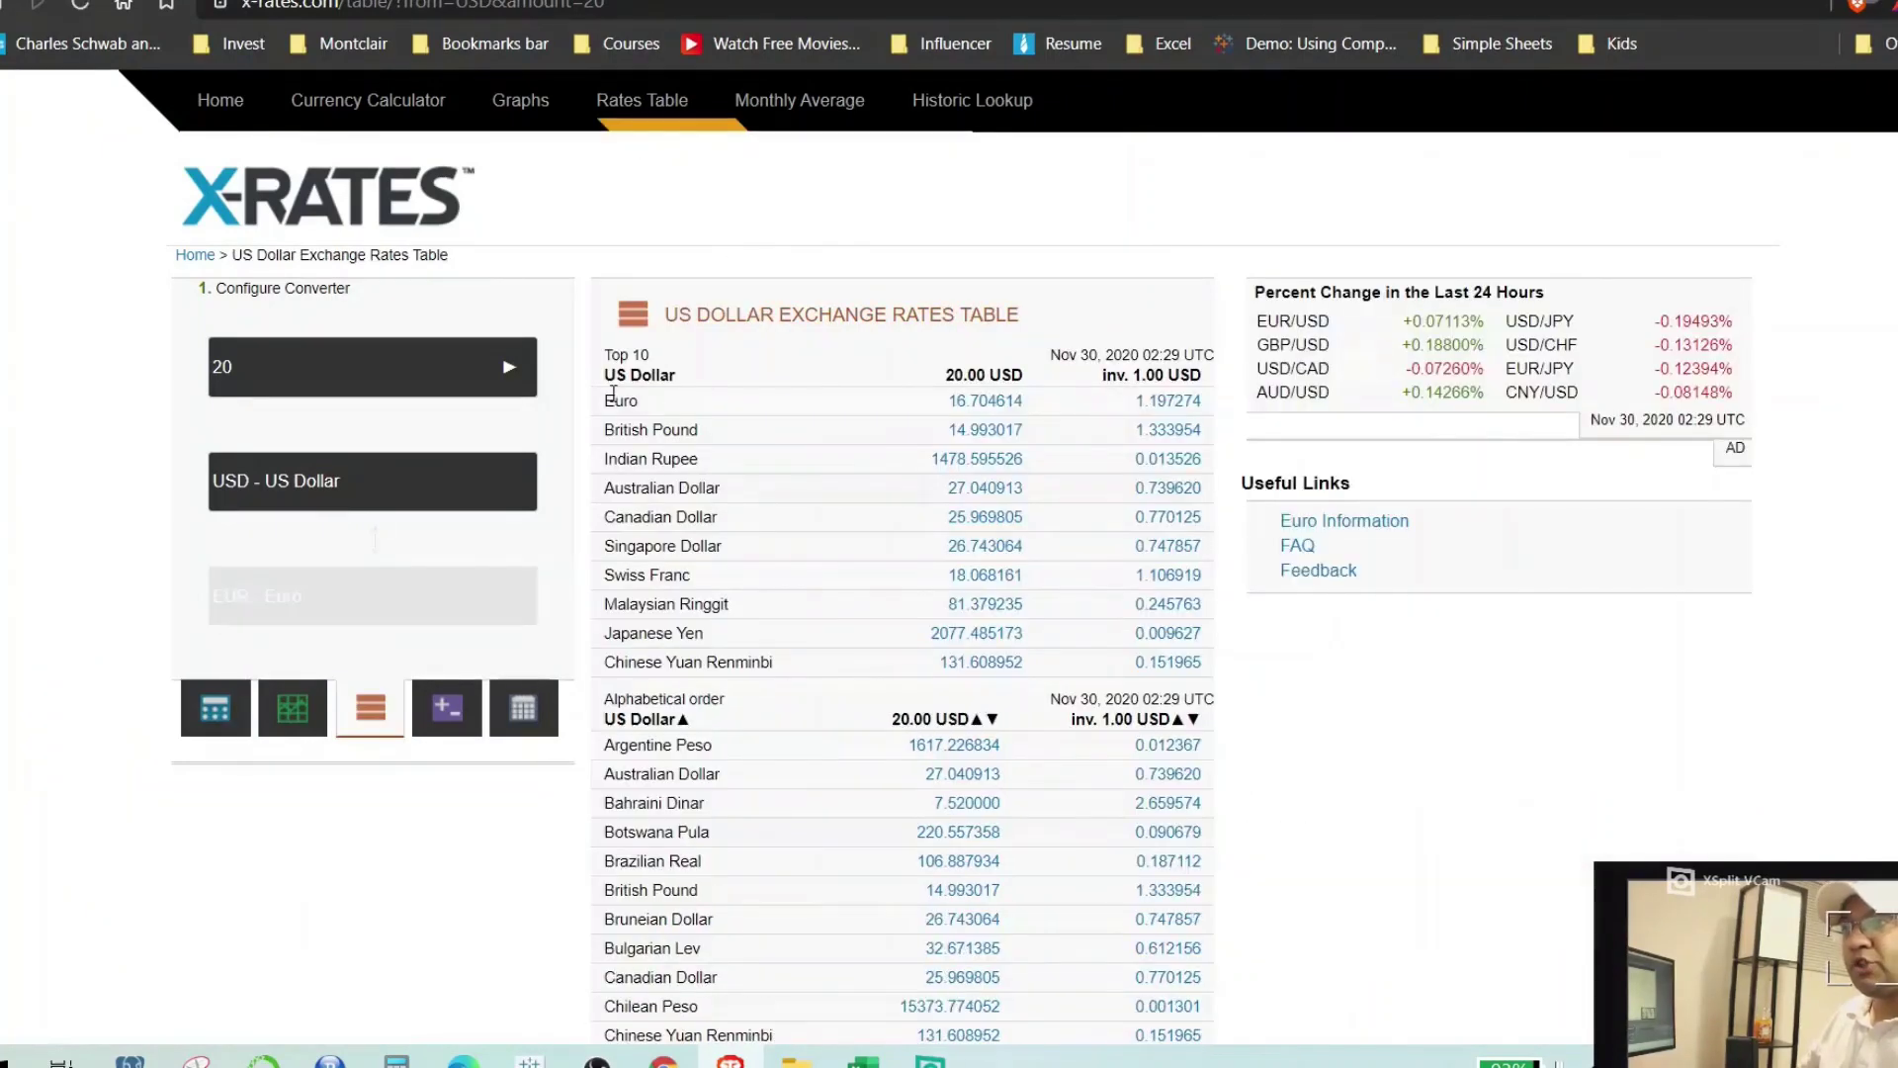
{"action": "left_click_drag", "start_coordinate": [608, 408], "coordinate": [1192, 682]}
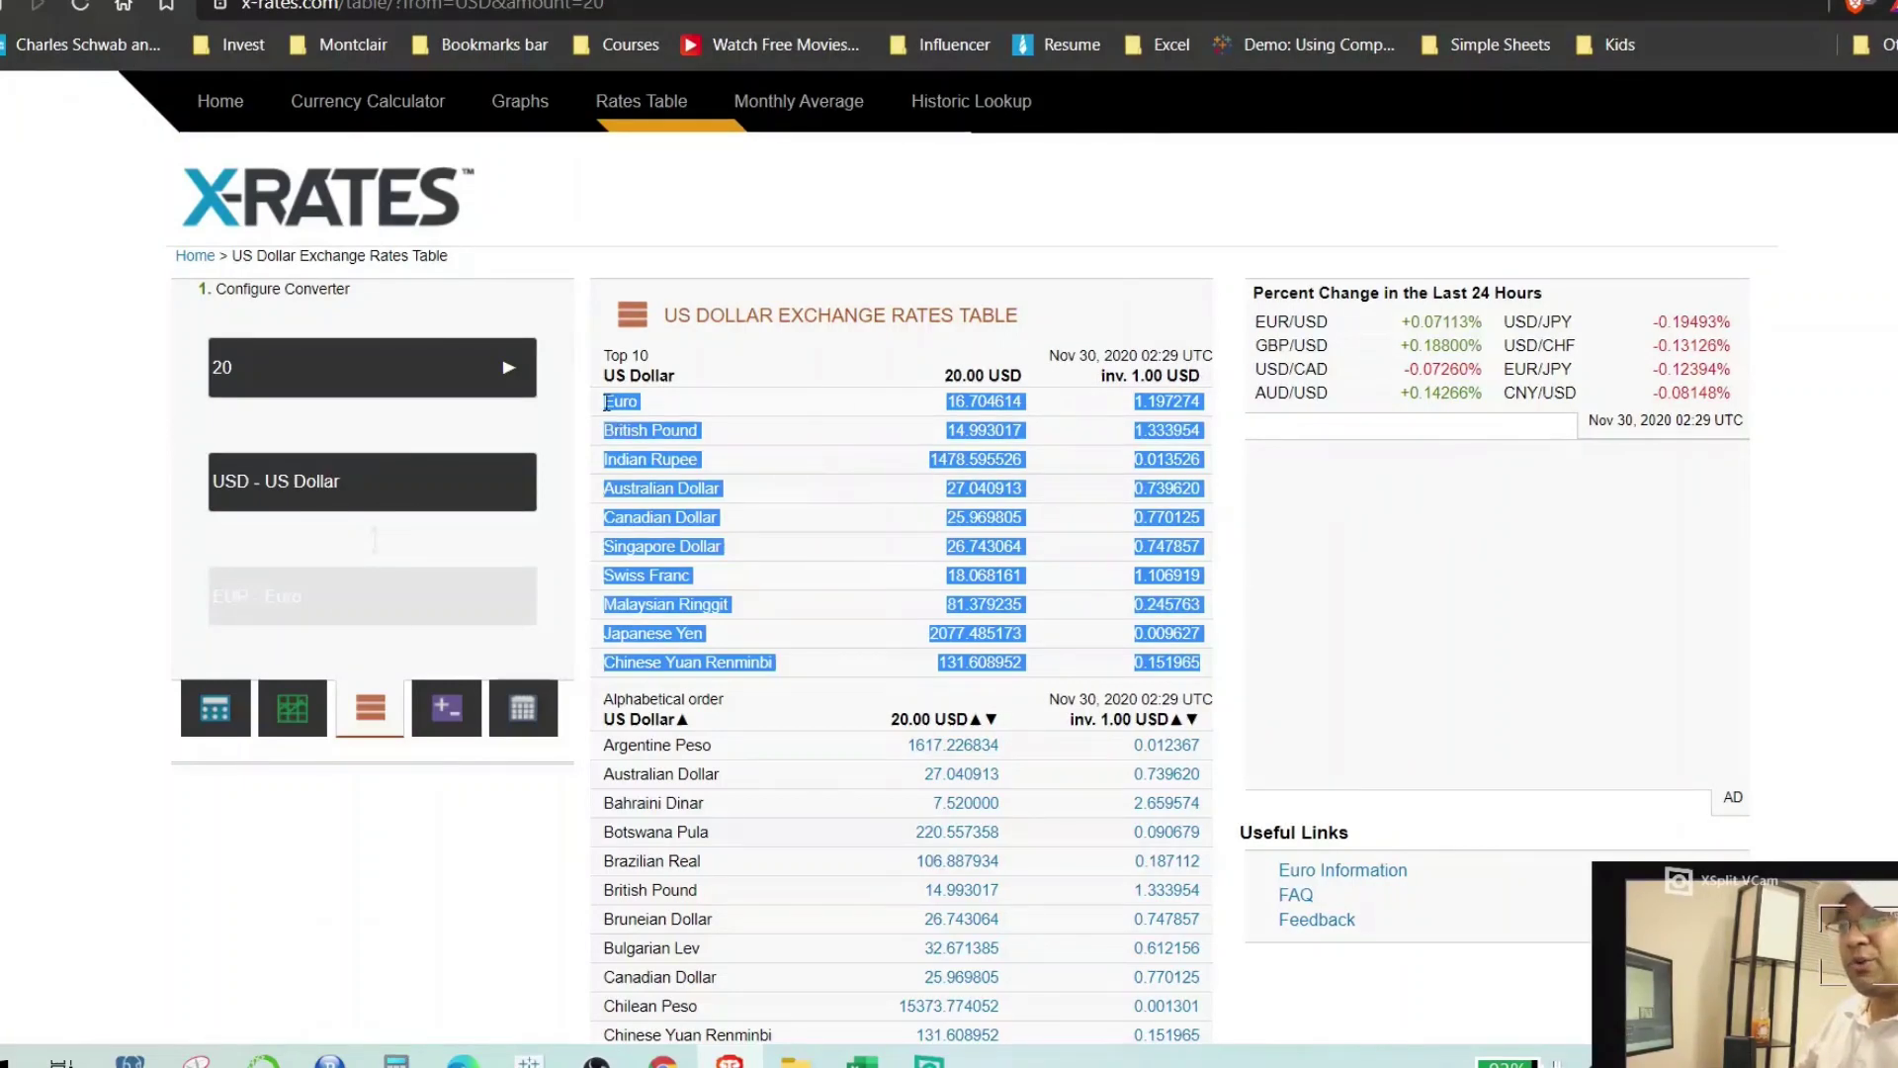
{"action": "left_click", "coordinate": [862, 1058]}
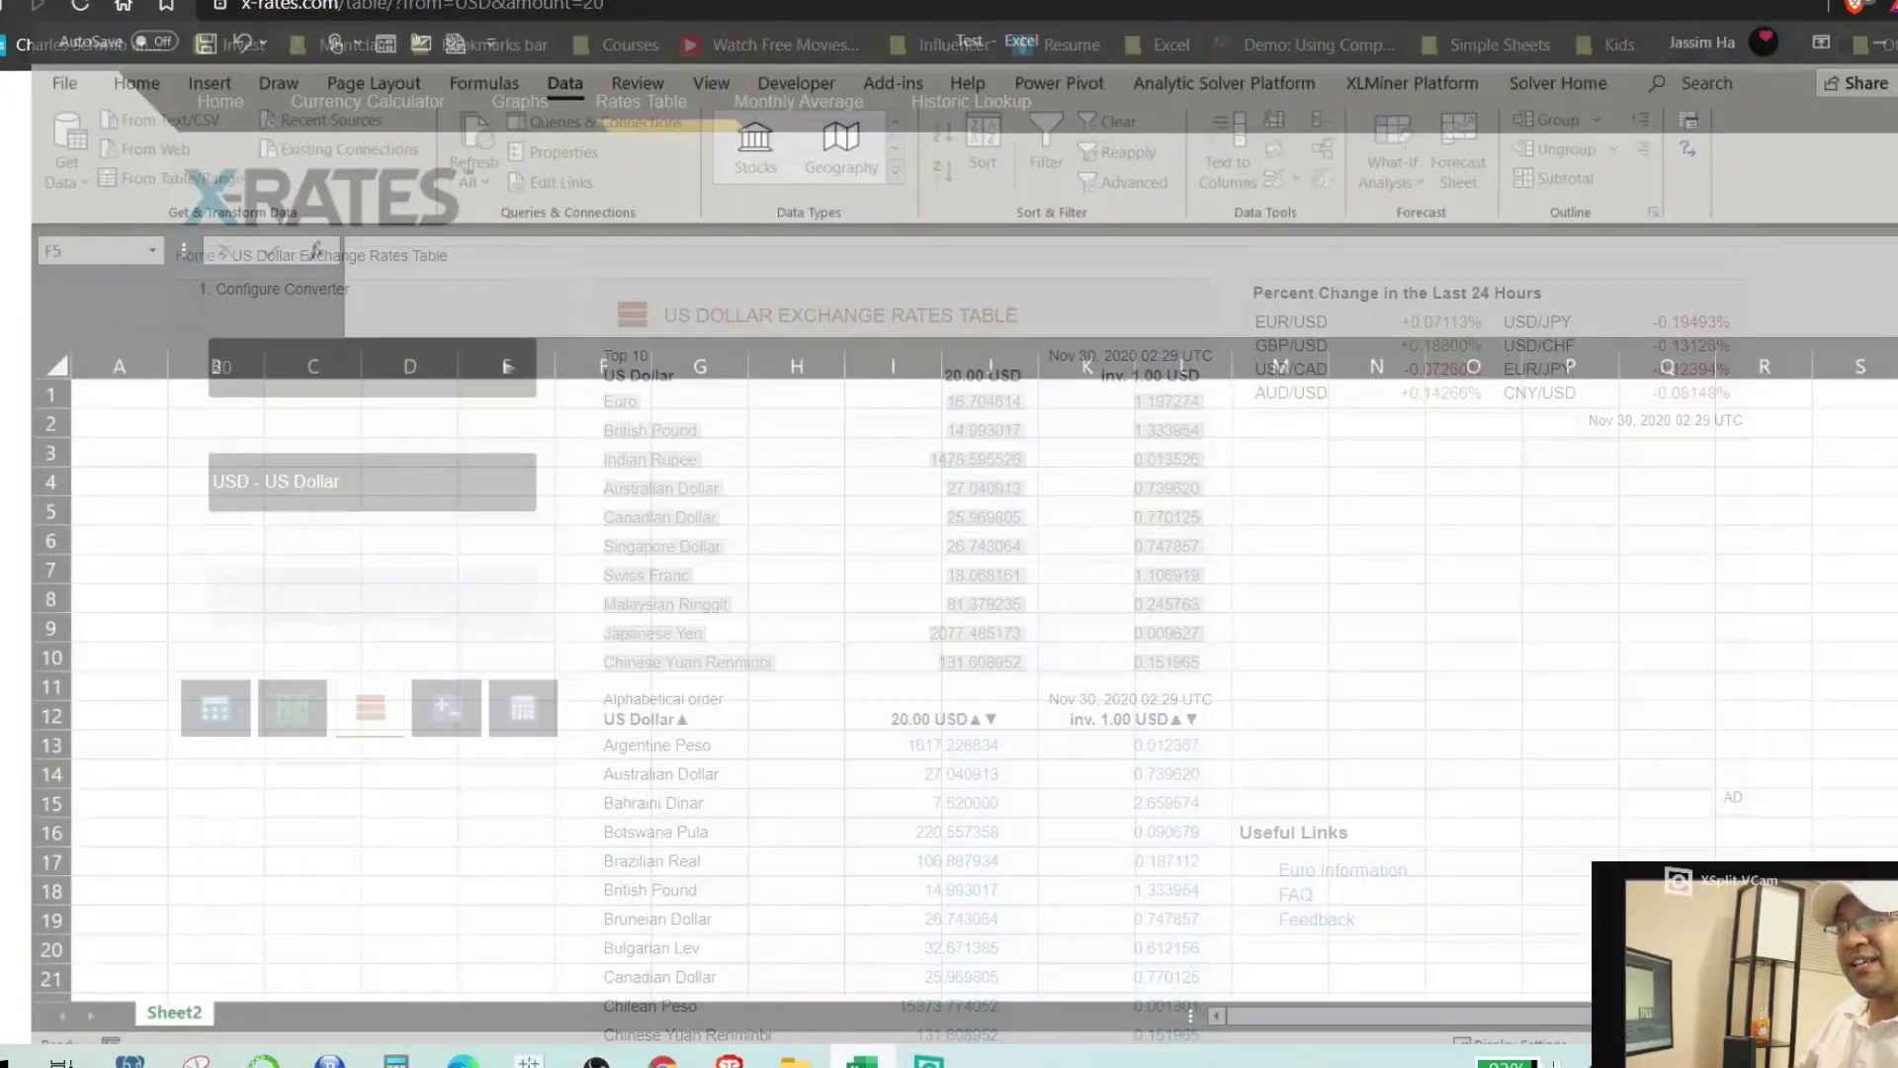
{"action": "mouse_move", "coordinate": [862, 1057]}
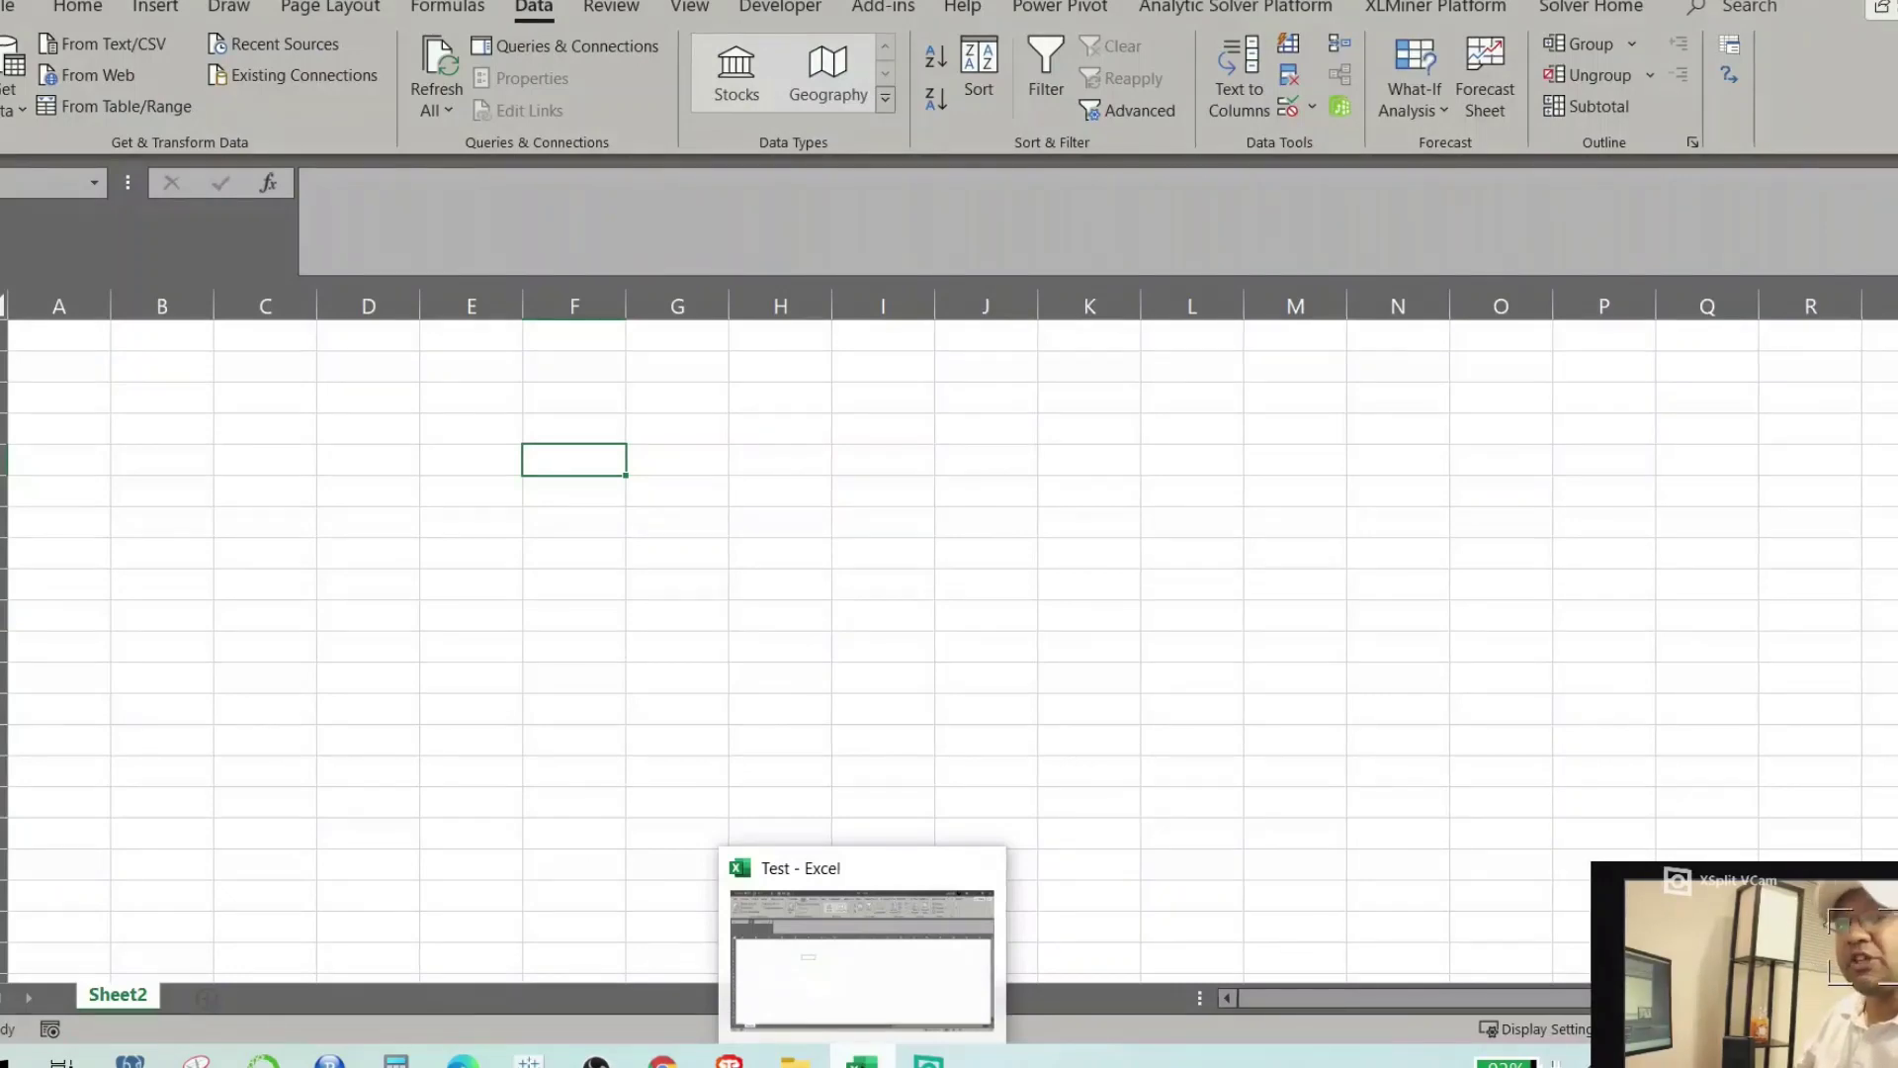
{"action": "key", "text": "alt+Tab"}
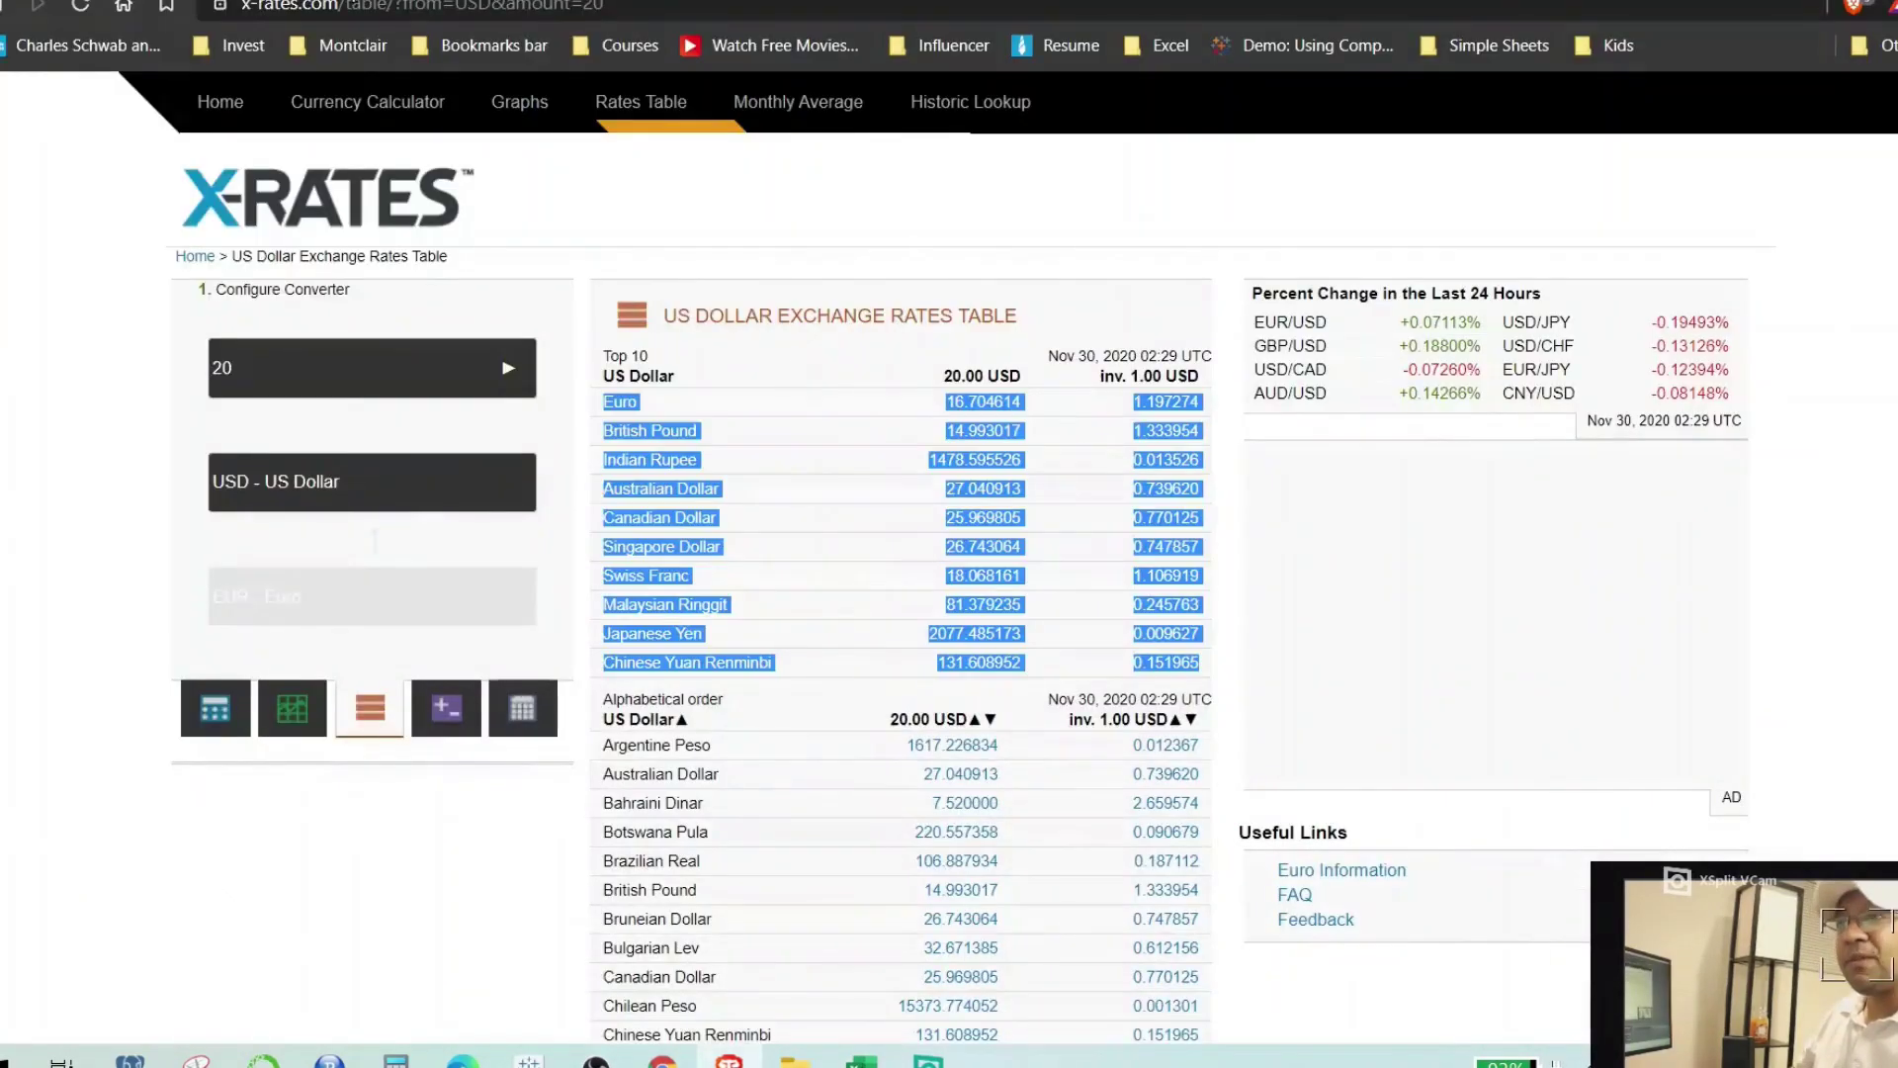
{"action": "left_click", "coordinate": [593, 12]}
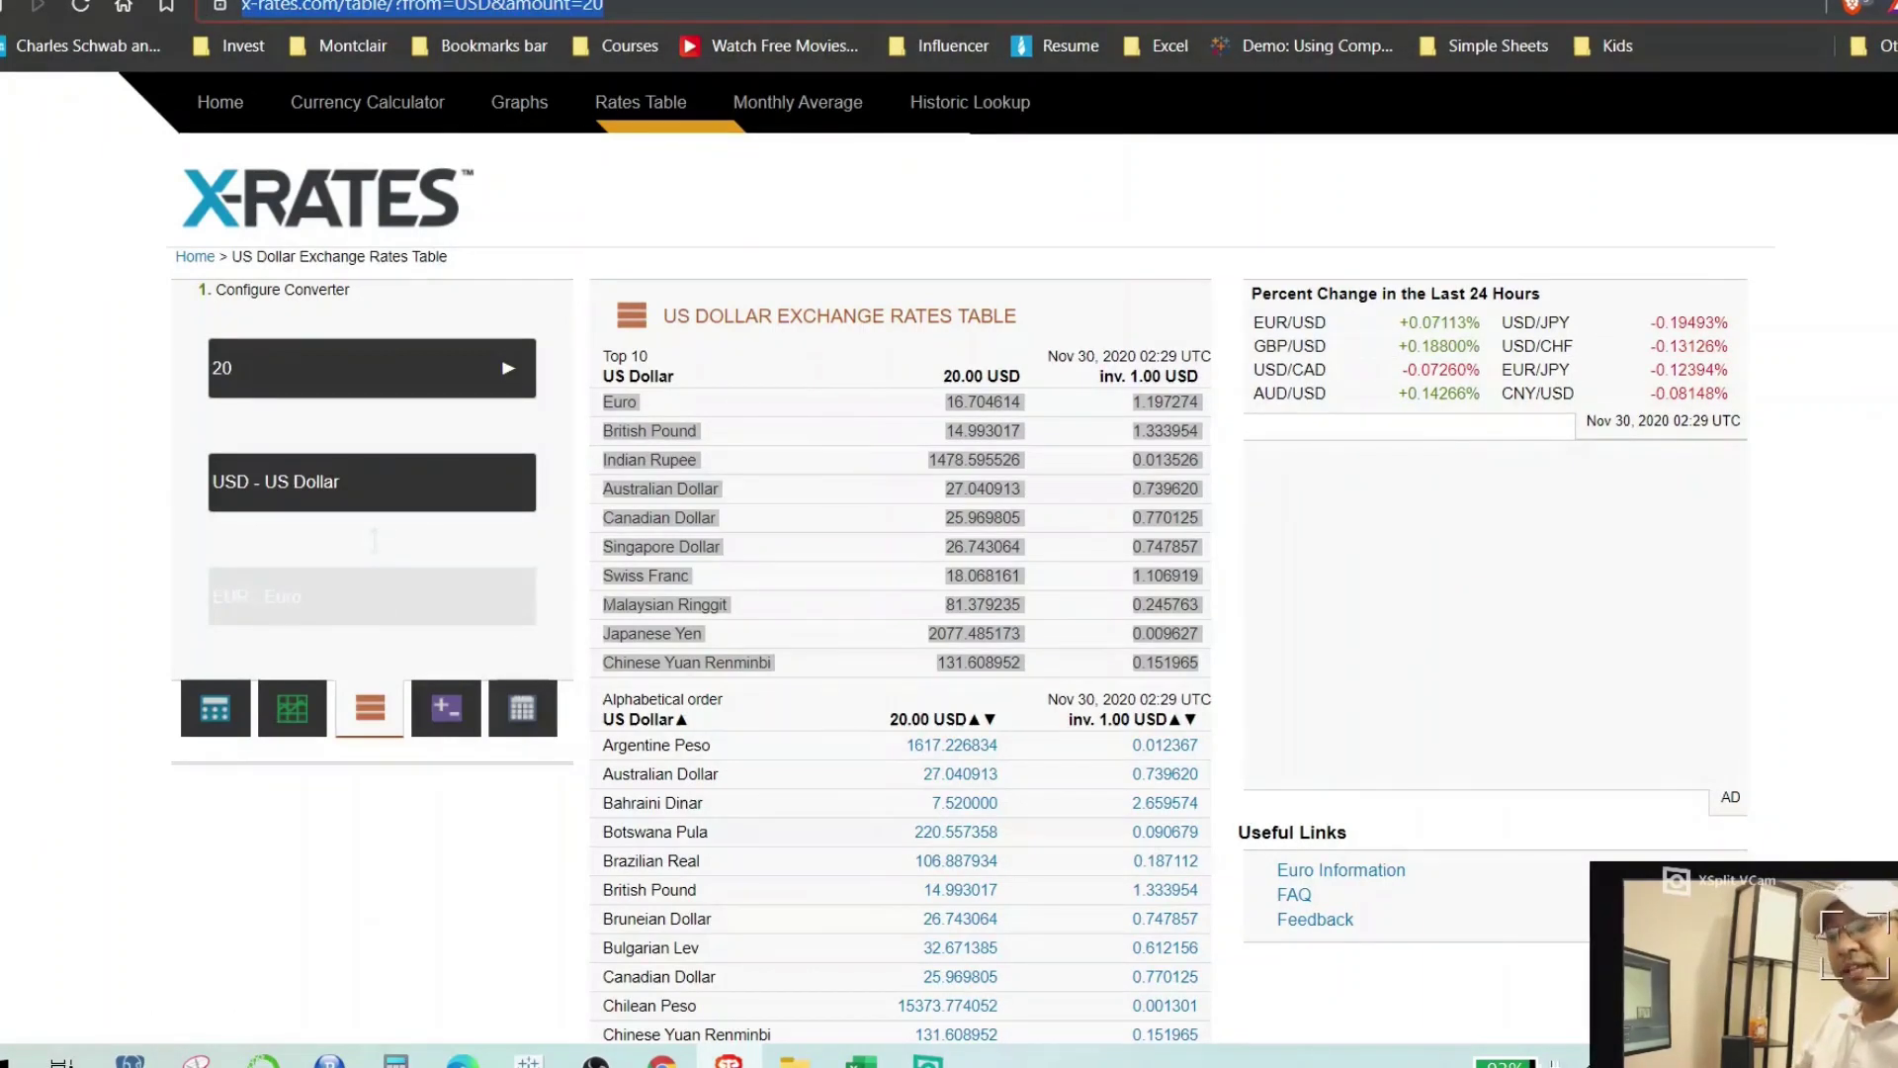
{"action": "left_click", "coordinate": [861, 1060]}
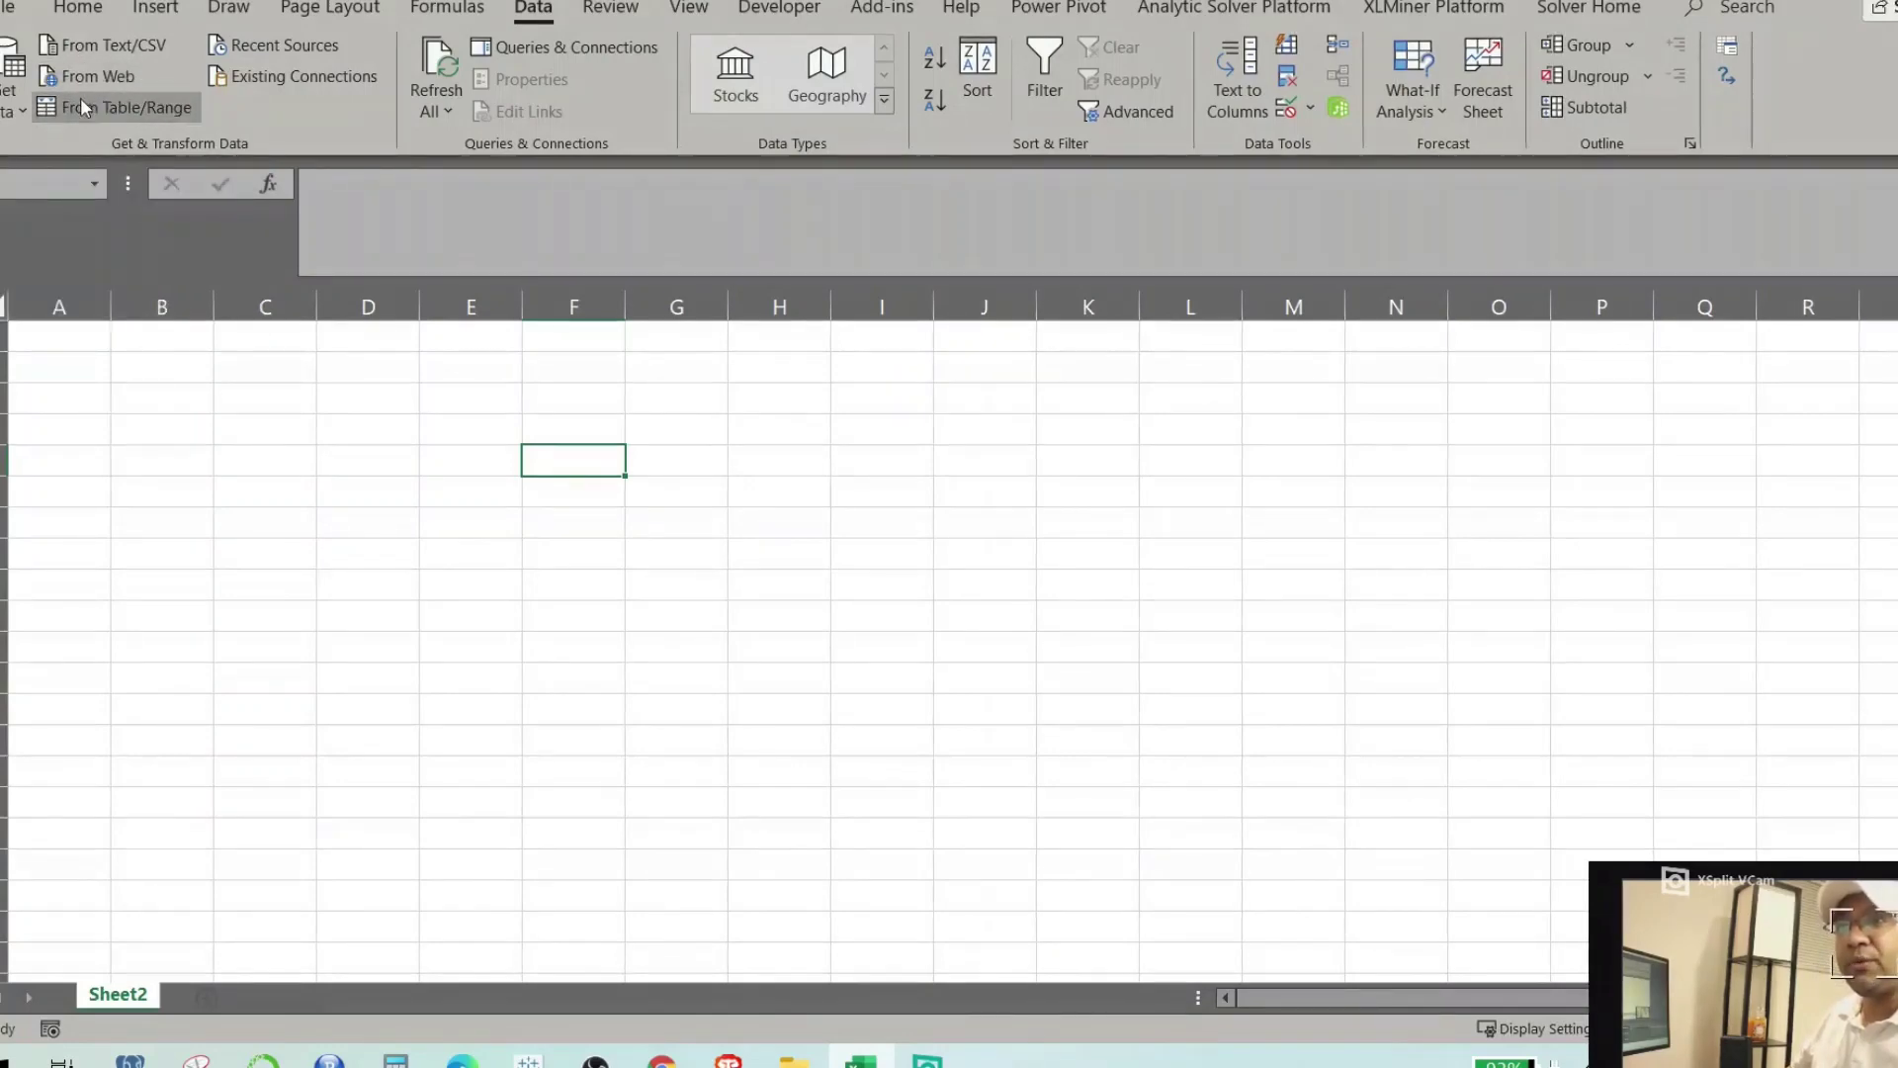
{"action": "left_click", "coordinate": [7, 112]}
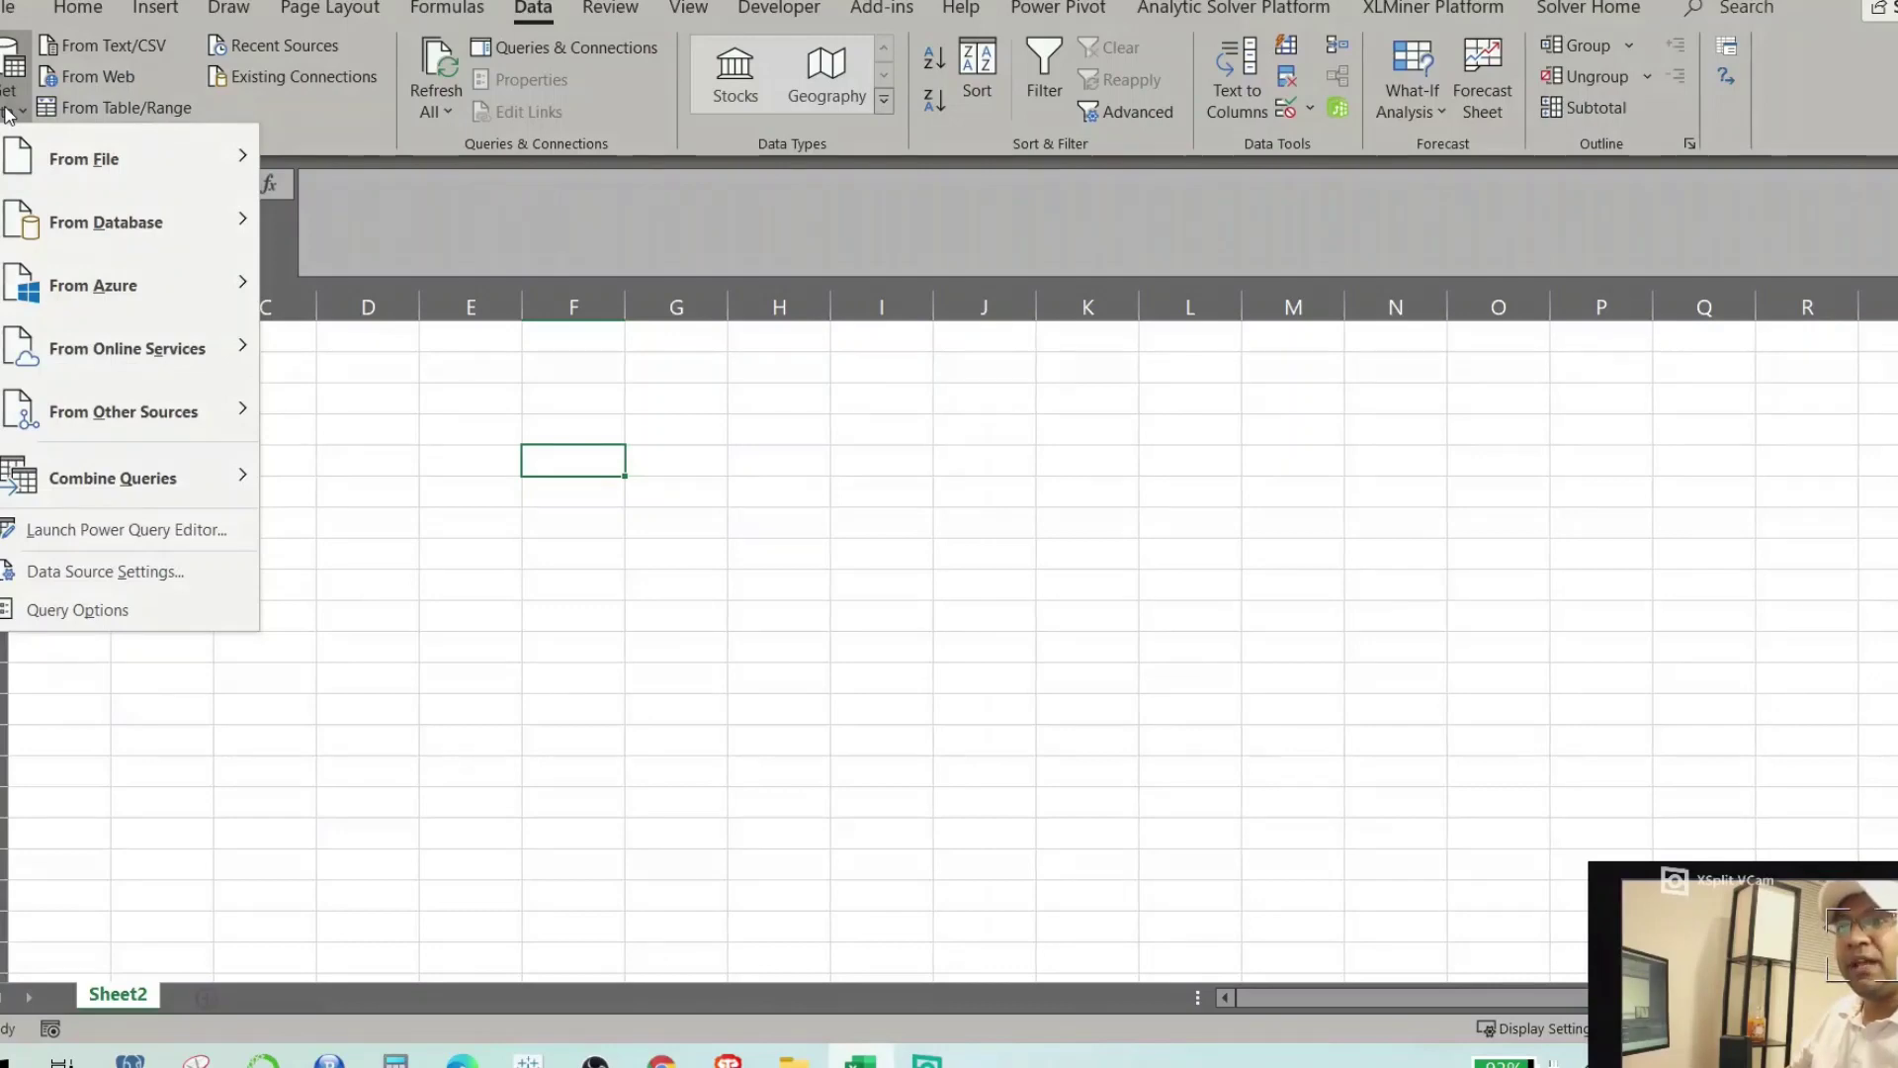
{"action": "mouse_move", "coordinate": [127, 419]}
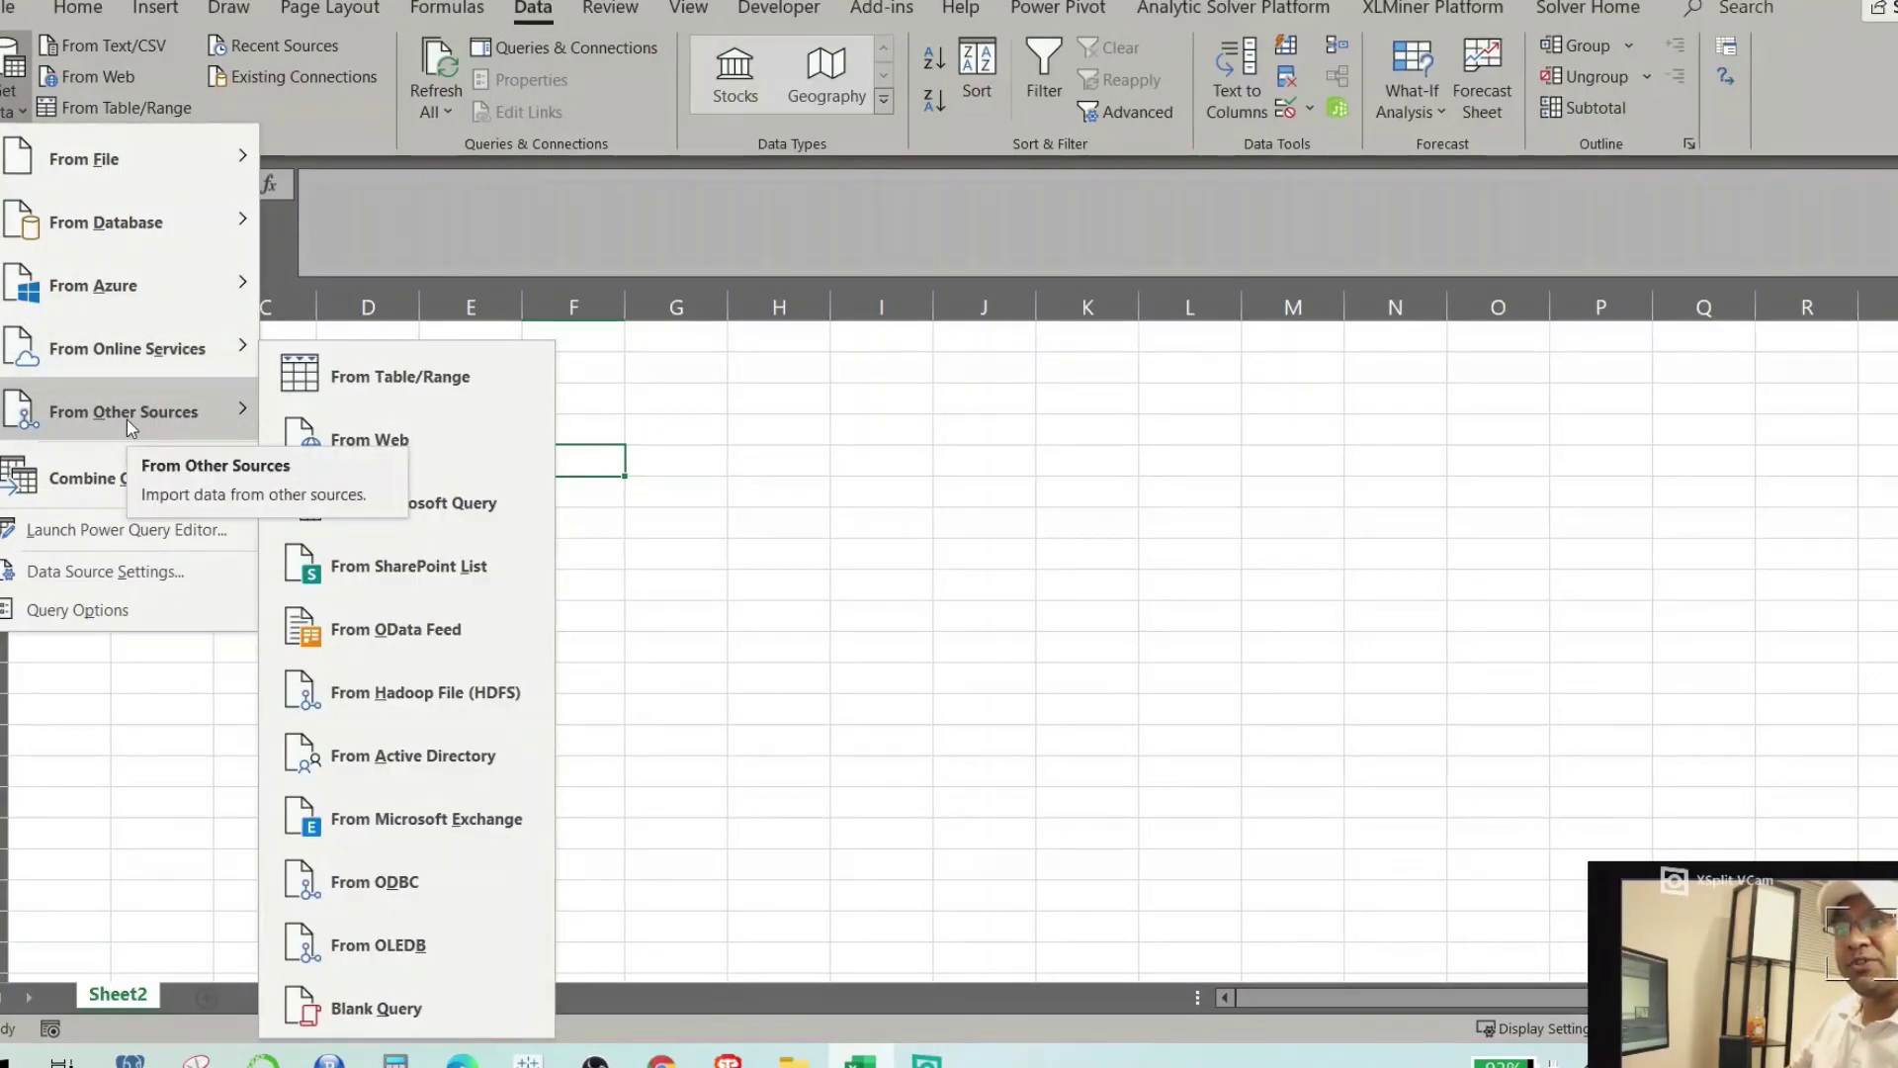
{"action": "left_click", "coordinate": [393, 452]}
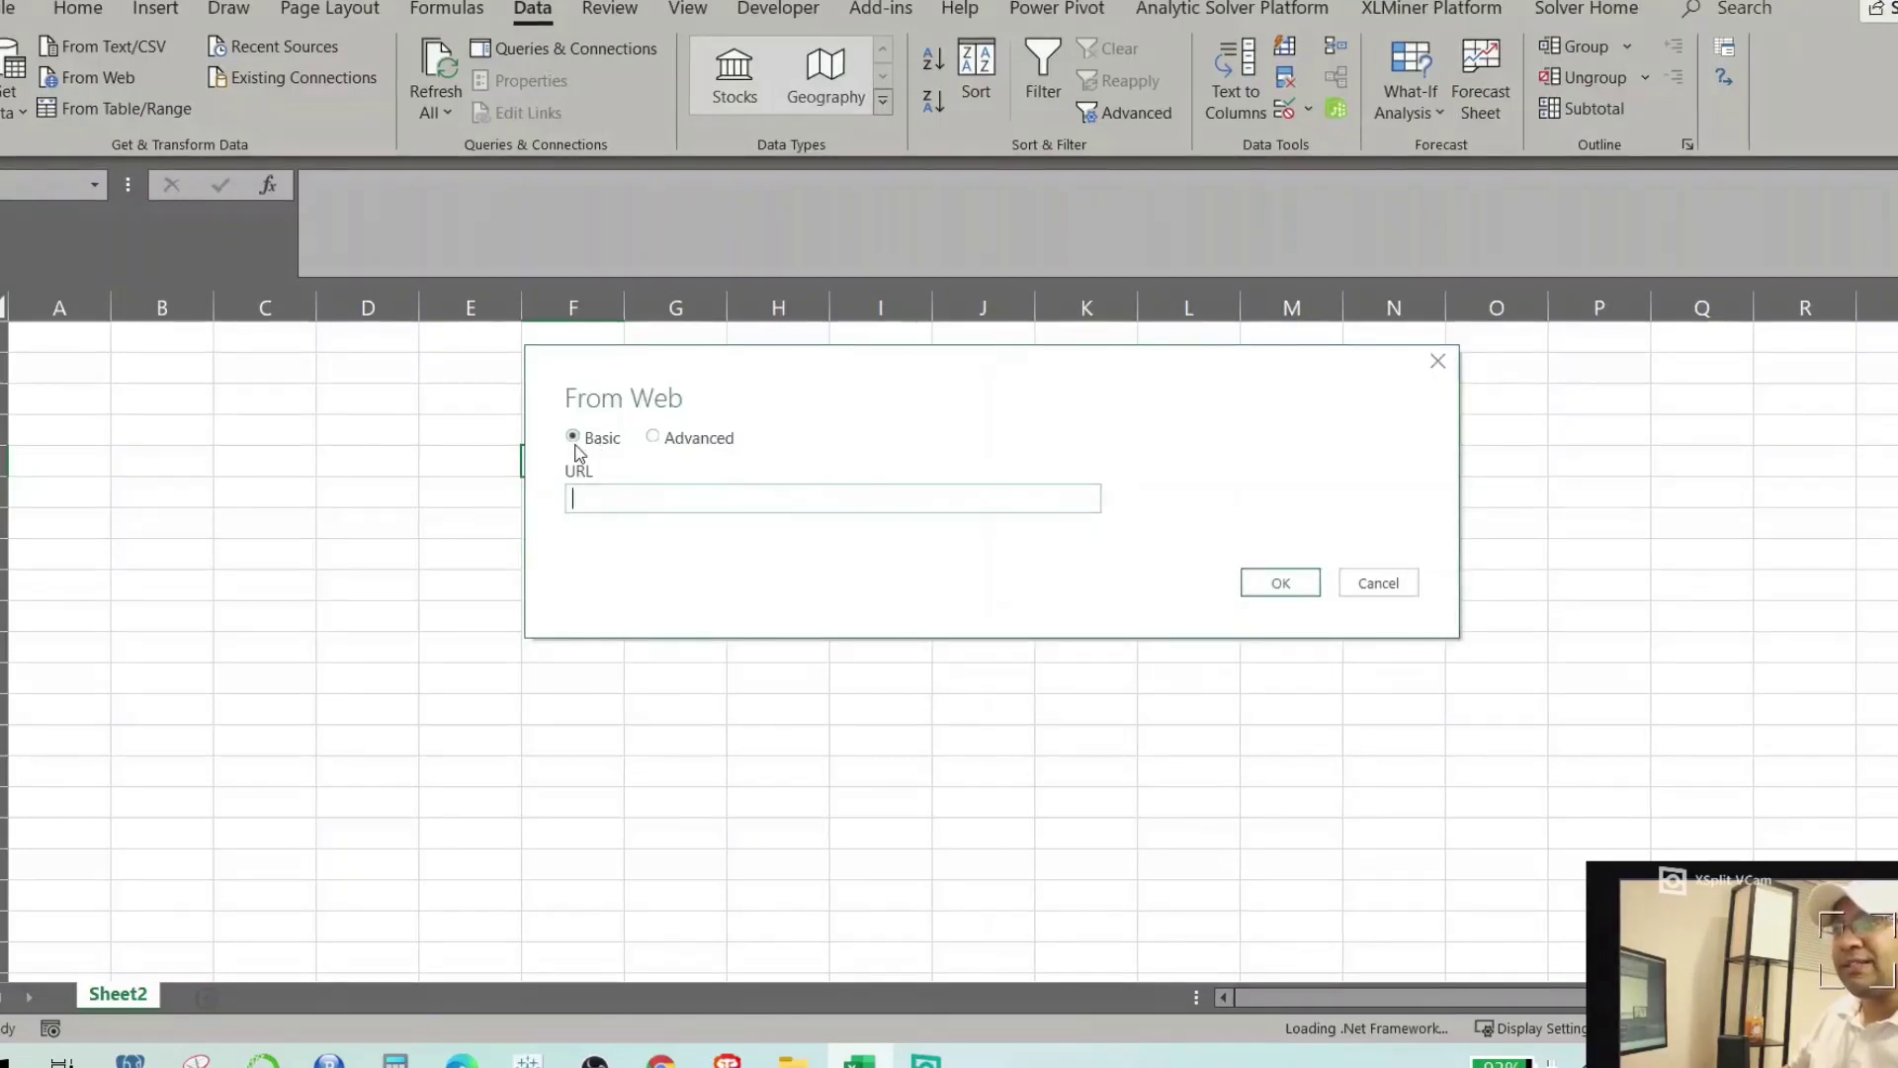
{"action": "left_click", "coordinate": [723, 445]}
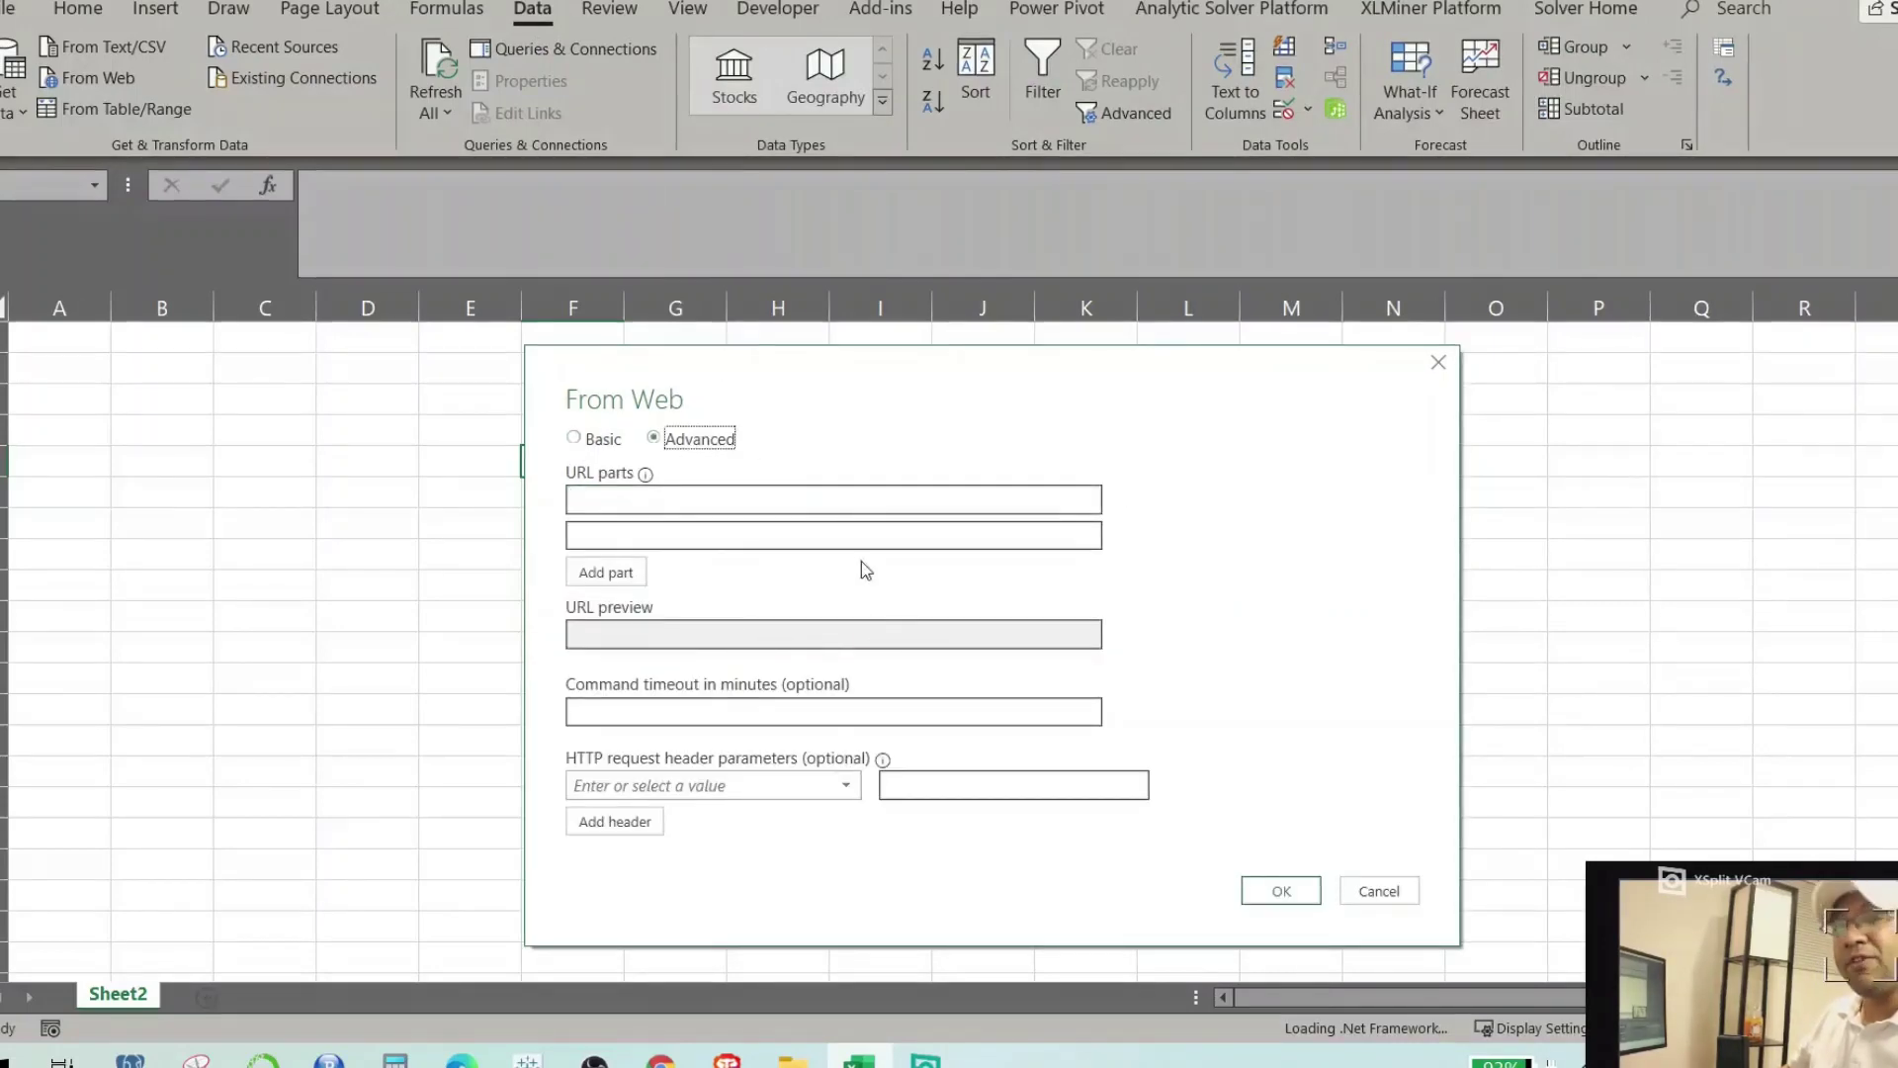
{"action": "left_click", "coordinate": [602, 442]}
{"action": "left_click", "coordinate": [625, 500]}
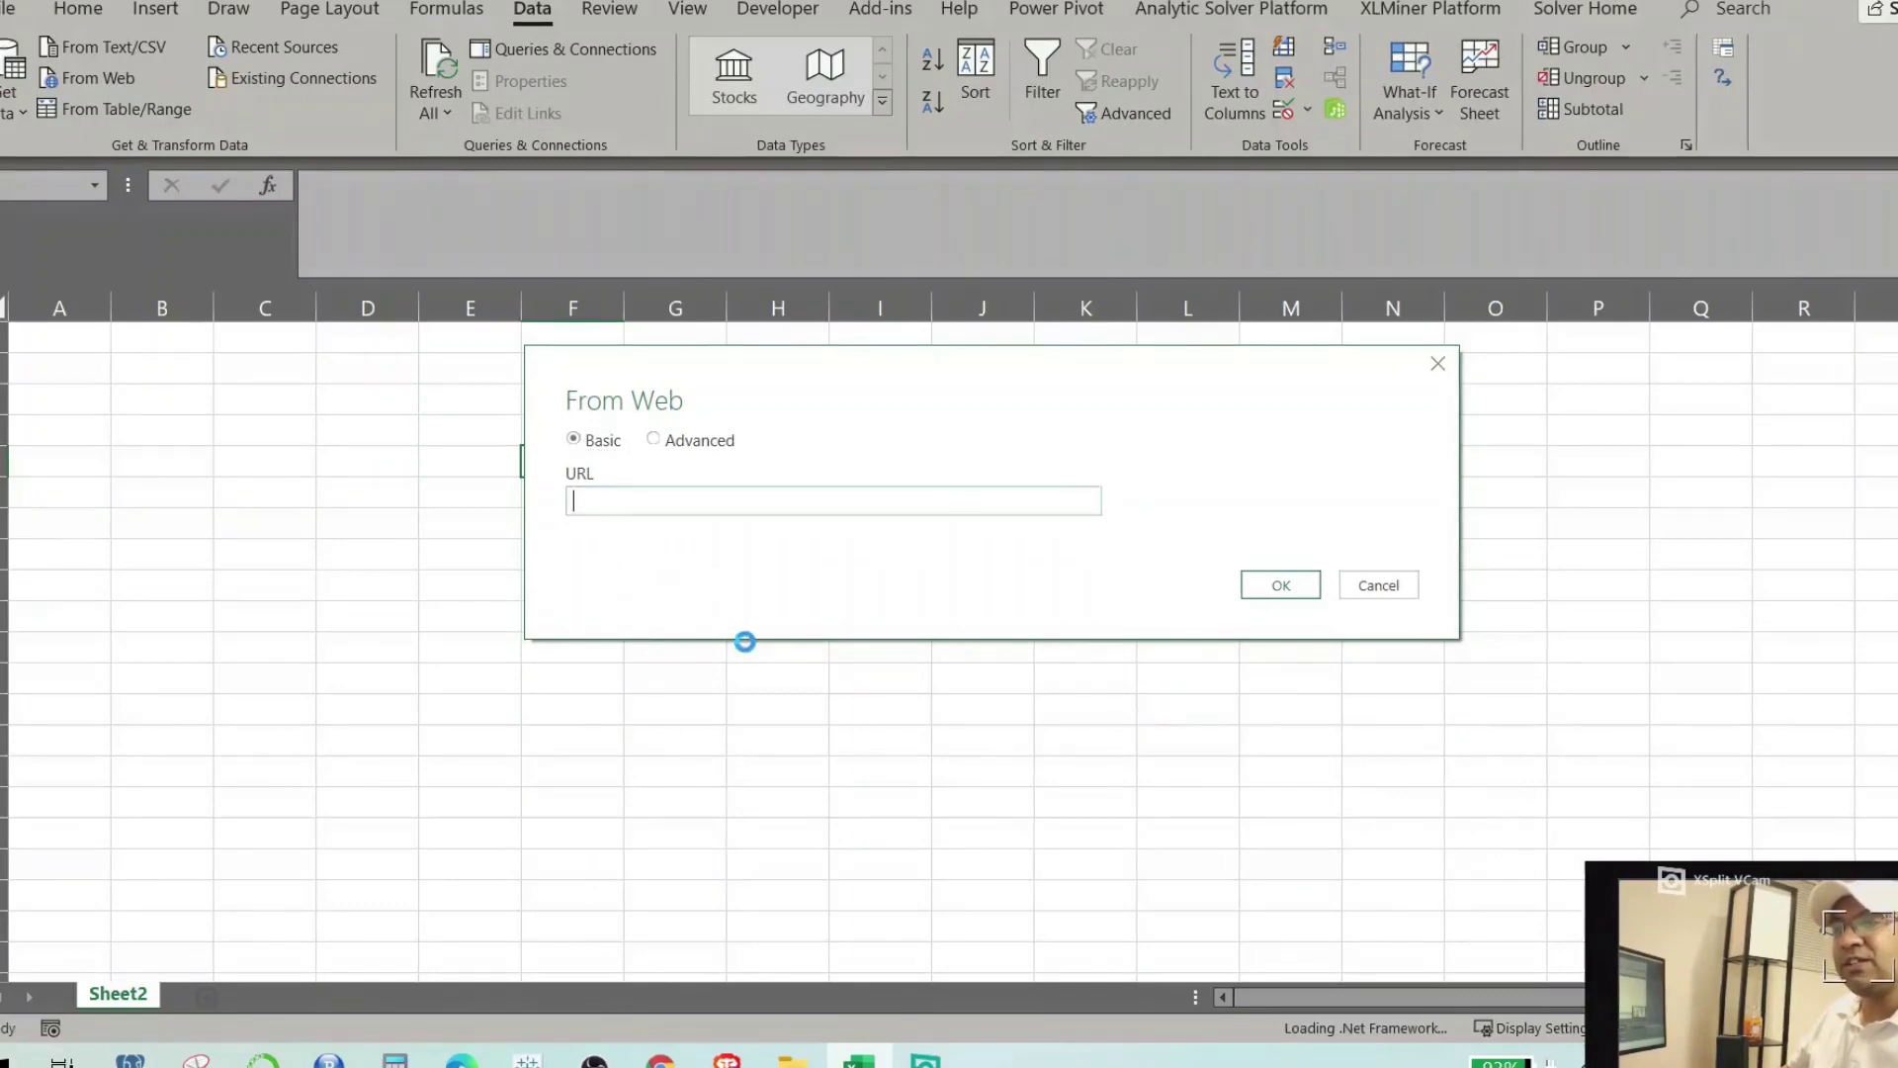
{"action": "type", "text": "https://www.x-rates.com/table/?from=USD&amount=20"}
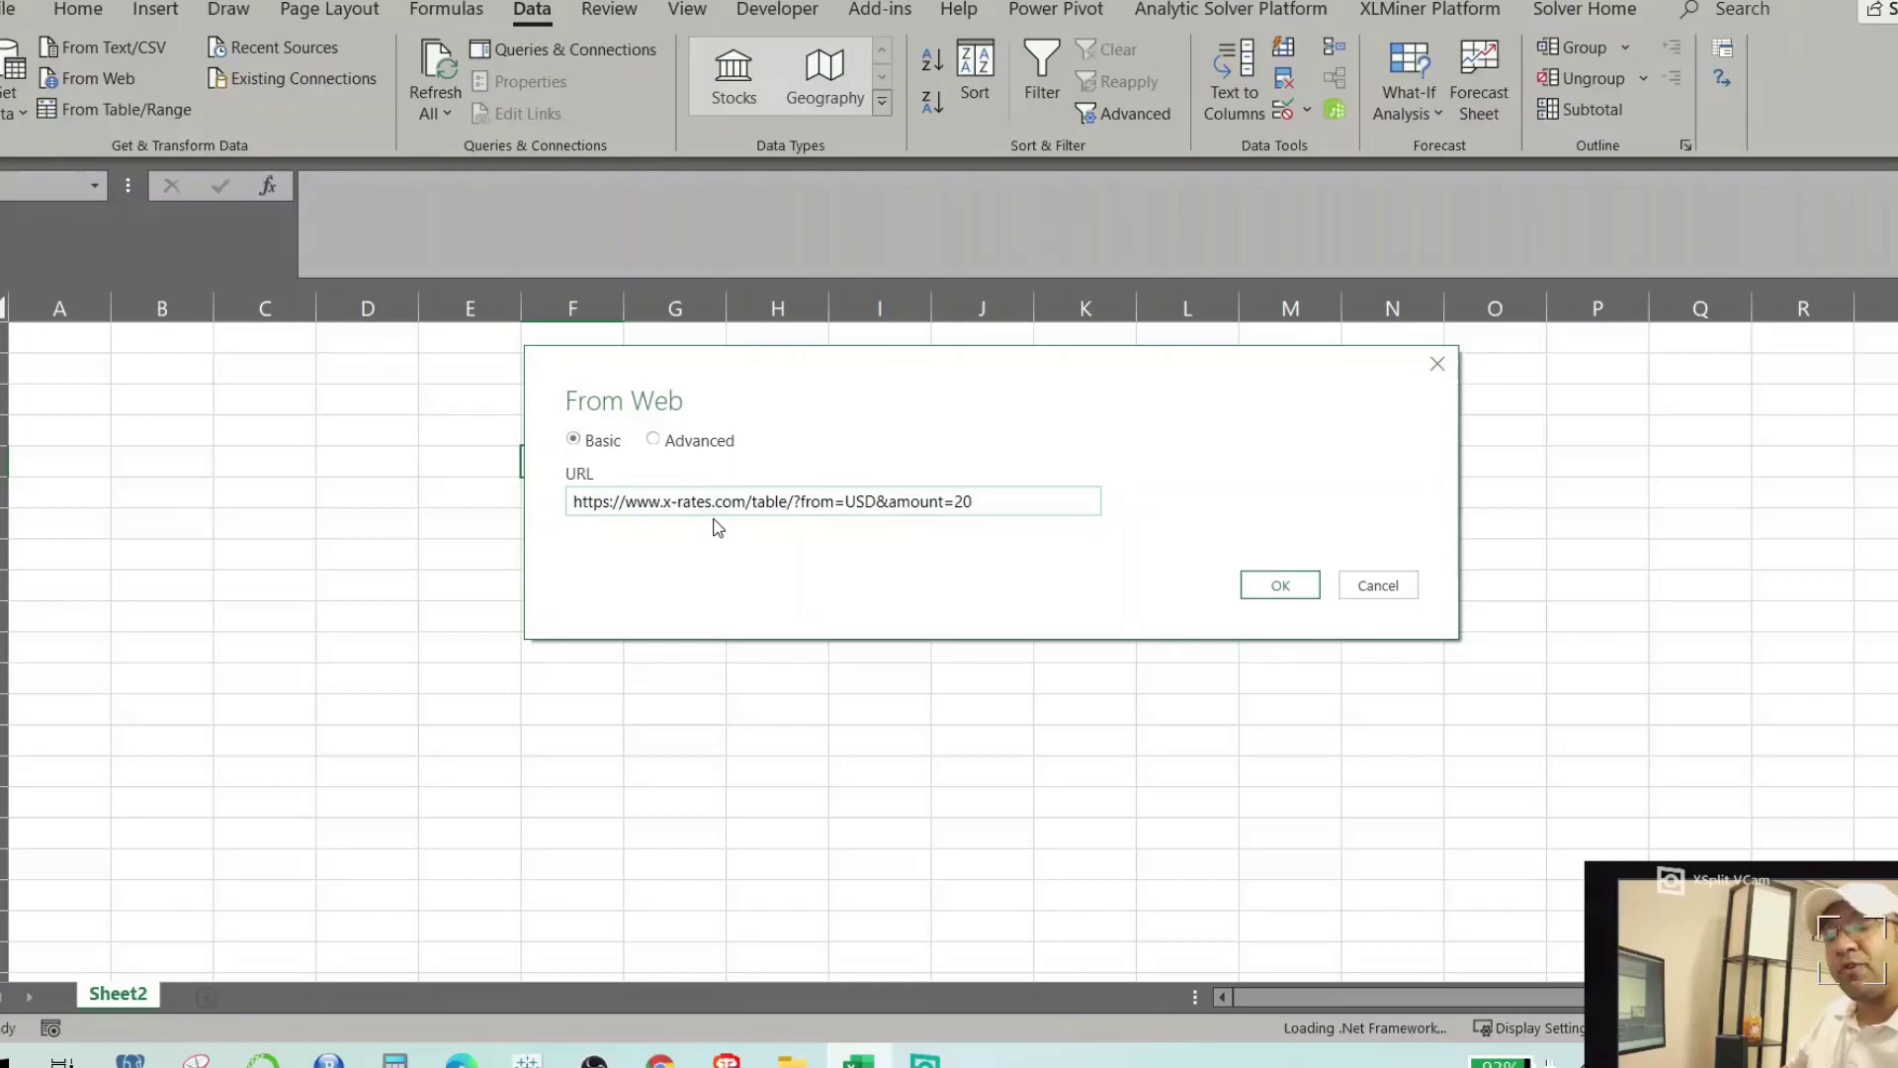
{"action": "left_click", "coordinate": [1277, 584]}
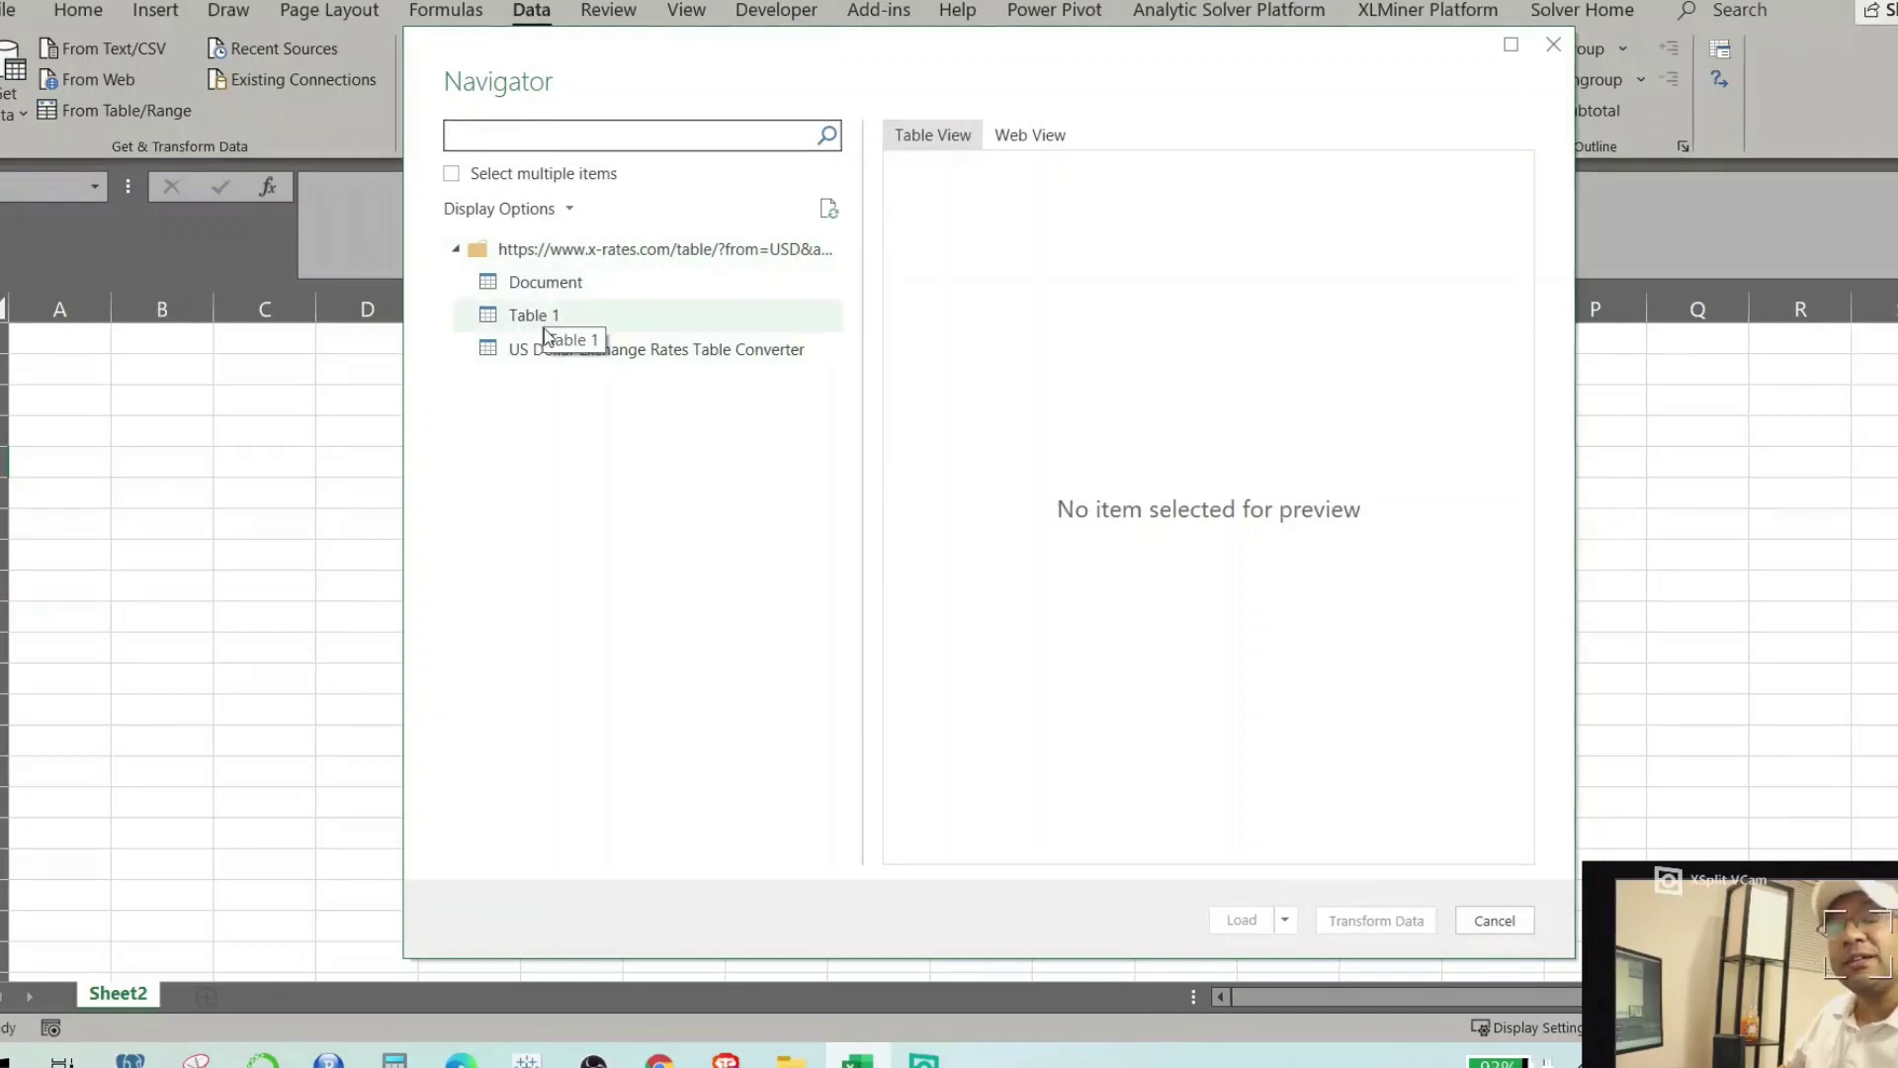
Preview Document and Table 1, then load the US Dollar Exchange Rates Table Converter onto Sheet3.
{"action": "left_click", "coordinate": [552, 290]}
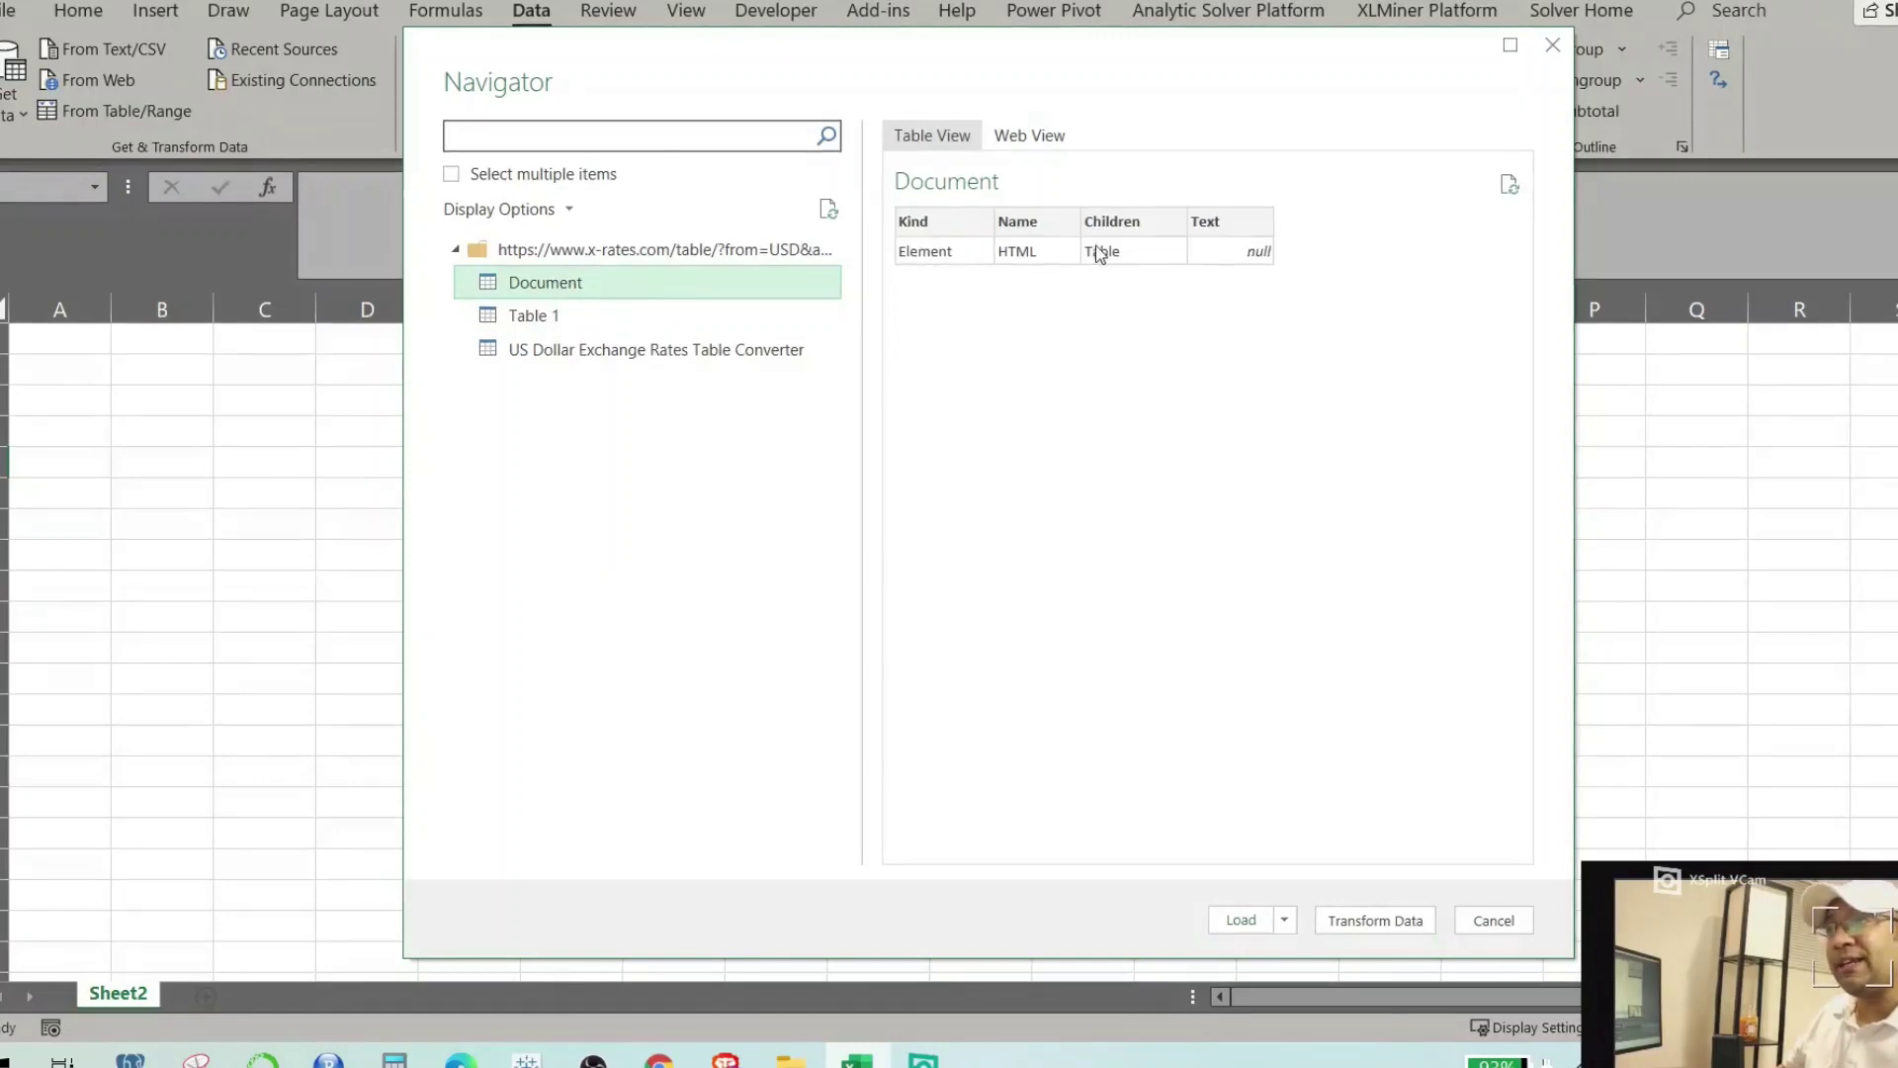
{"action": "left_click", "coordinate": [578, 320]}
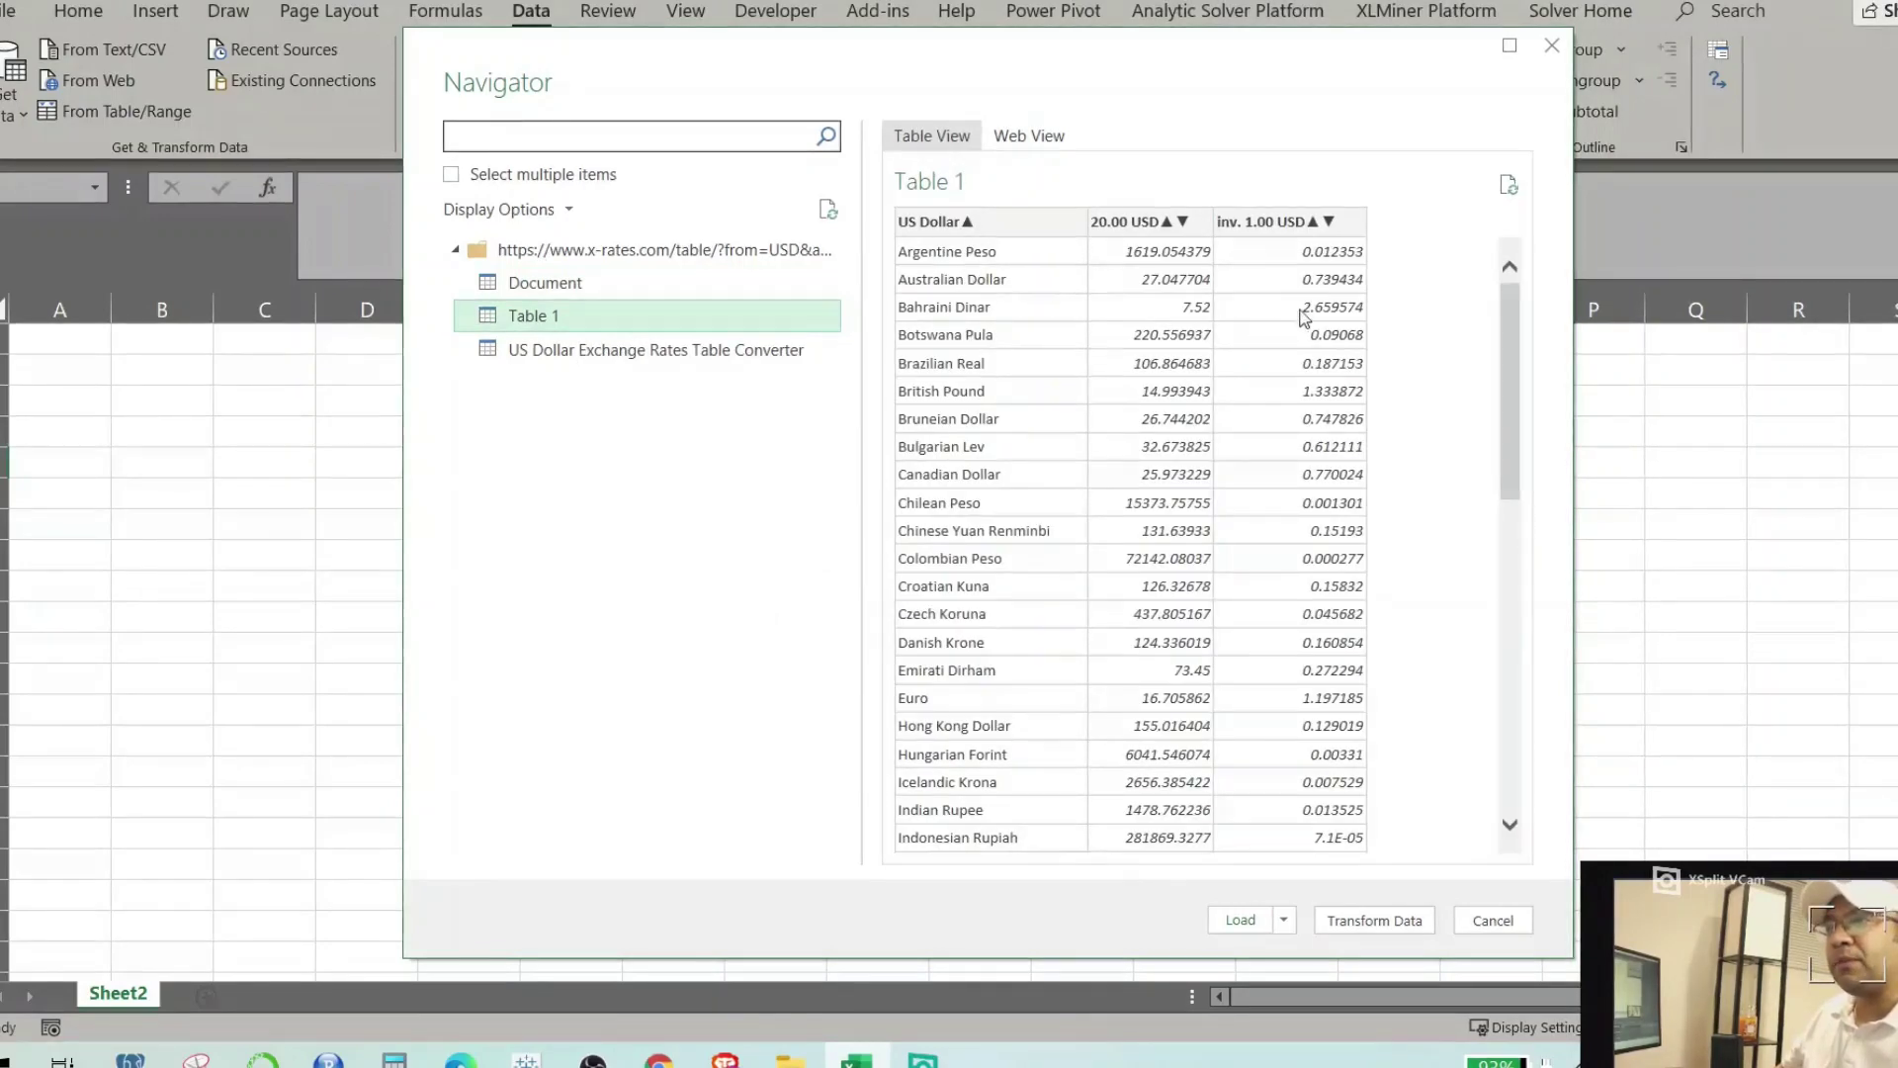
{"action": "left_click_drag", "start_coordinate": [1515, 321], "coordinate": [1479, 347]}
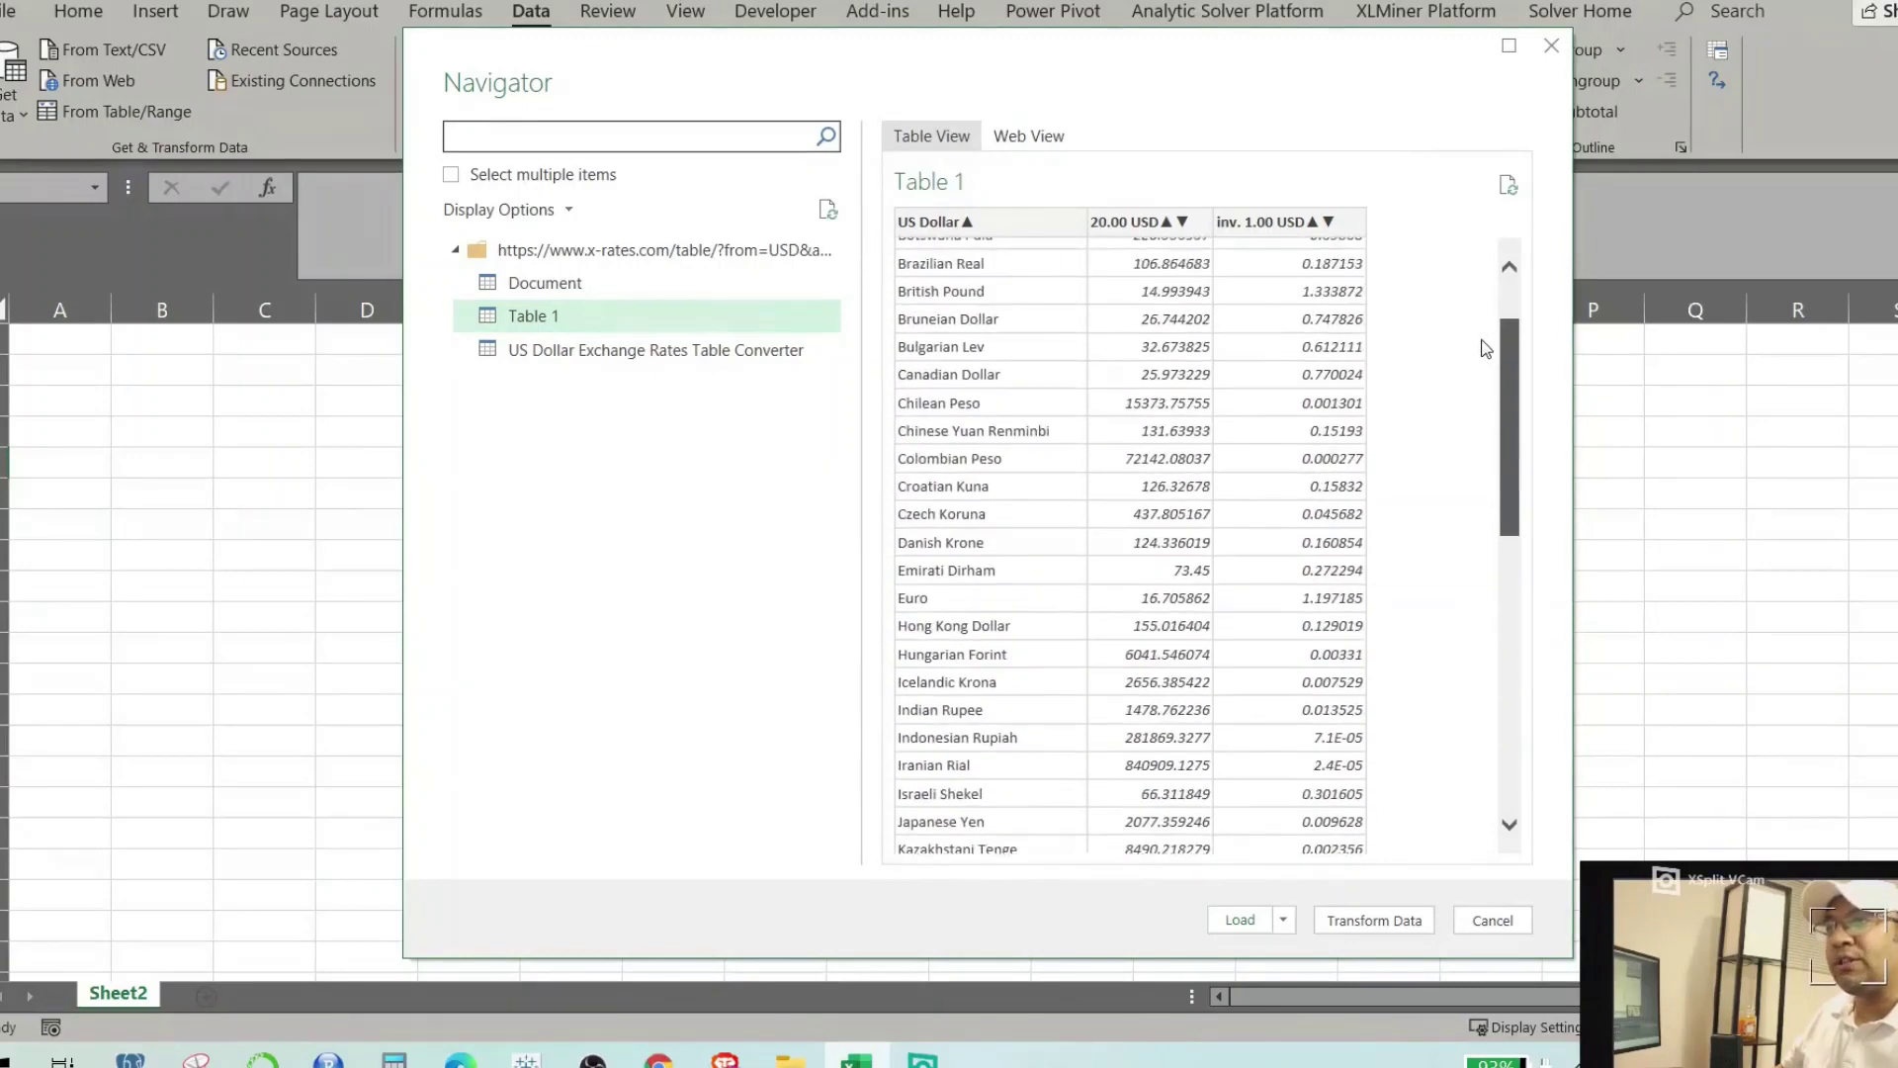
{"action": "left_click", "coordinate": [595, 351]}
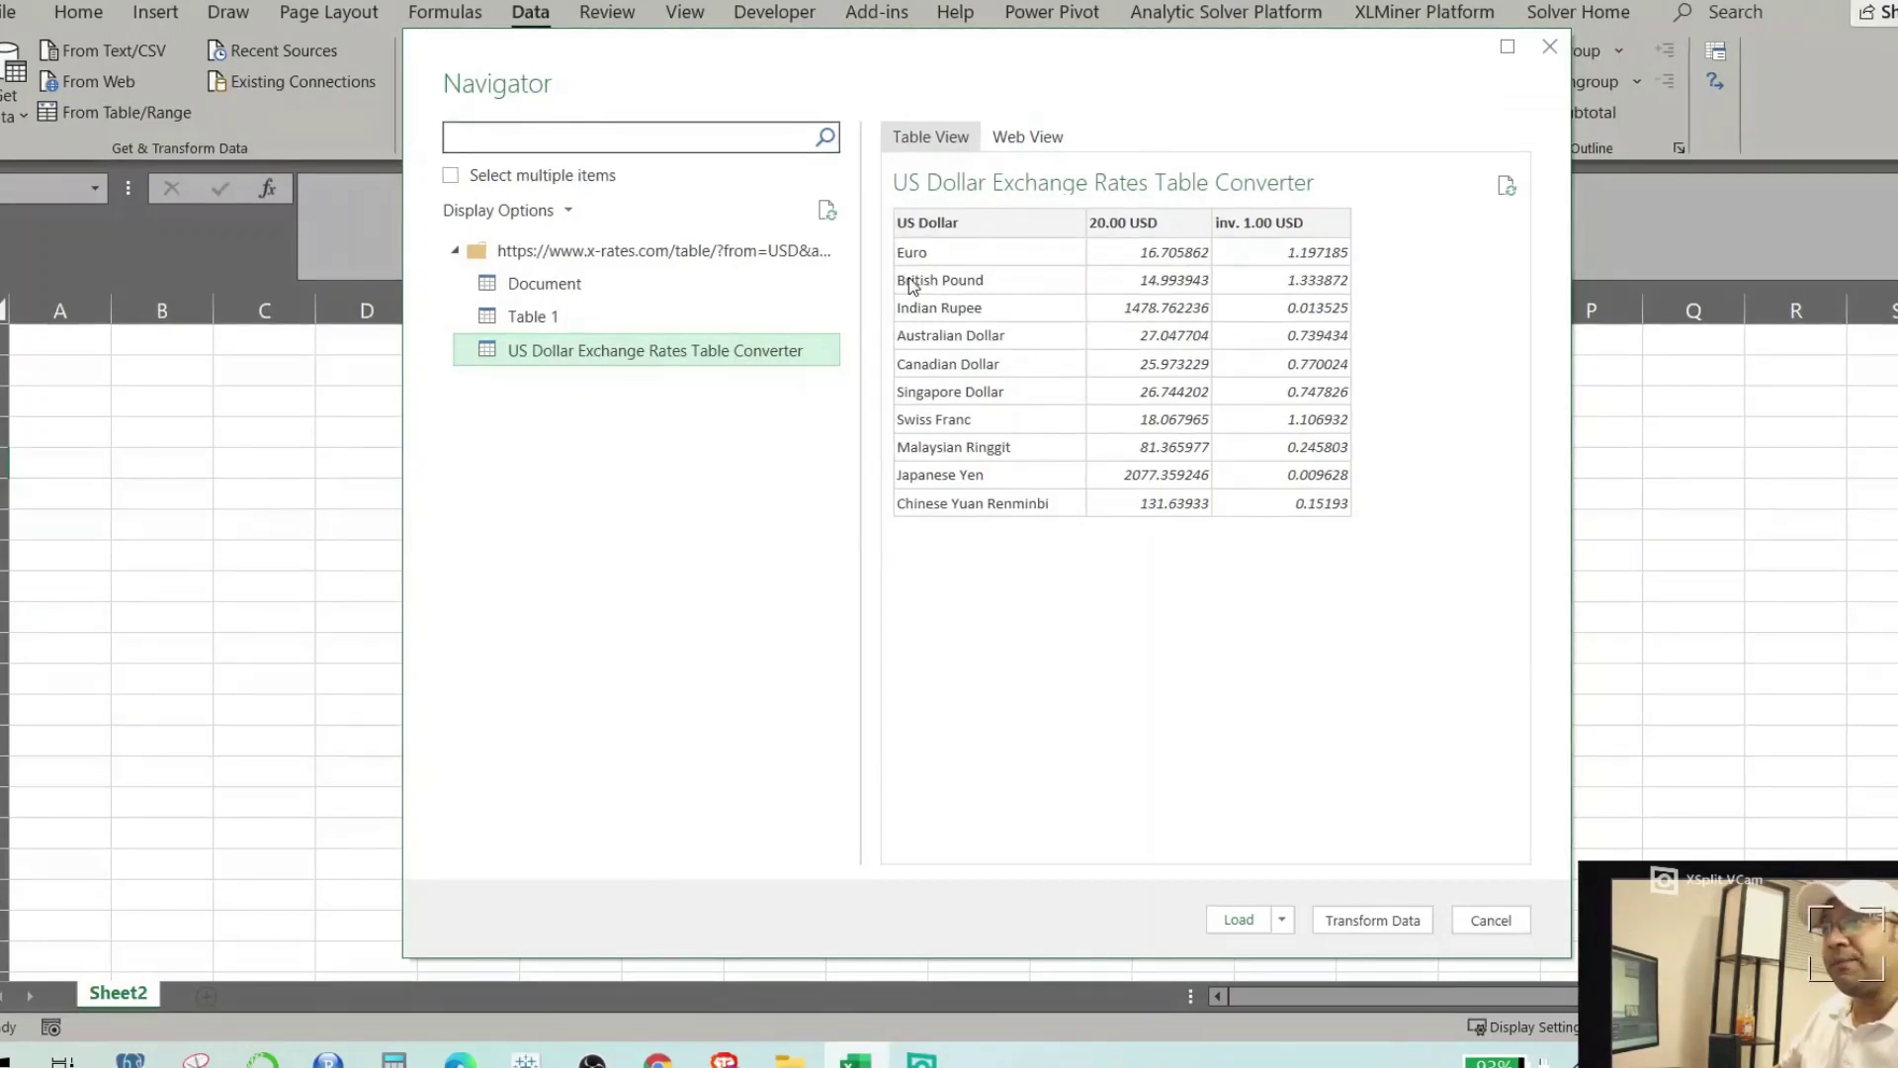
{"action": "left_click", "coordinate": [1239, 922]}
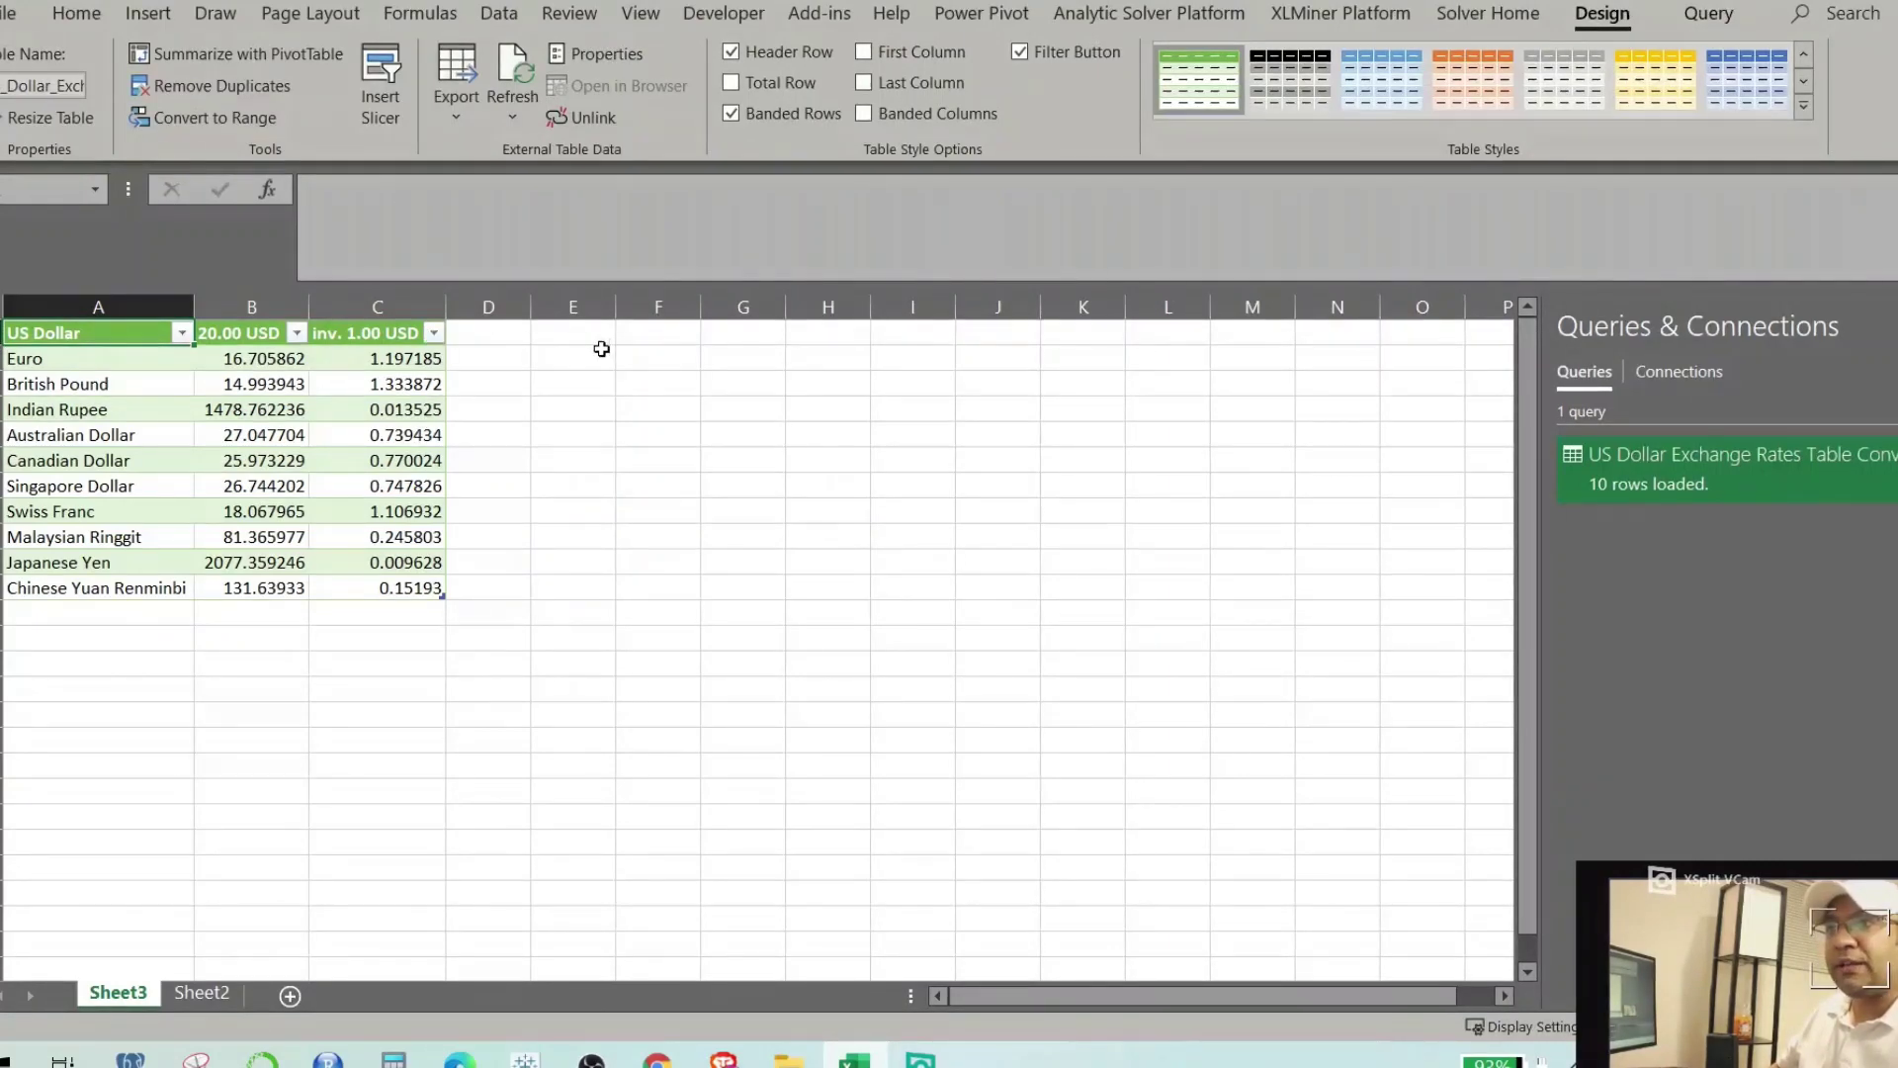
Add the header 'Amount in USD $' in D1, extending the table.
{"action": "left_click", "coordinate": [484, 334]}
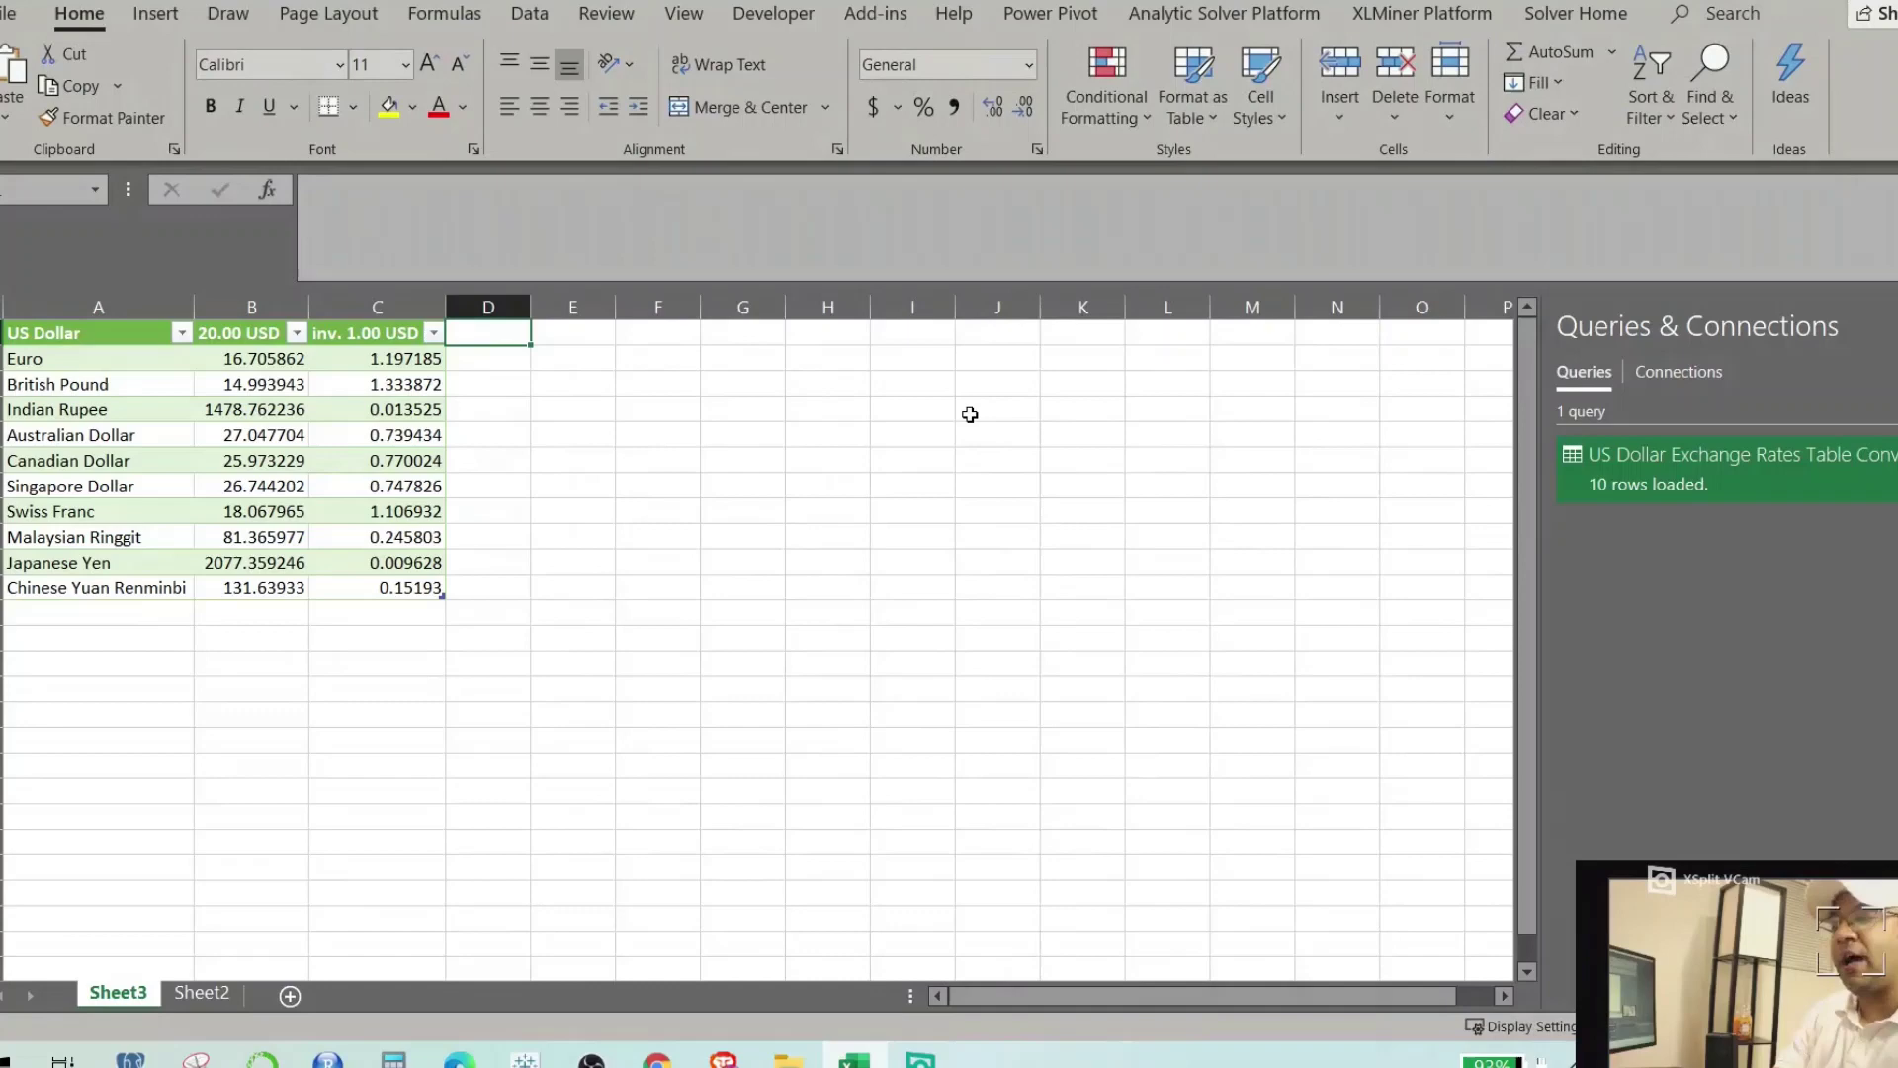
{"action": "key", "text": "Caps_Lock"}
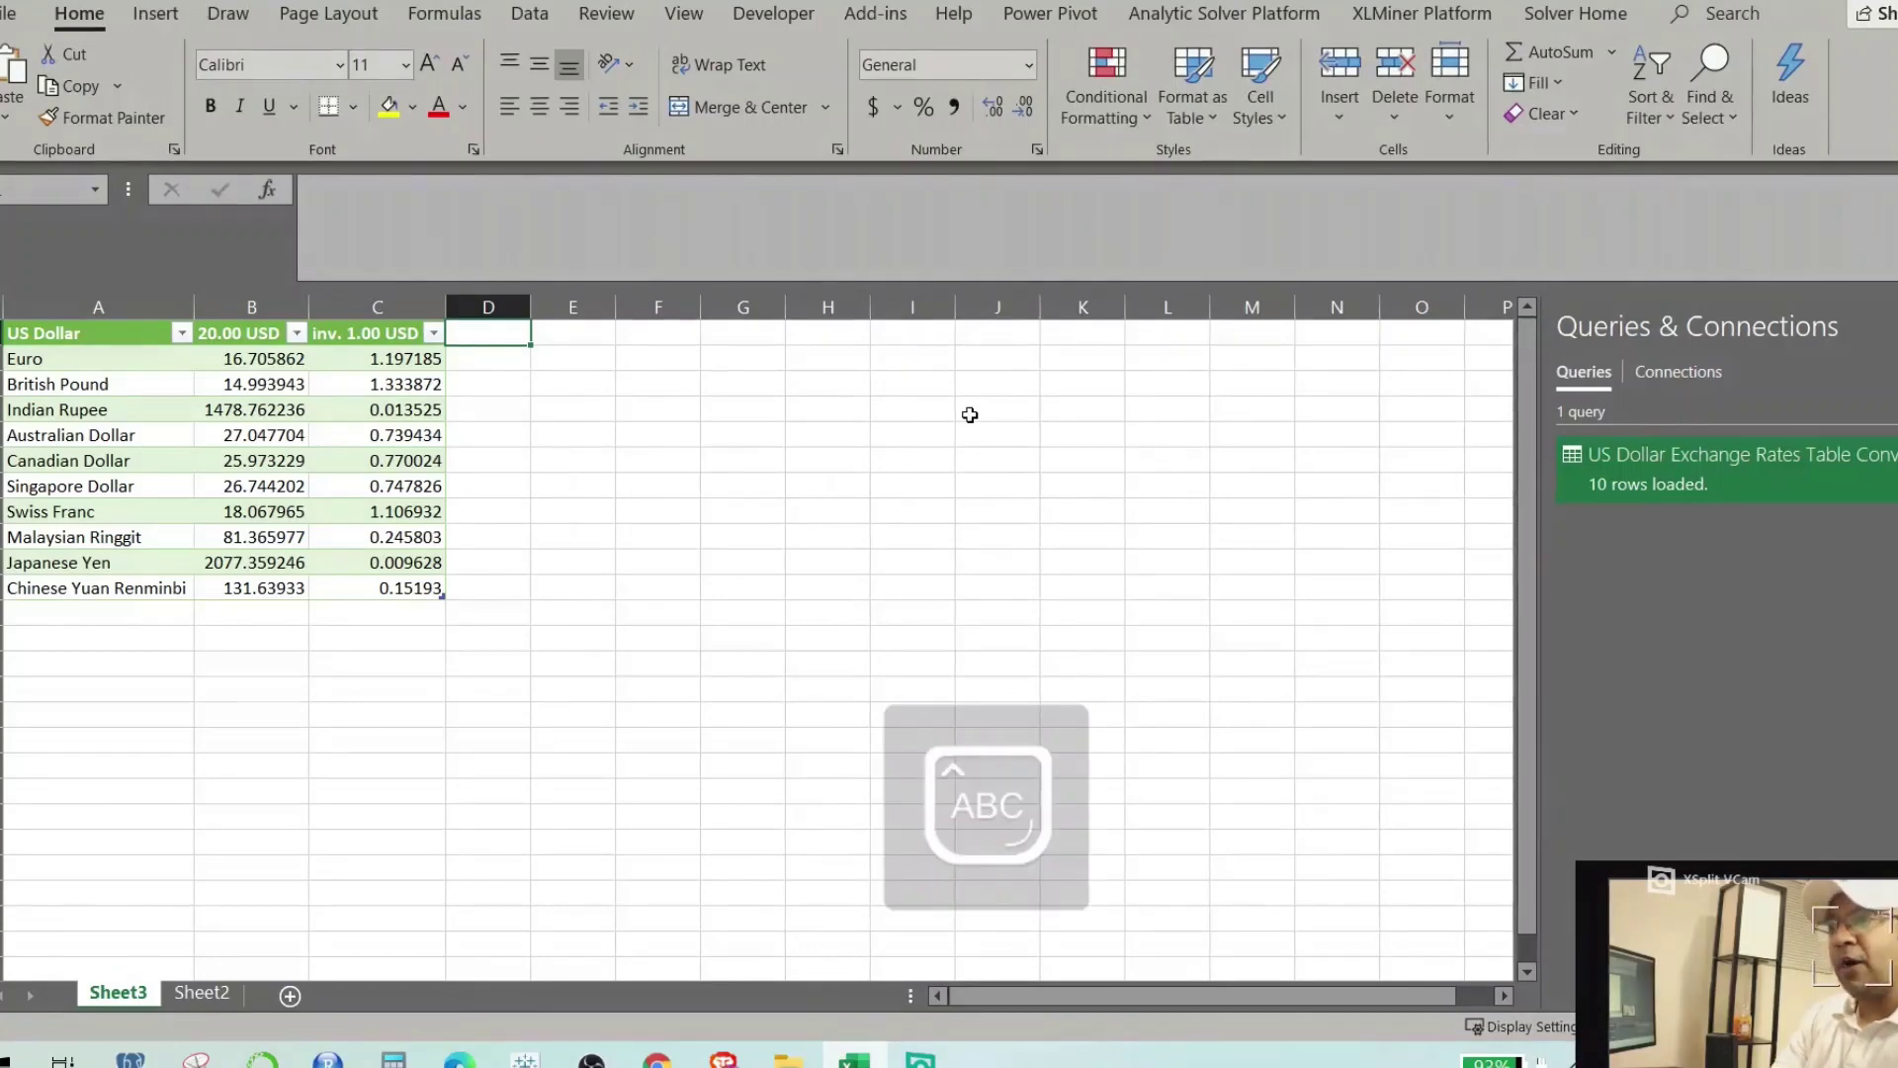
{"action": "type", "text": "AM"}
{"action": "key", "text": "Caps_Lock"}
{"action": "key", "text": "BackSpace"}
{"action": "type", "text": "mount in"}
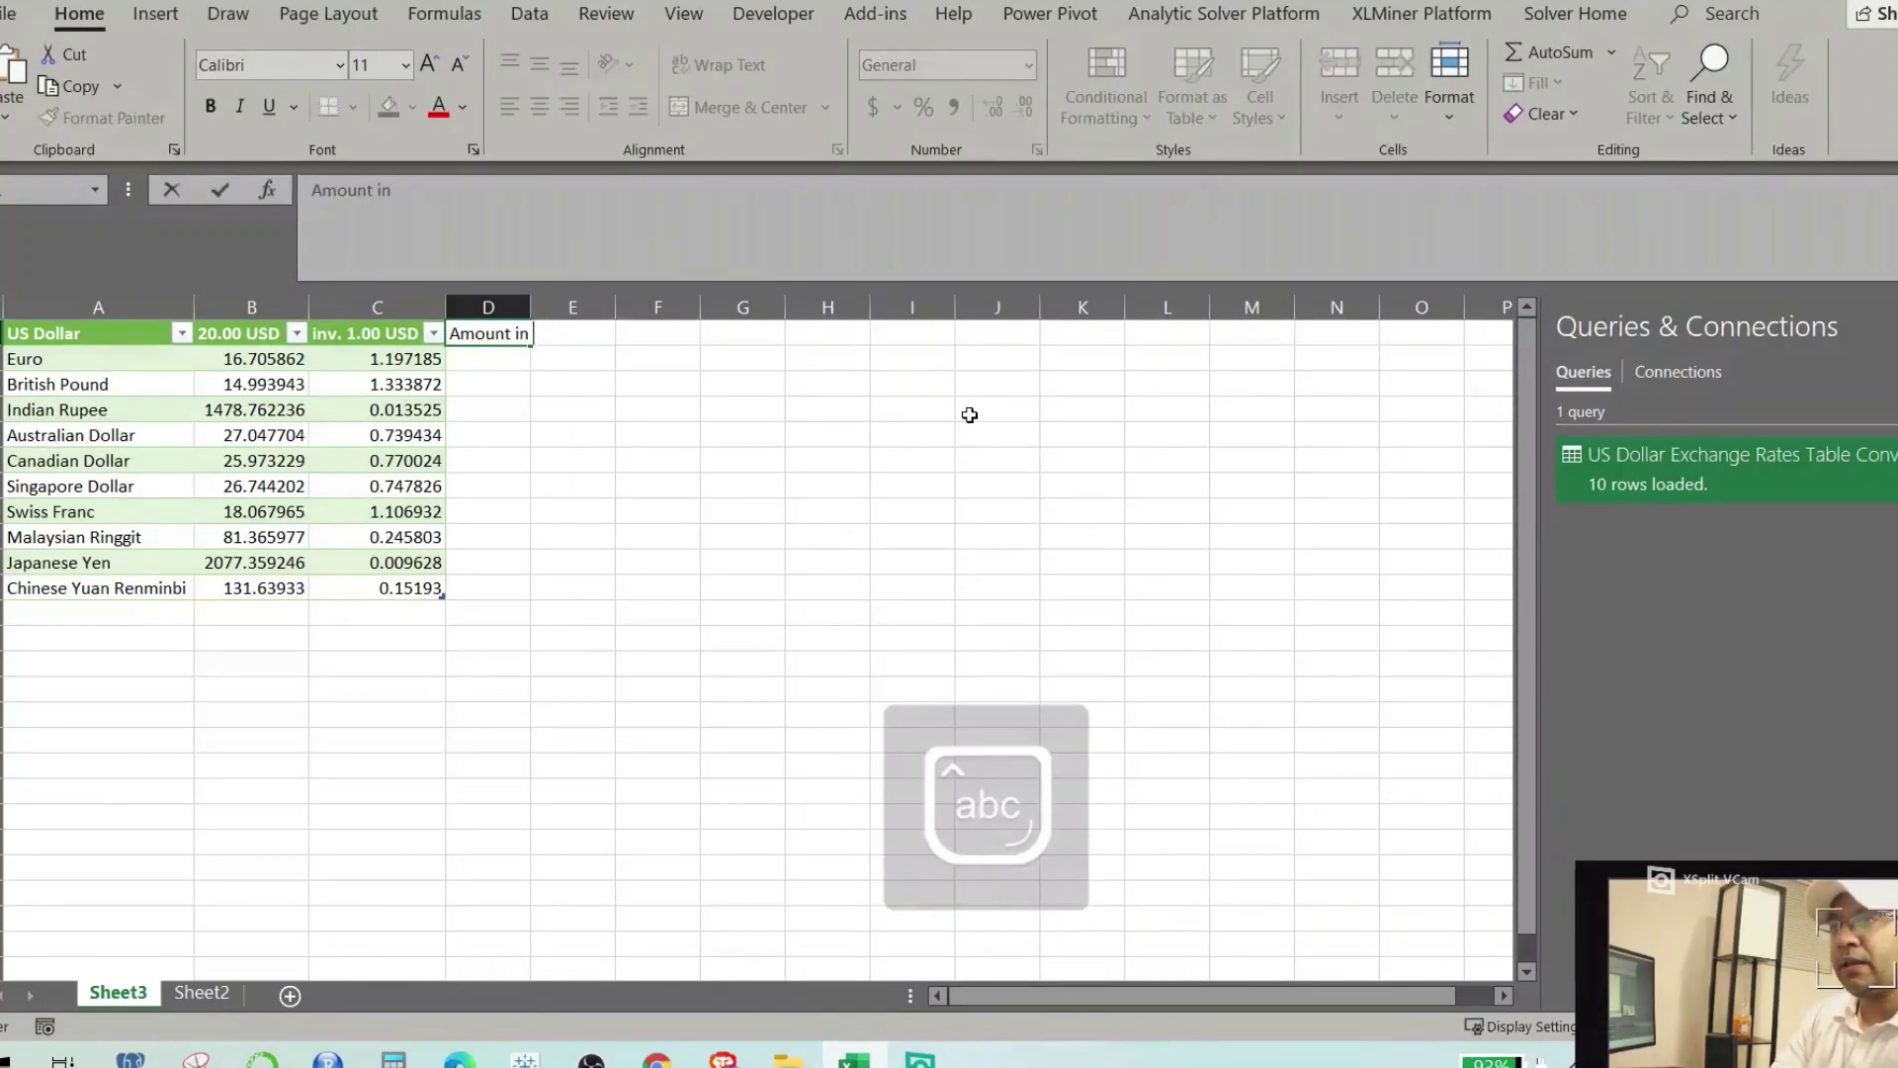
{"action": "key", "text": "Caps_Lock"}
{"action": "type", "text": "USD"}
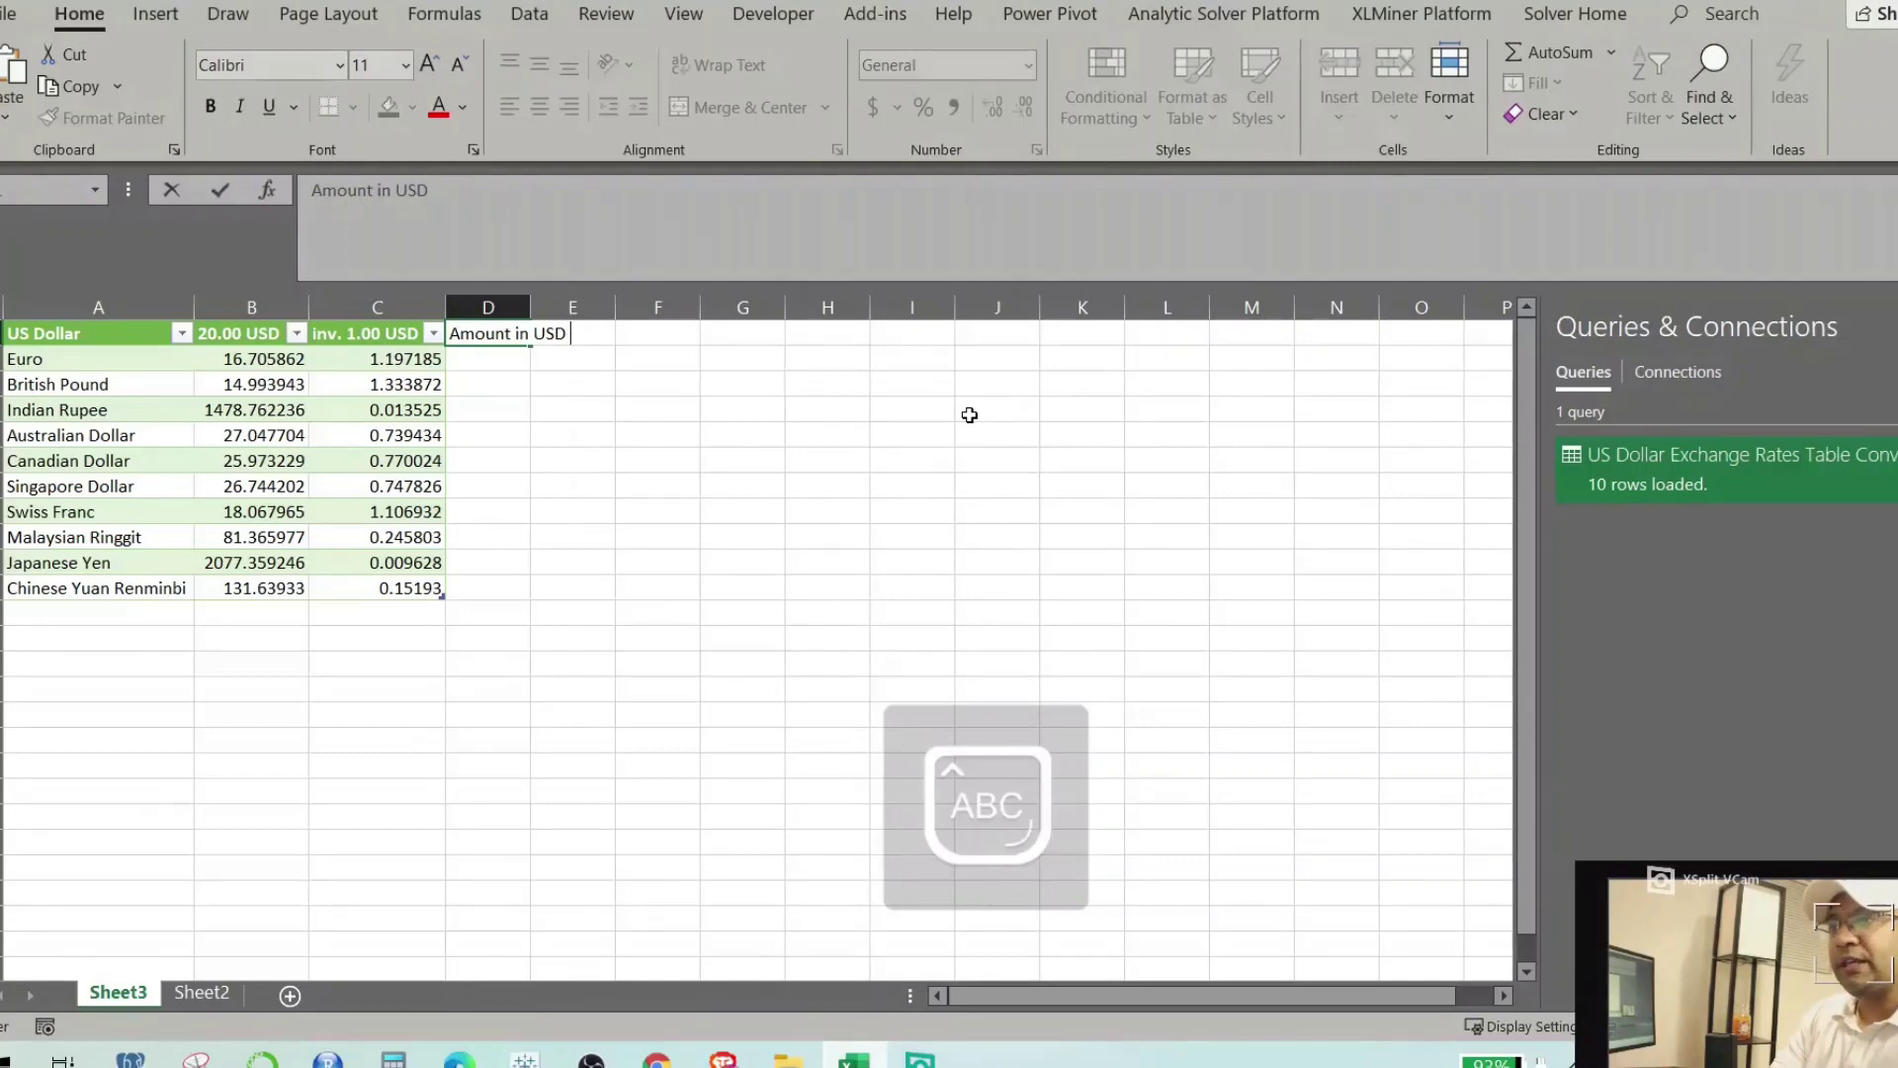
{"action": "type", "text": " $"}
{"action": "key", "text": "Return"}
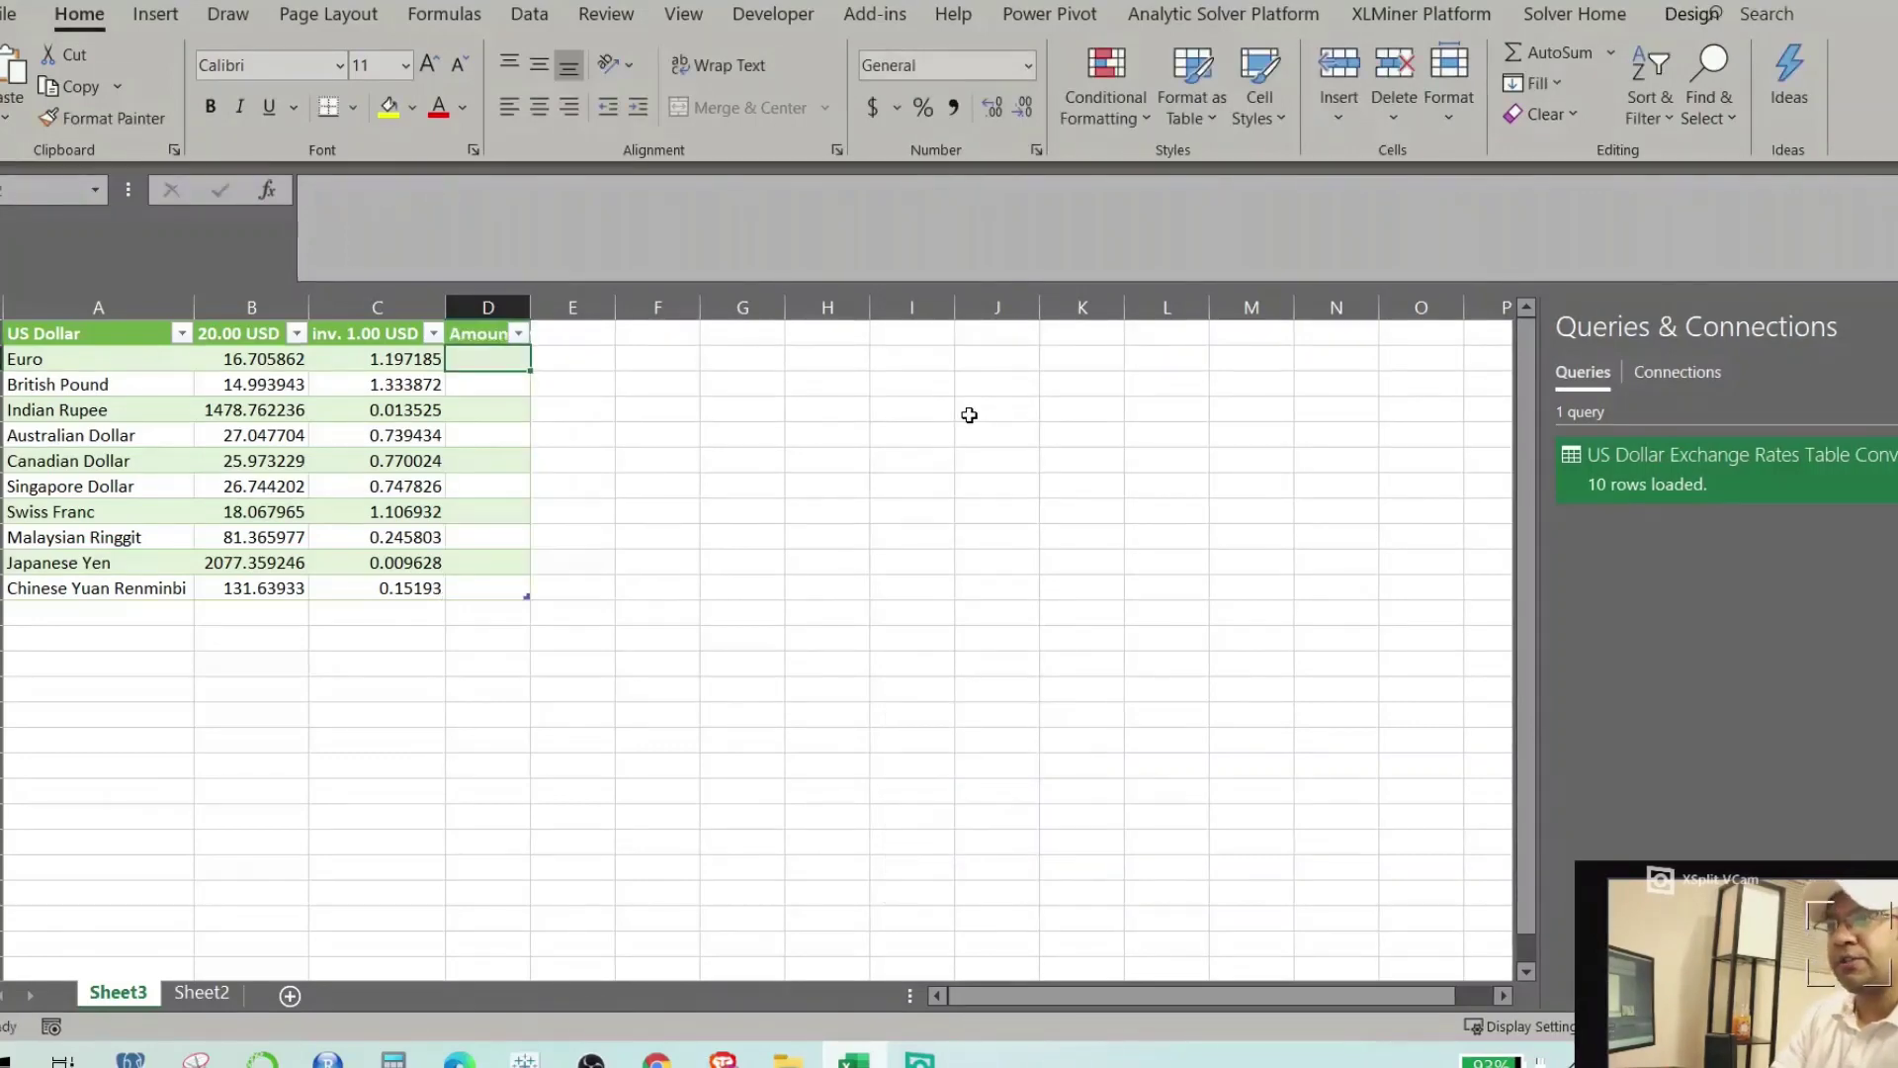
Add the header 'Total Amount in (Converted Currecy)' in E1 and autofit column E.
{"action": "key", "text": "Up"}
{"action": "key", "text": "Right"}
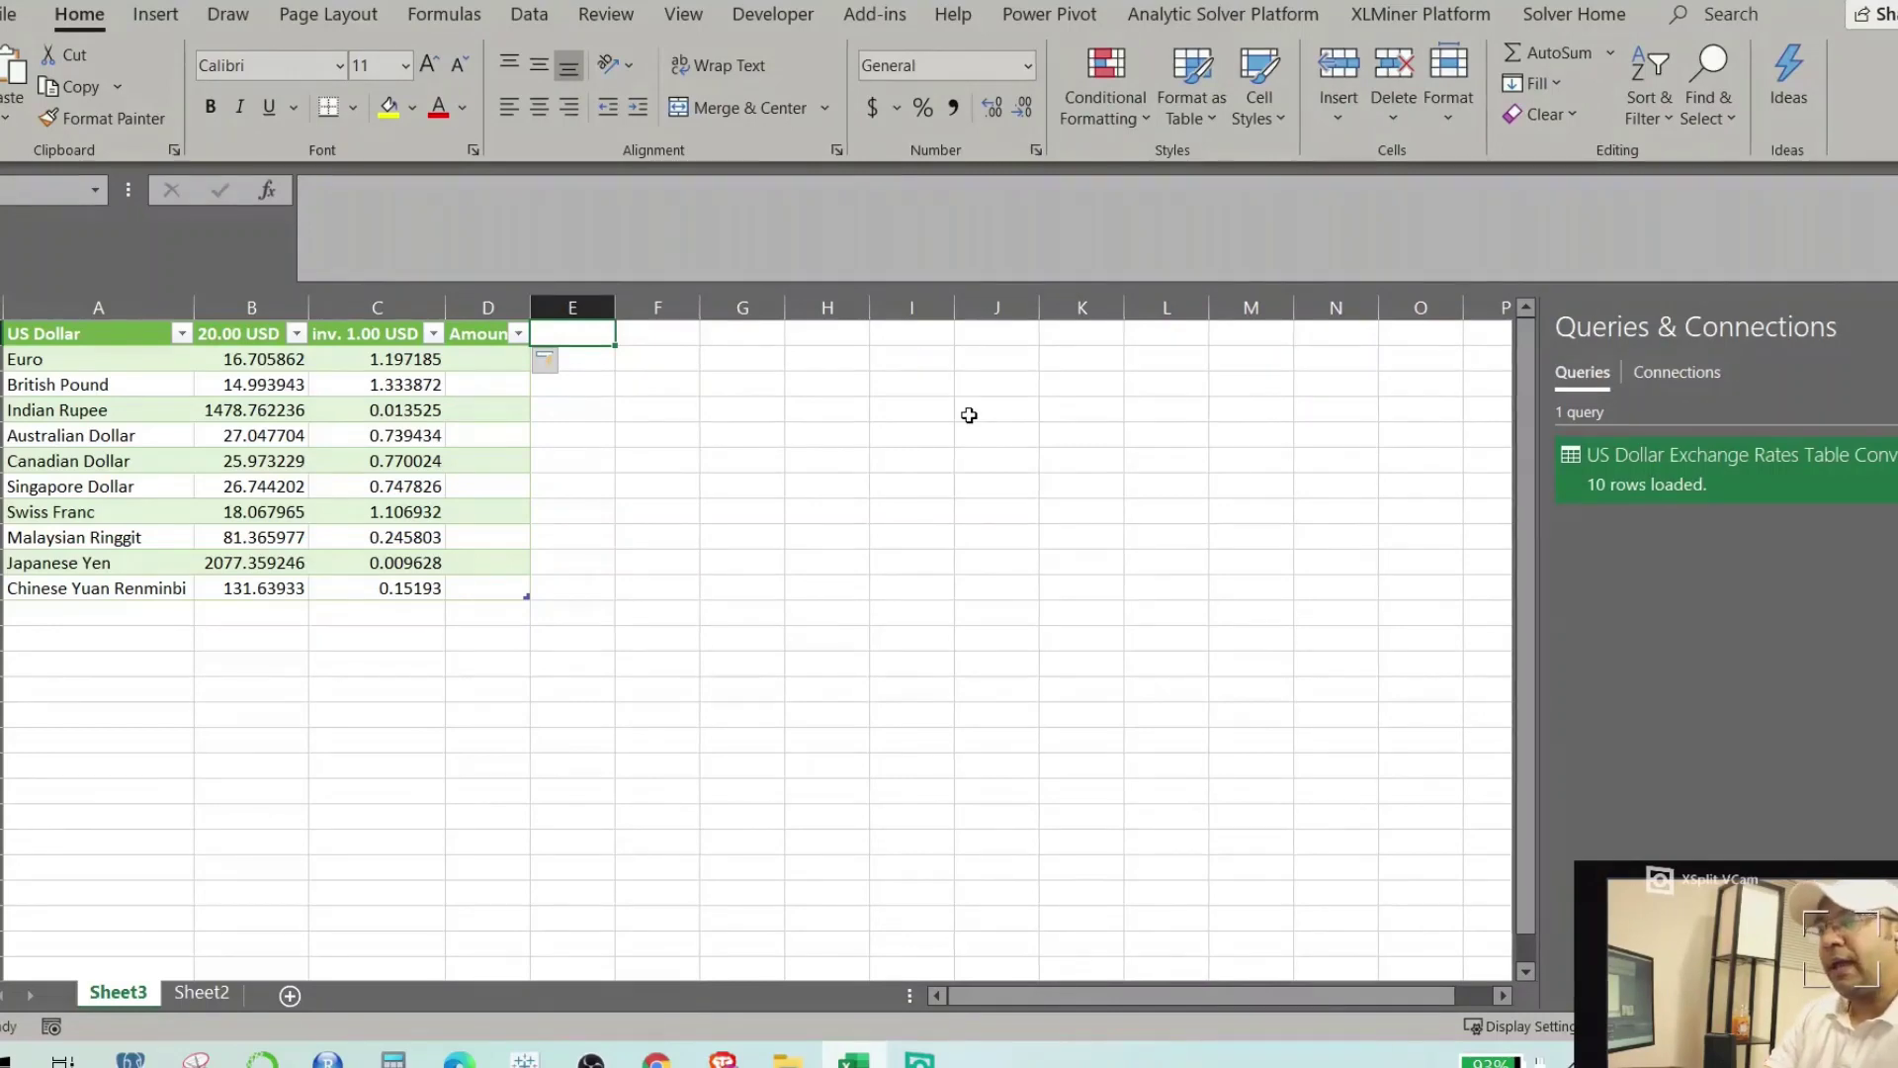
{"action": "type", "text": "Total"}
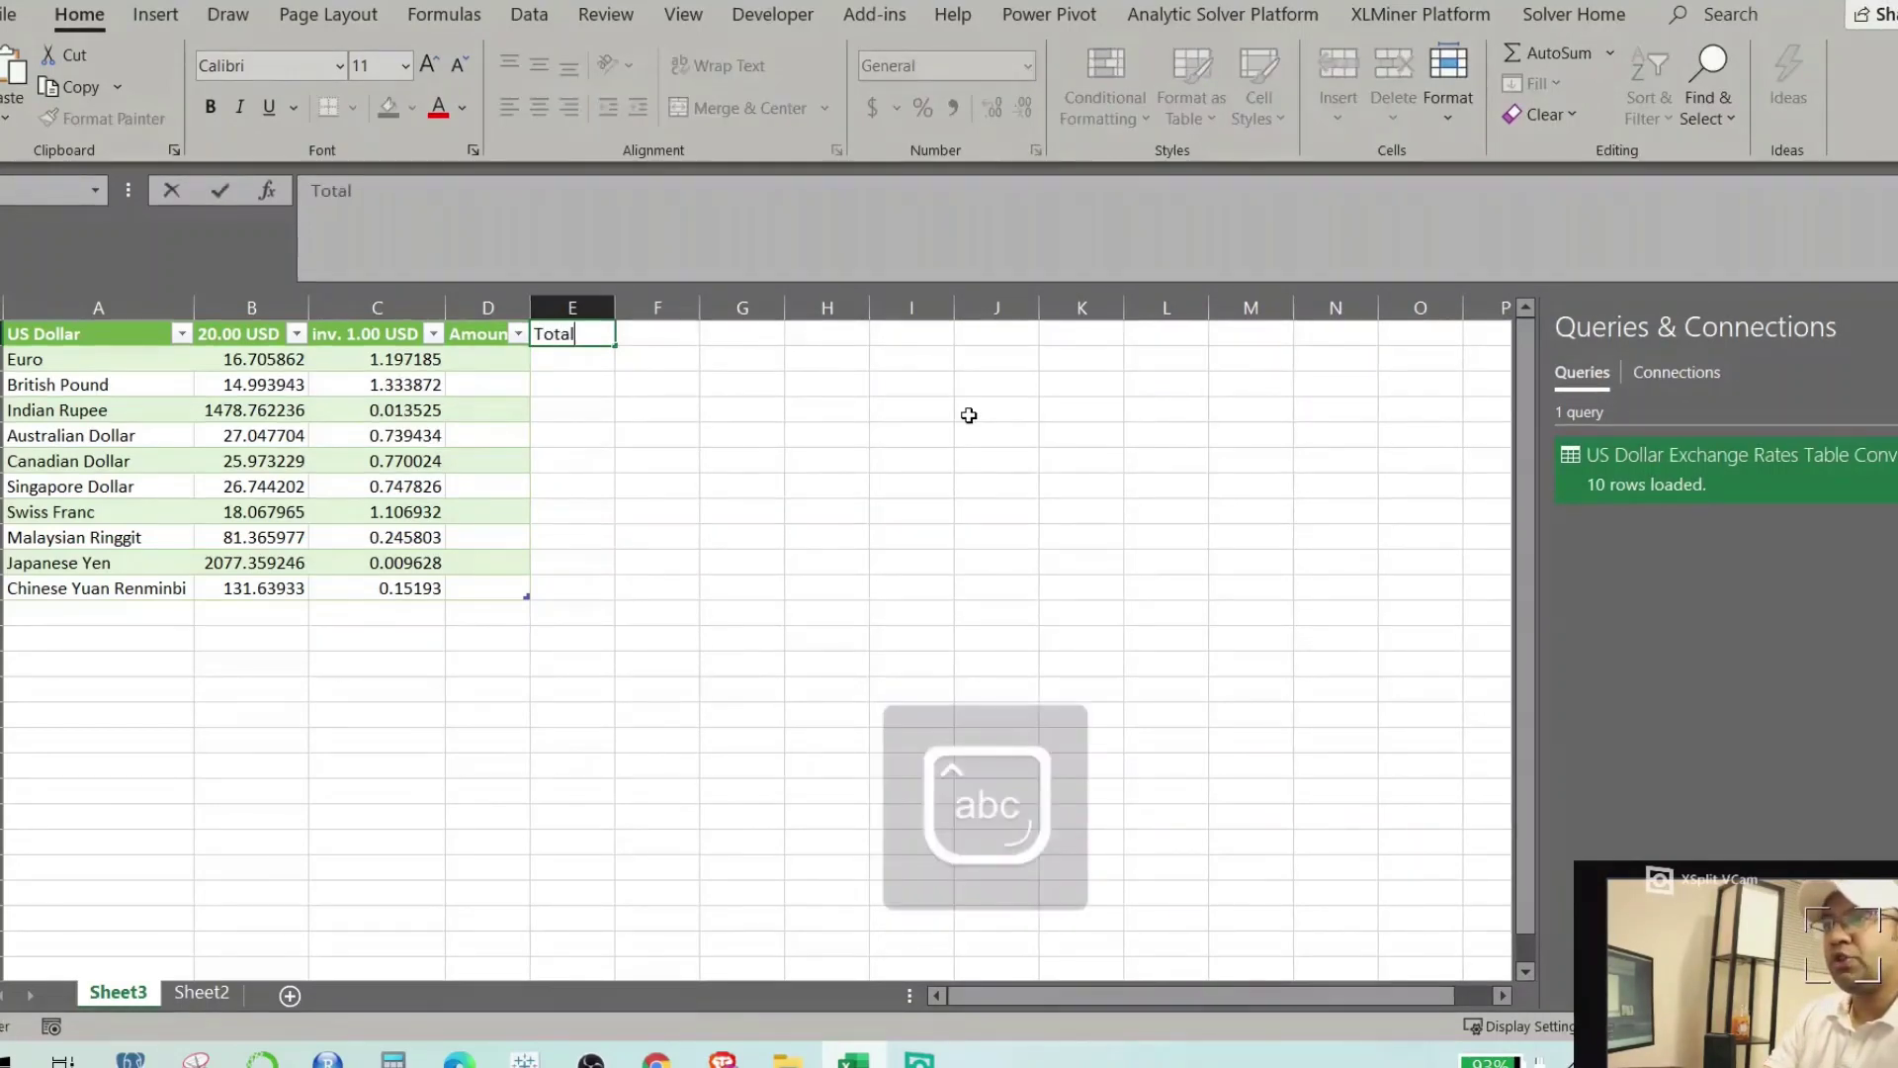
{"action": "key", "text": "Caps_Lock"}
{"action": "type", "text": "otal A"}
{"action": "key", "text": "Caps_Lock"}
{"action": "type", "text": "m"}
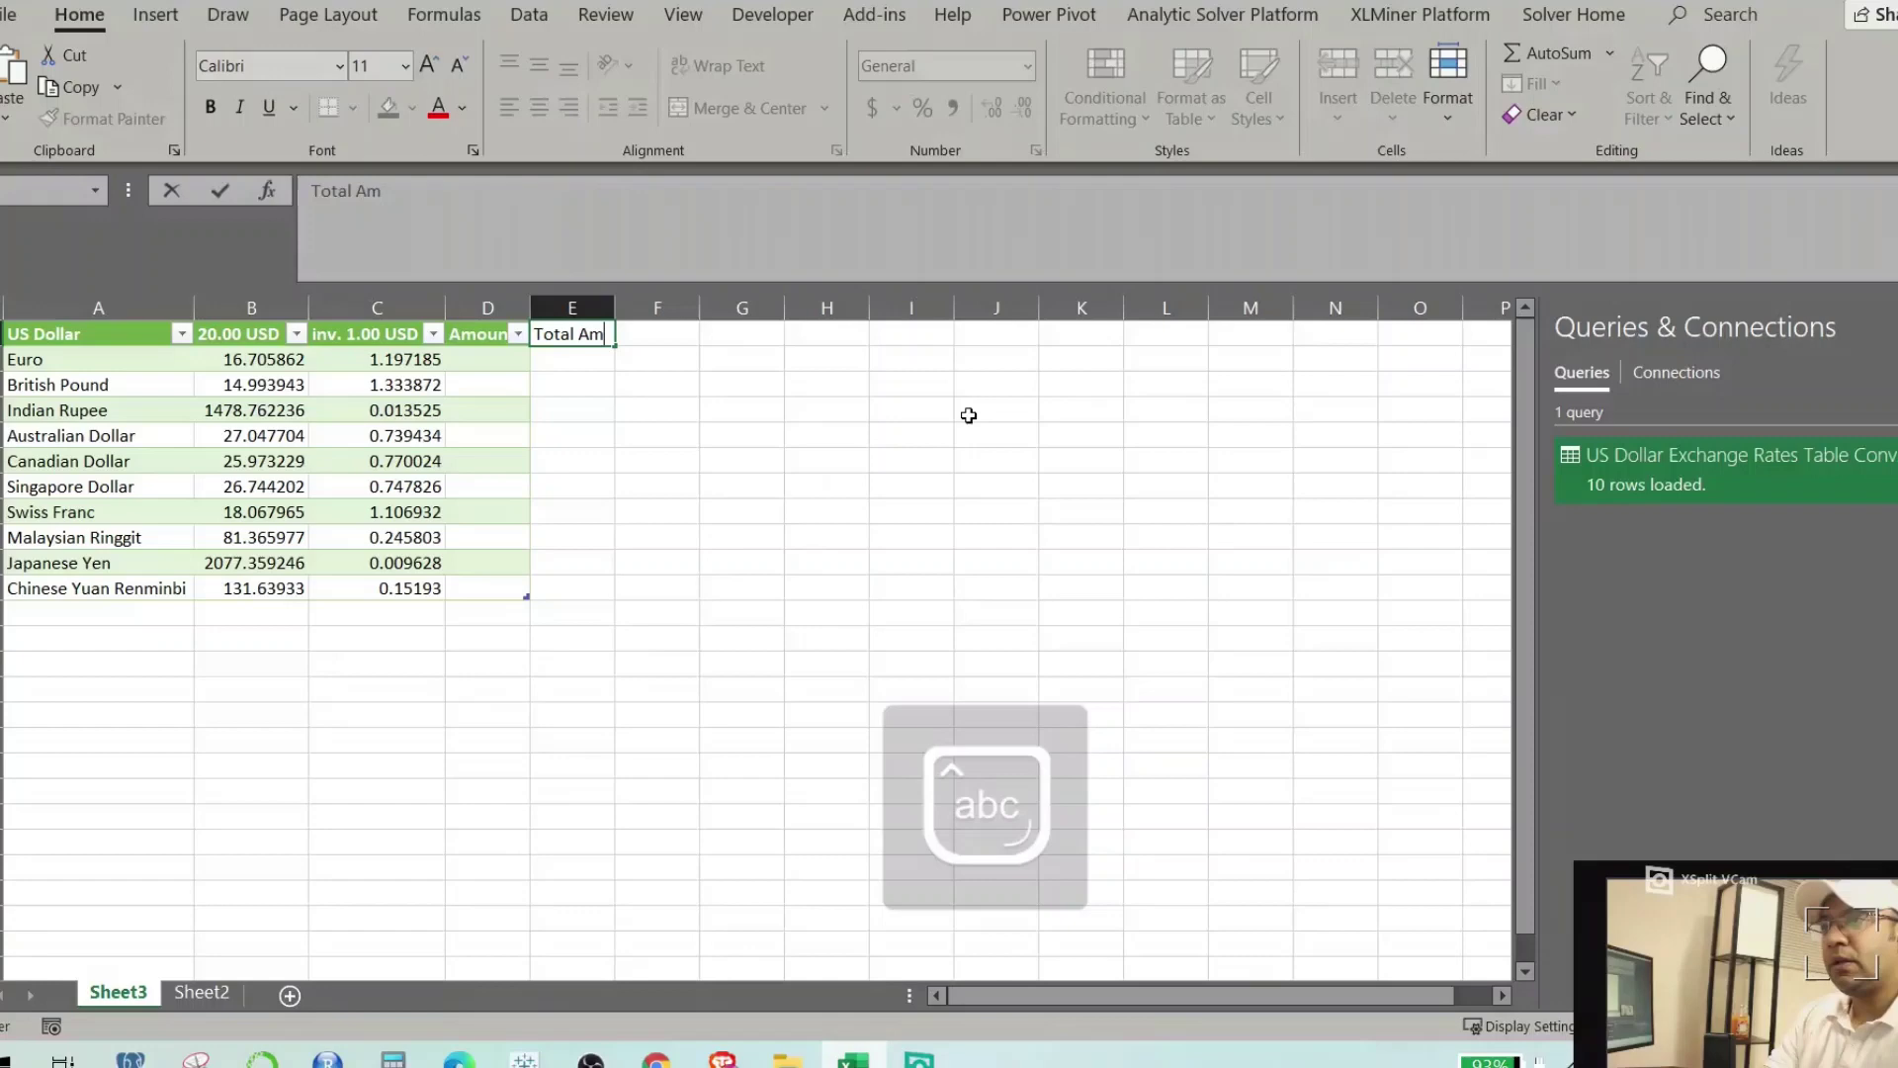
{"action": "type", "text": "ount i"}
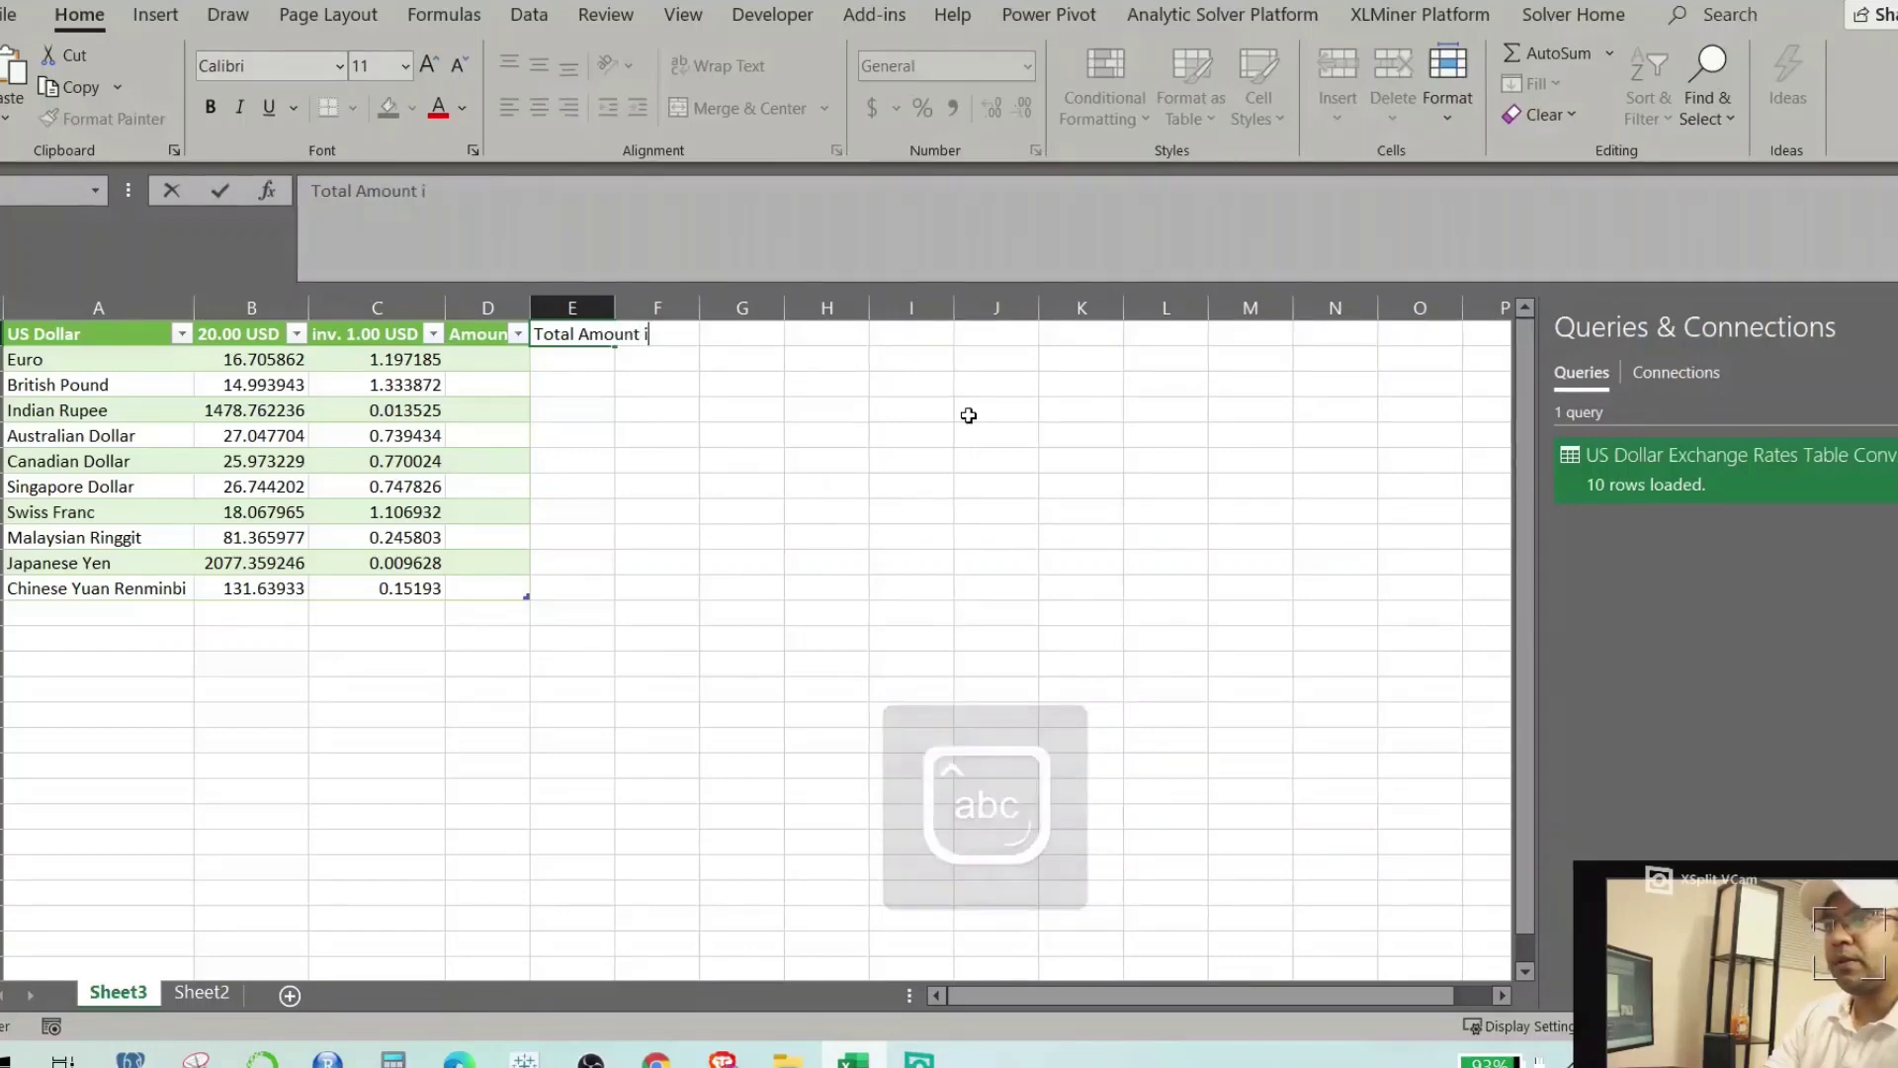
{"action": "type", "text": "n ("}
{"action": "key", "text": "Caps_Lock"}
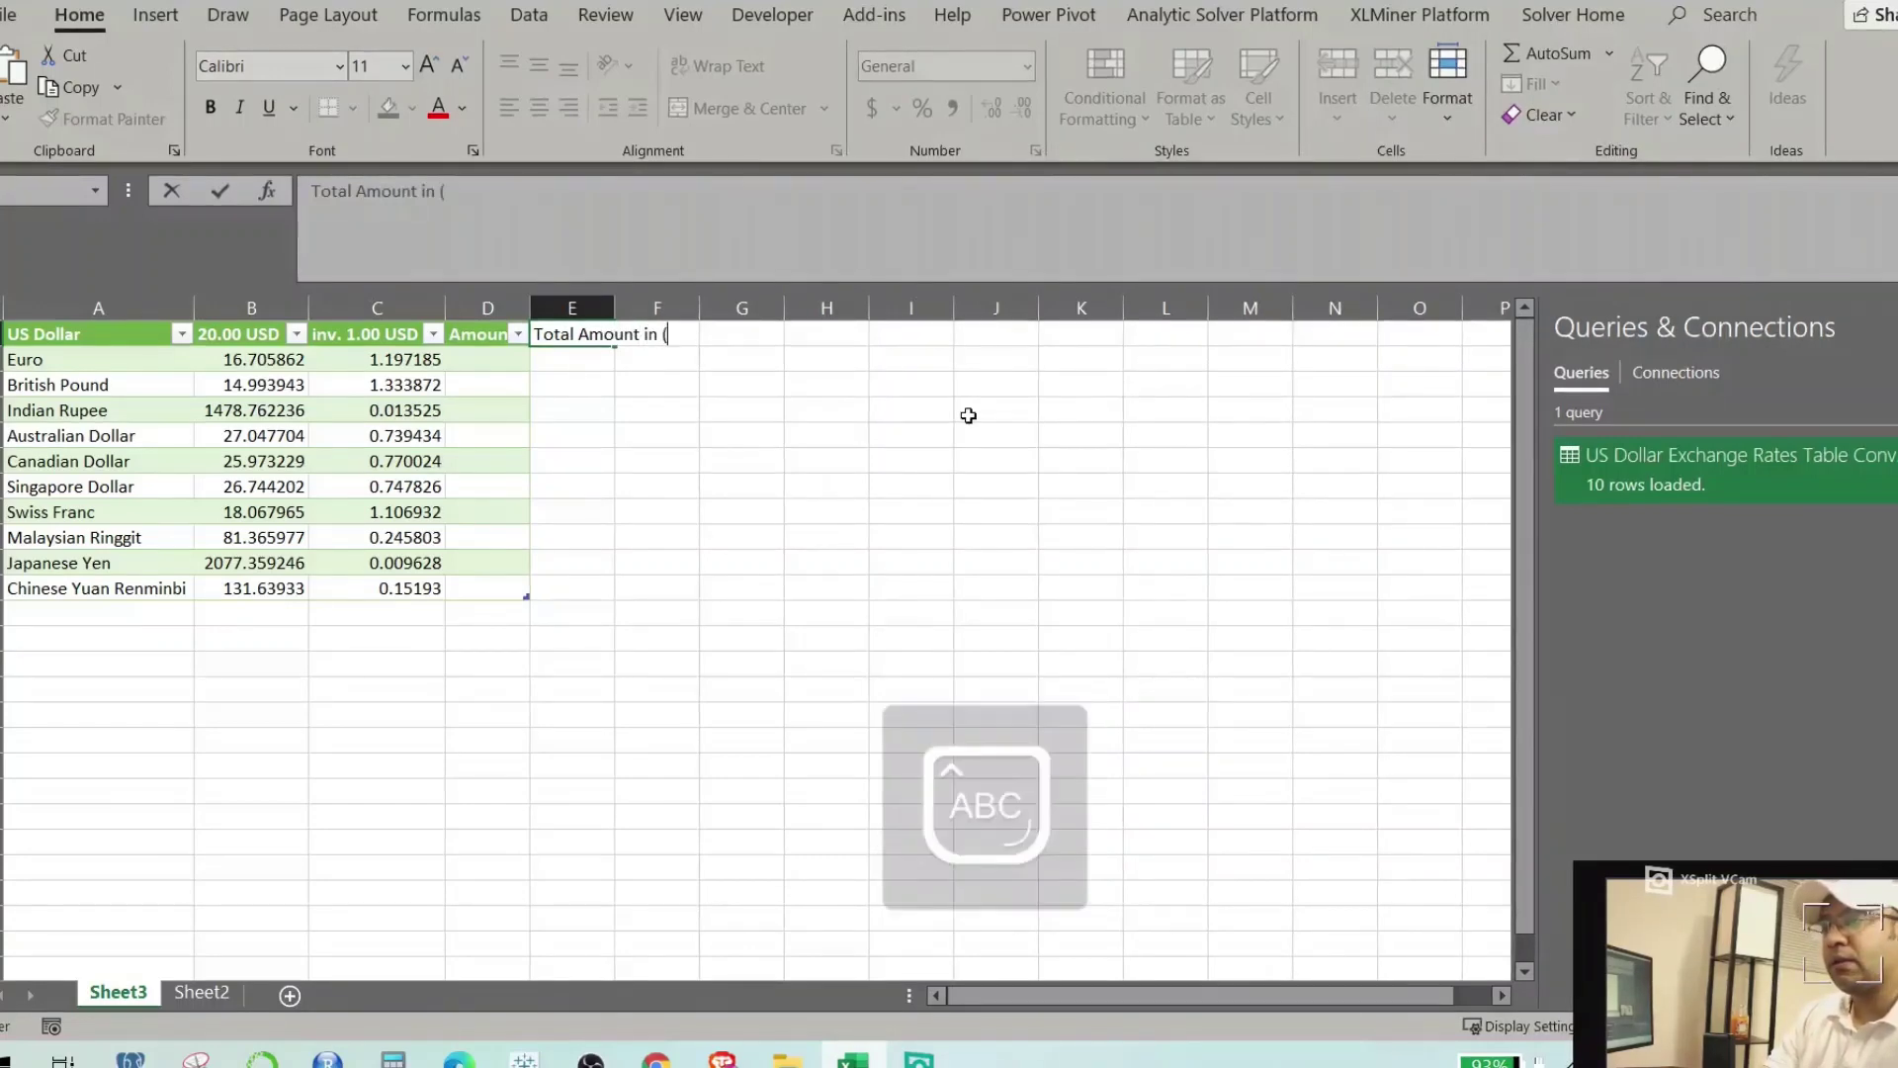
{"action": "key", "text": "Caps_Lock"}
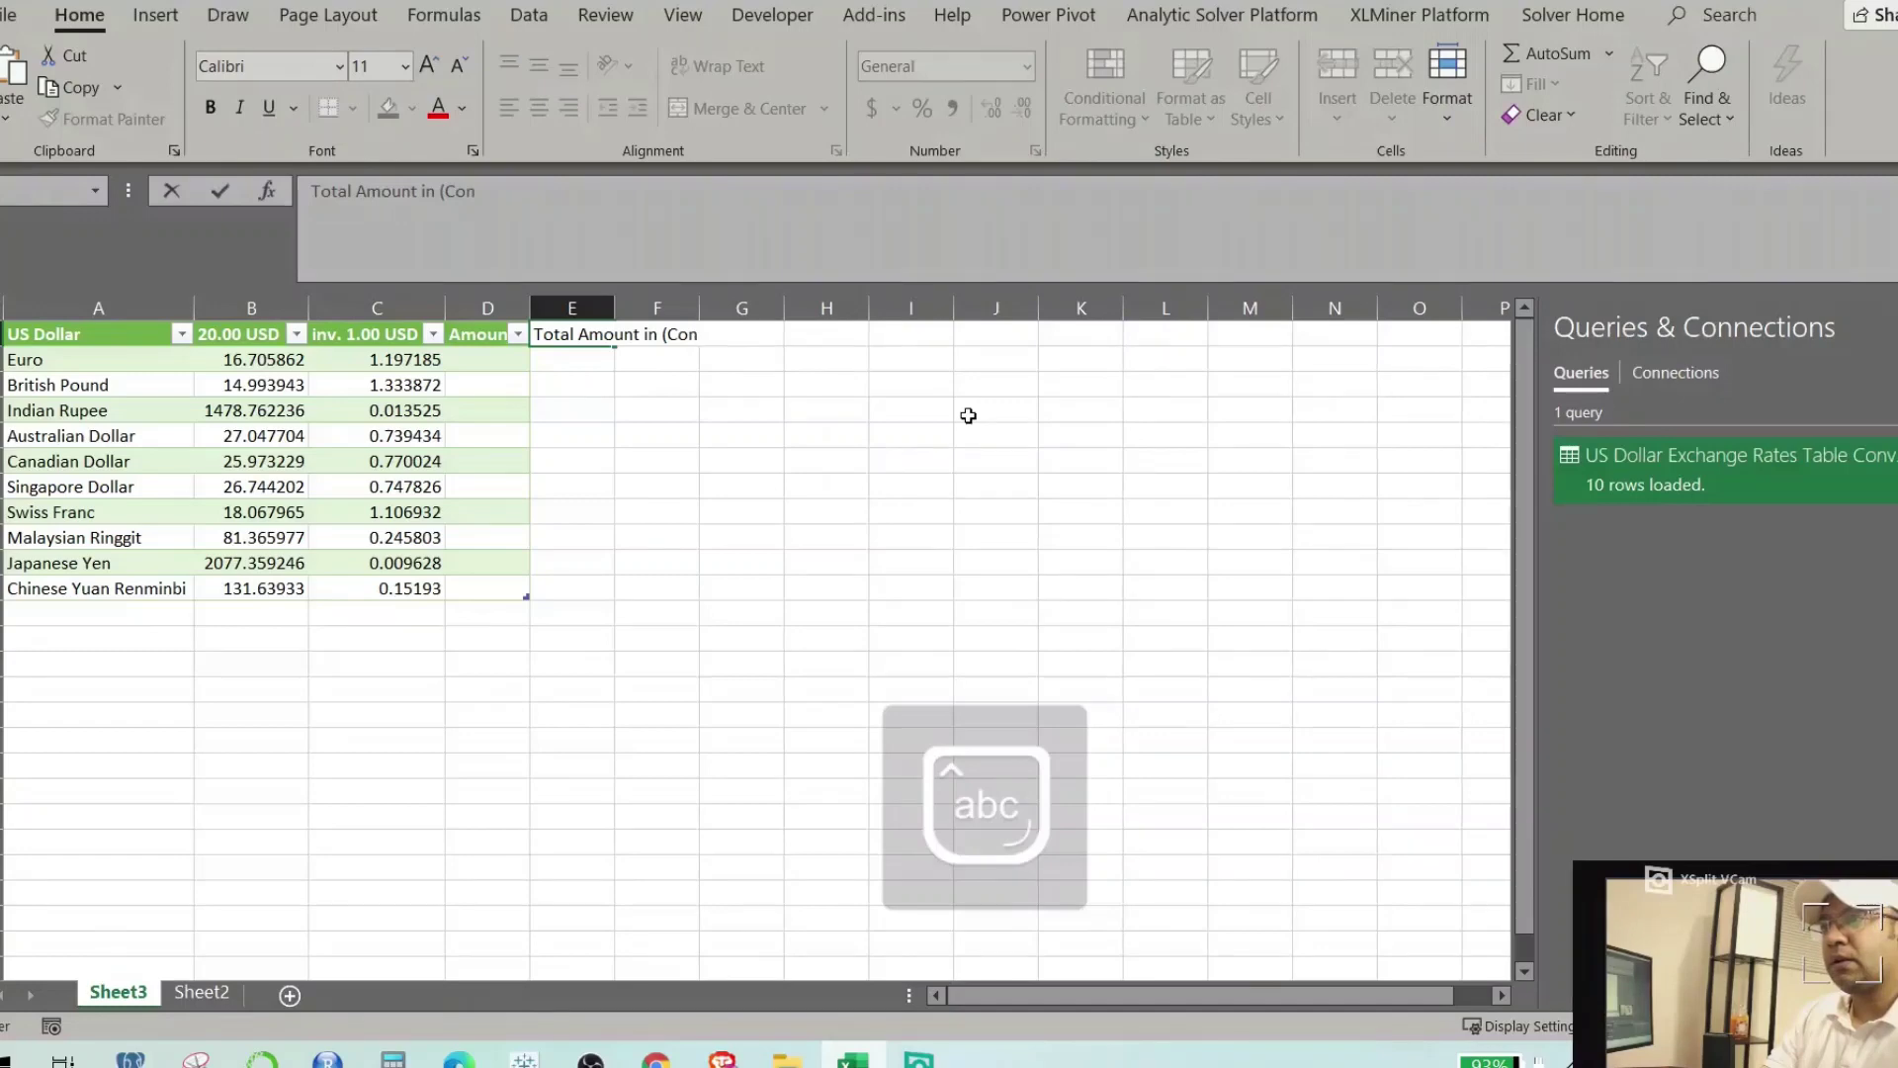
{"action": "key", "text": "BackSpace"}
{"action": "type", "text": "verted"}
{"action": "key", "text": "Caps_Lock"}
{"action": "type", "text": "C"}
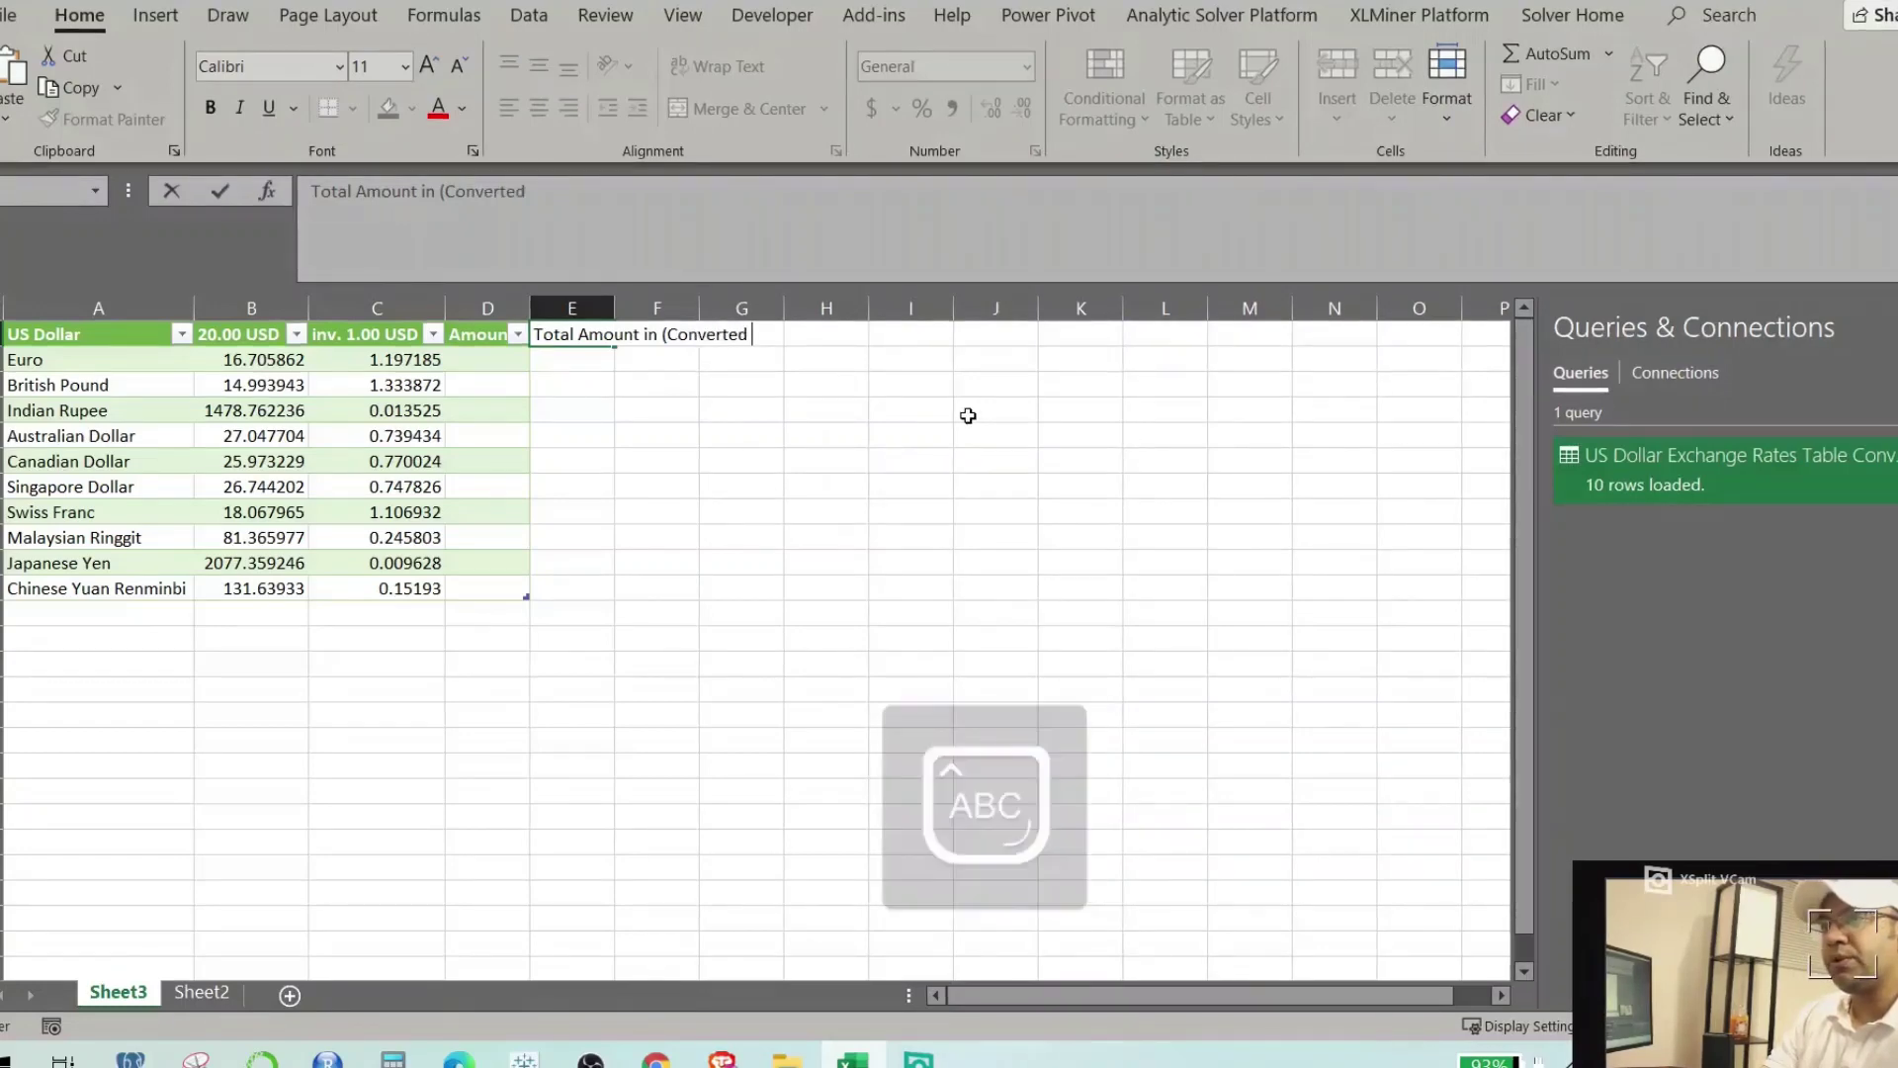
{"action": "key", "text": "Caps_Lock"}
{"action": "type", "text": "urrecy"}
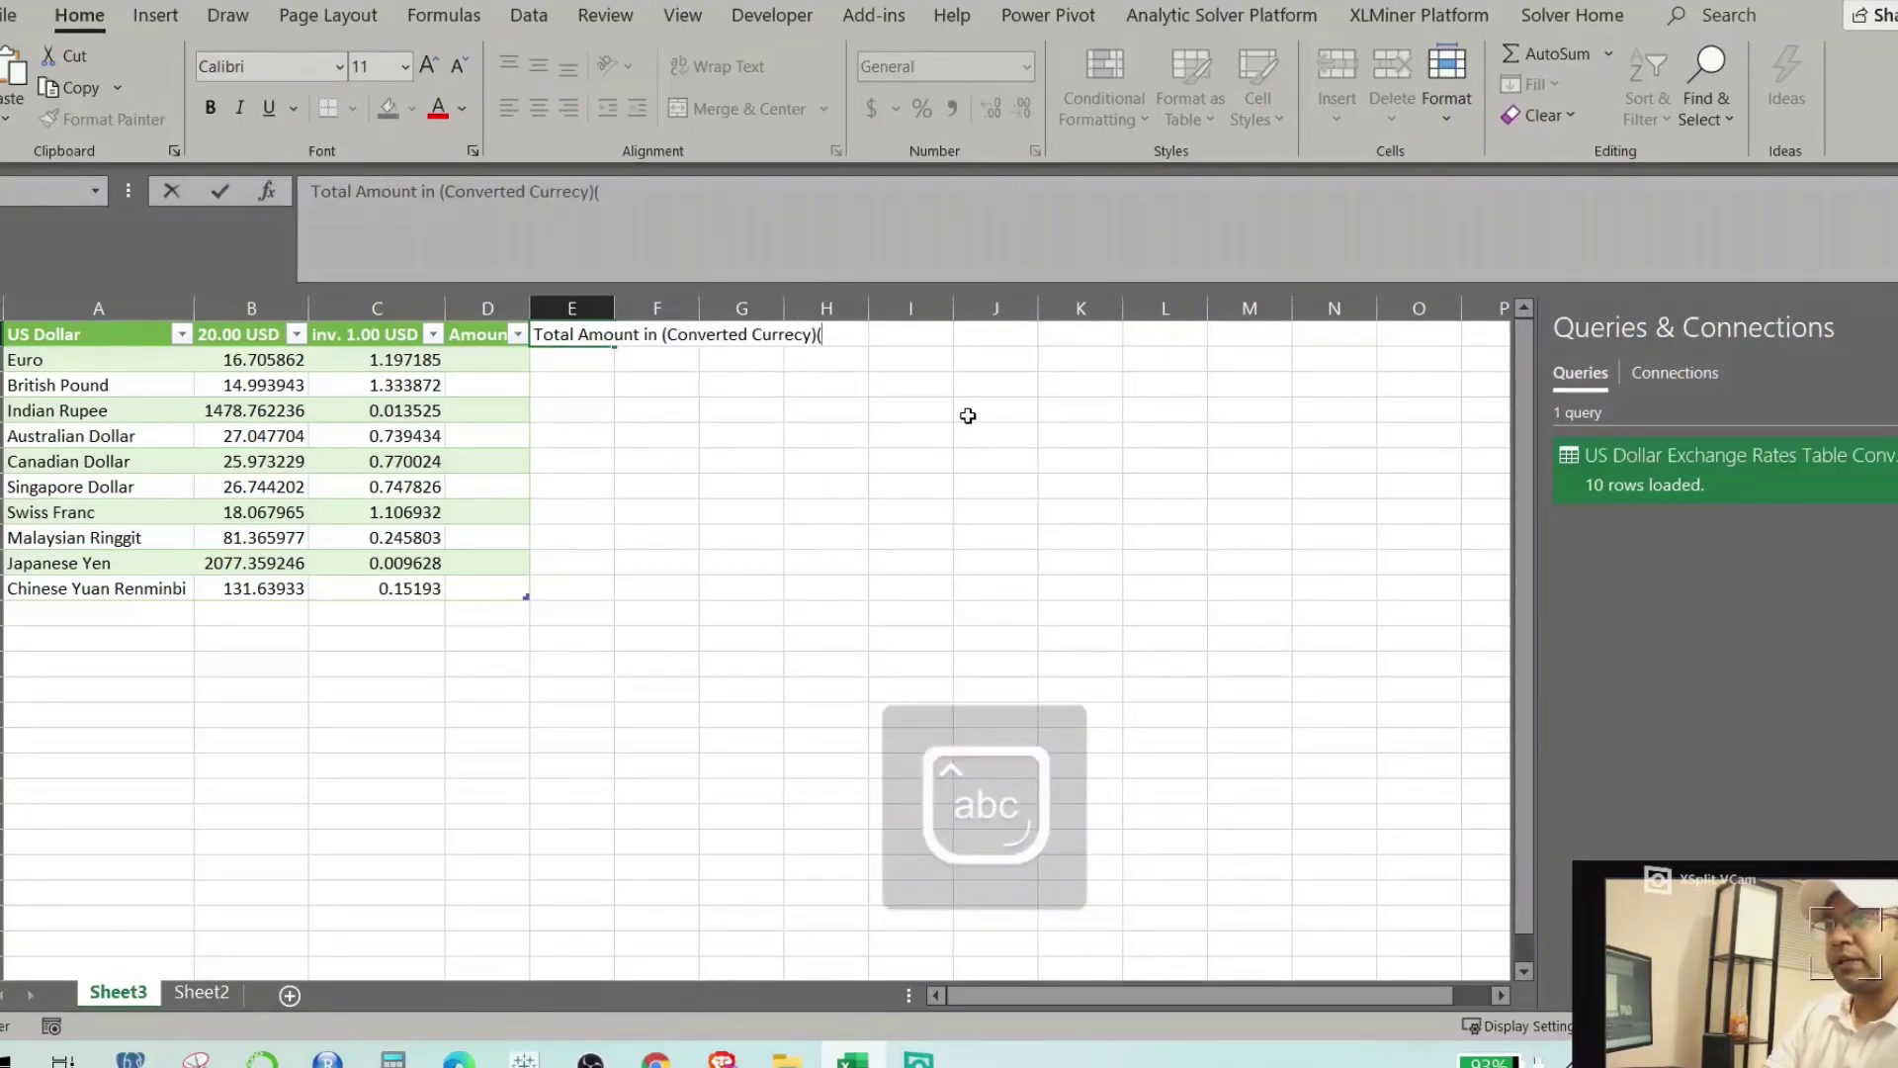
{"action": "type", "text": ")("}
{"action": "key", "text": "BackSpace"}
{"action": "key", "text": "Return"}
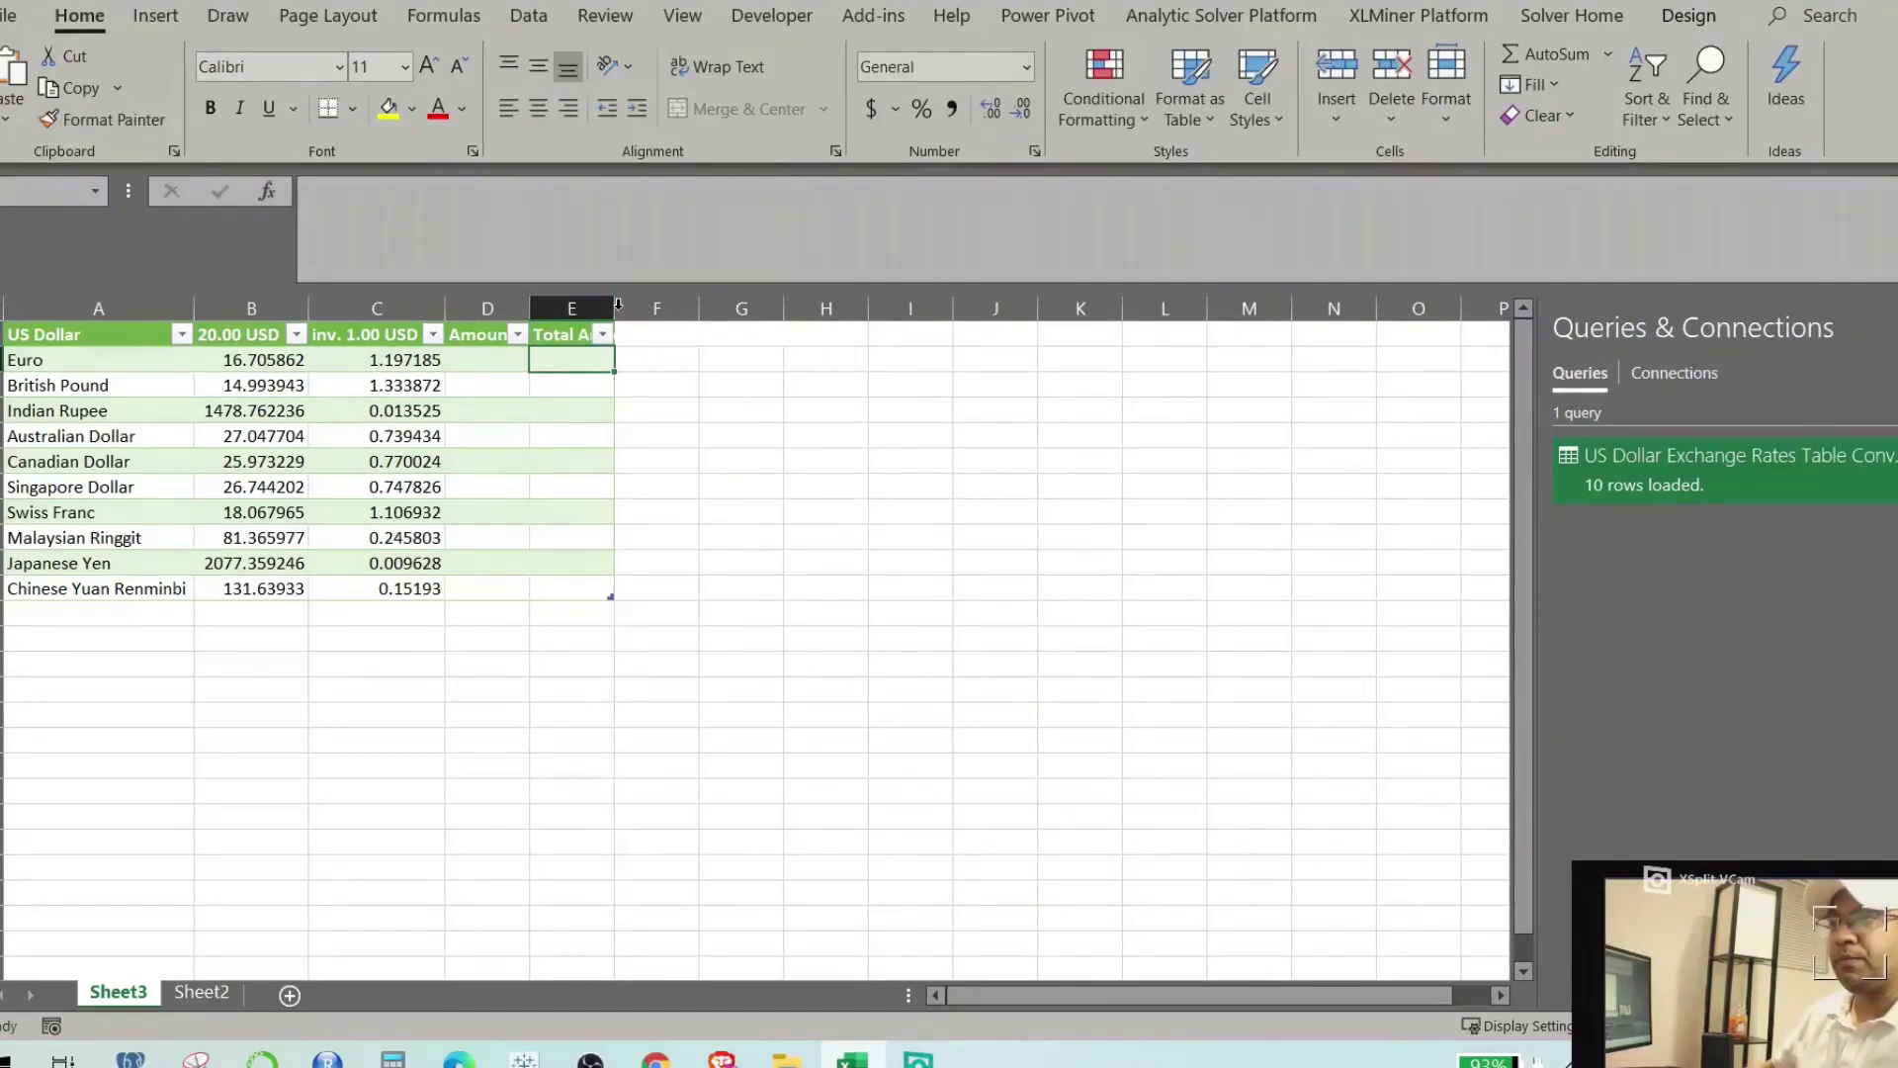
{"action": "double_click", "coordinate": [614, 309]}
Enter trial amounts 20, 10 and 60 for the Euro, British Pound and Indian Rupee rows.
{"action": "left_click", "coordinate": [510, 368]}
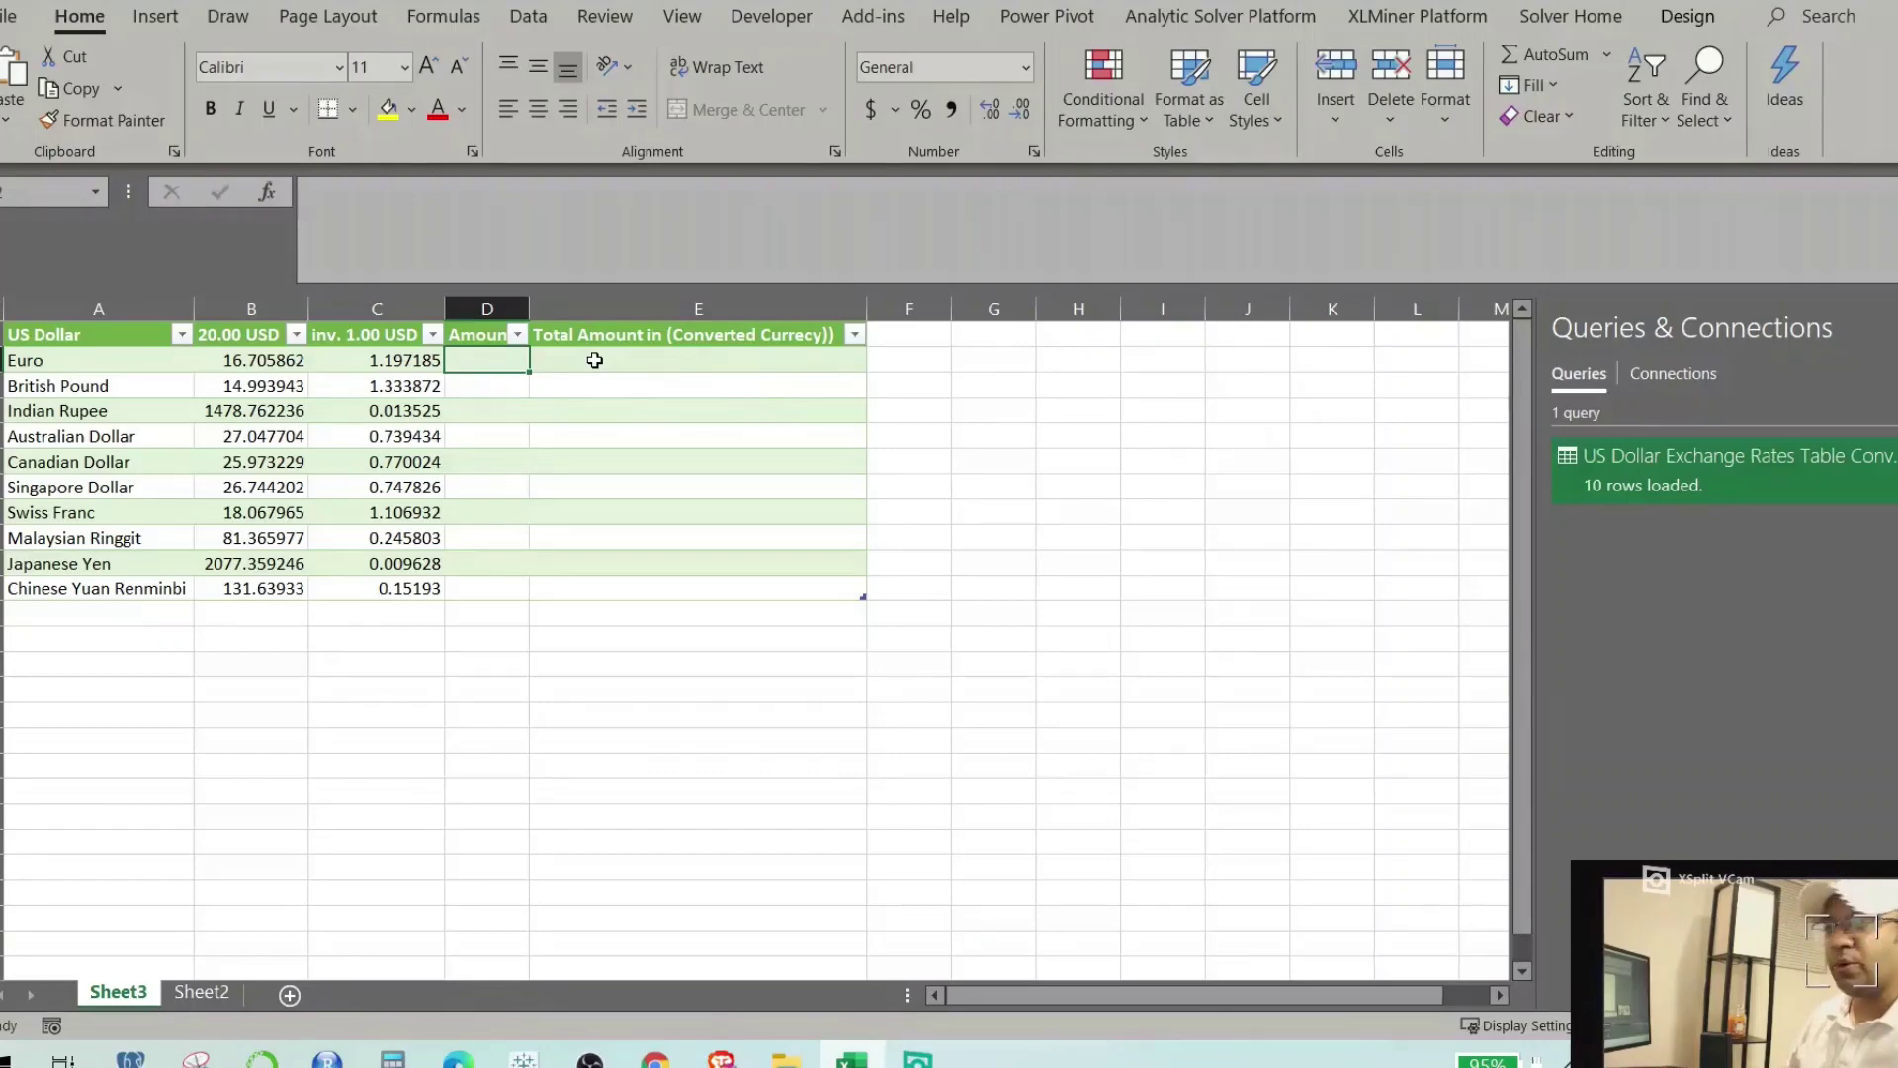
{"action": "type", "text": "20"}
{"action": "key", "text": "Return"}
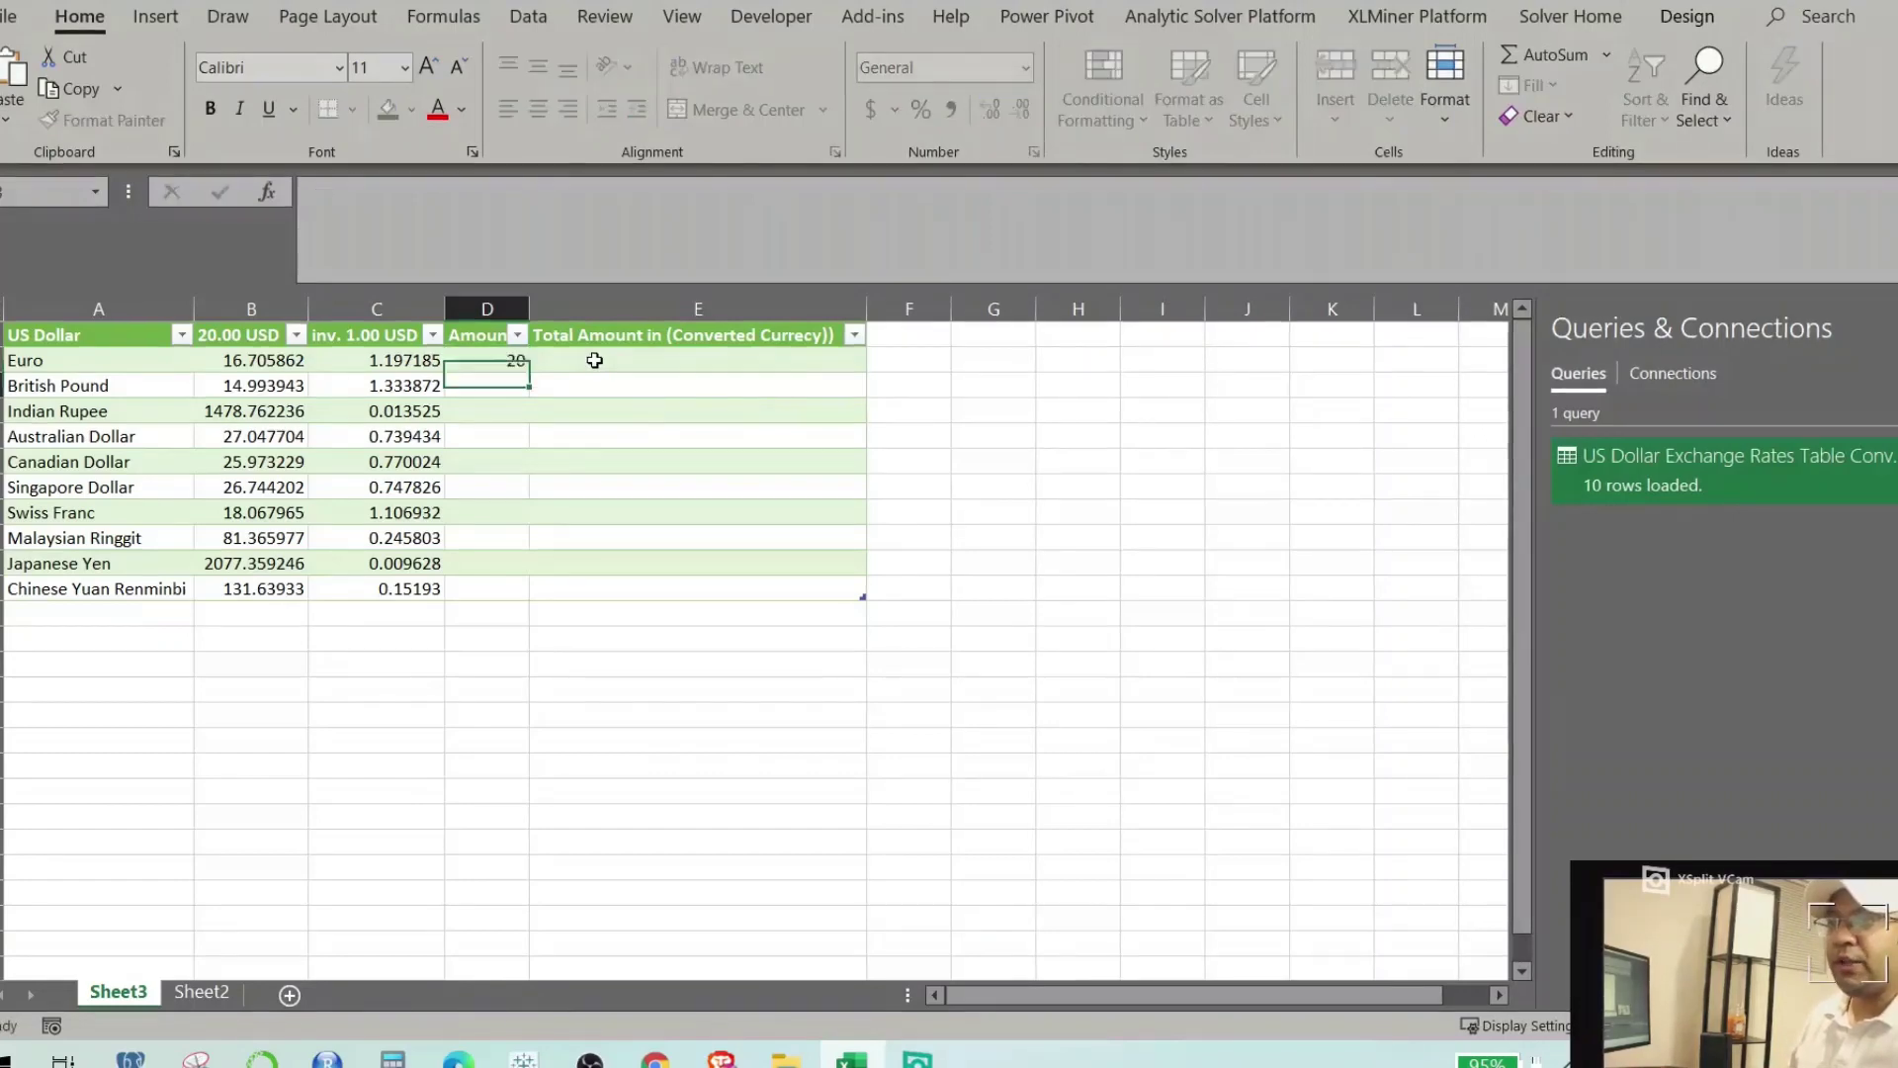
{"action": "type", "text": "10"}
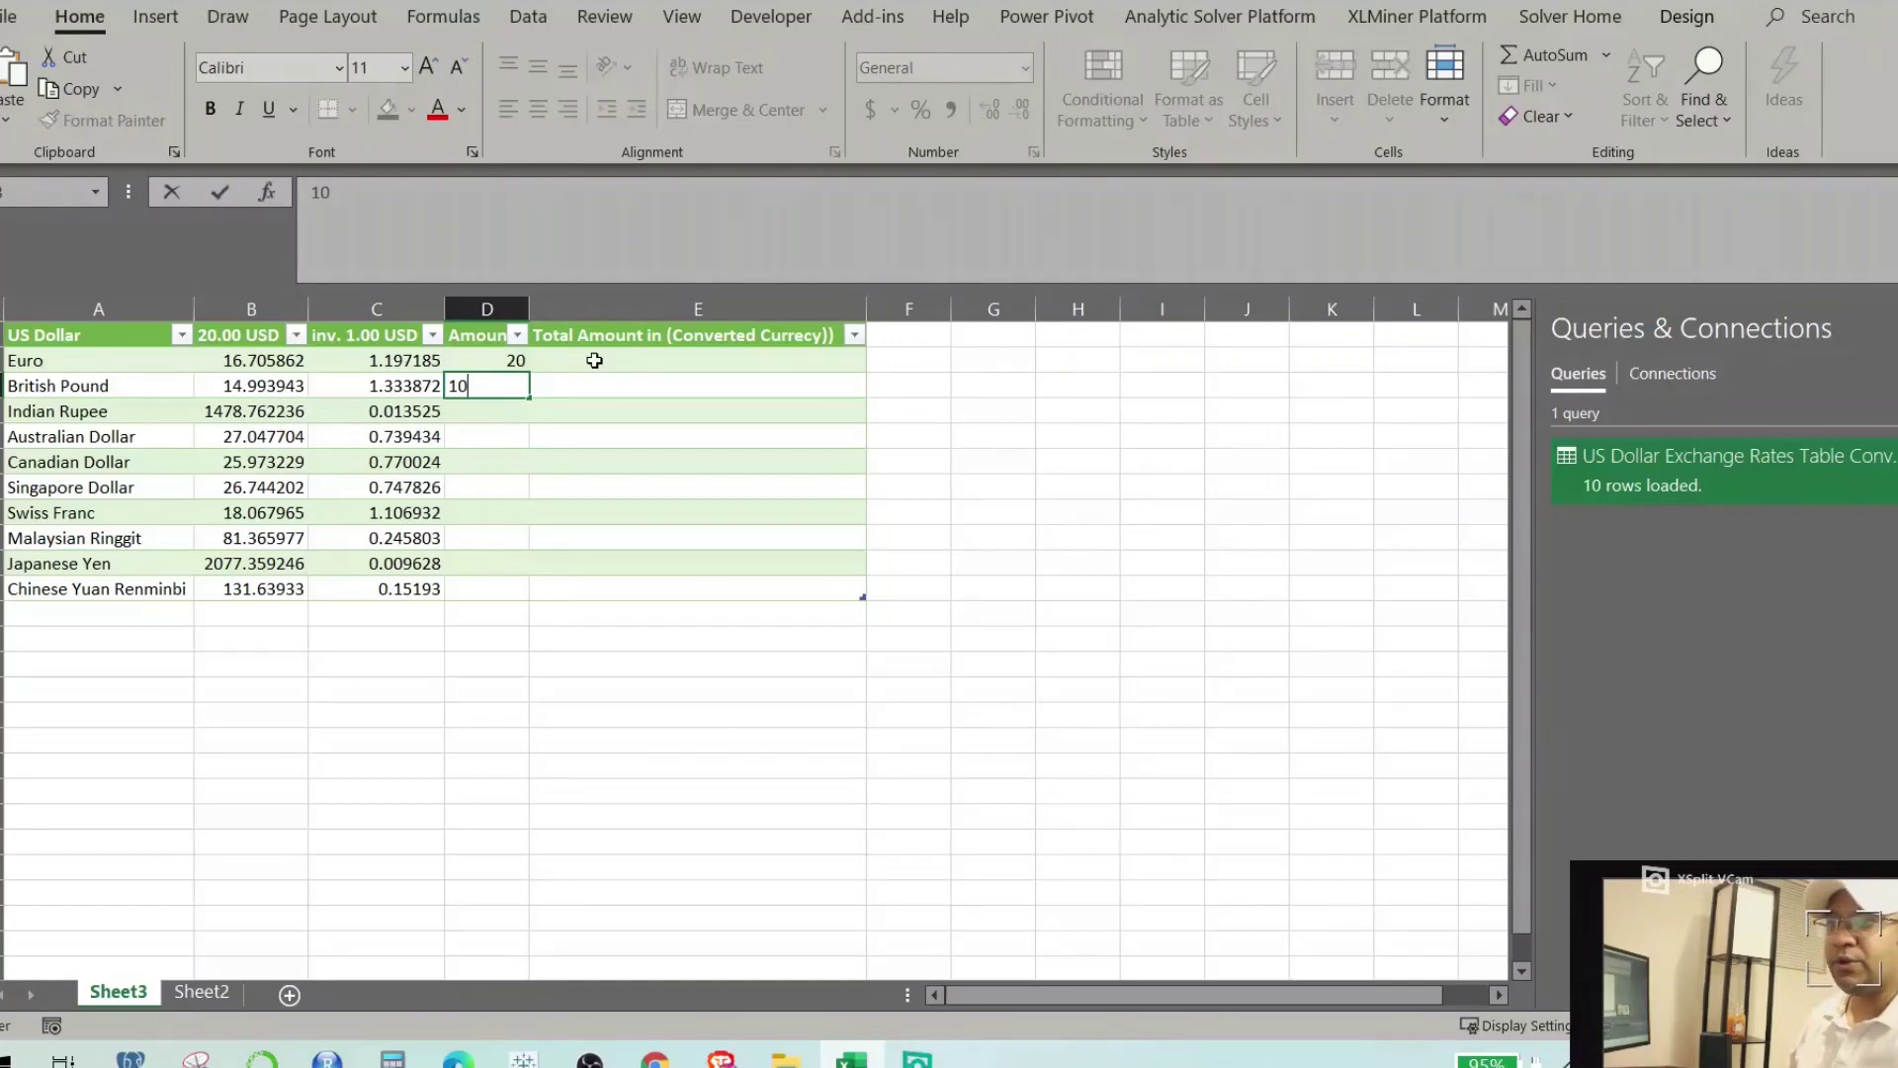
{"action": "key", "text": "Return"}
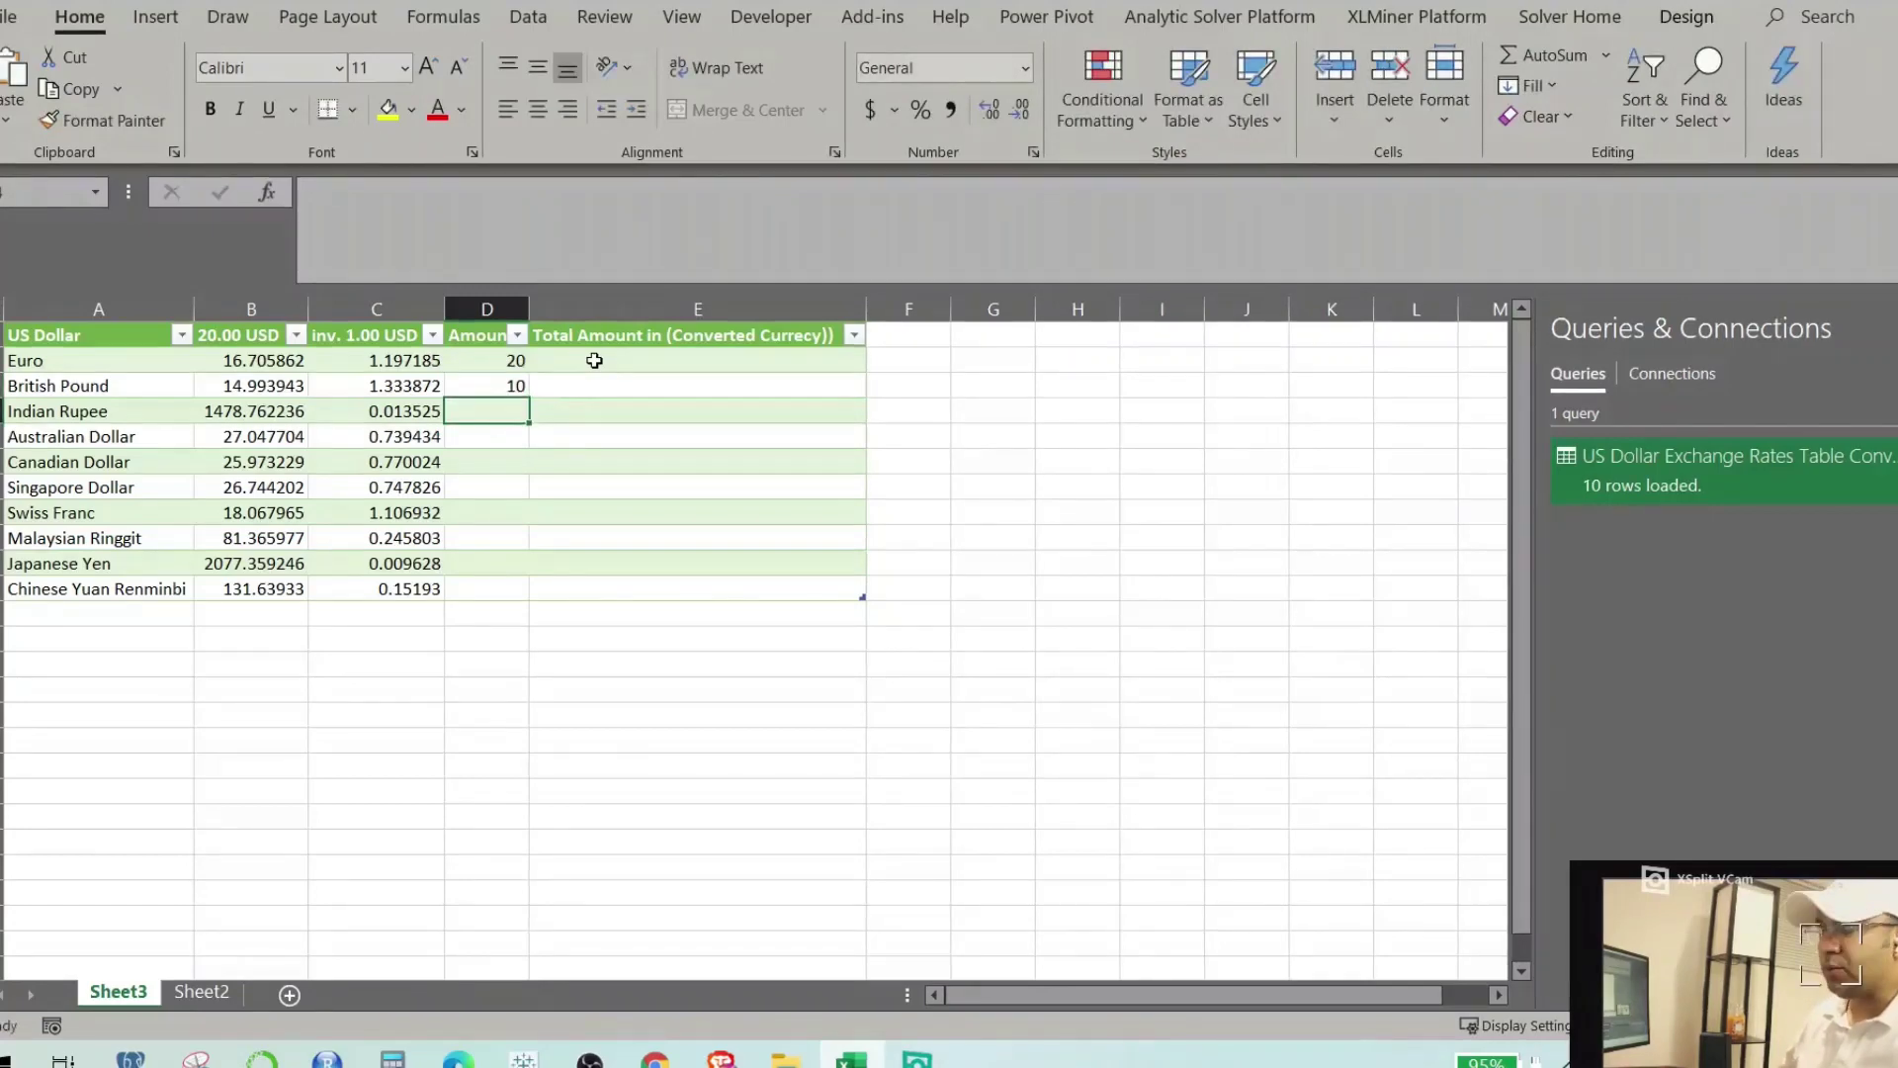
{"action": "type", "text": "60"}
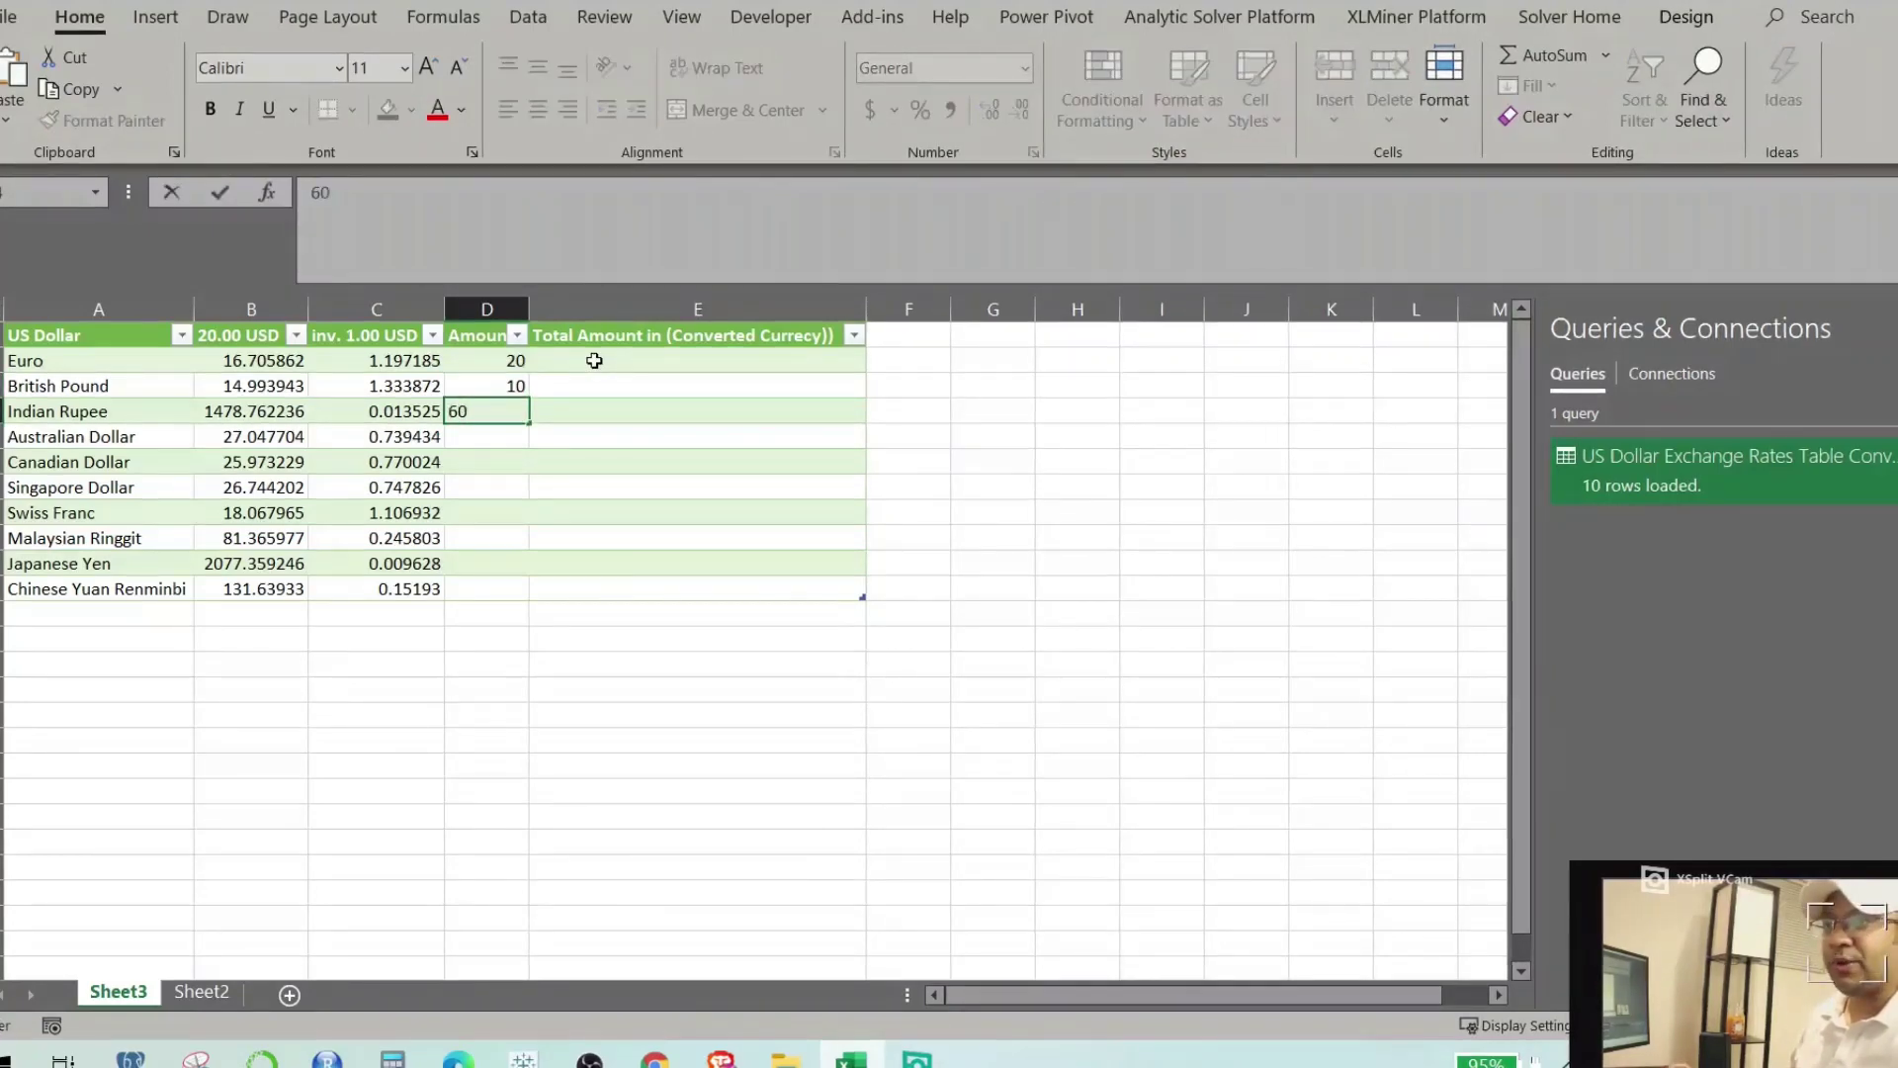
{"action": "key", "text": "Return"}
Delete the 10 and 60 trial amounts so only the Euro row keeps 20.
{"action": "key", "text": "Up"}
{"action": "key", "text": "Up"}
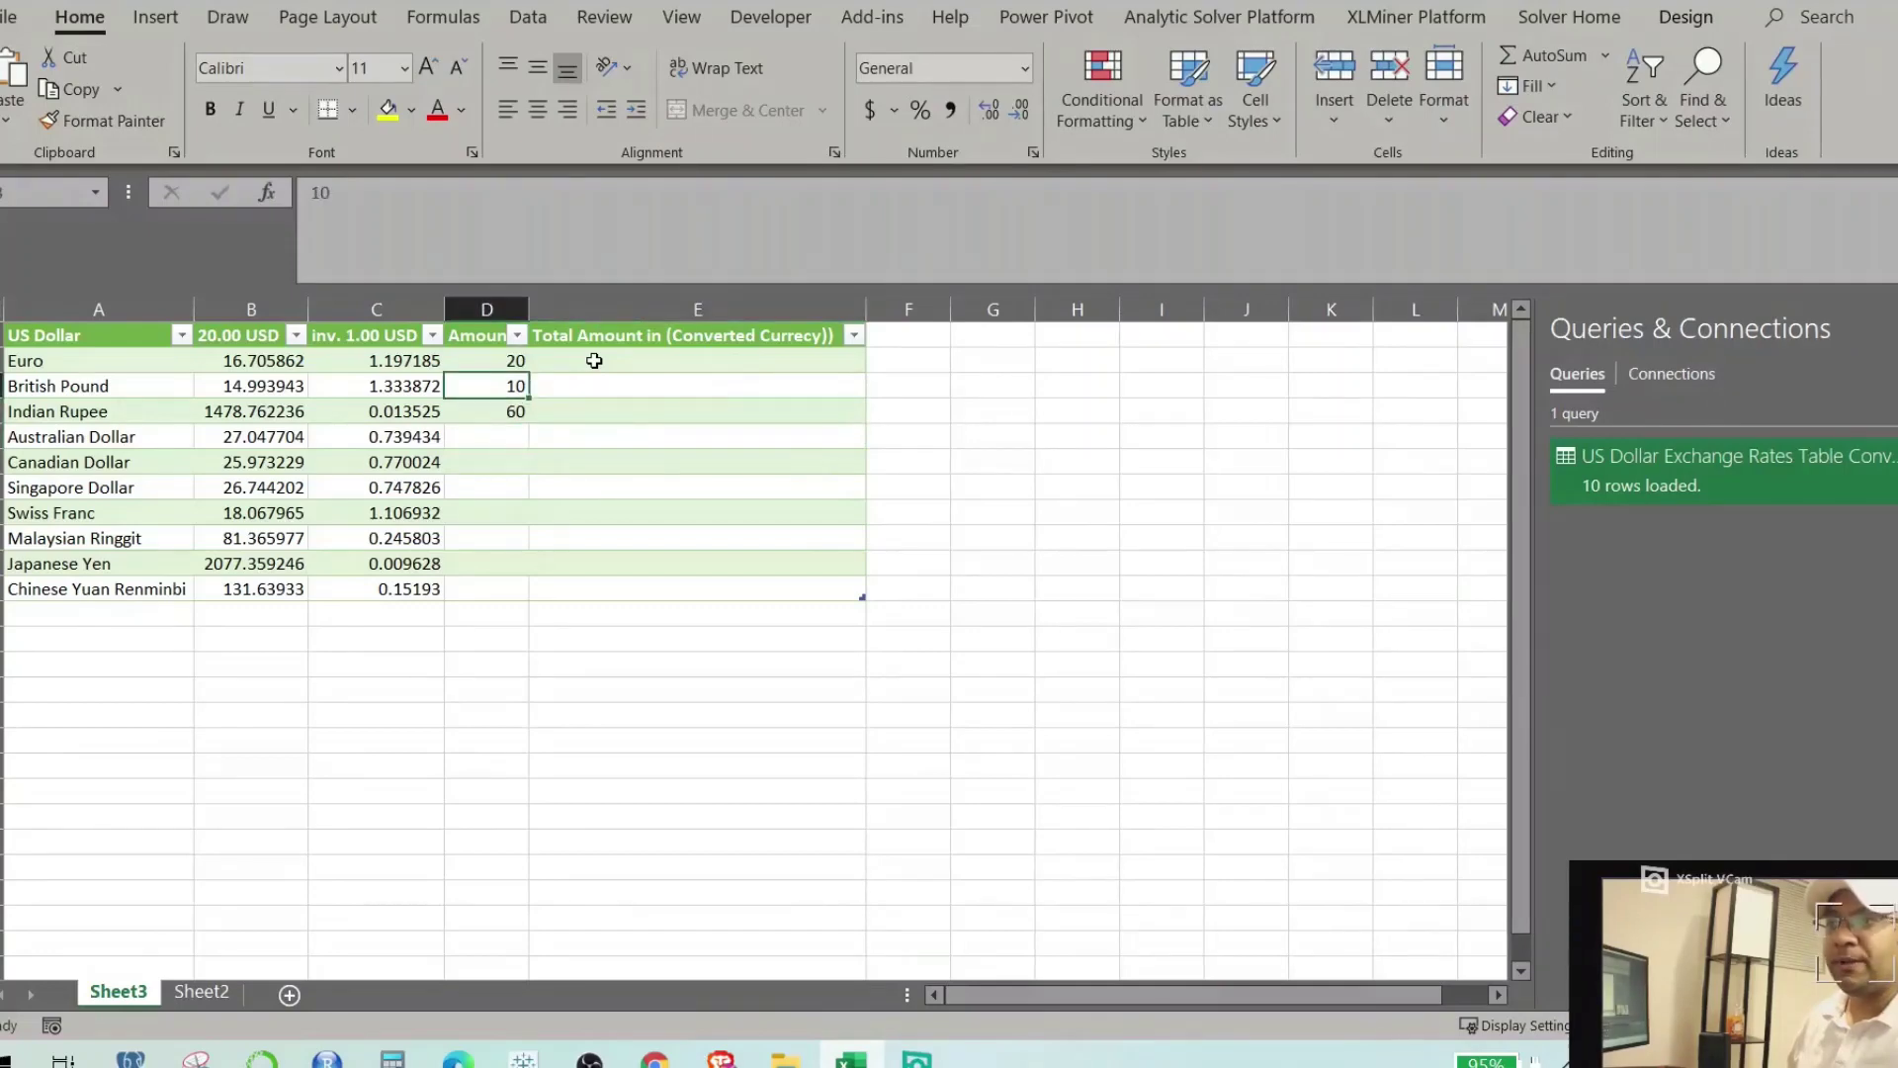
{"action": "key", "text": "Up"}
{"action": "key", "text": "Down"}
{"action": "key", "text": "Up"}
{"action": "key", "text": "Down"}
{"action": "key", "text": "Down"}
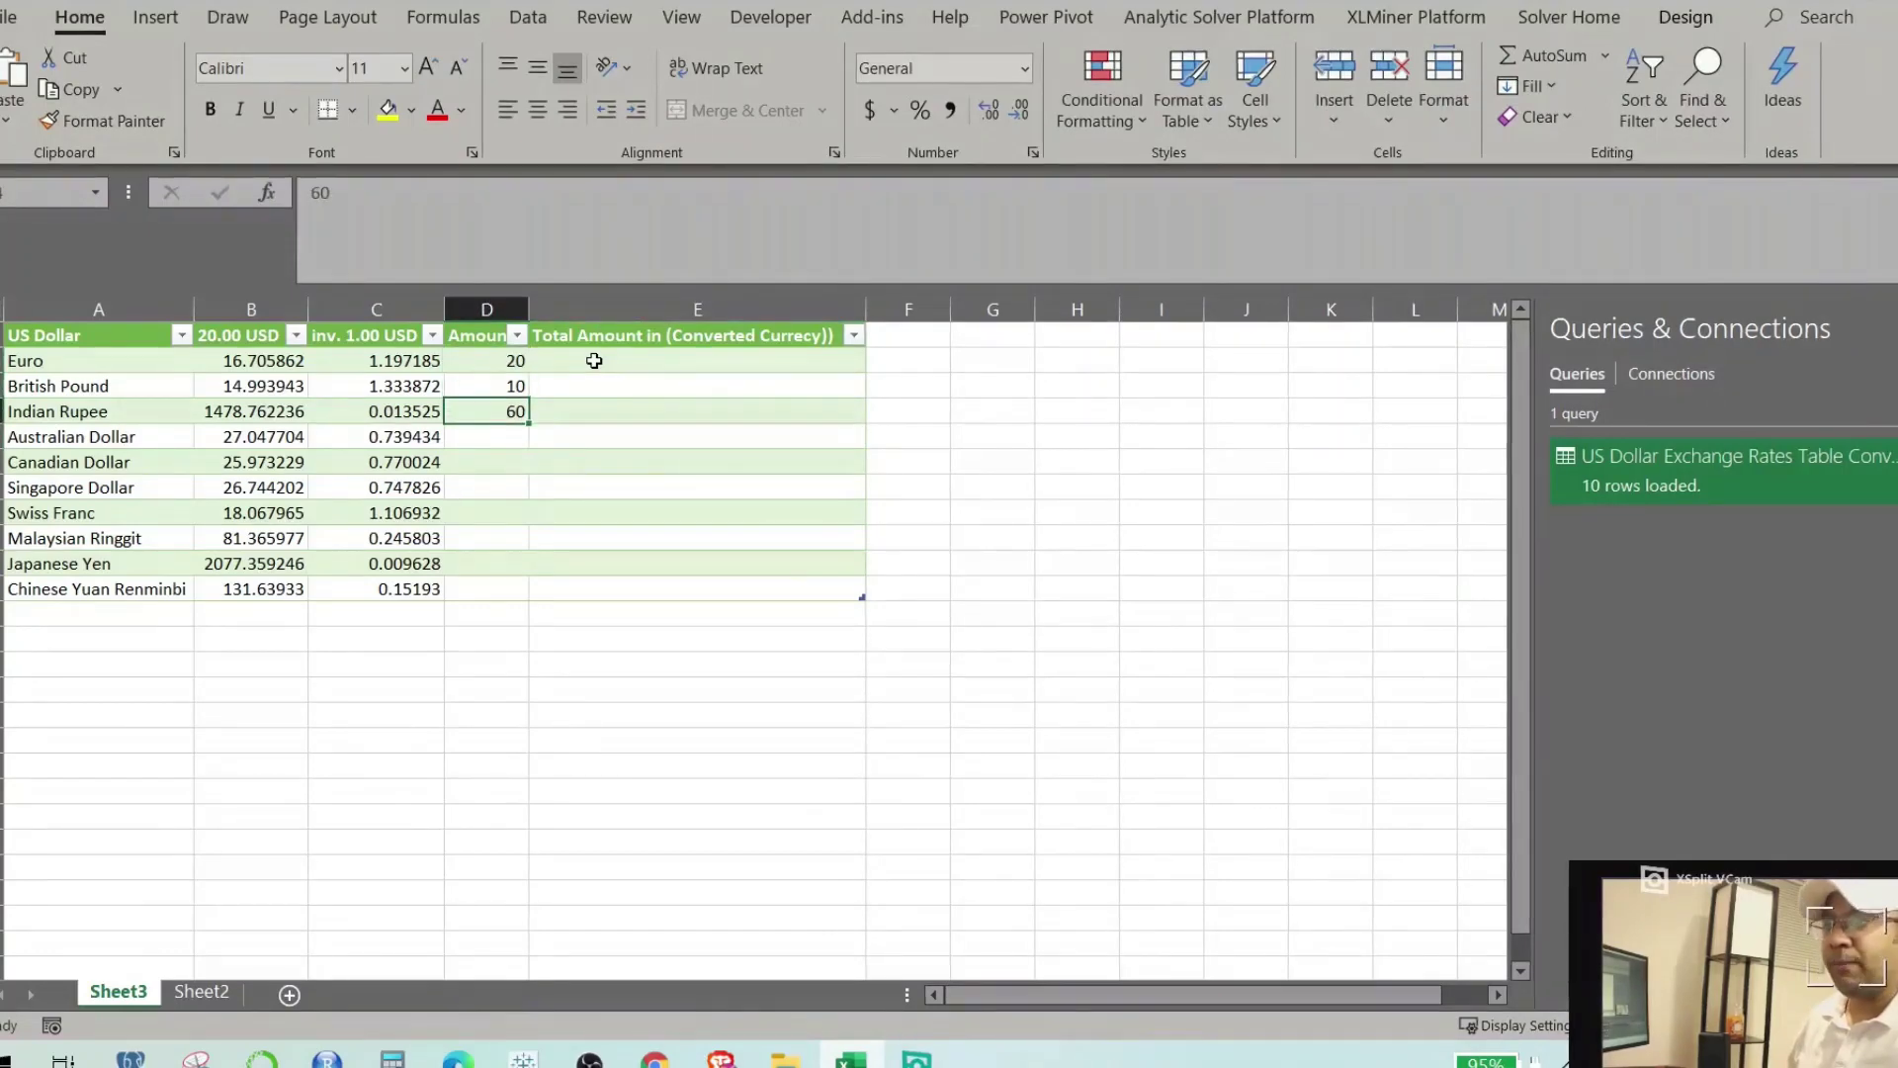
{"action": "key", "text": "Up"}
{"action": "key", "text": "Down"}
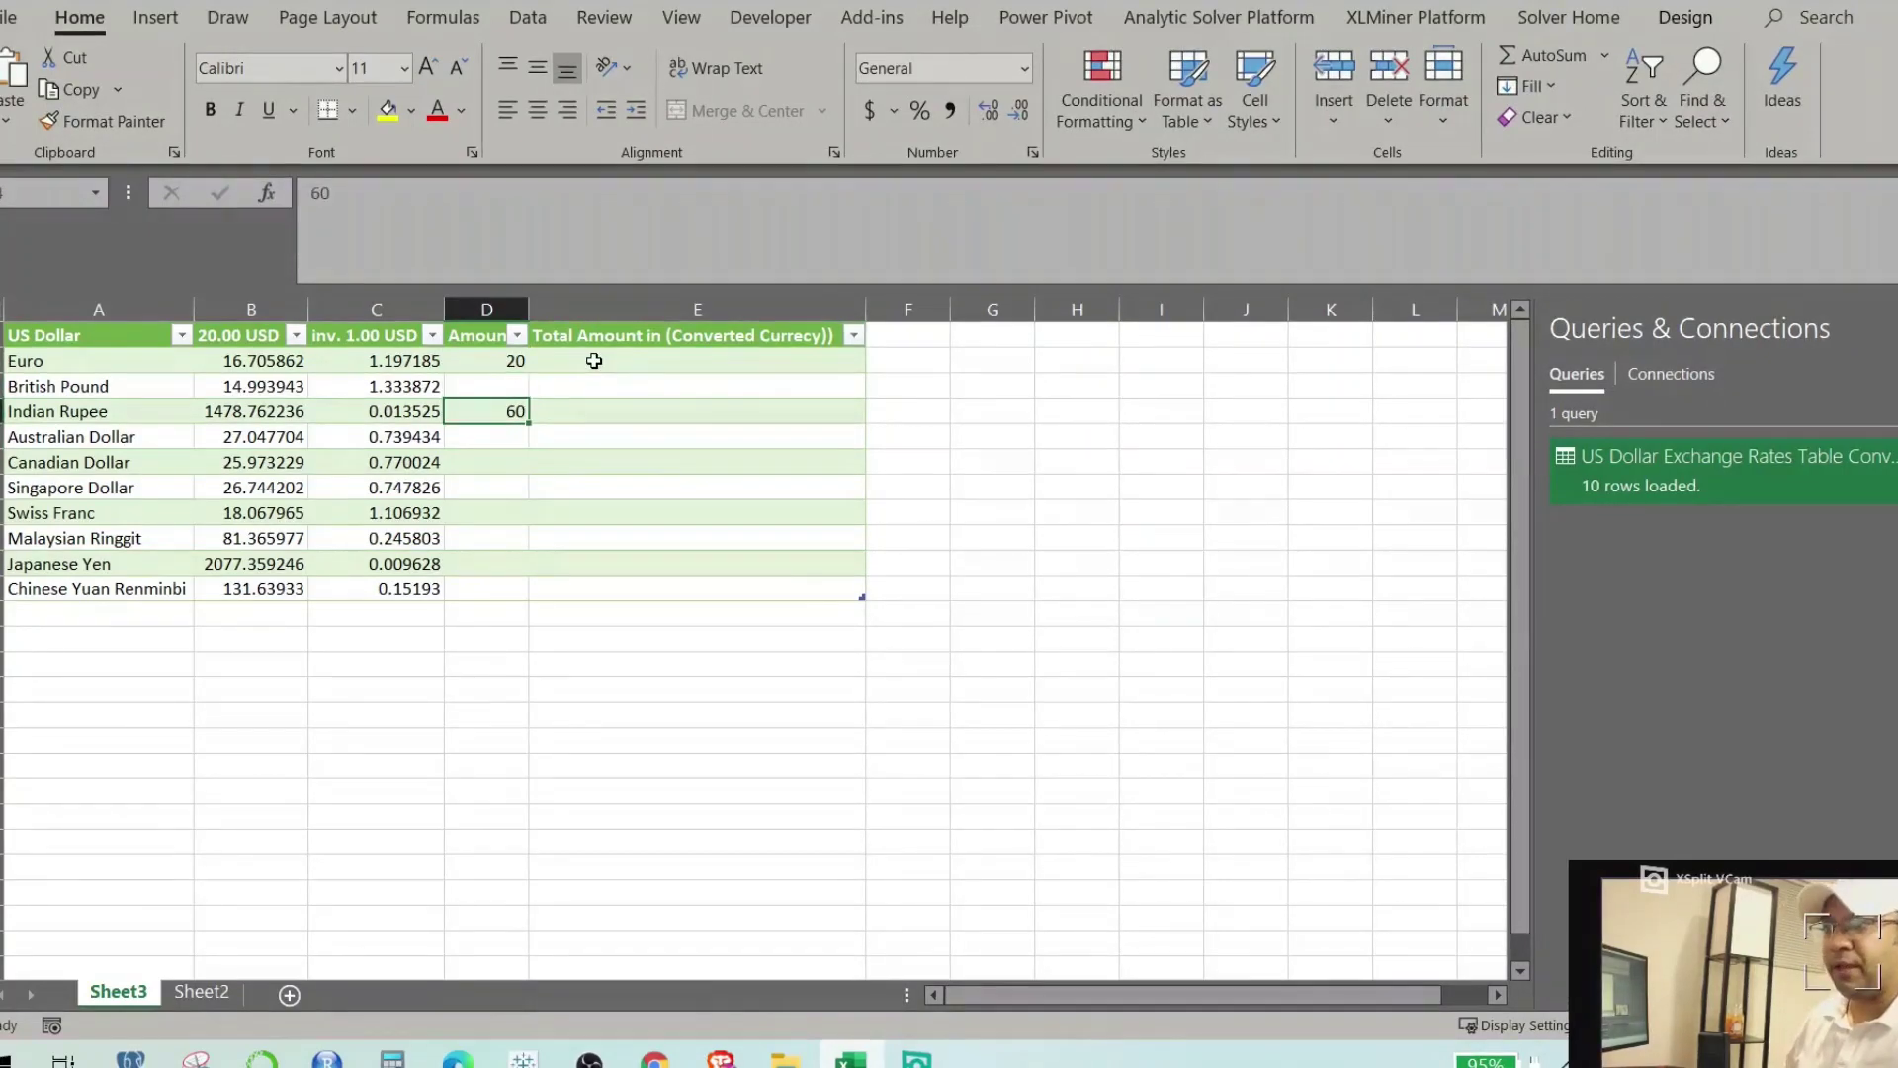
{"action": "key", "text": "Delete"}
{"action": "key", "text": "Up"}
Start E2's formula as =[@[Amount in USD $]]*[@[US Dollar]], left uncommitted.
{"action": "left_click", "coordinate": [594, 361]}
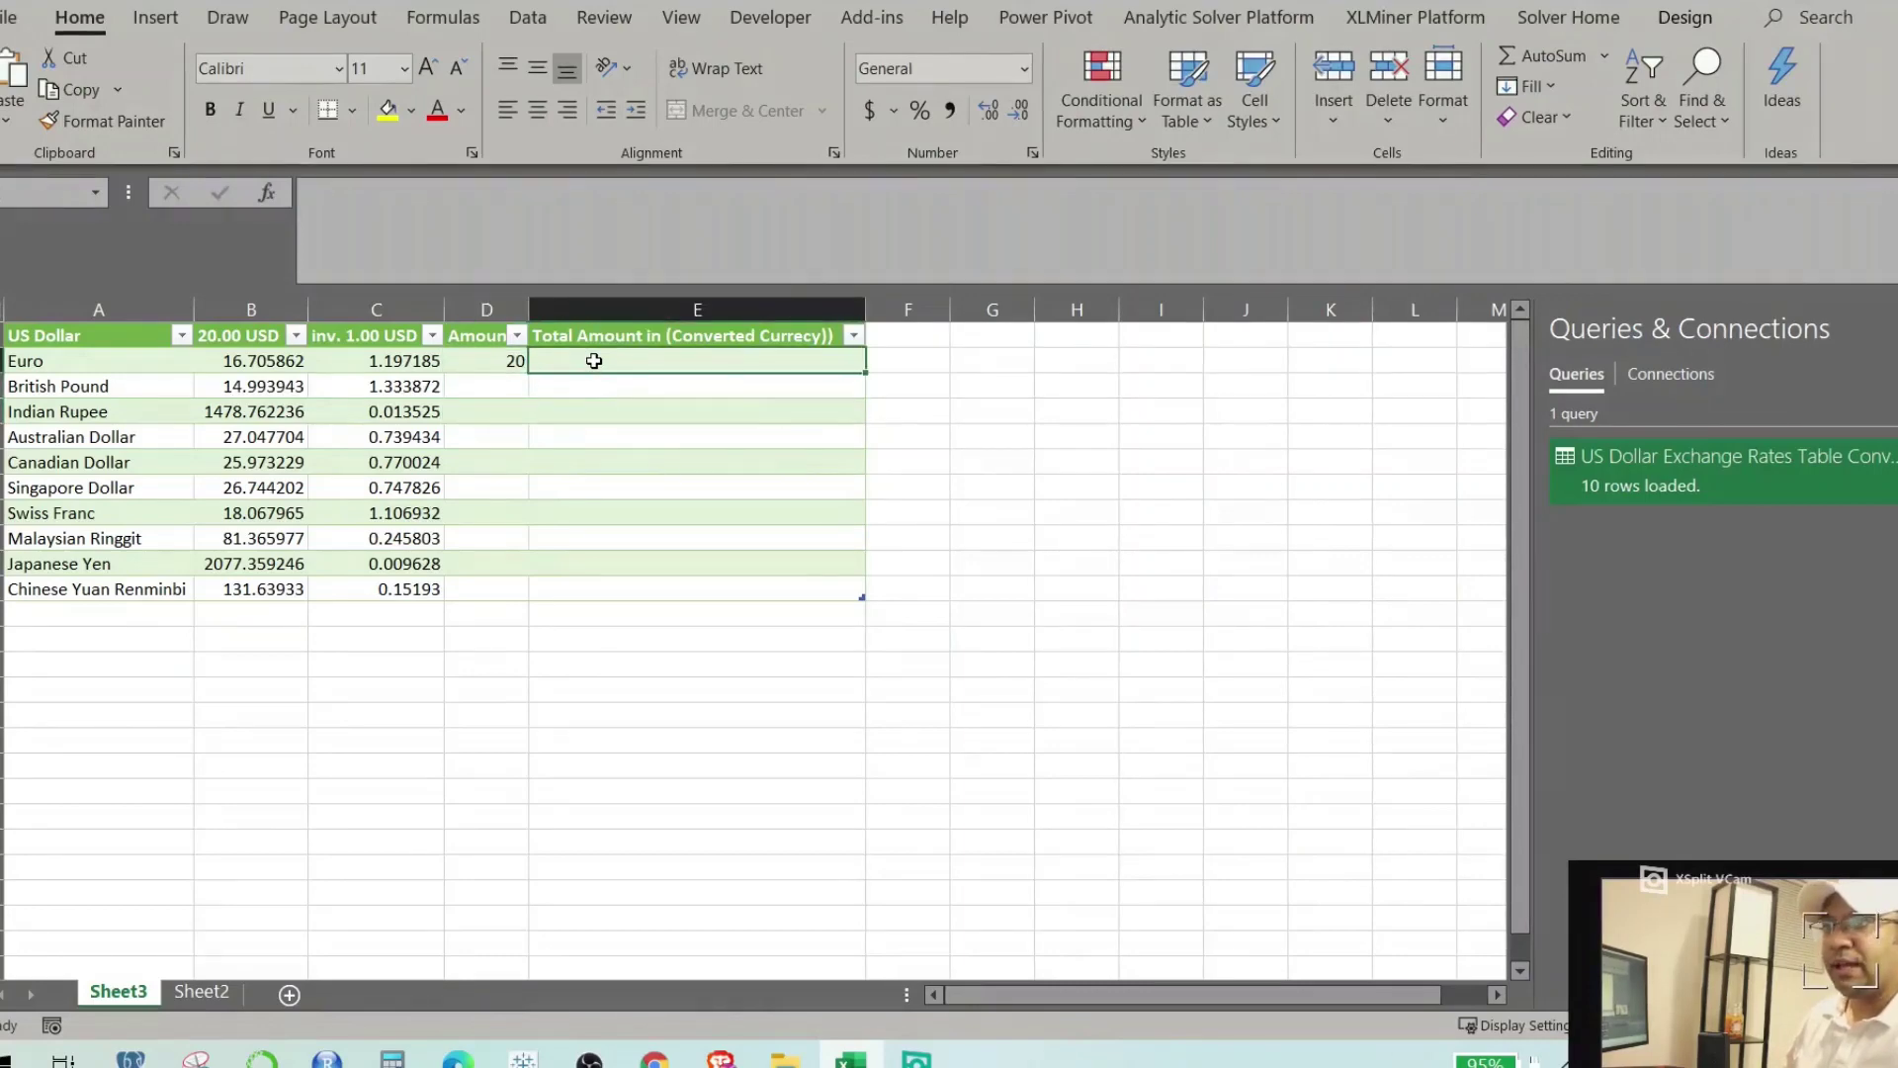
{"action": "type", "text": "="}
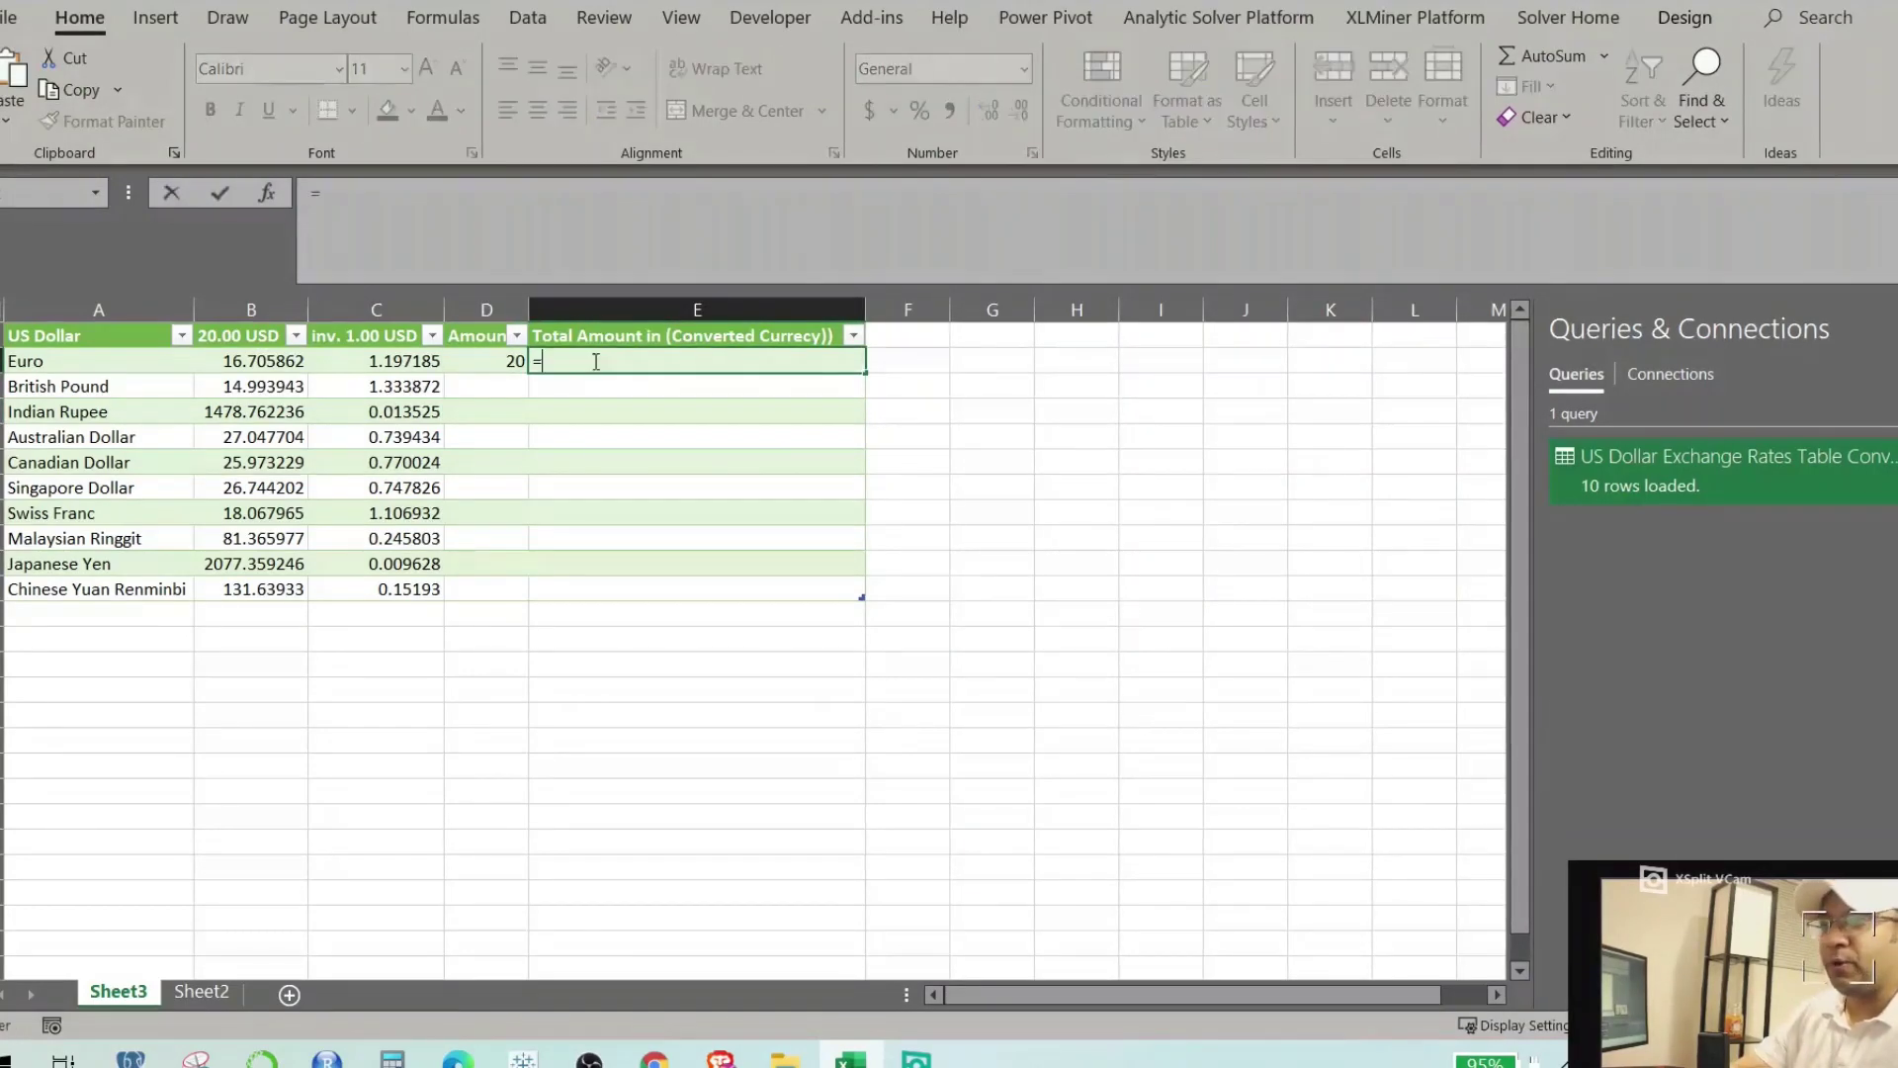
{"action": "key", "text": "Left"}
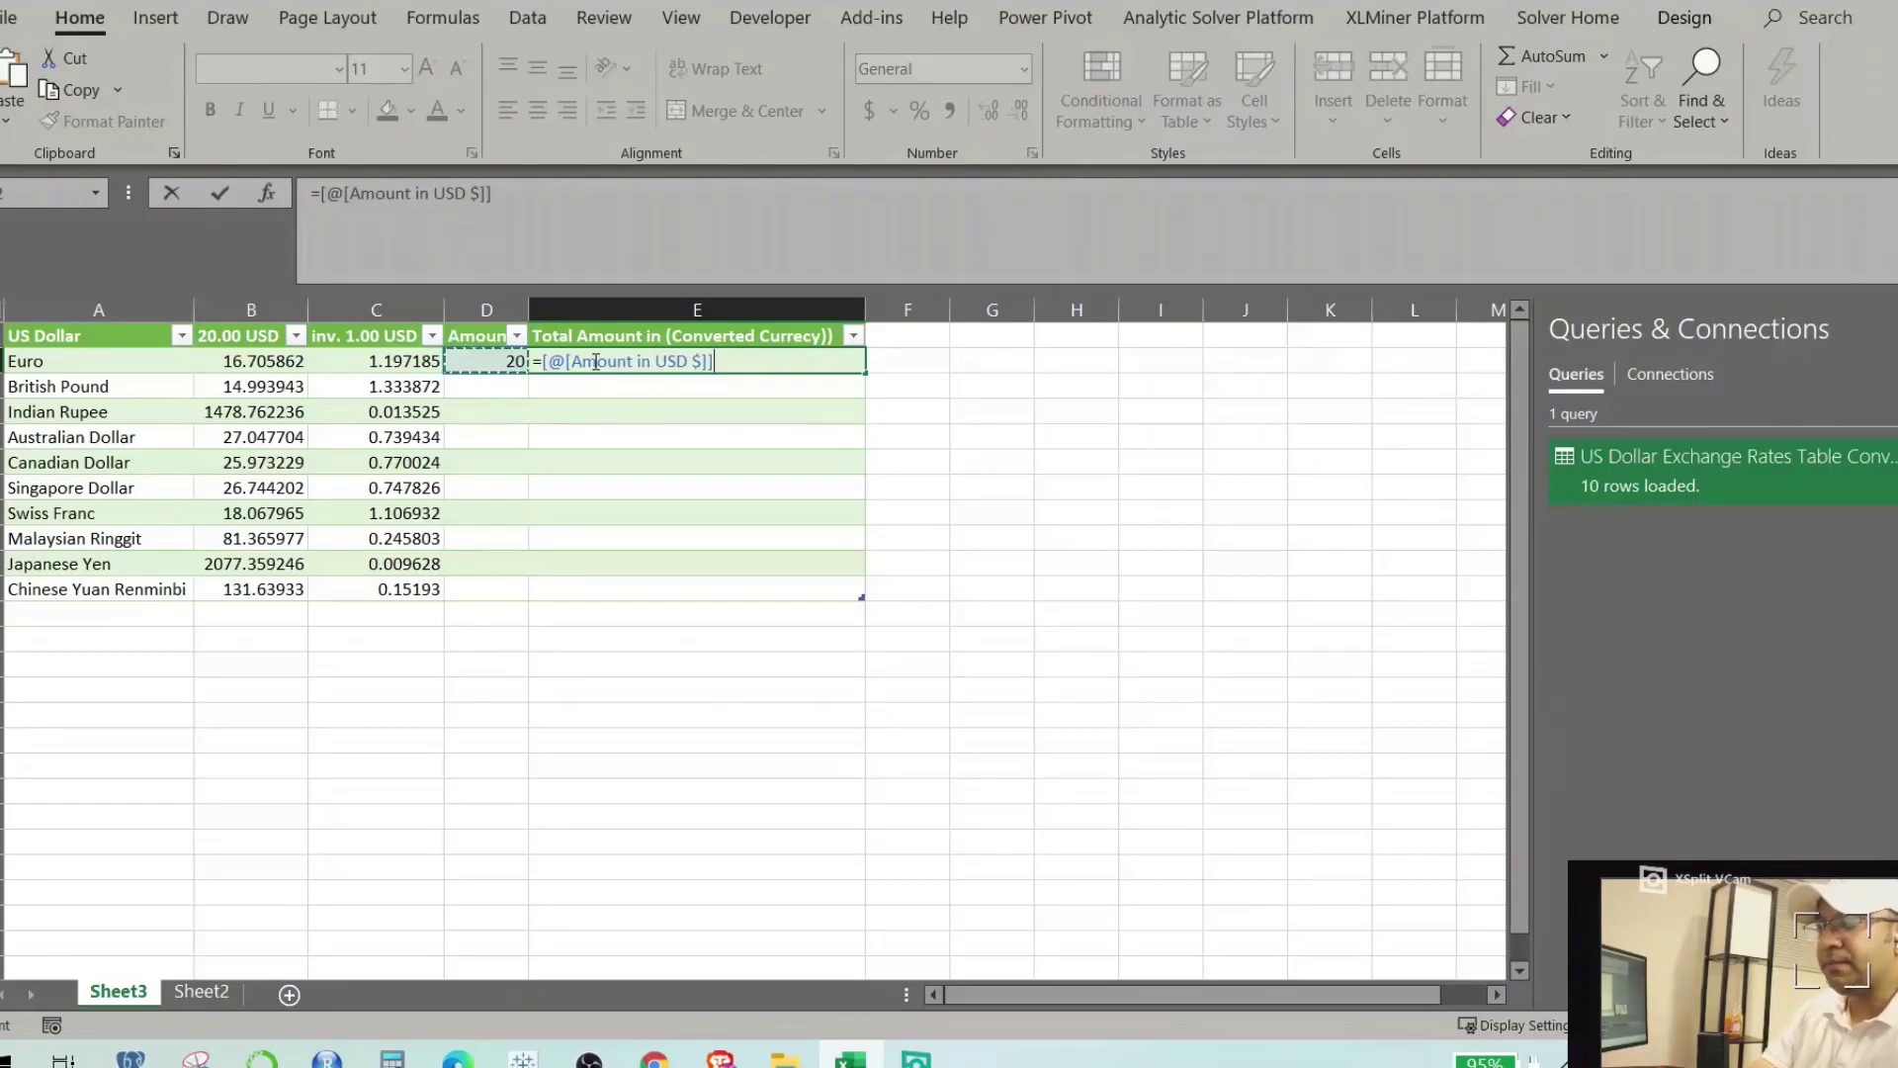
{"action": "type", "text": "*"}
{"action": "key", "text": "Left"}
{"action": "key", "text": "Left"}
{"action": "key", "text": "Left"}
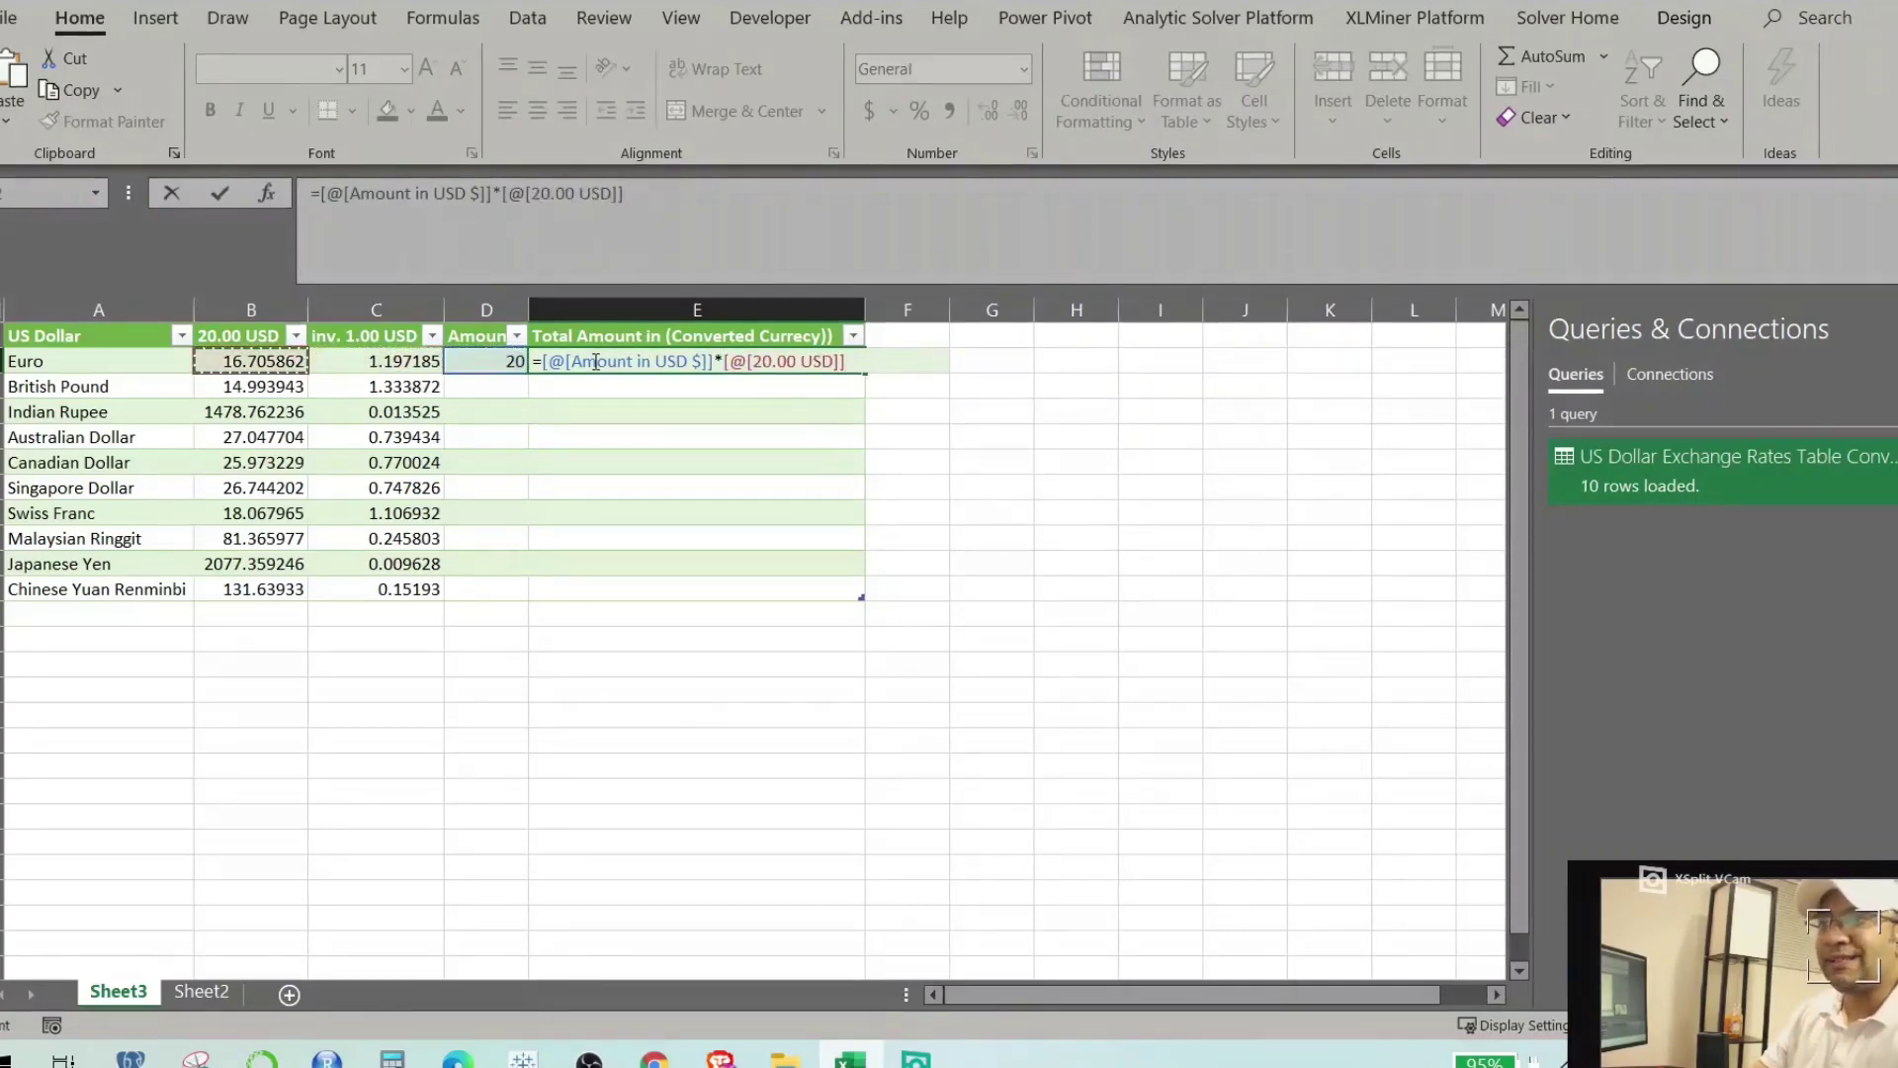
{"action": "key", "text": "Right"}
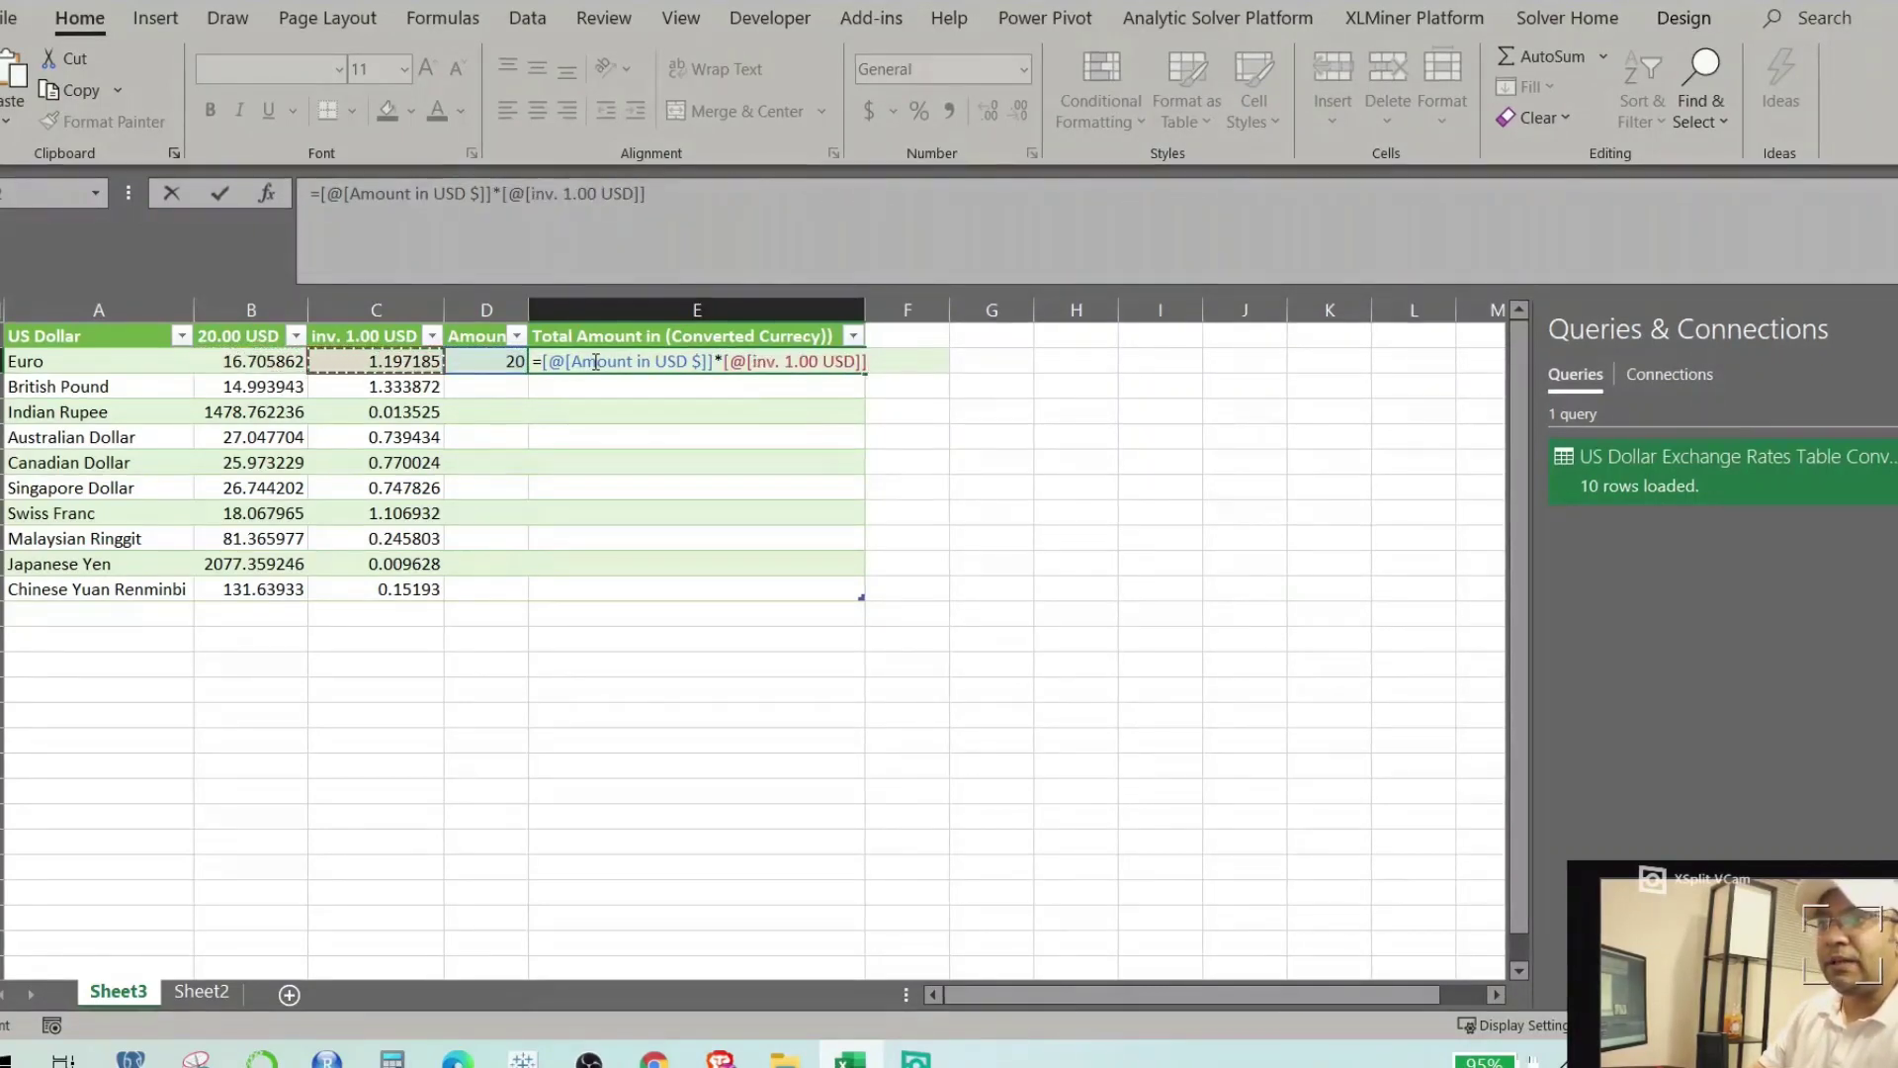
{"action": "key", "text": "Left"}
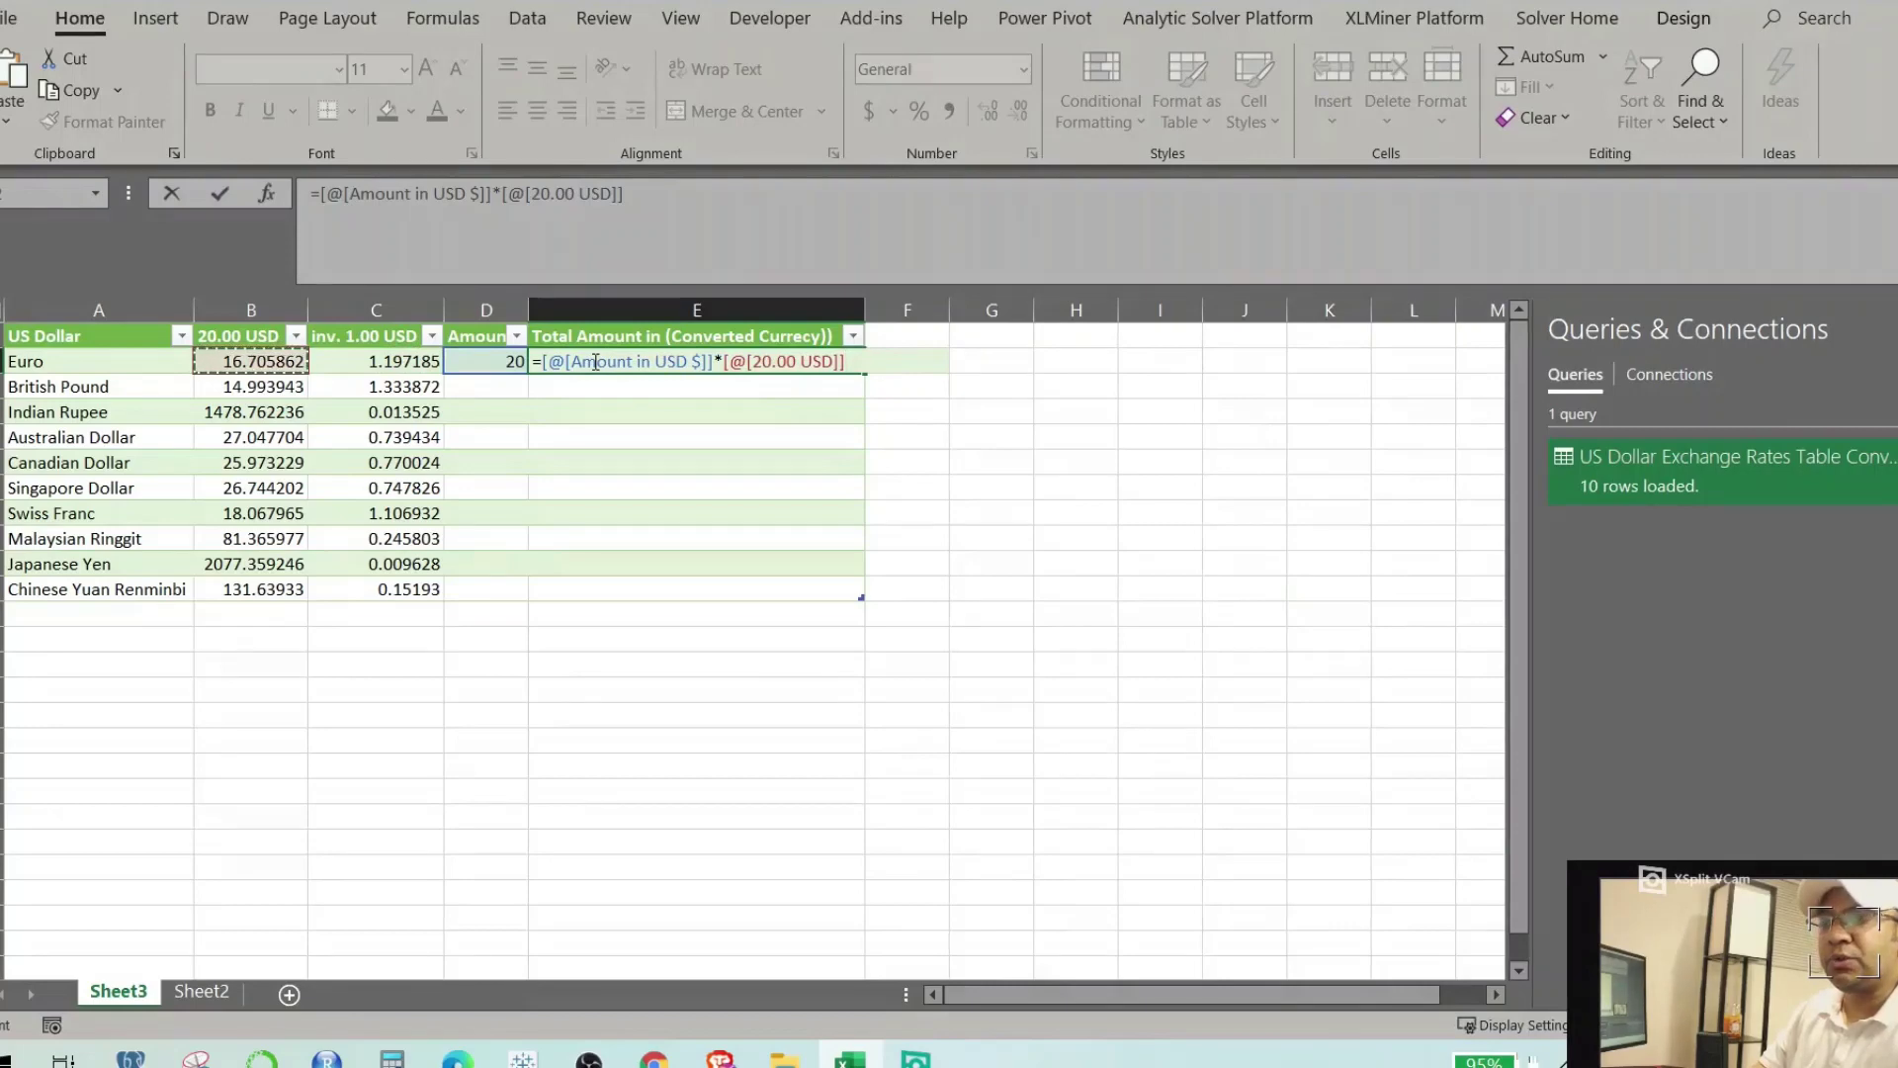
{"action": "key", "text": "Left"}
{"action": "key", "text": "Right"}
{"action": "key", "text": "Right"}
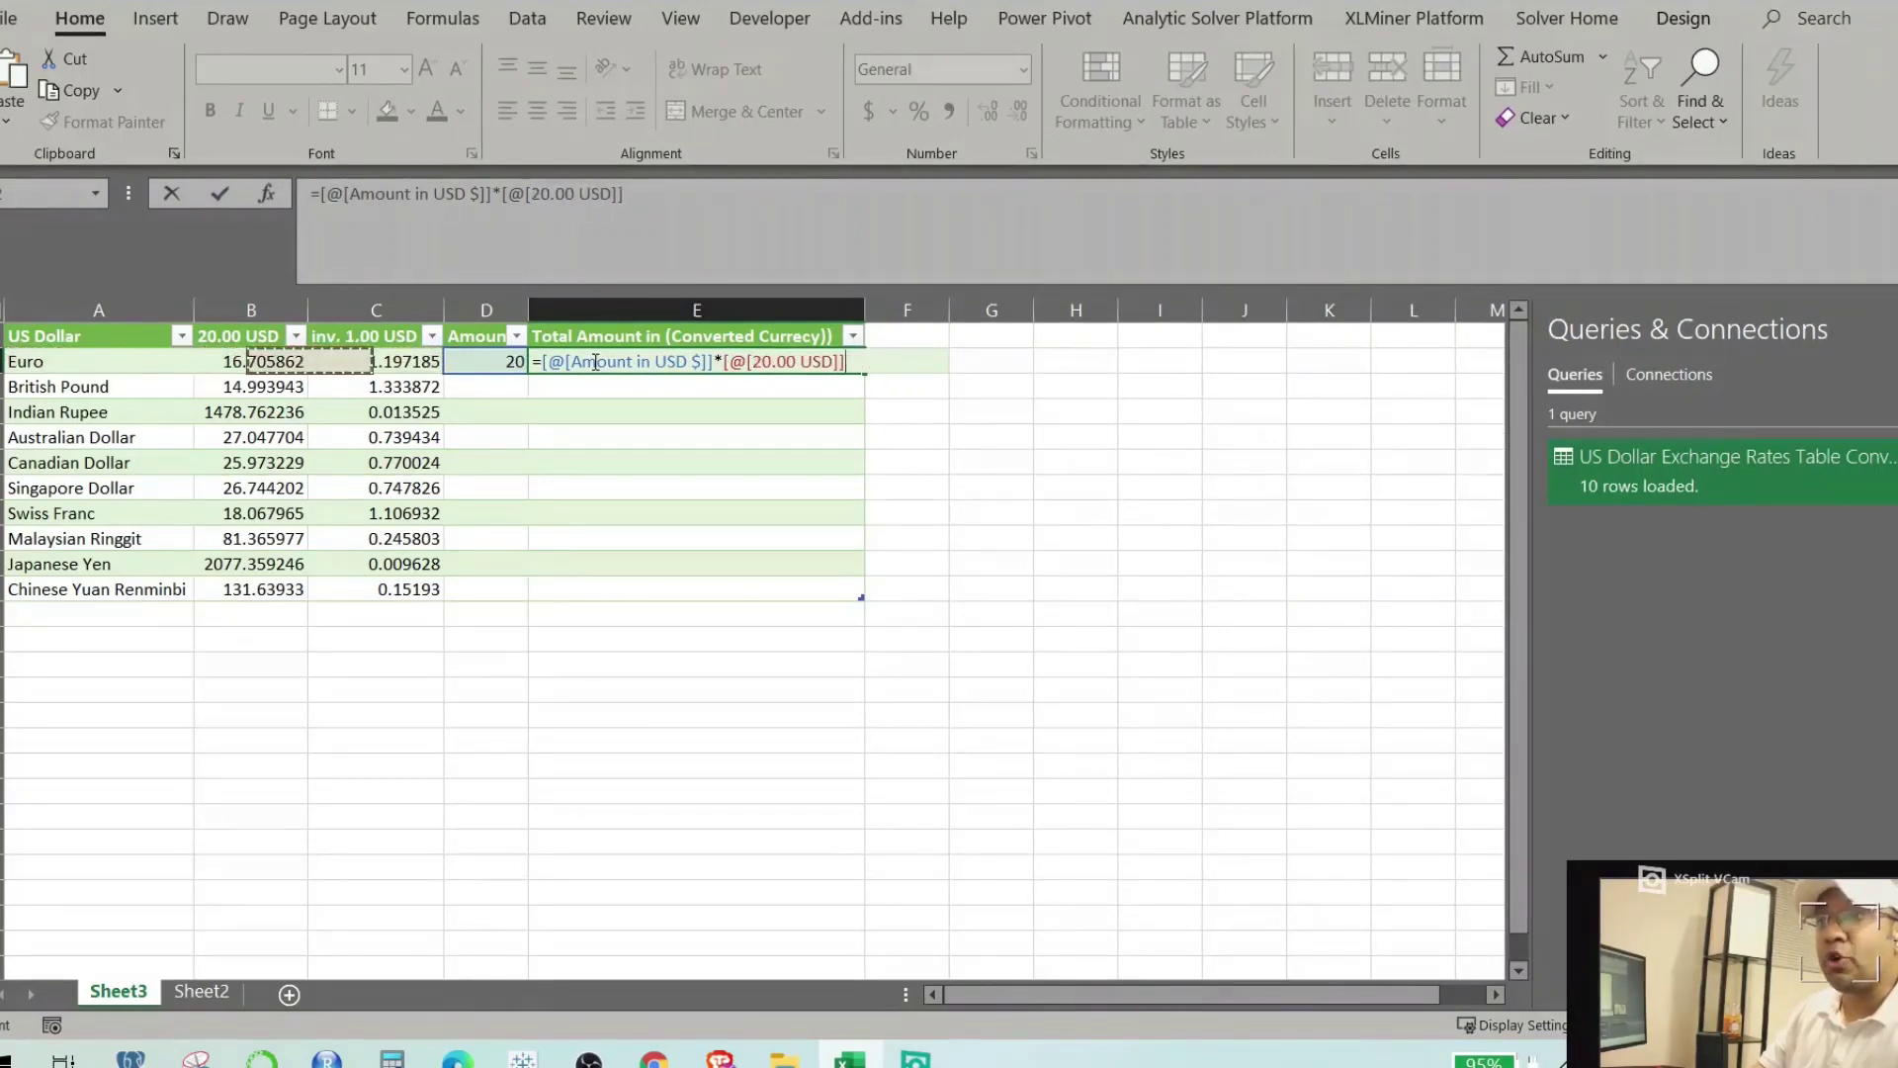
{"action": "key", "text": "Left"}
{"action": "key", "text": "Left"}
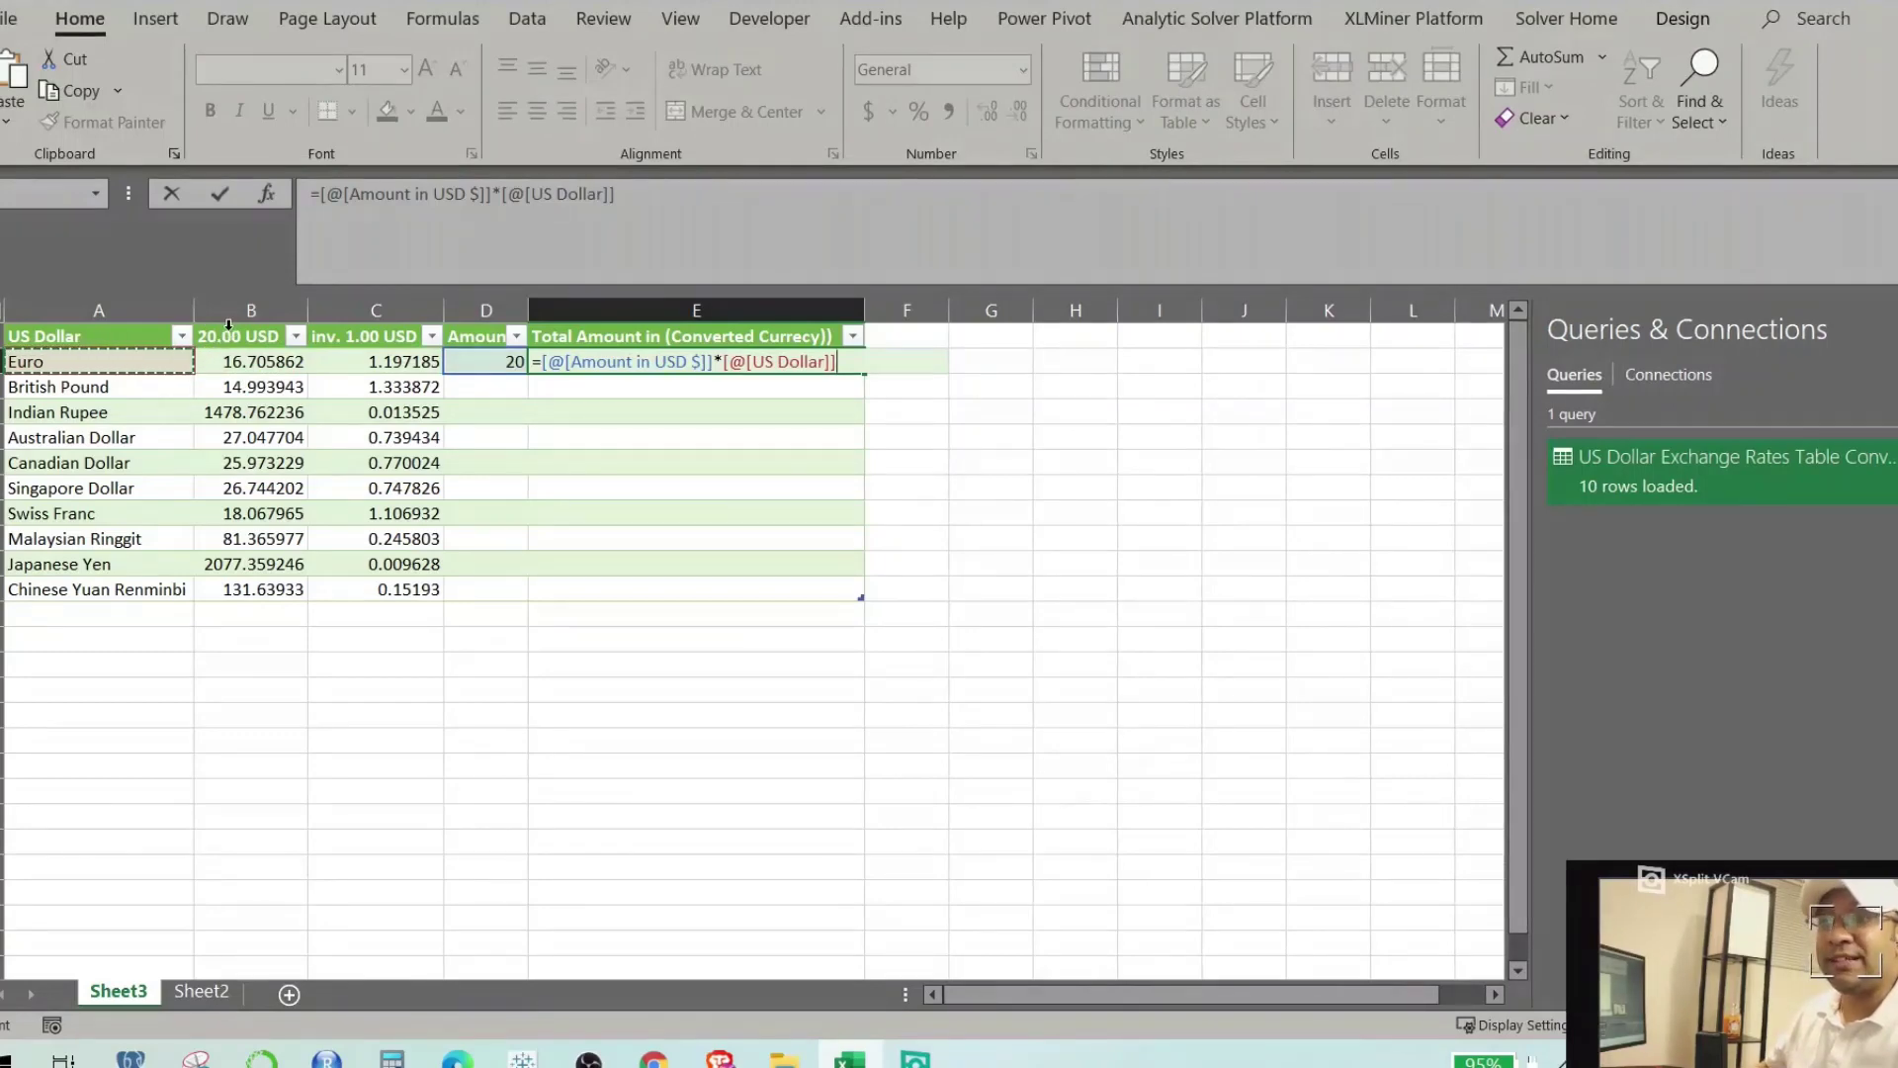
In Chrome, set the converter amount to 1 and reopen the Rates Table, showing Euro at 0.835383.
{"action": "left_click", "coordinate": [846, 1060]}
{"action": "left_click", "coordinate": [234, 377]}
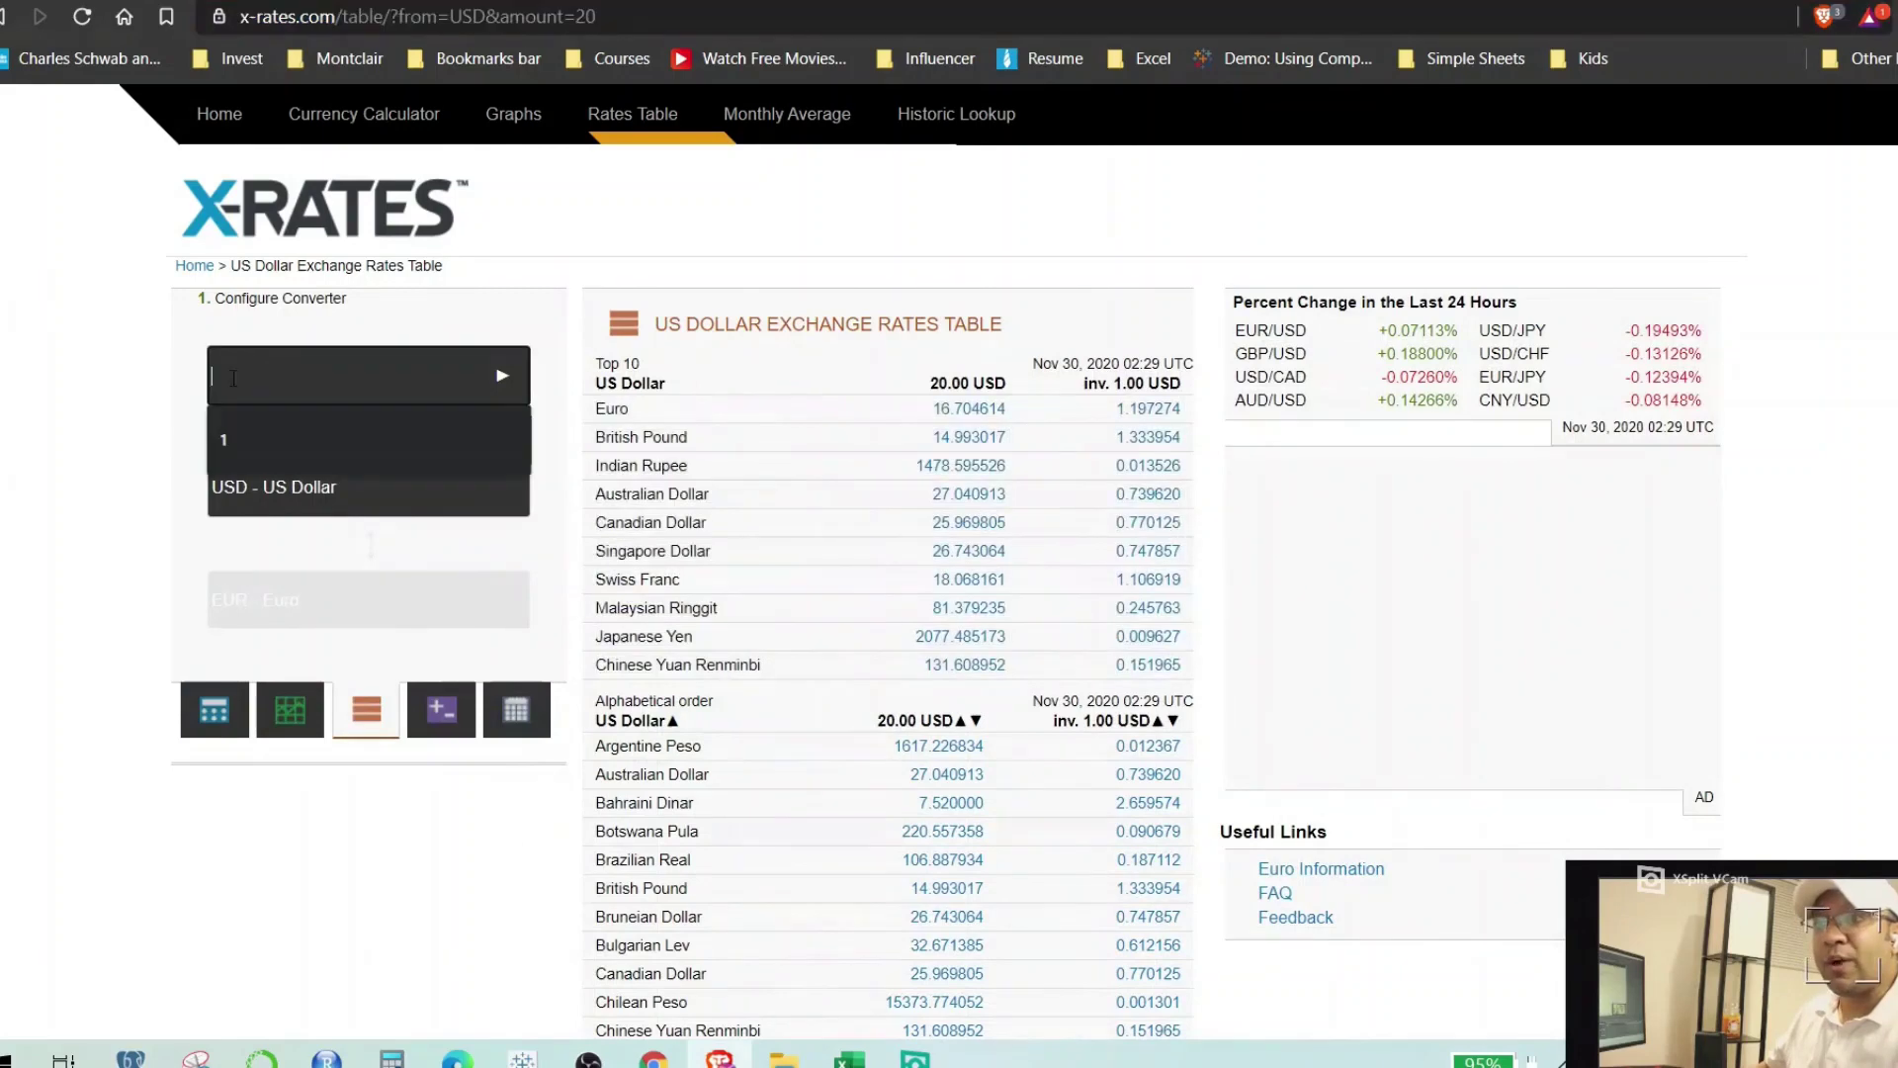
{"action": "type", "text": "1"}
{"action": "key", "text": "Return"}
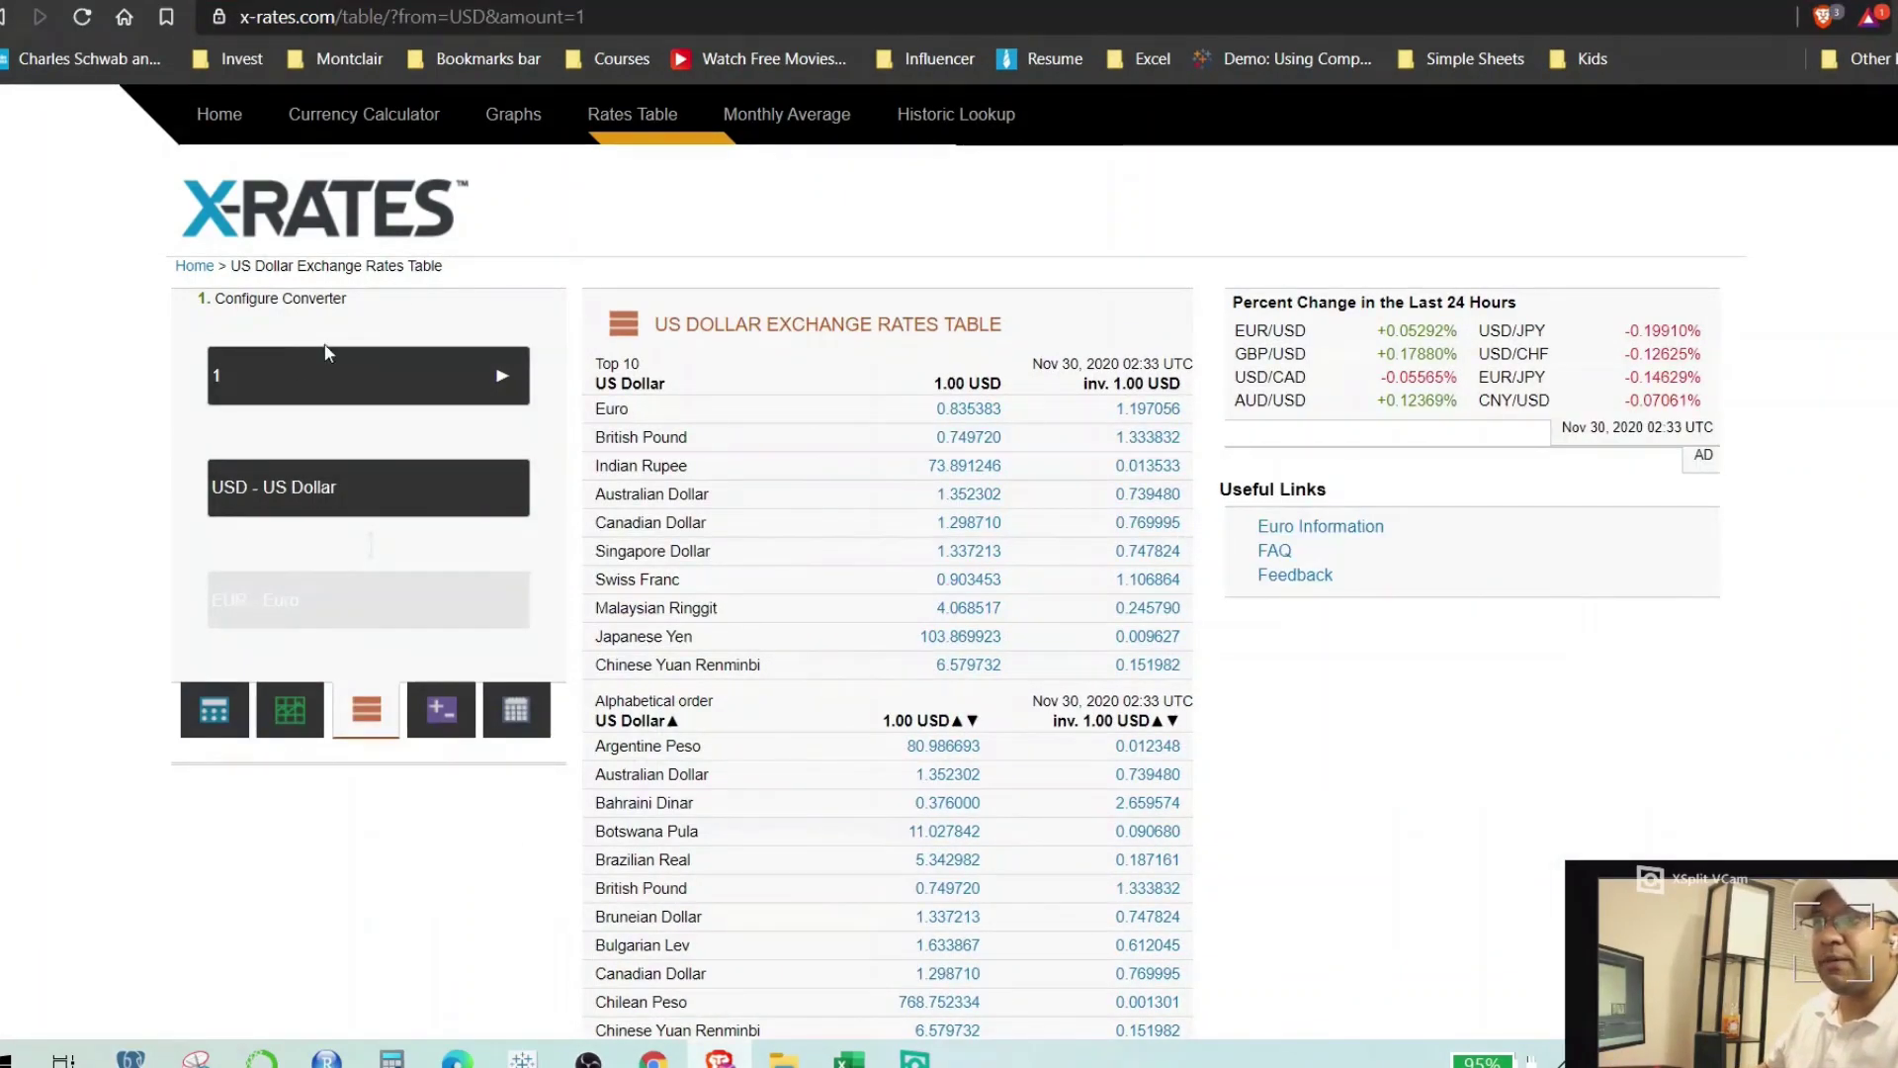
{"action": "left_click", "coordinate": [385, 112]}
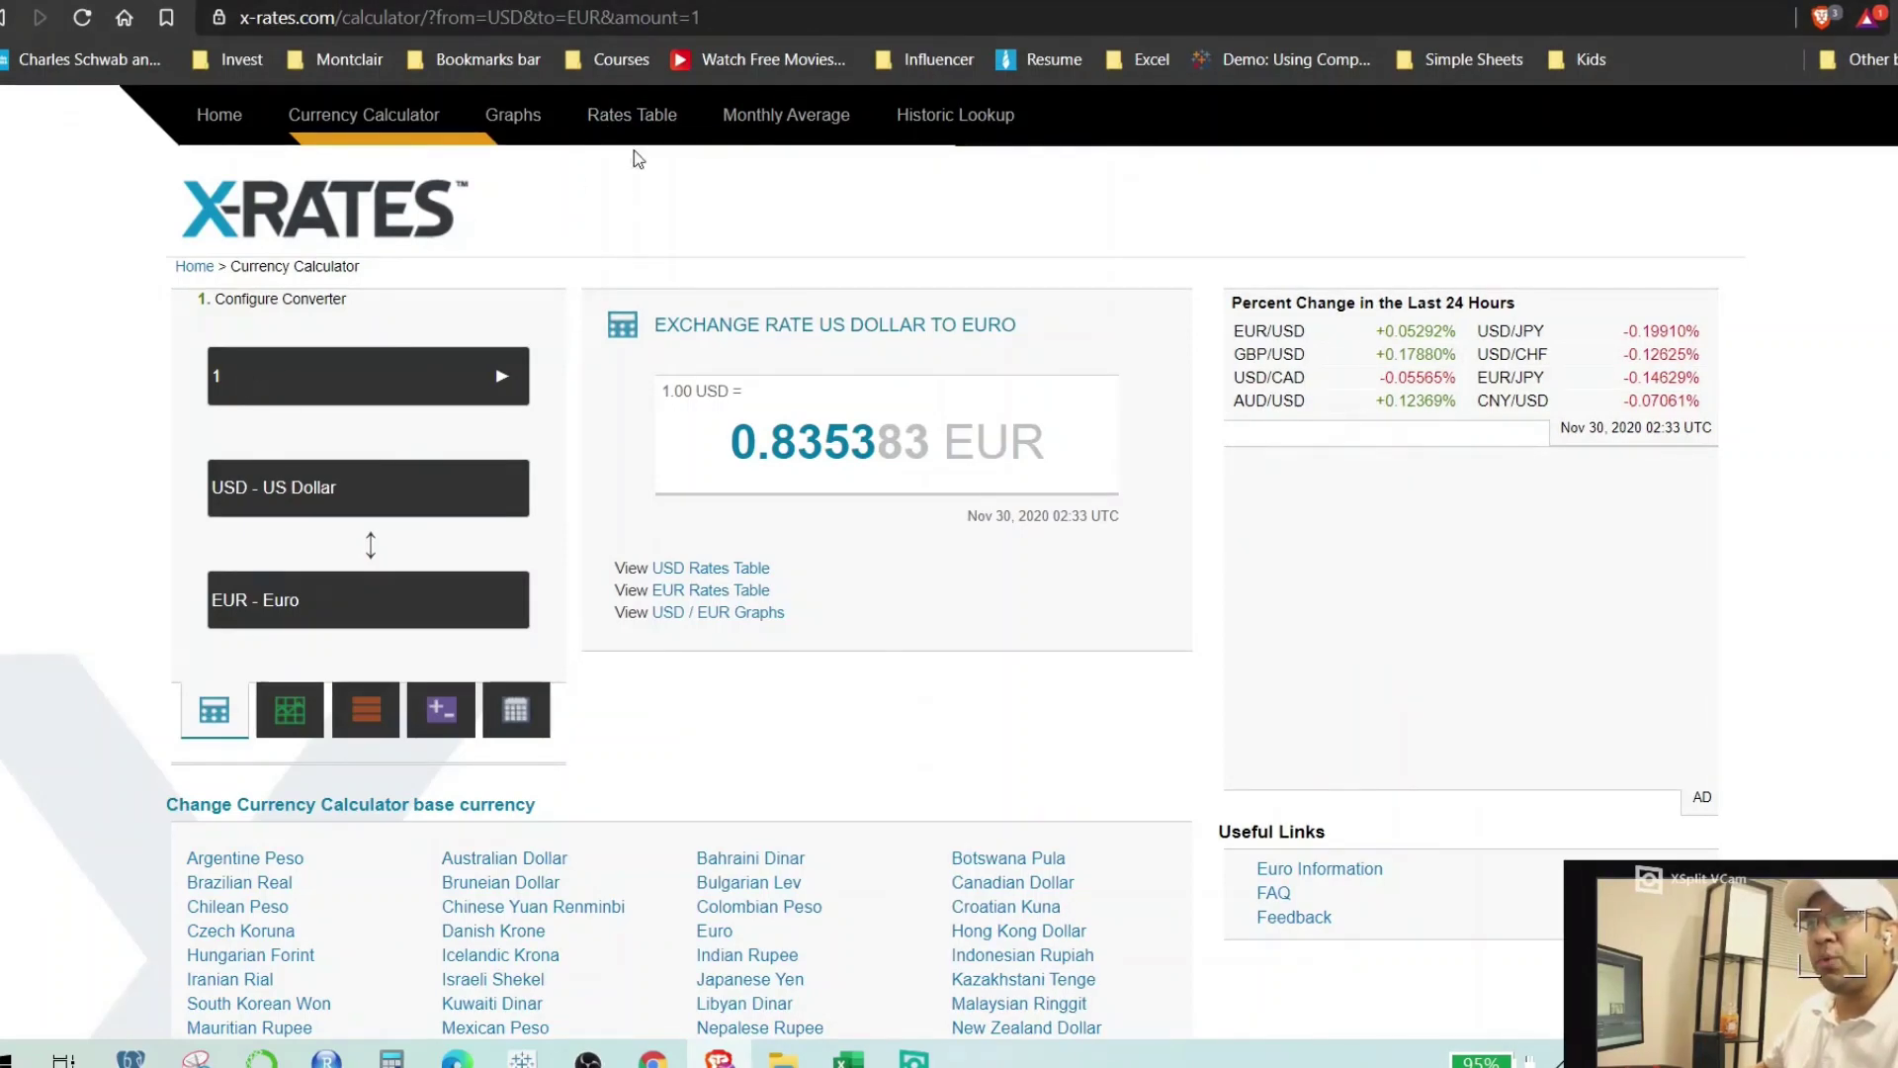
{"action": "left_click", "coordinate": [629, 118]}
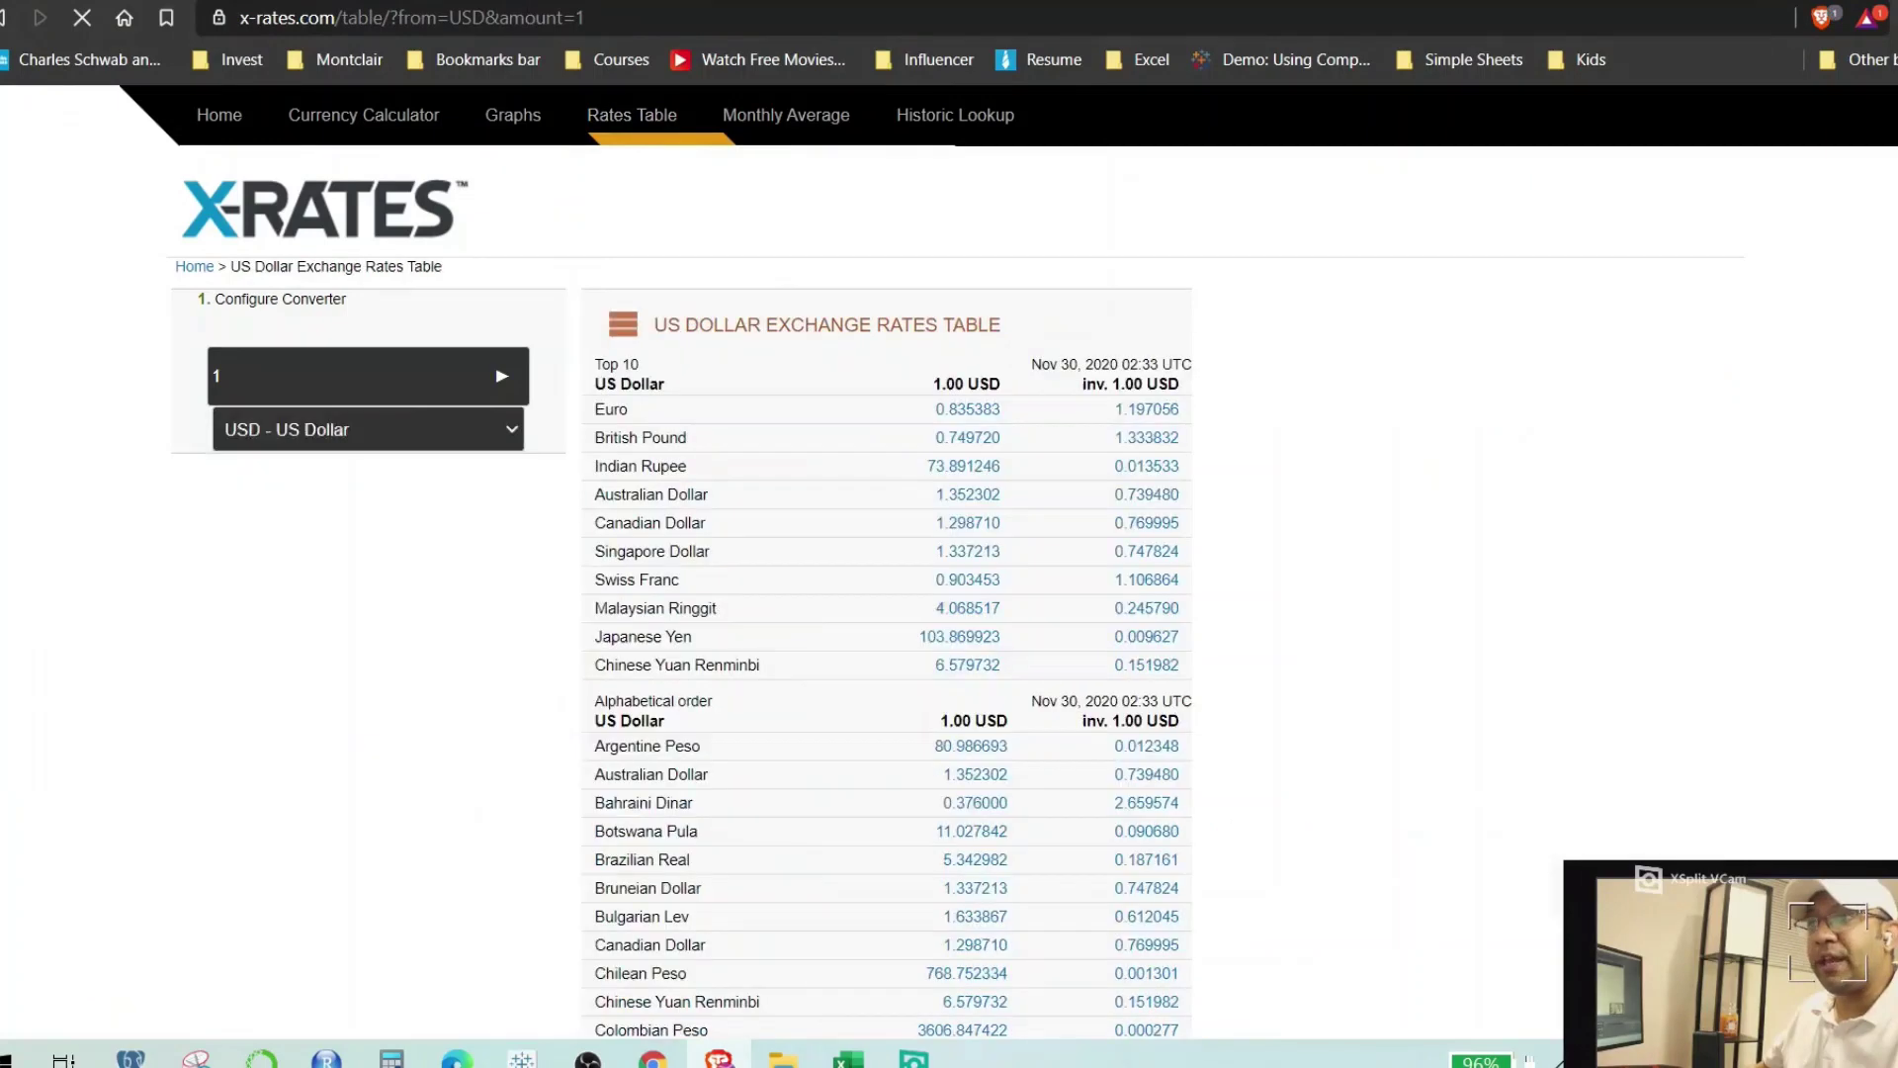
Back in Excel's Sheet4, enter 1 as the Euro row's Amount in USD $ in D2.
{"action": "left_click", "coordinate": [638, 13]}
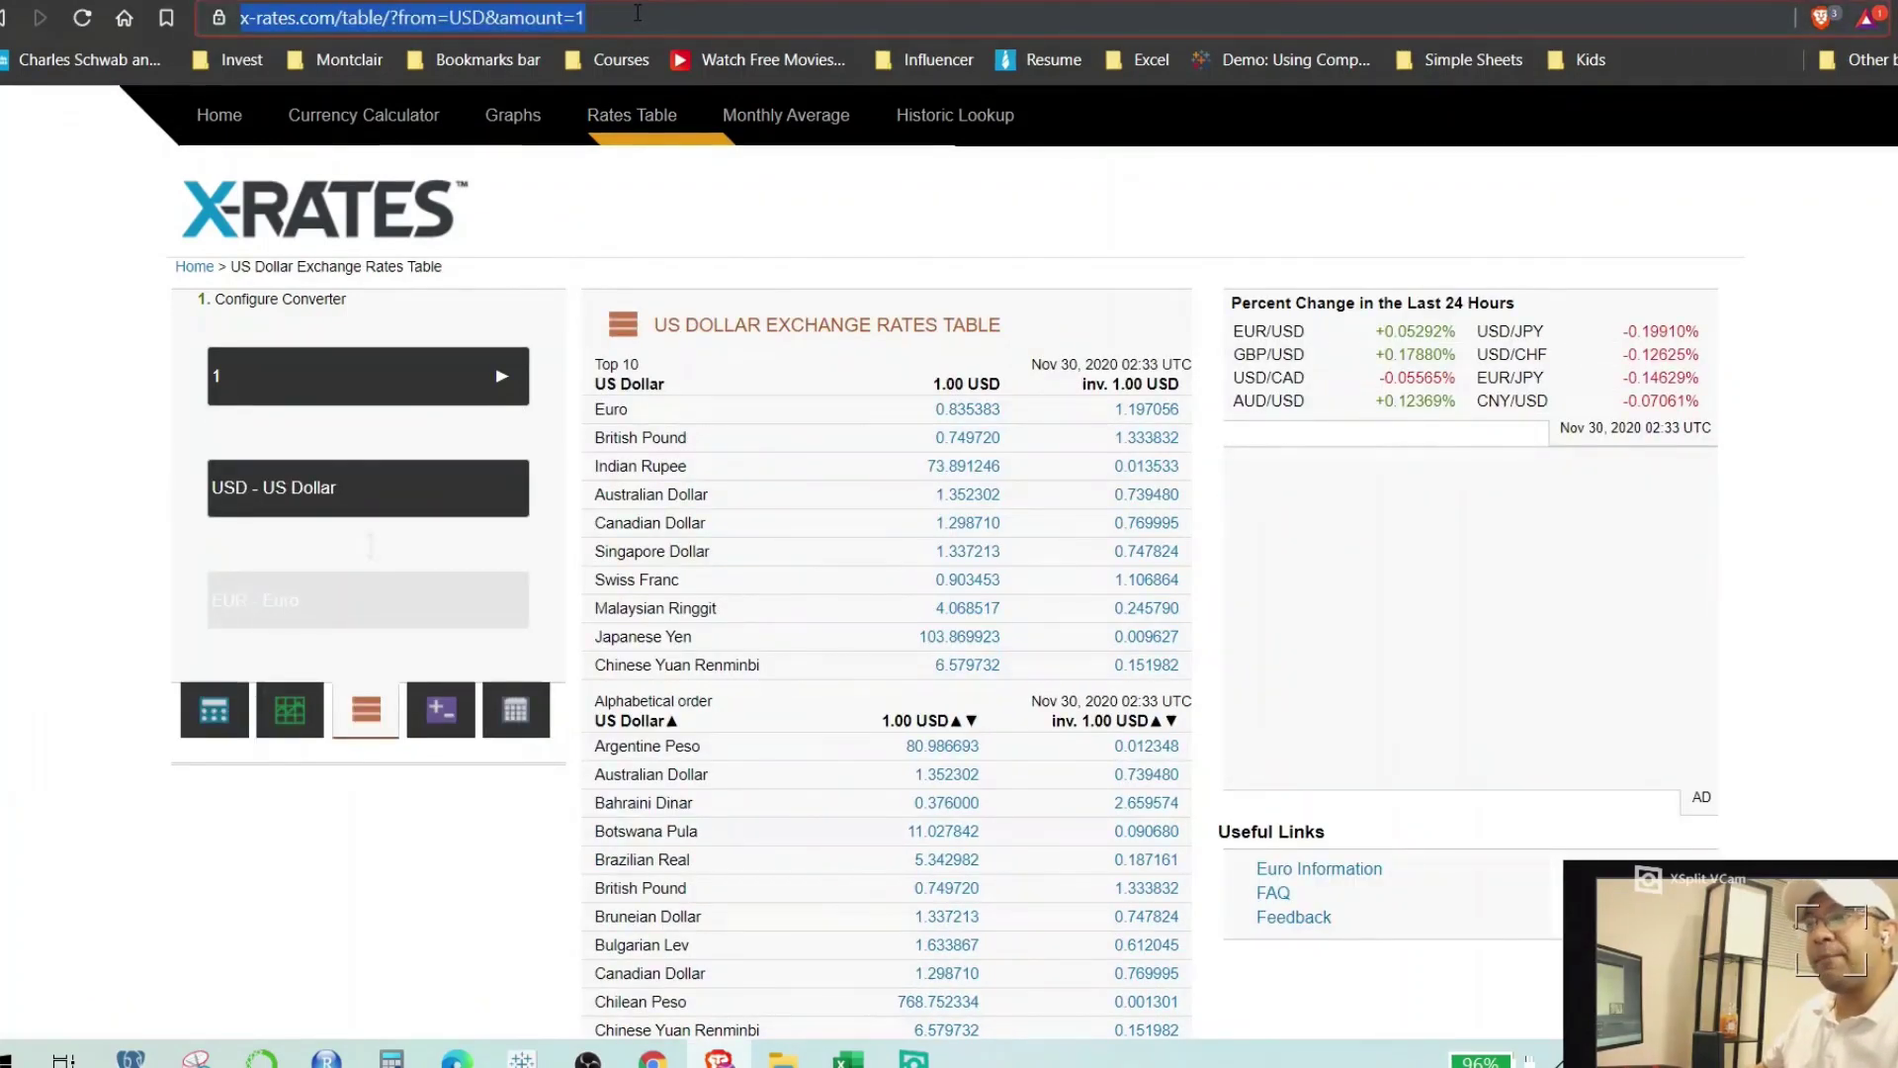
{"action": "key", "text": "alt+Tab"}
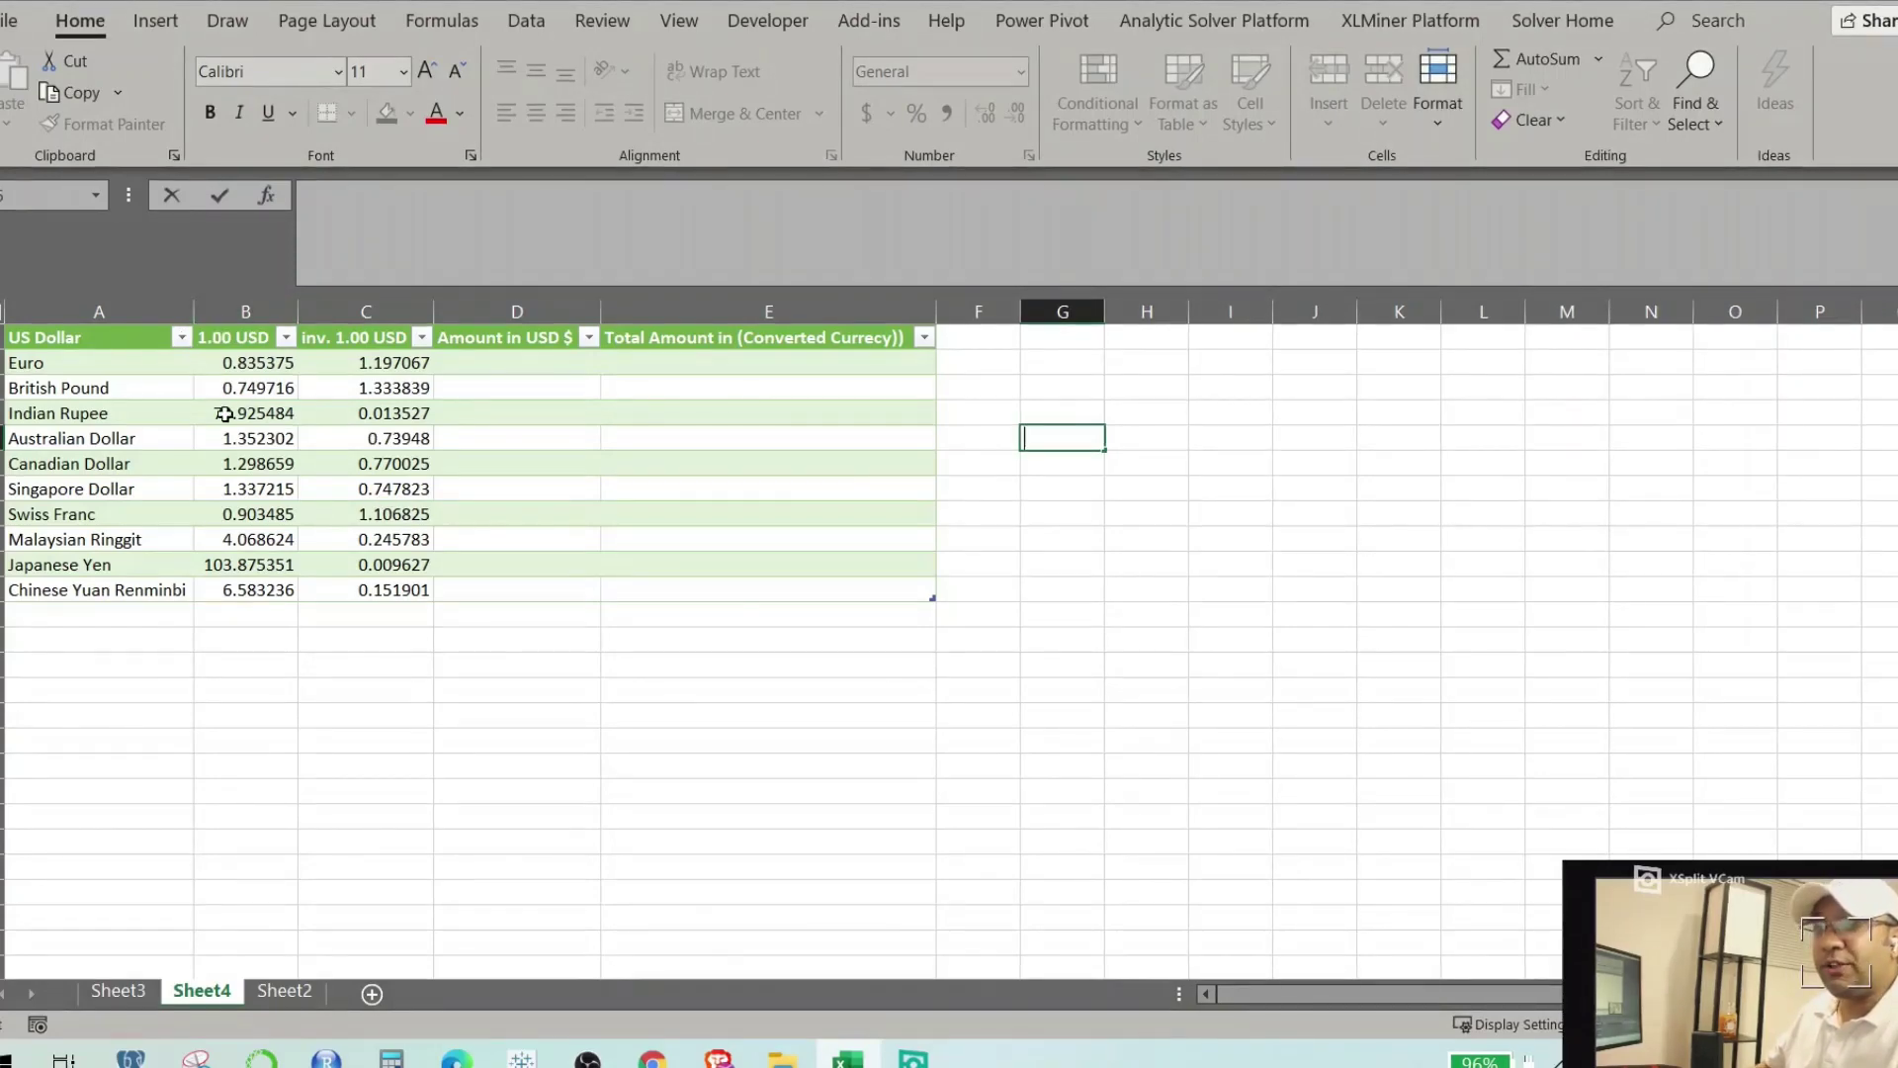
{"action": "left_click", "coordinate": [484, 362]}
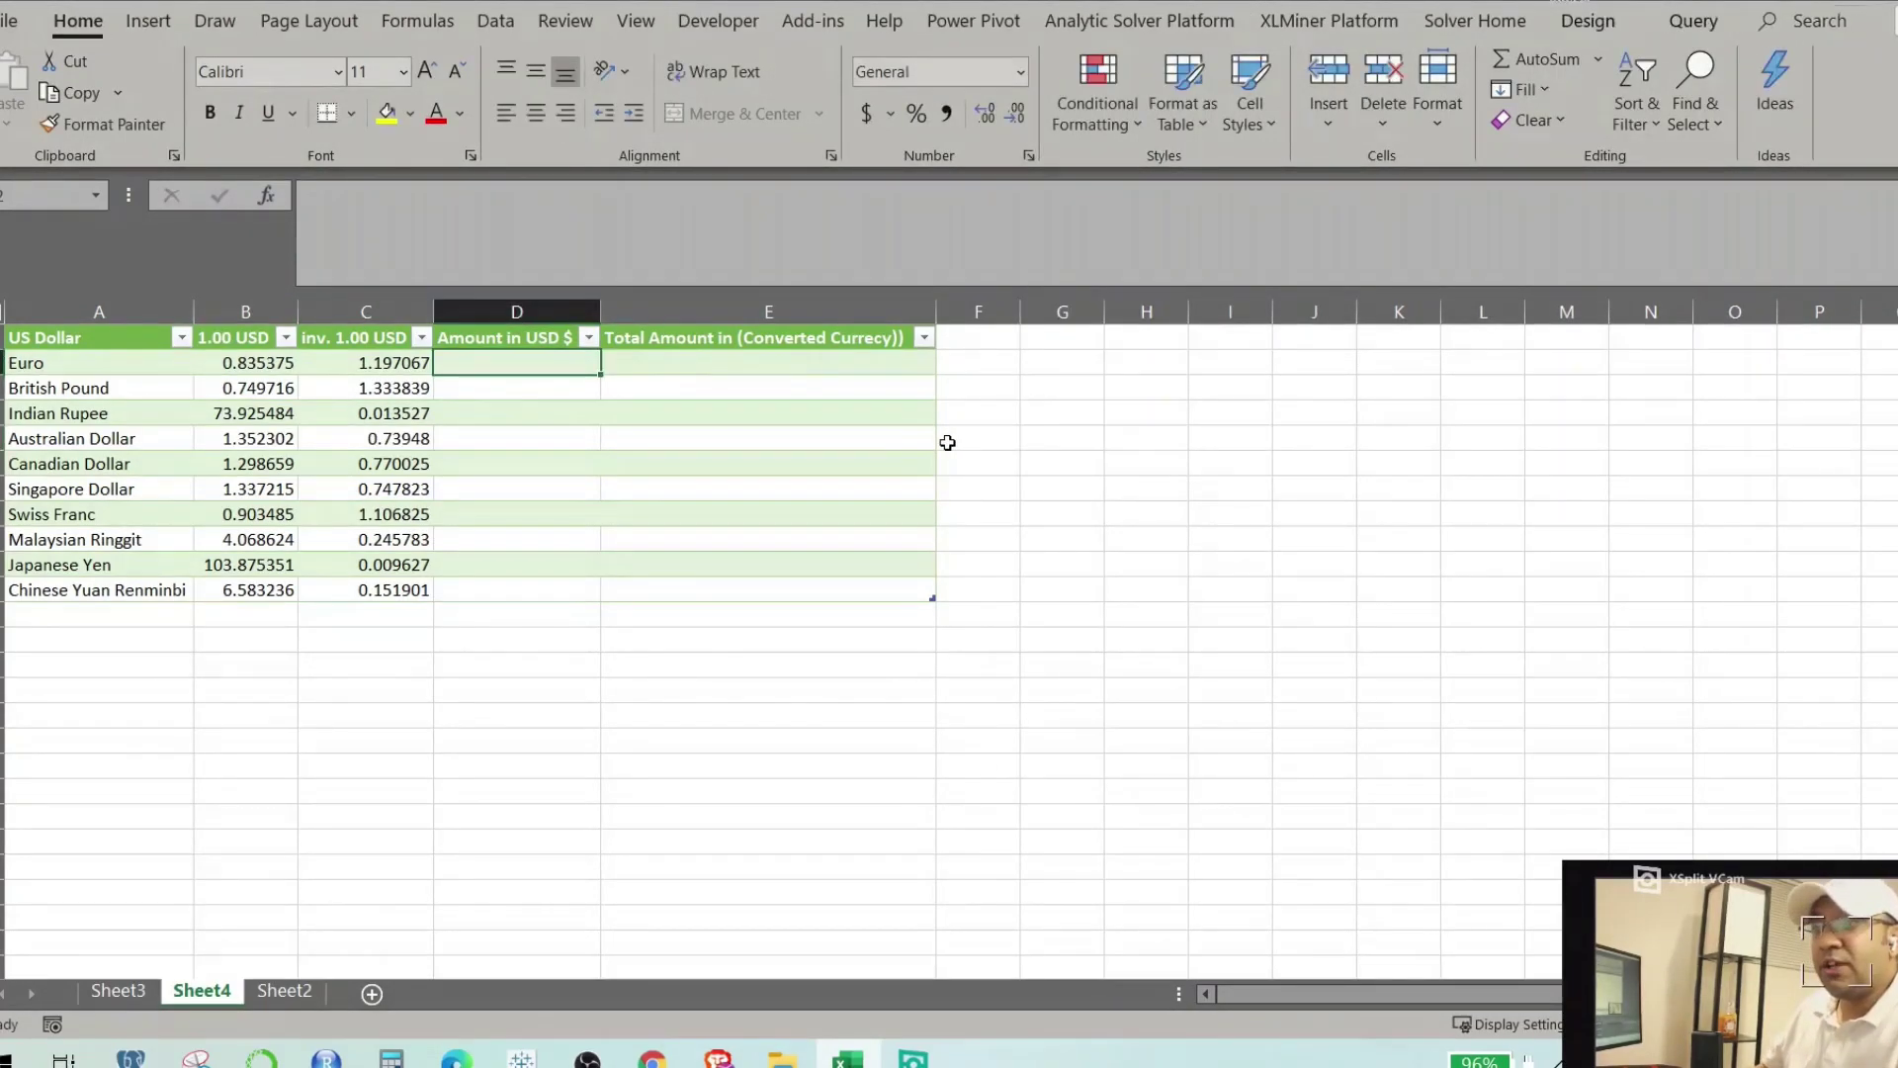
{"action": "type", "text": "1"}
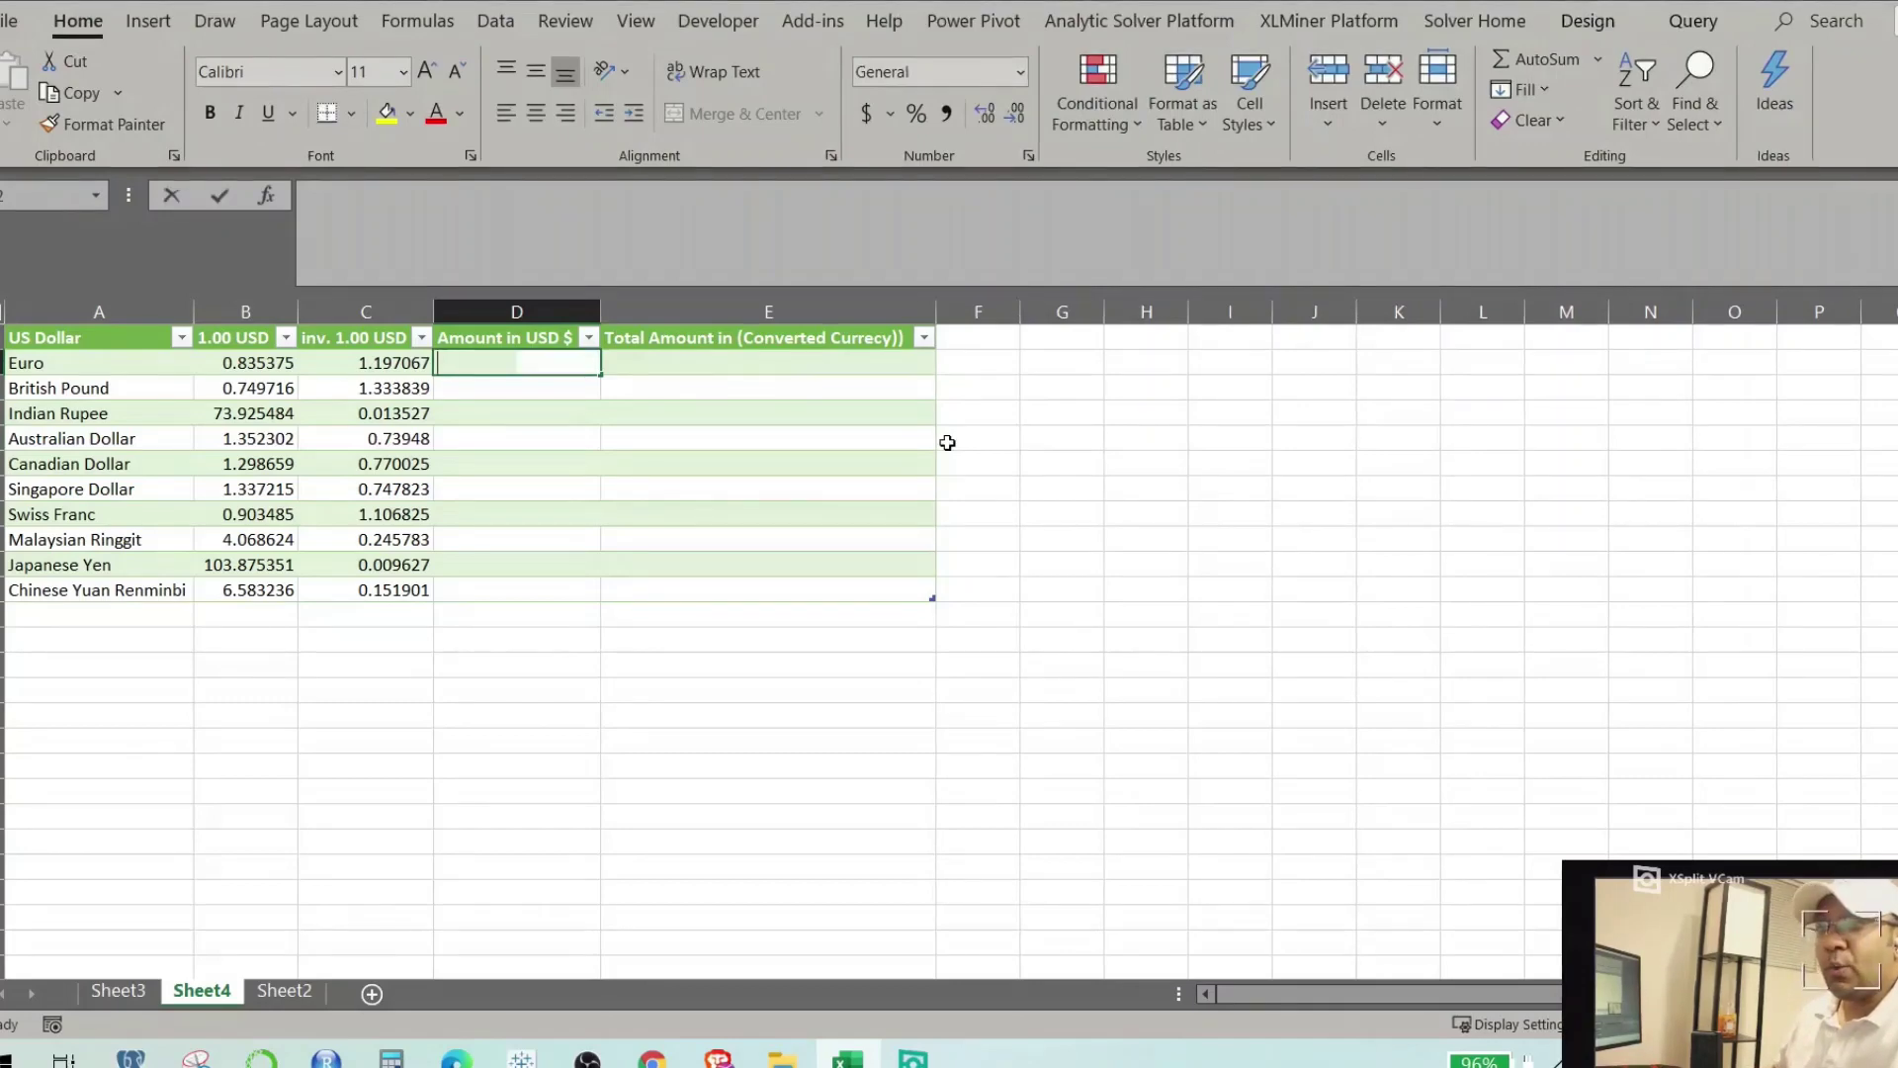
{"action": "key", "text": "Return"}
Write the Total Amount formula multiplying the Euro amount by its 1.00 USD rate, and fill it down.
{"action": "left_click", "coordinate": [828, 370]}
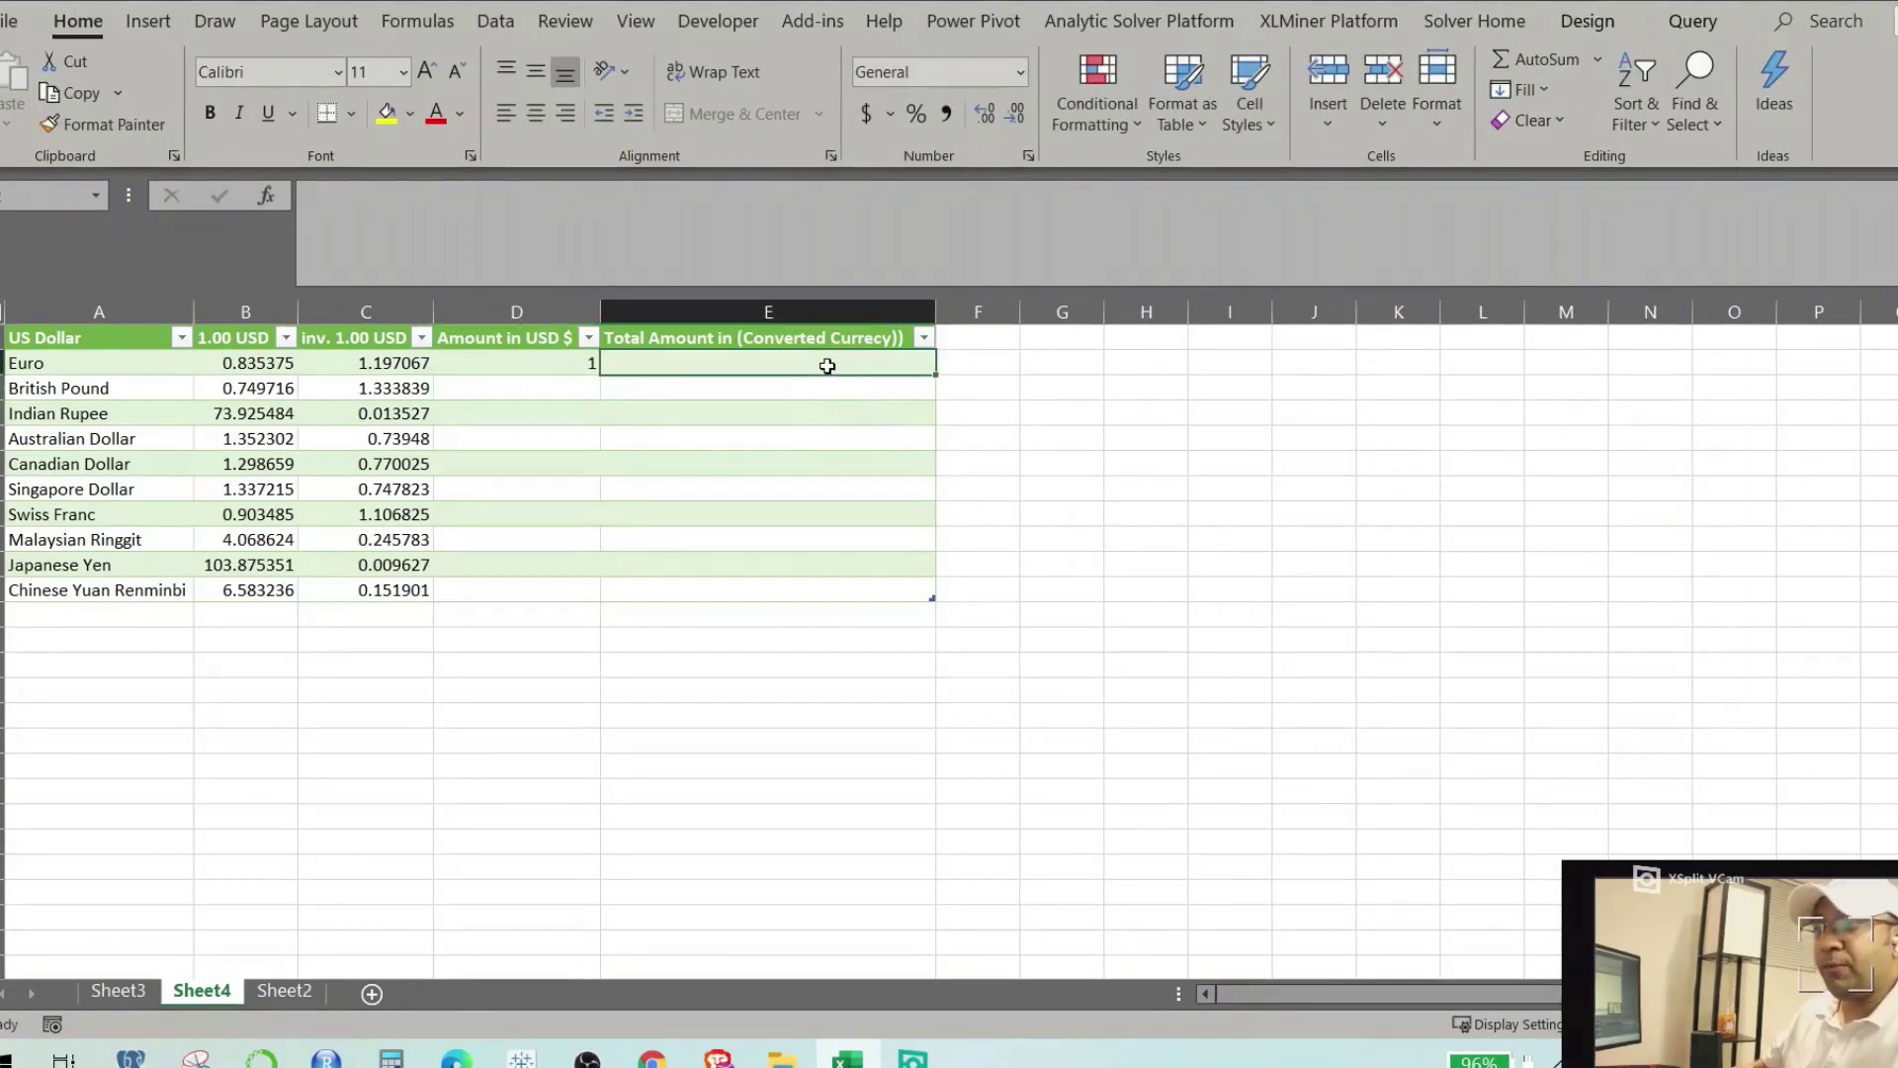
{"action": "type", "text": "="}
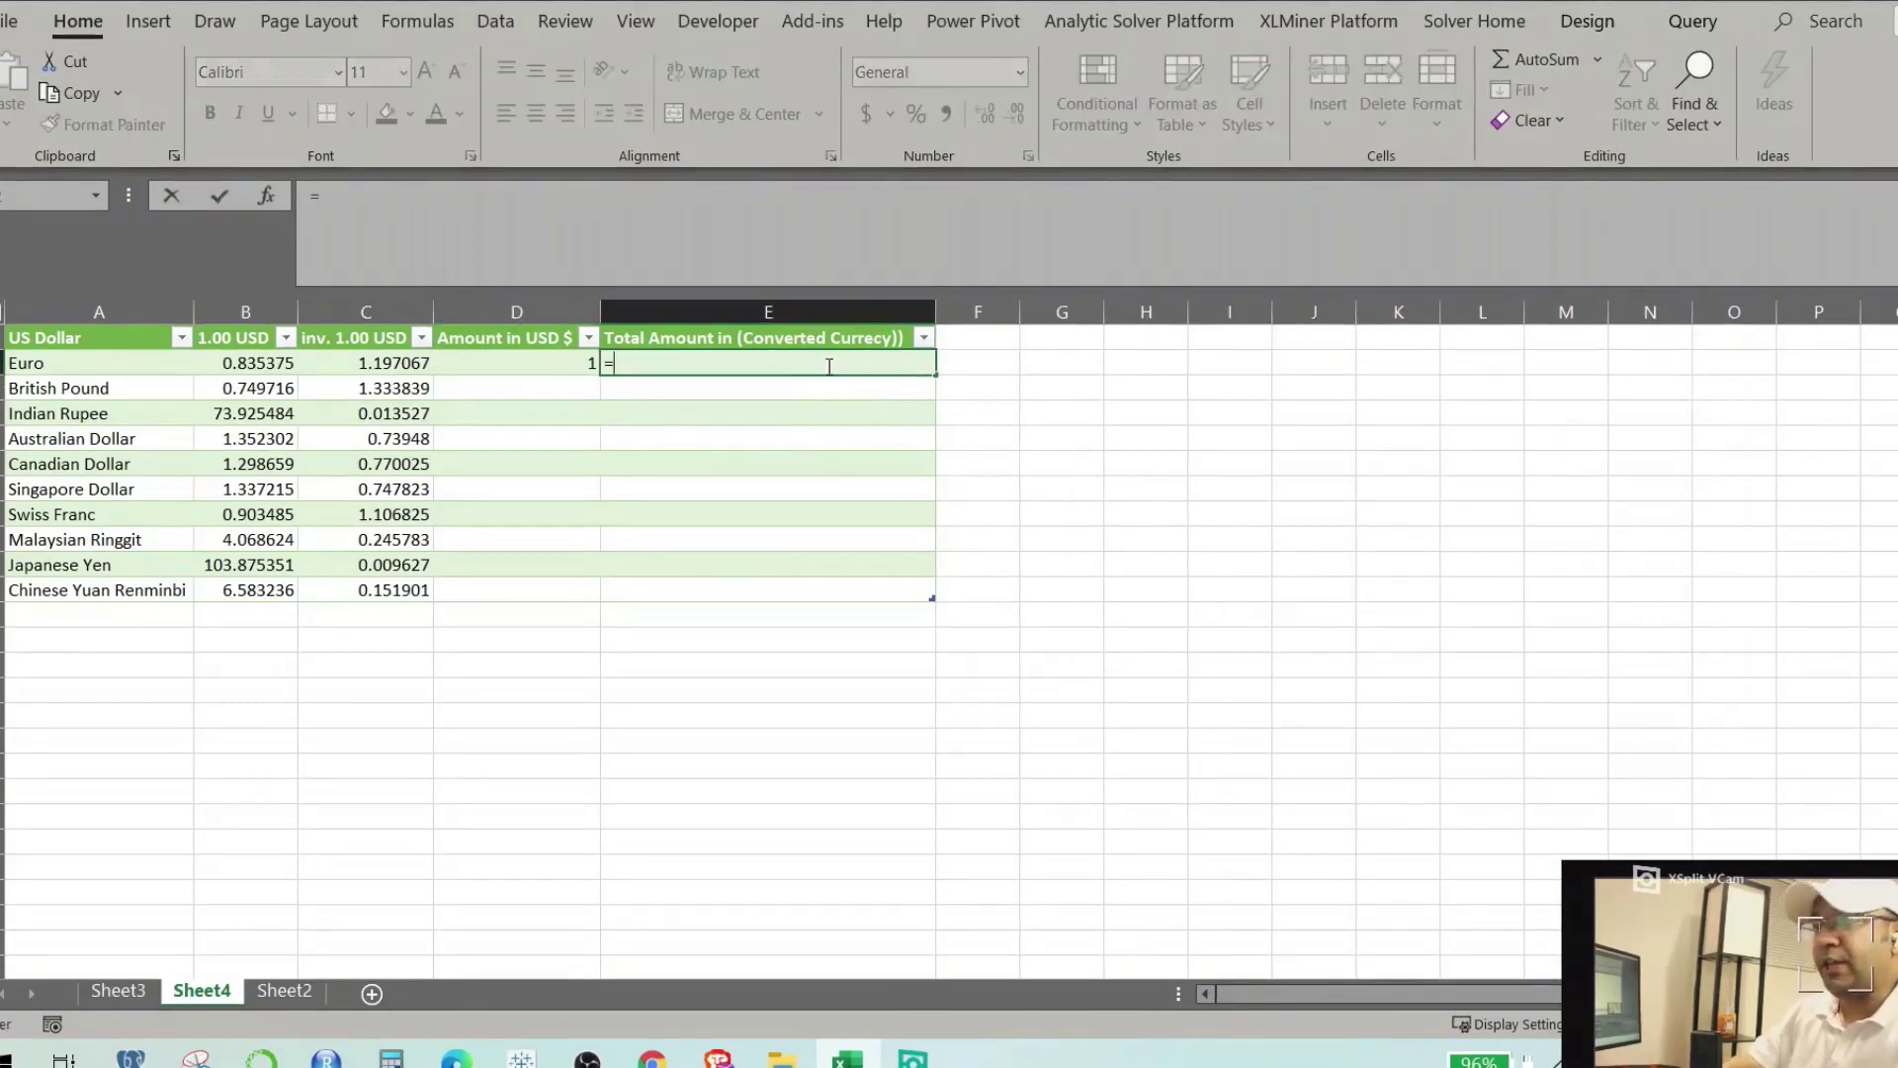
{"action": "left_click", "coordinate": [588, 362]}
{"action": "type", "text": "*"}
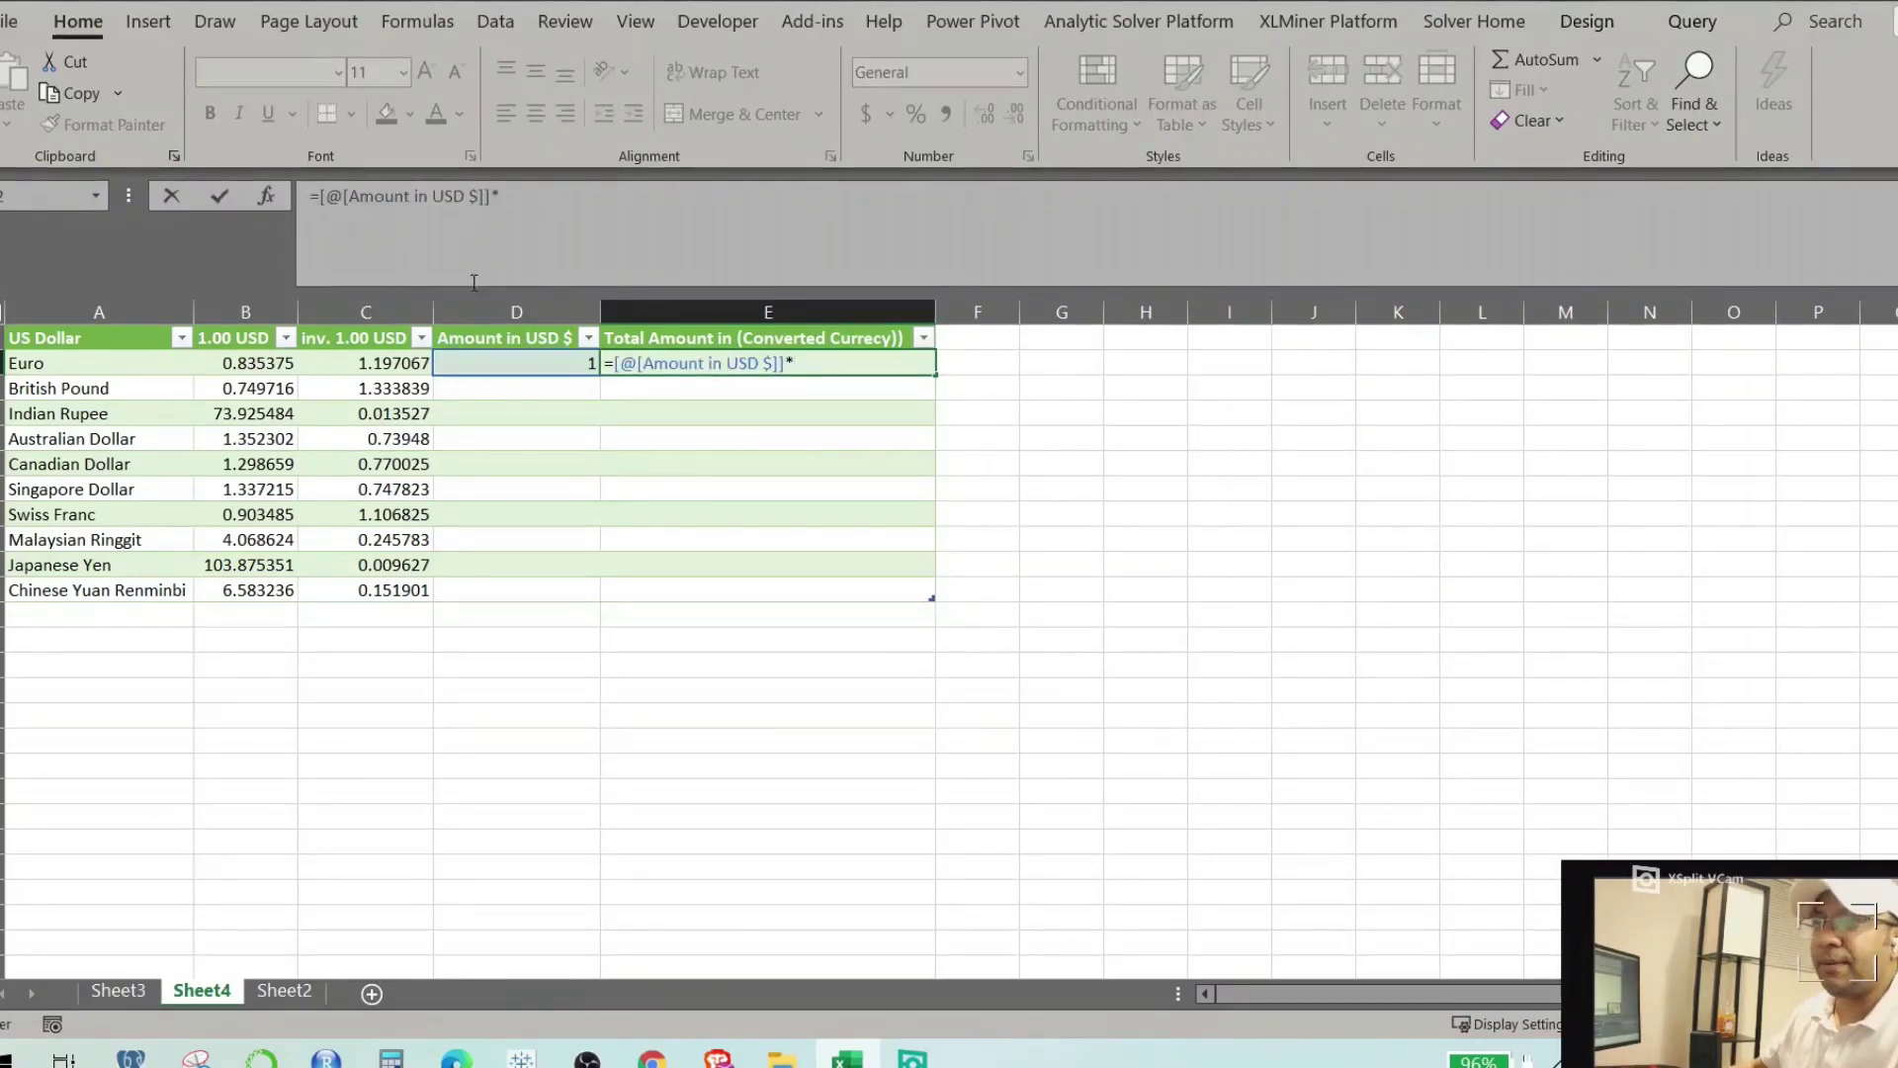
{"action": "left_click", "coordinate": [243, 360]}
{"action": "key", "text": "Return"}
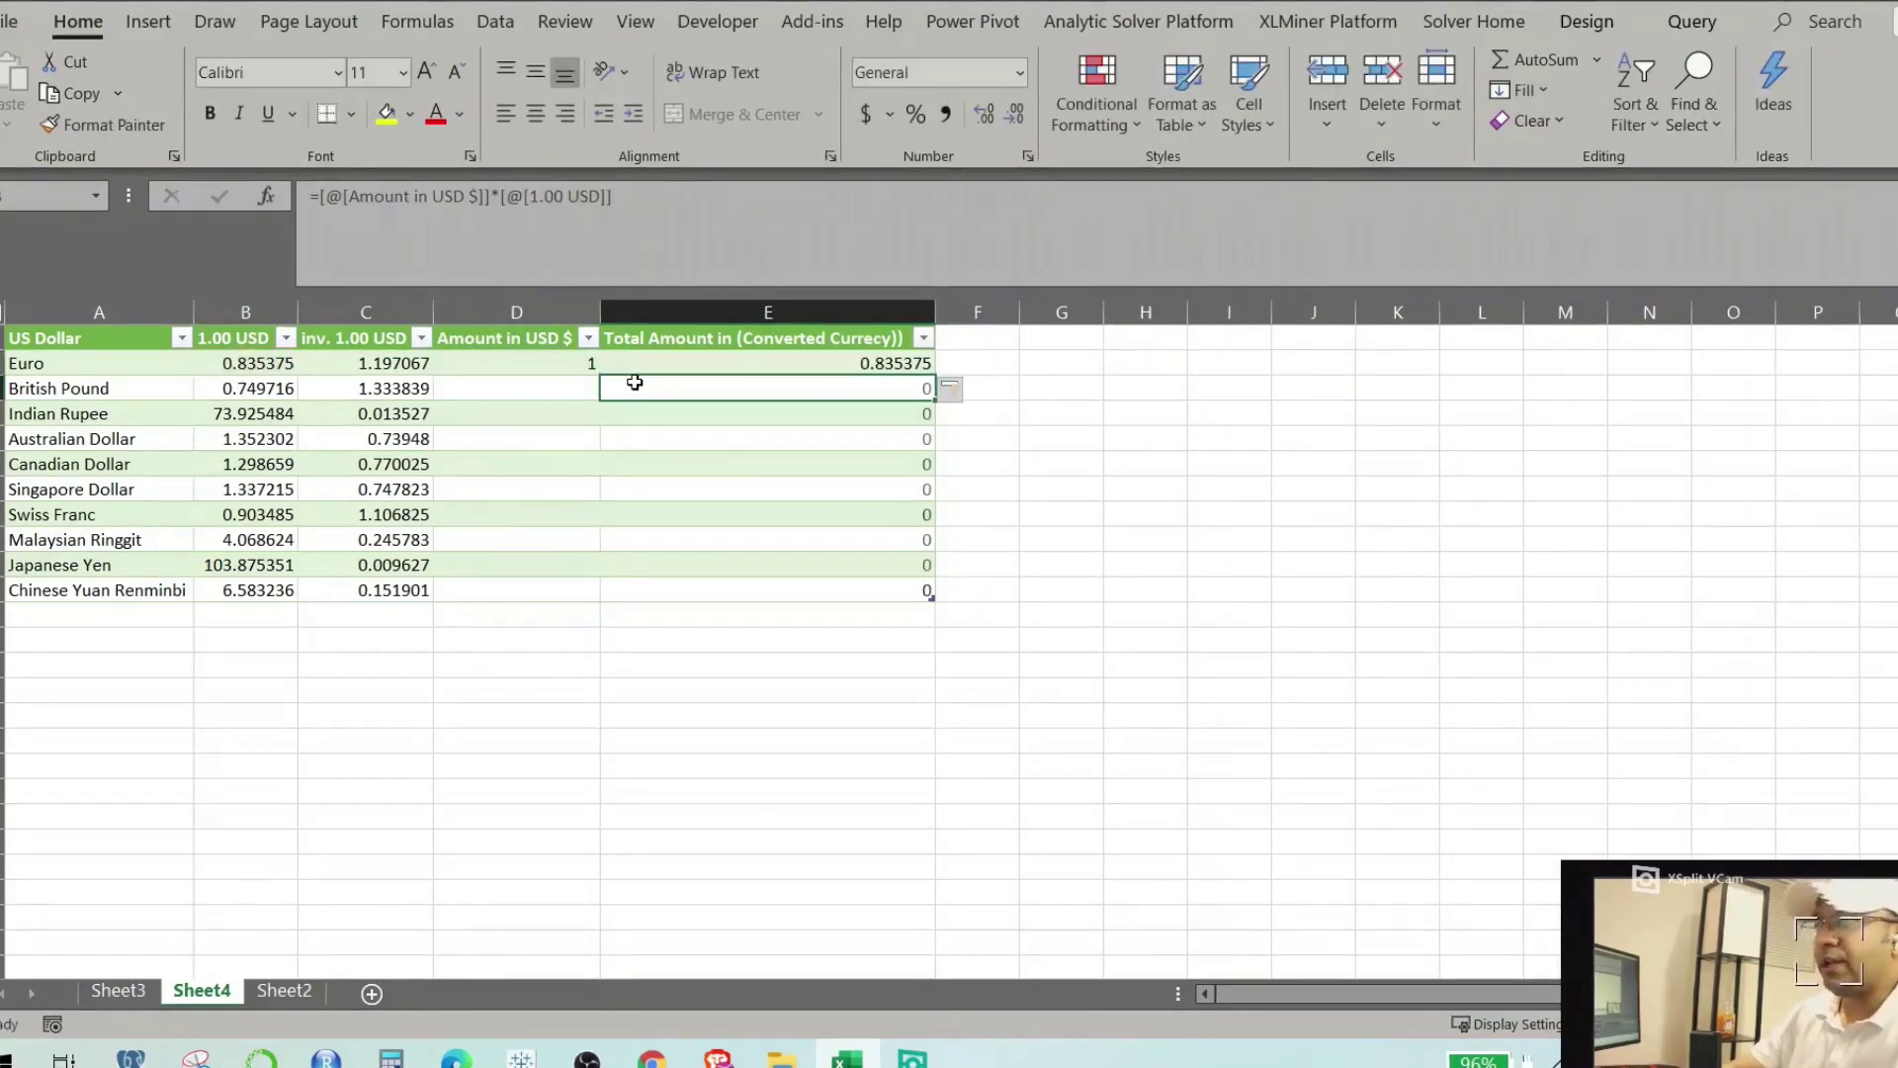
{"action": "left_click", "coordinate": [926, 366]}
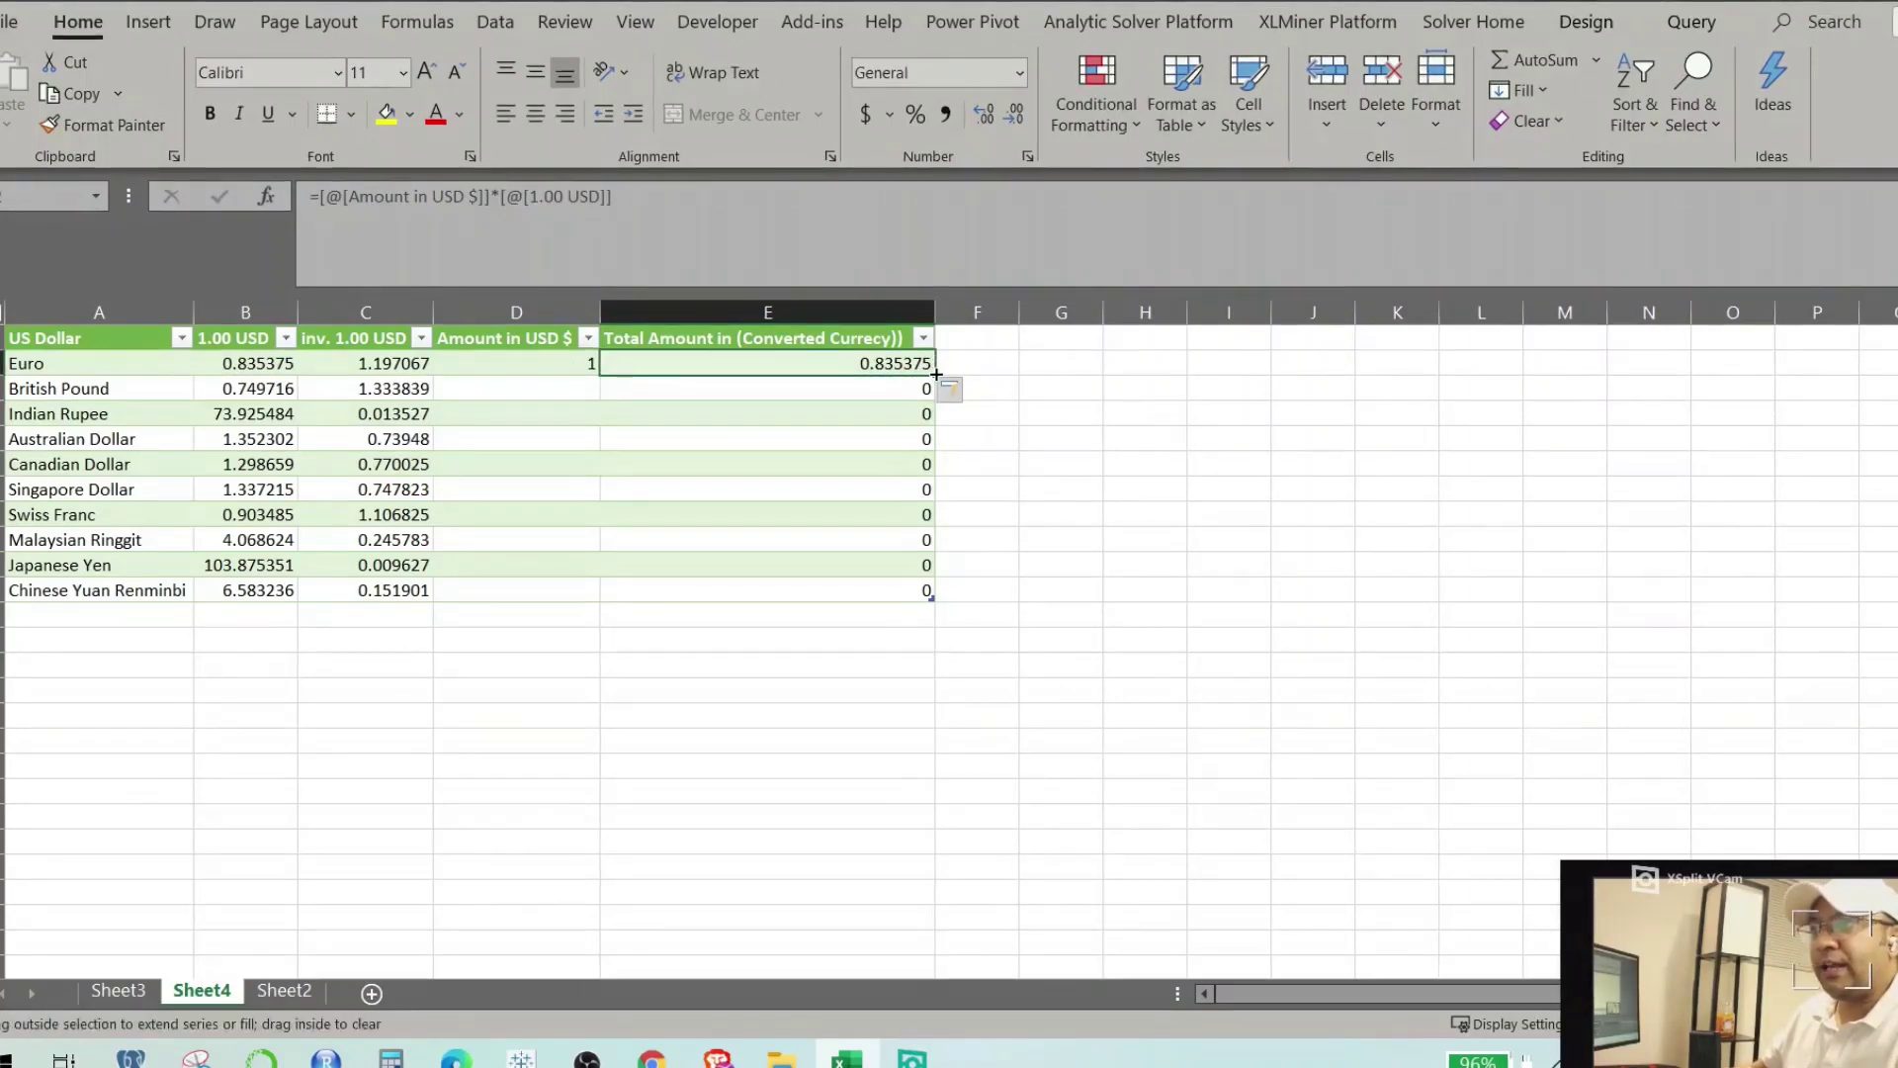
{"action": "double_click", "coordinate": [934, 375]}
Enter 1 for British Pound and Indian Rupee, then fill the amount 1 down to every currency.
{"action": "left_click", "coordinate": [578, 387]}
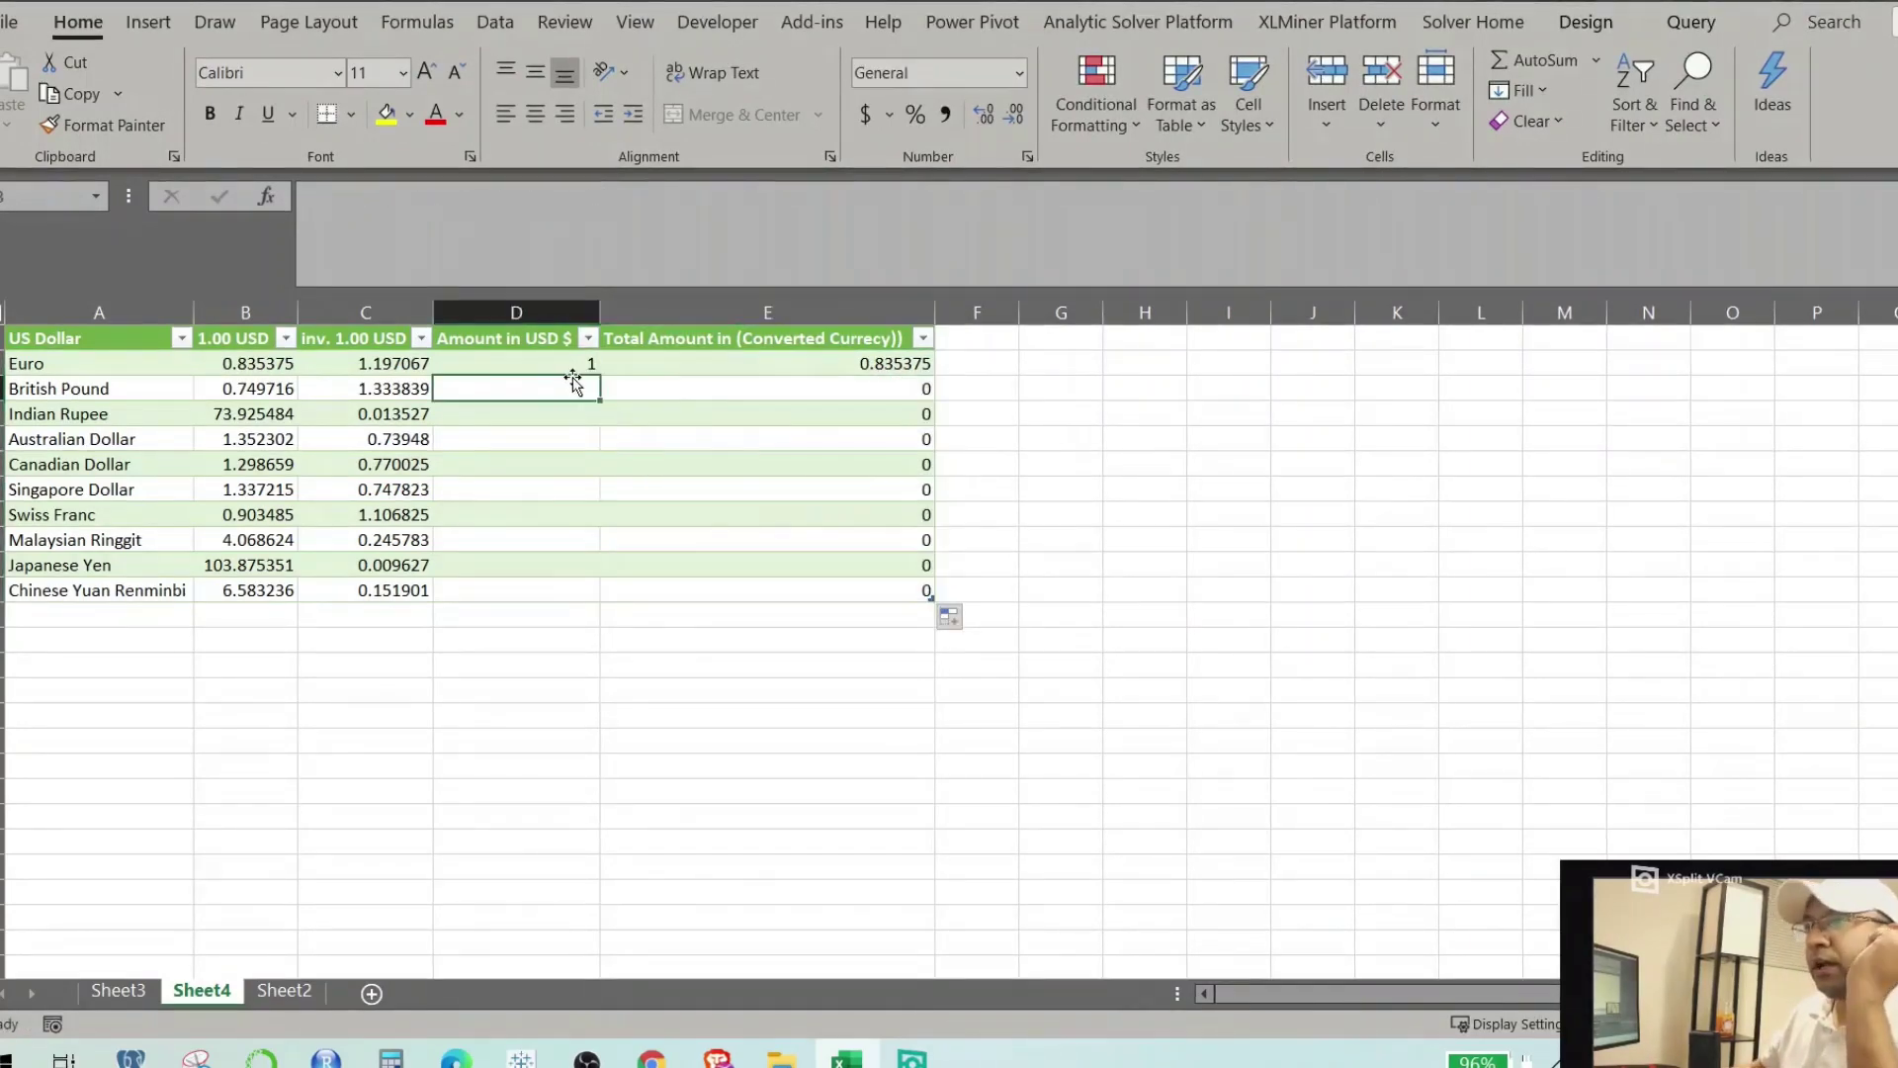
{"action": "type", "text": "1"}
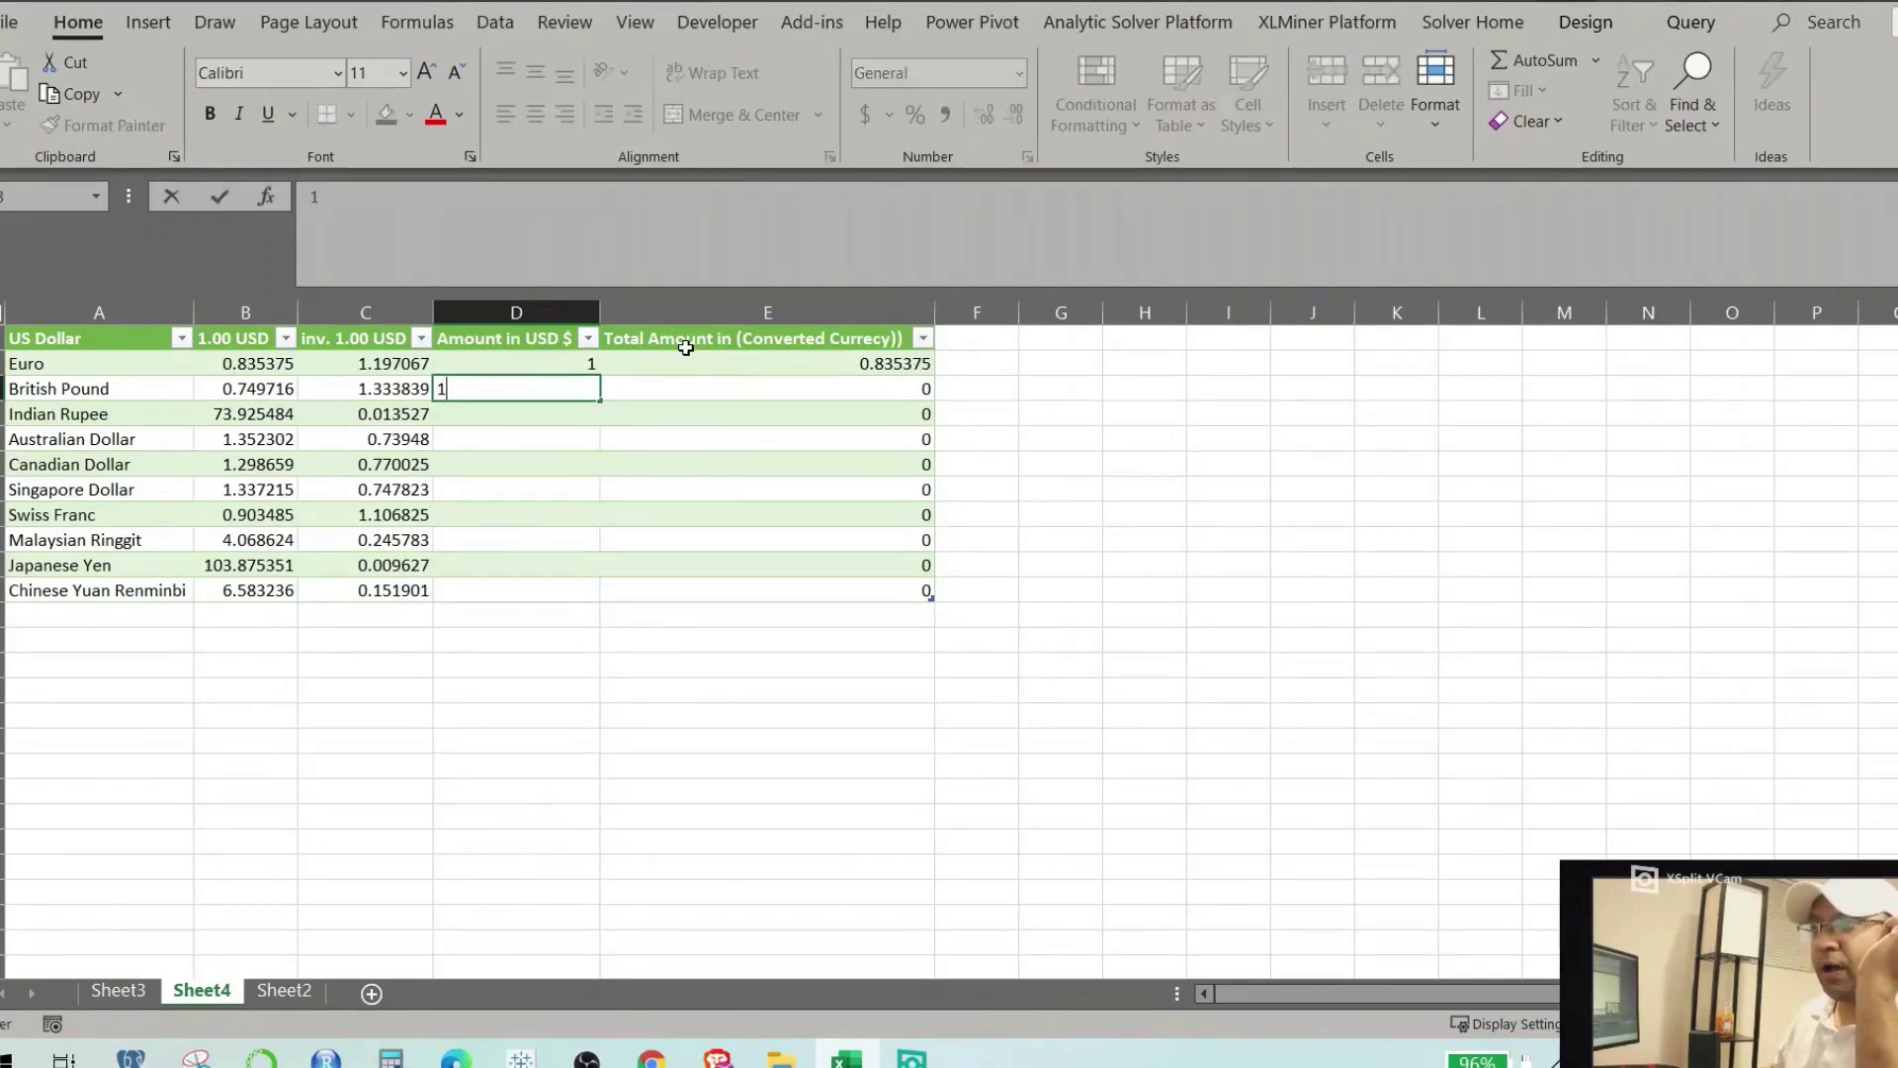
{"action": "key", "text": "Return"}
{"action": "type", "text": "1"}
{"action": "key", "text": "Return"}
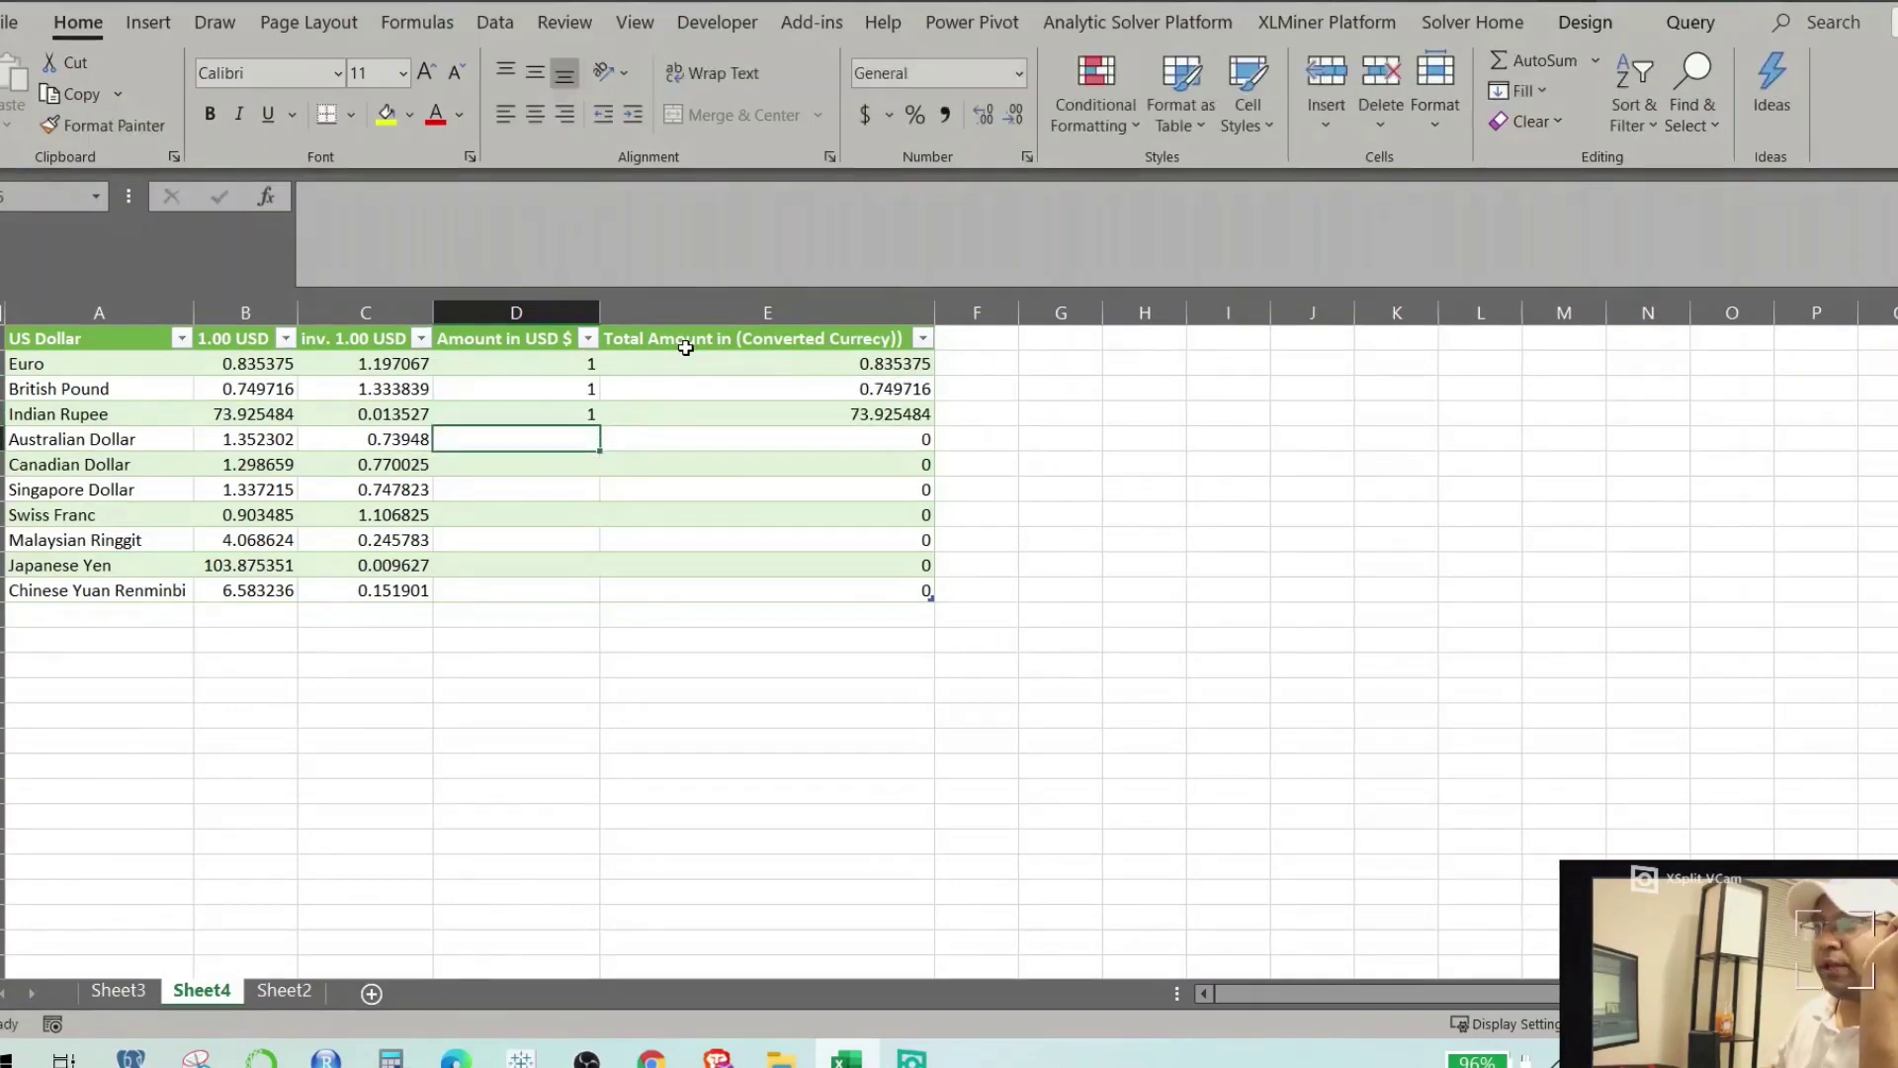
{"action": "left_click_drag", "start_coordinate": [593, 365], "coordinate": [592, 430]}
{"action": "left_click_drag", "start_coordinate": [591, 364], "coordinate": [593, 415]}
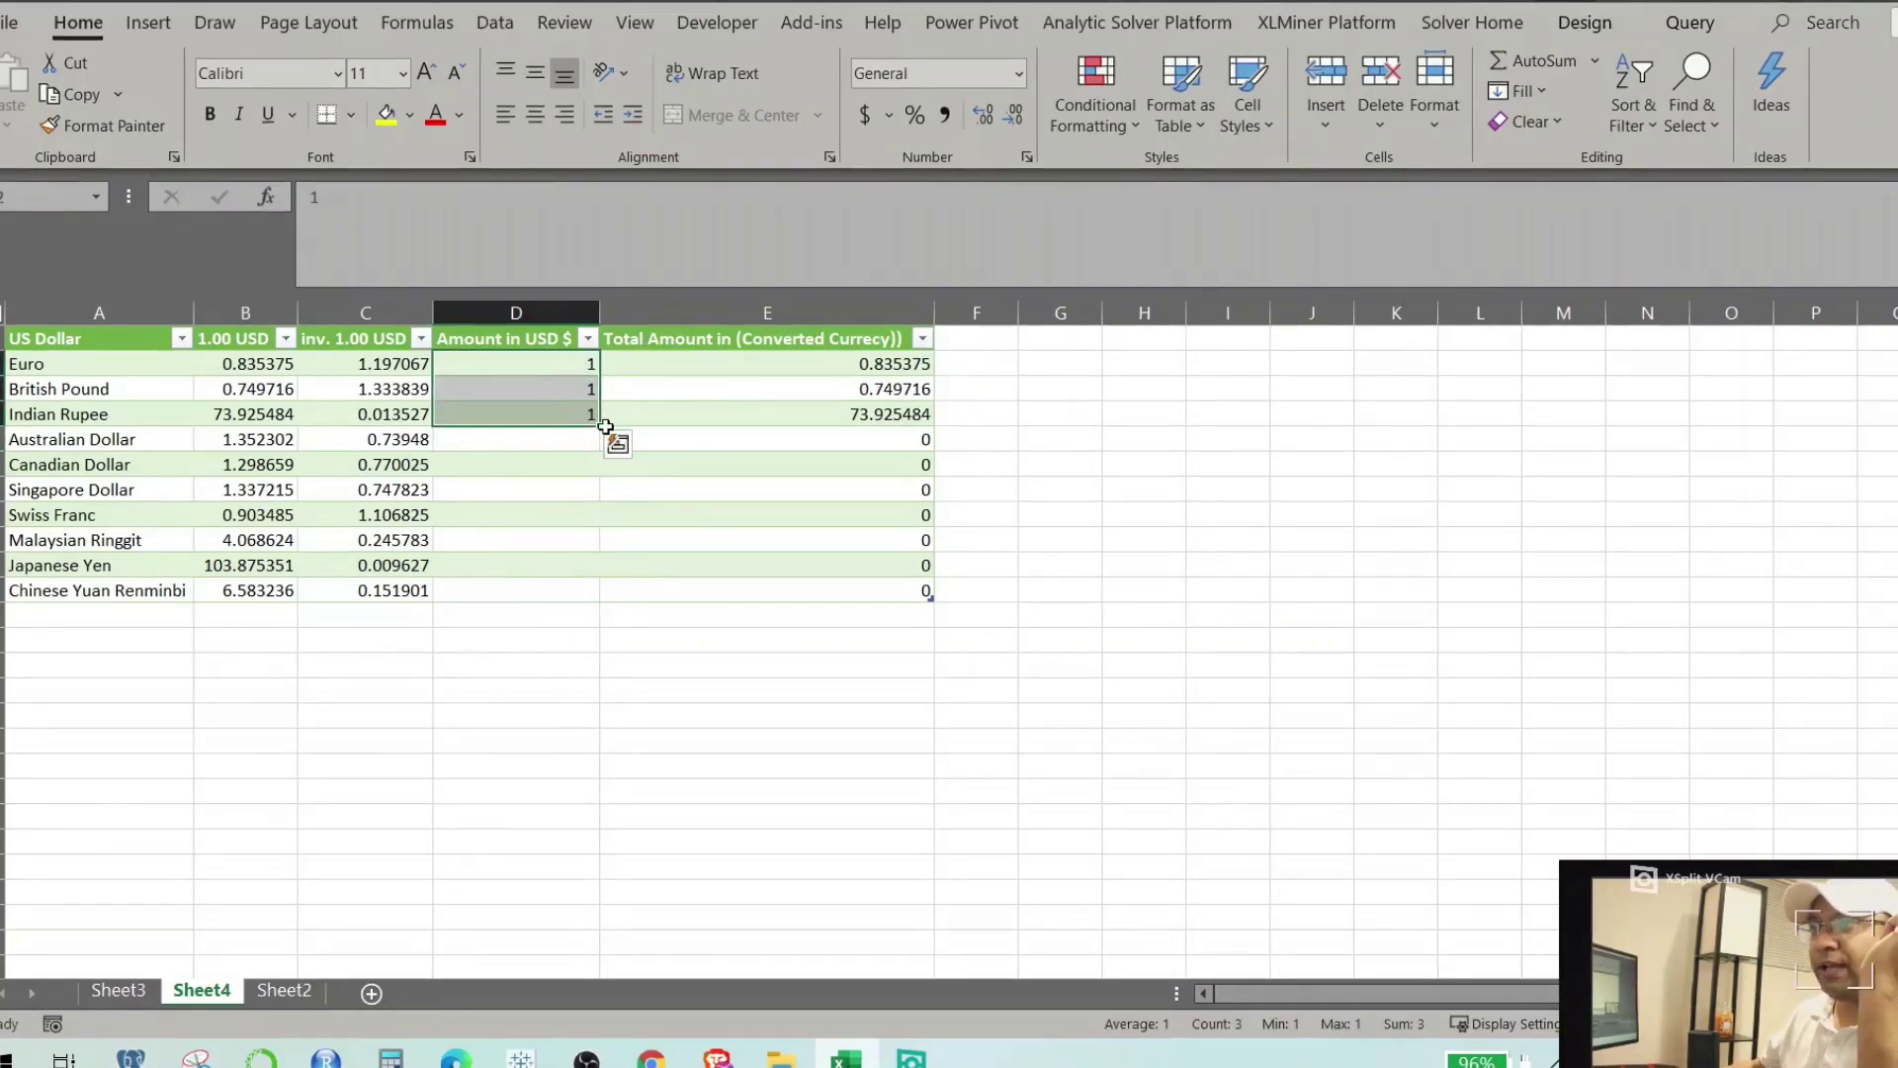
{"action": "double_click", "coordinate": [601, 427]}
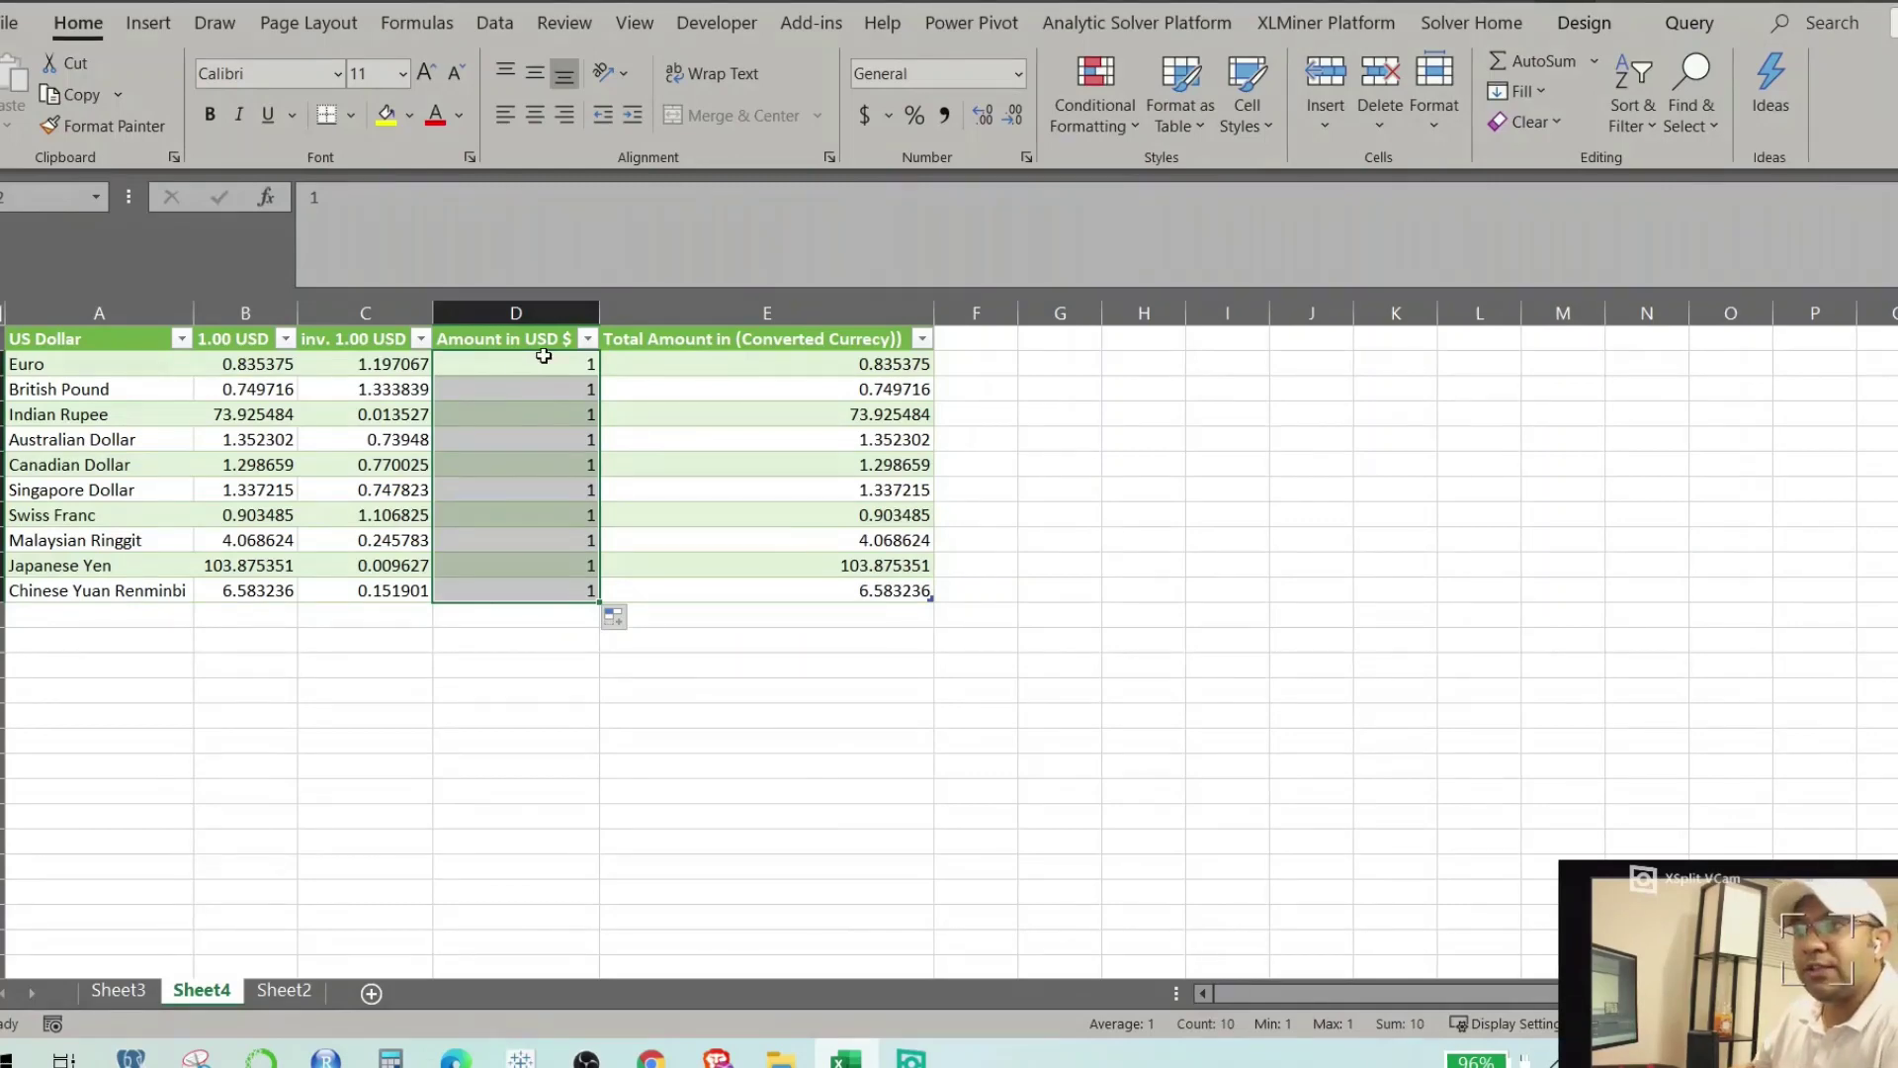
{"action": "left_click", "coordinate": [903, 374]}
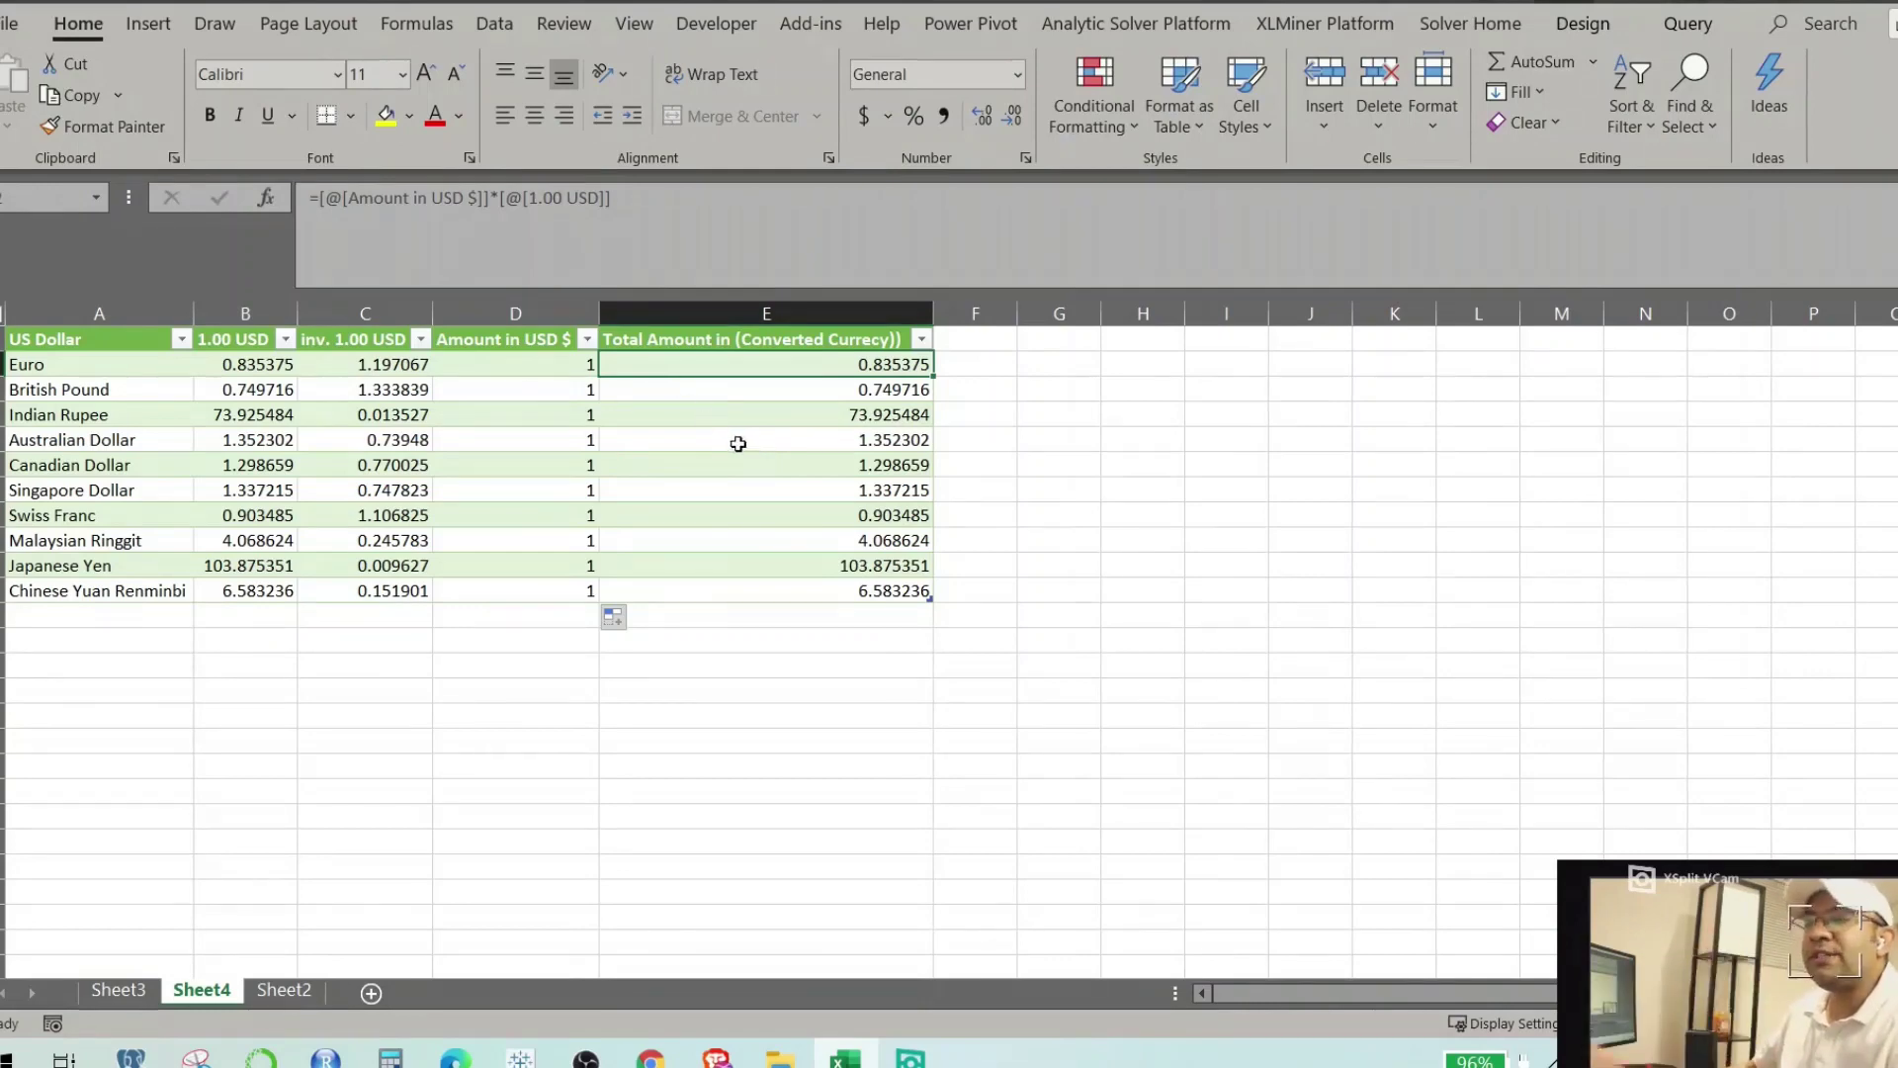
Check the copied Total Amount formulas and dismiss the Auto Fill Options.
{"action": "left_click", "coordinate": [737, 441]}
{"action": "left_click", "coordinate": [615, 620]}
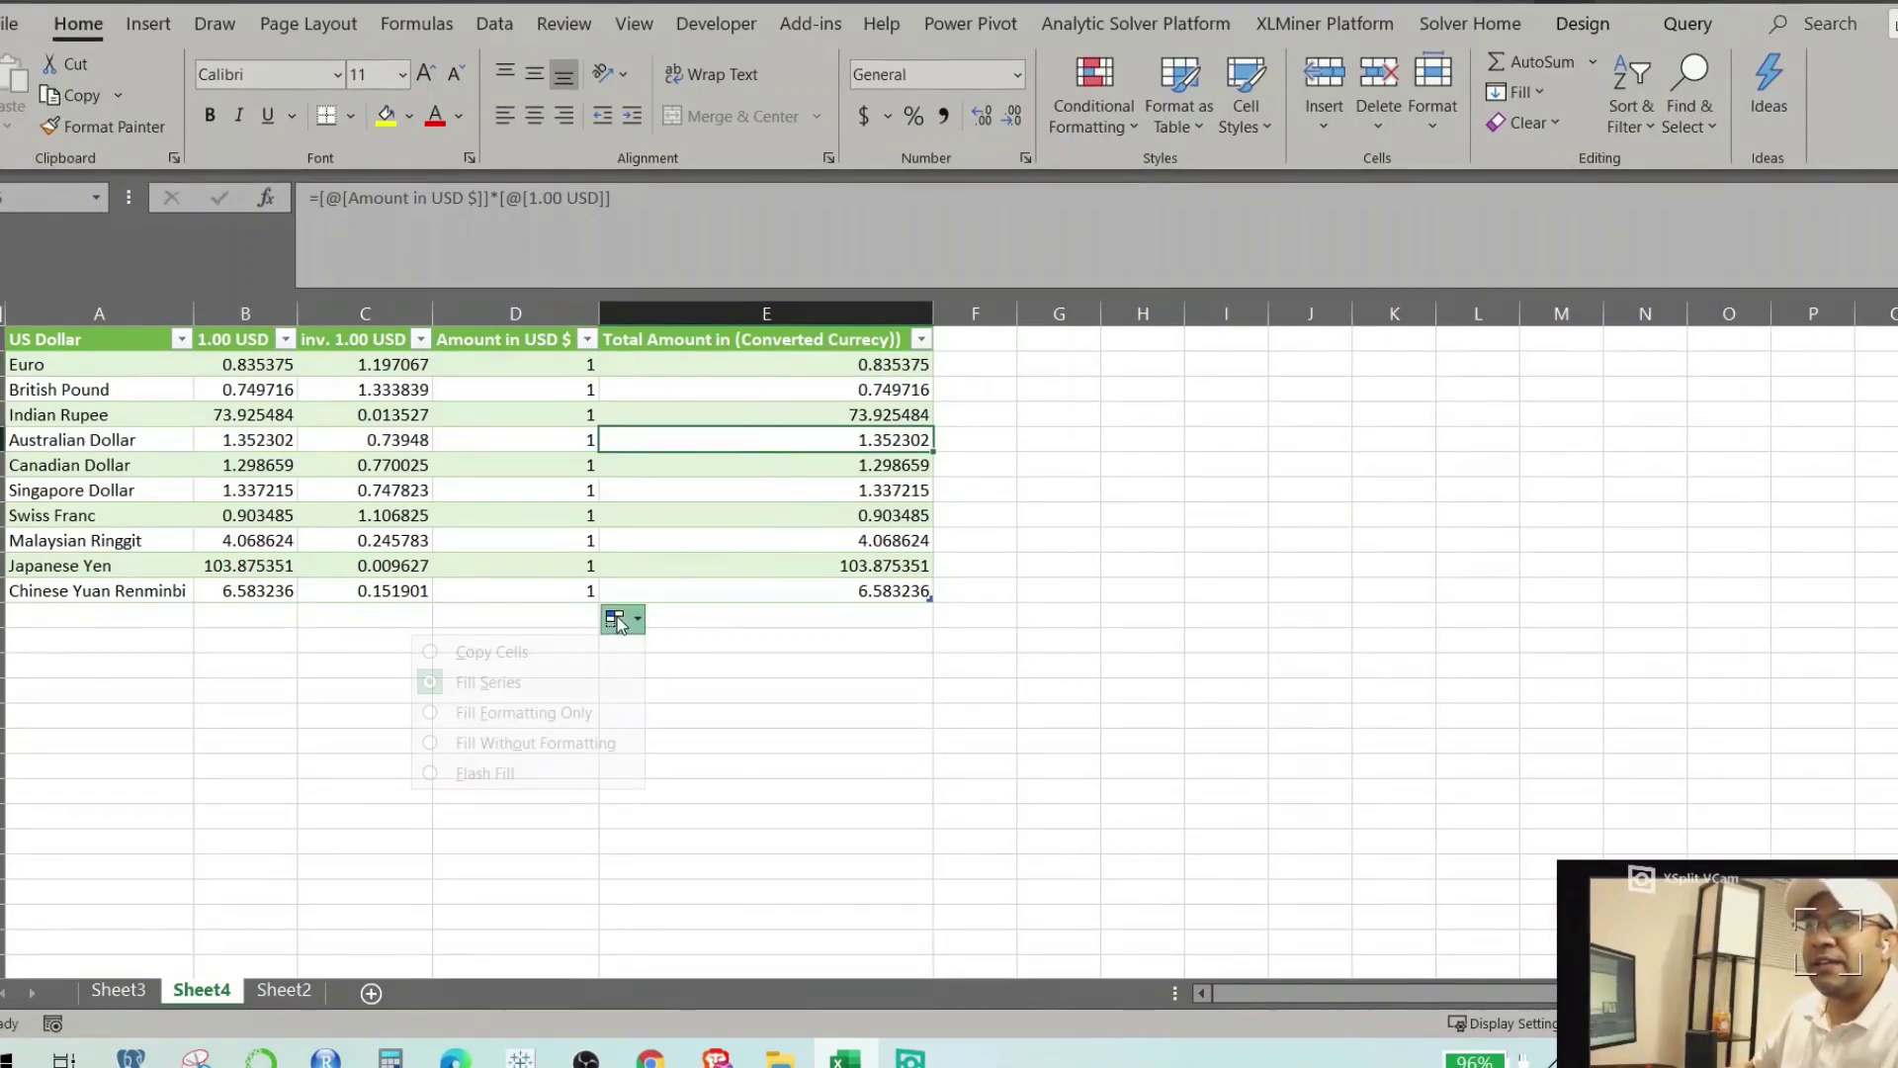
{"action": "left_click", "coordinate": [729, 539]}
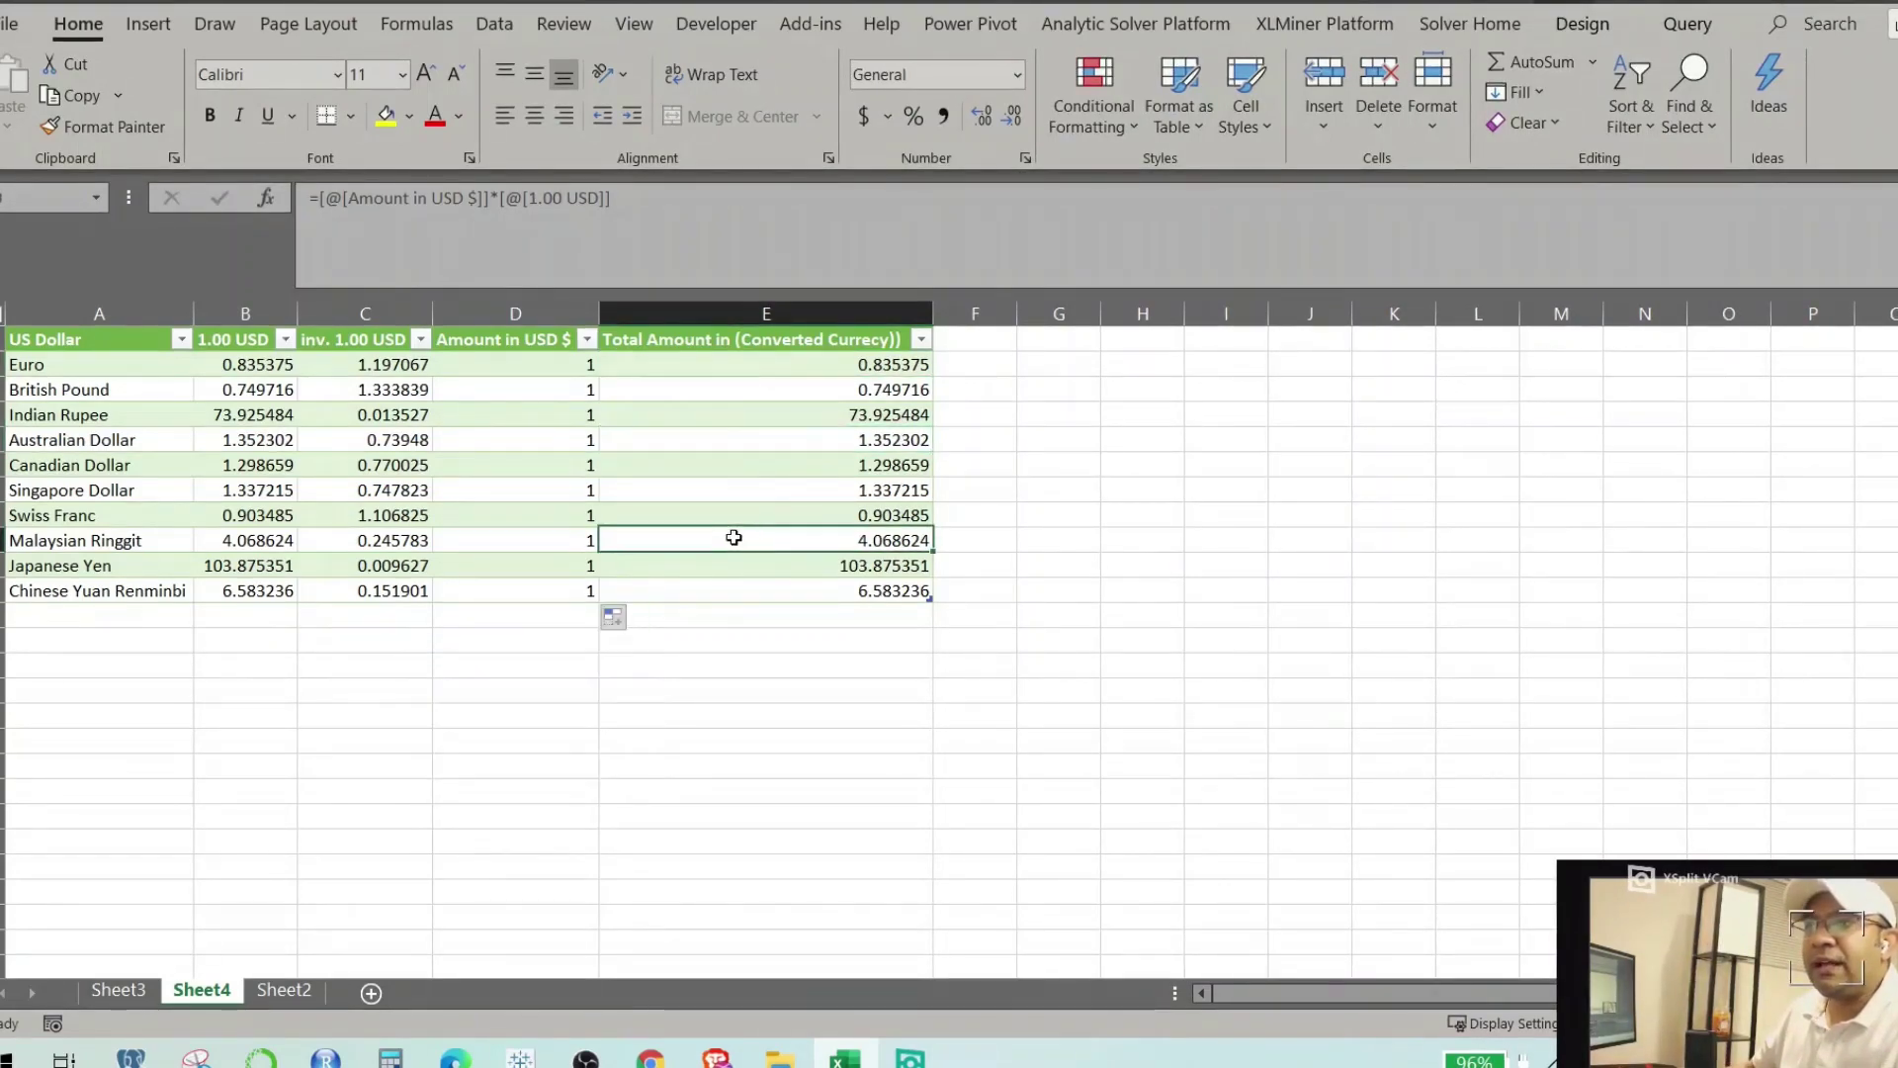
{"action": "left_click", "coordinate": [843, 398]}
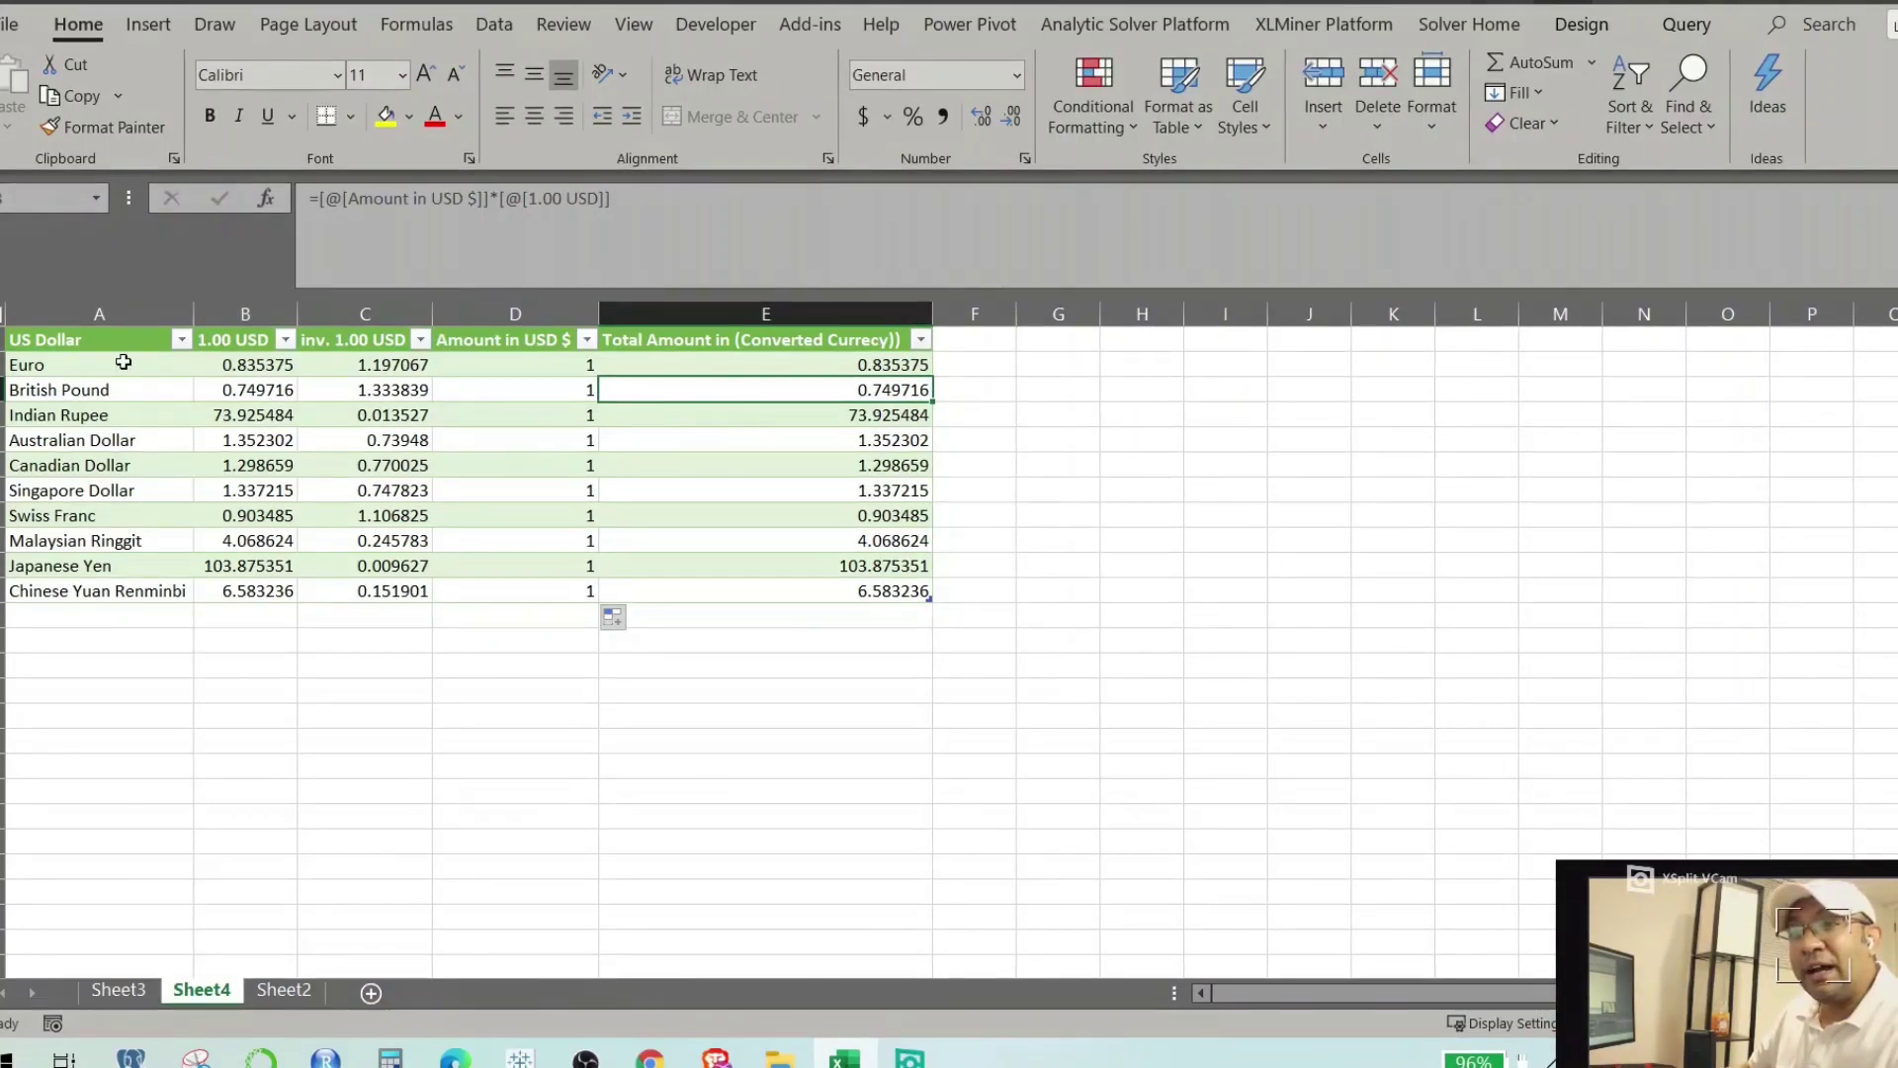
Refresh All from the Data tab to pull updated live USD rates into the table.
{"action": "left_click_drag", "start_coordinate": [99, 365], "coordinate": [239, 591]}
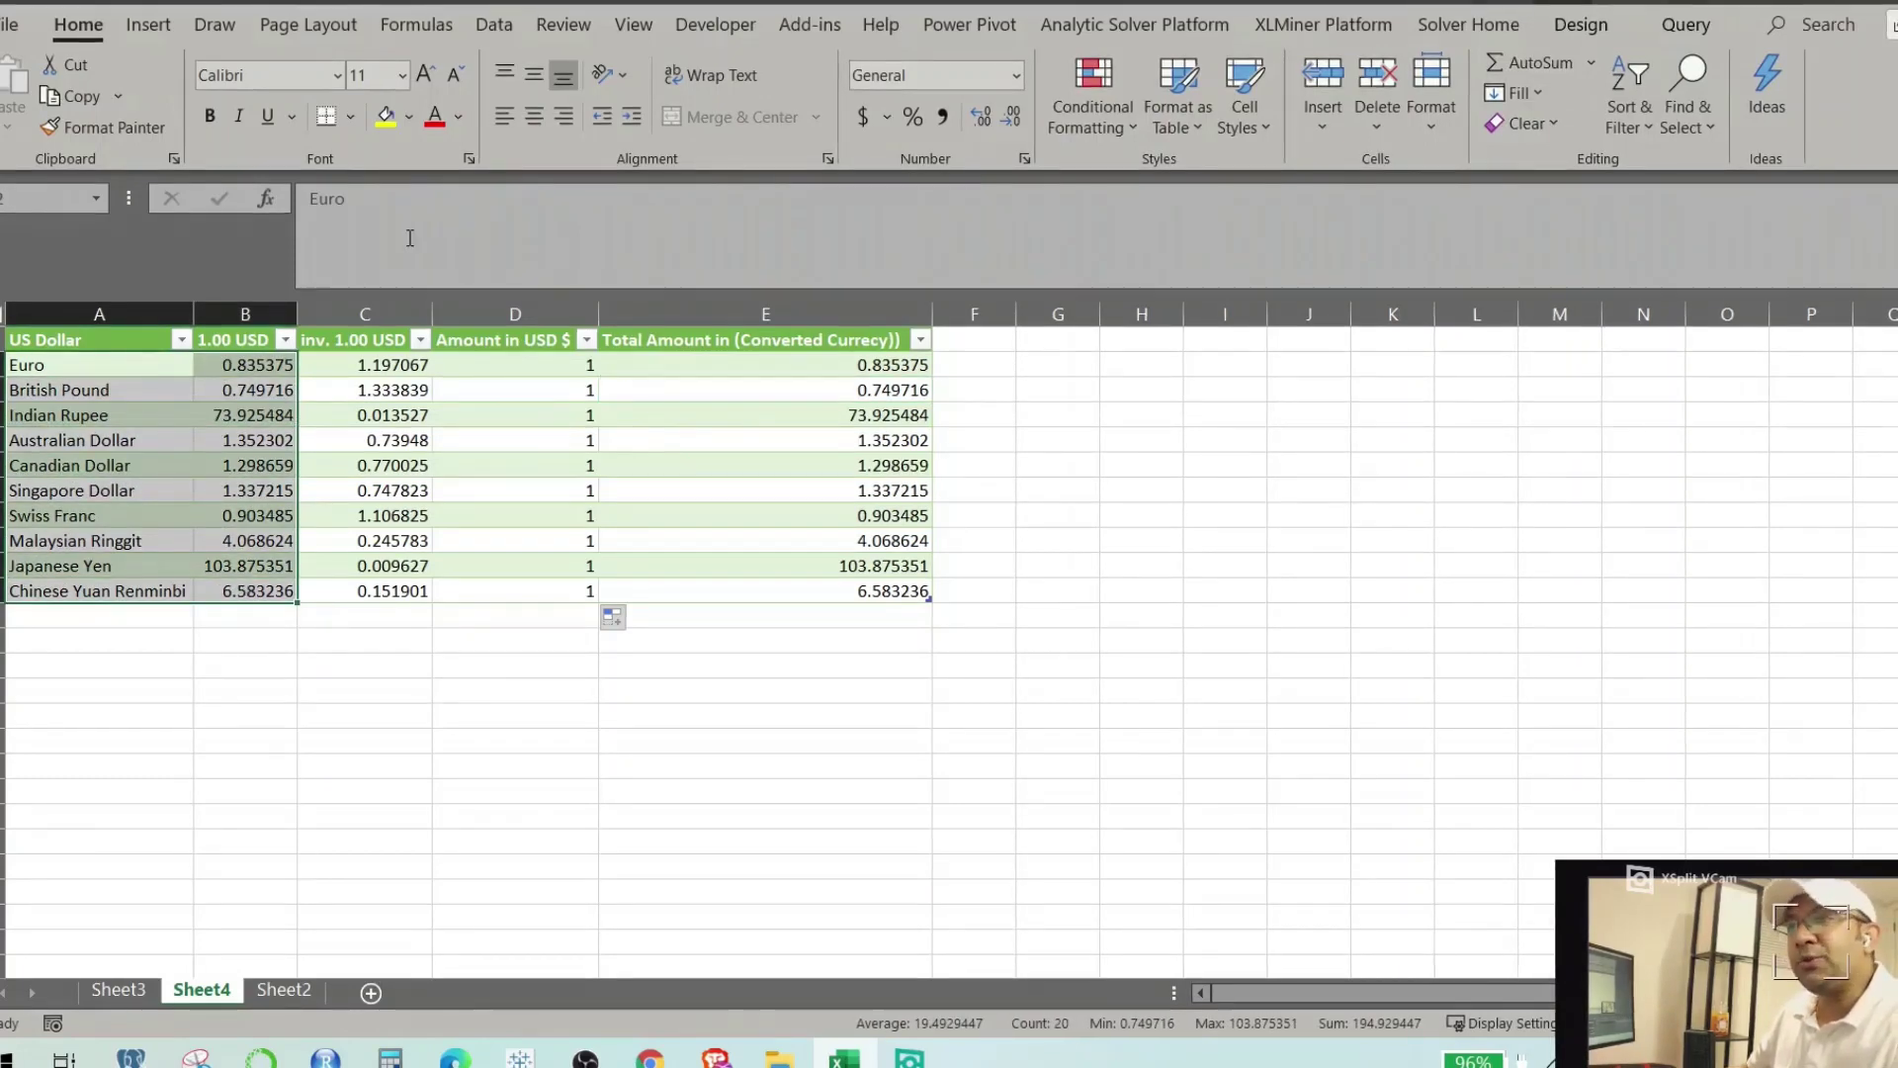
{"action": "left_click", "coordinate": [489, 23]}
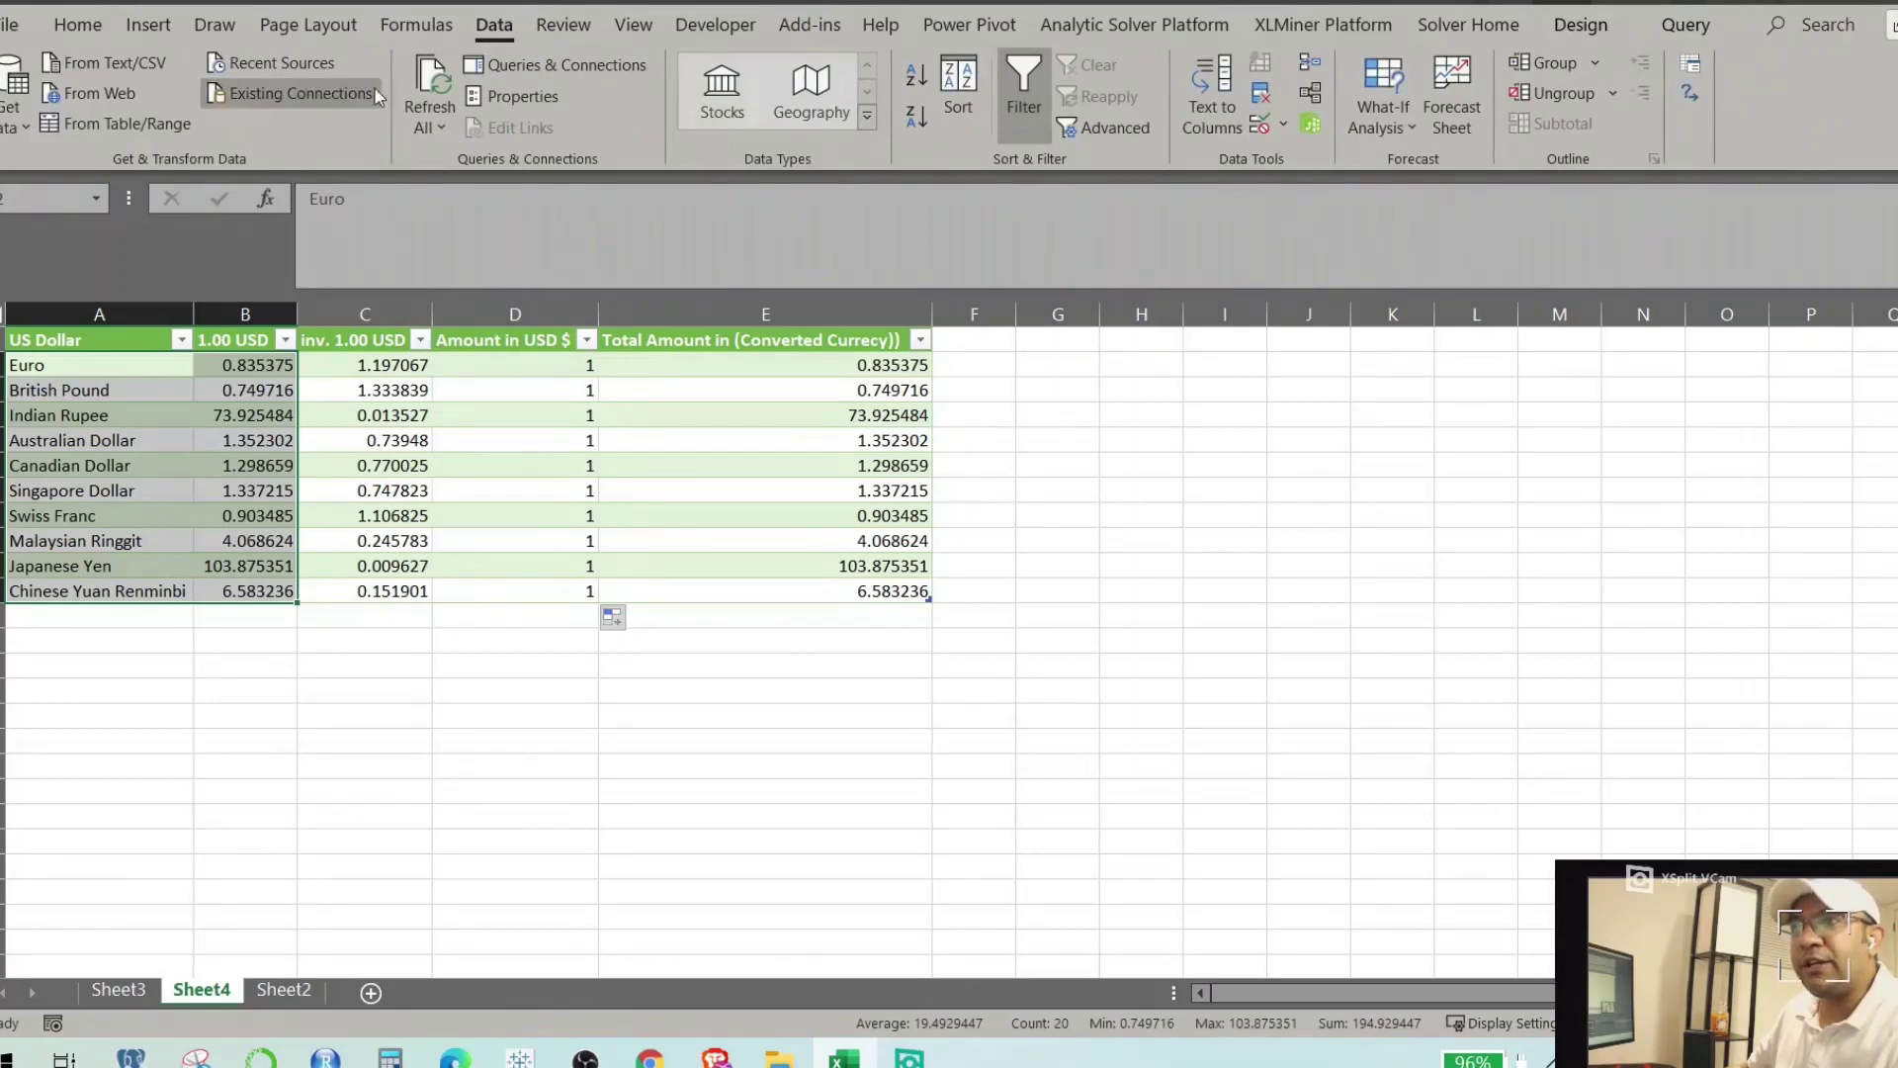
{"action": "left_click", "coordinate": [430, 91]}
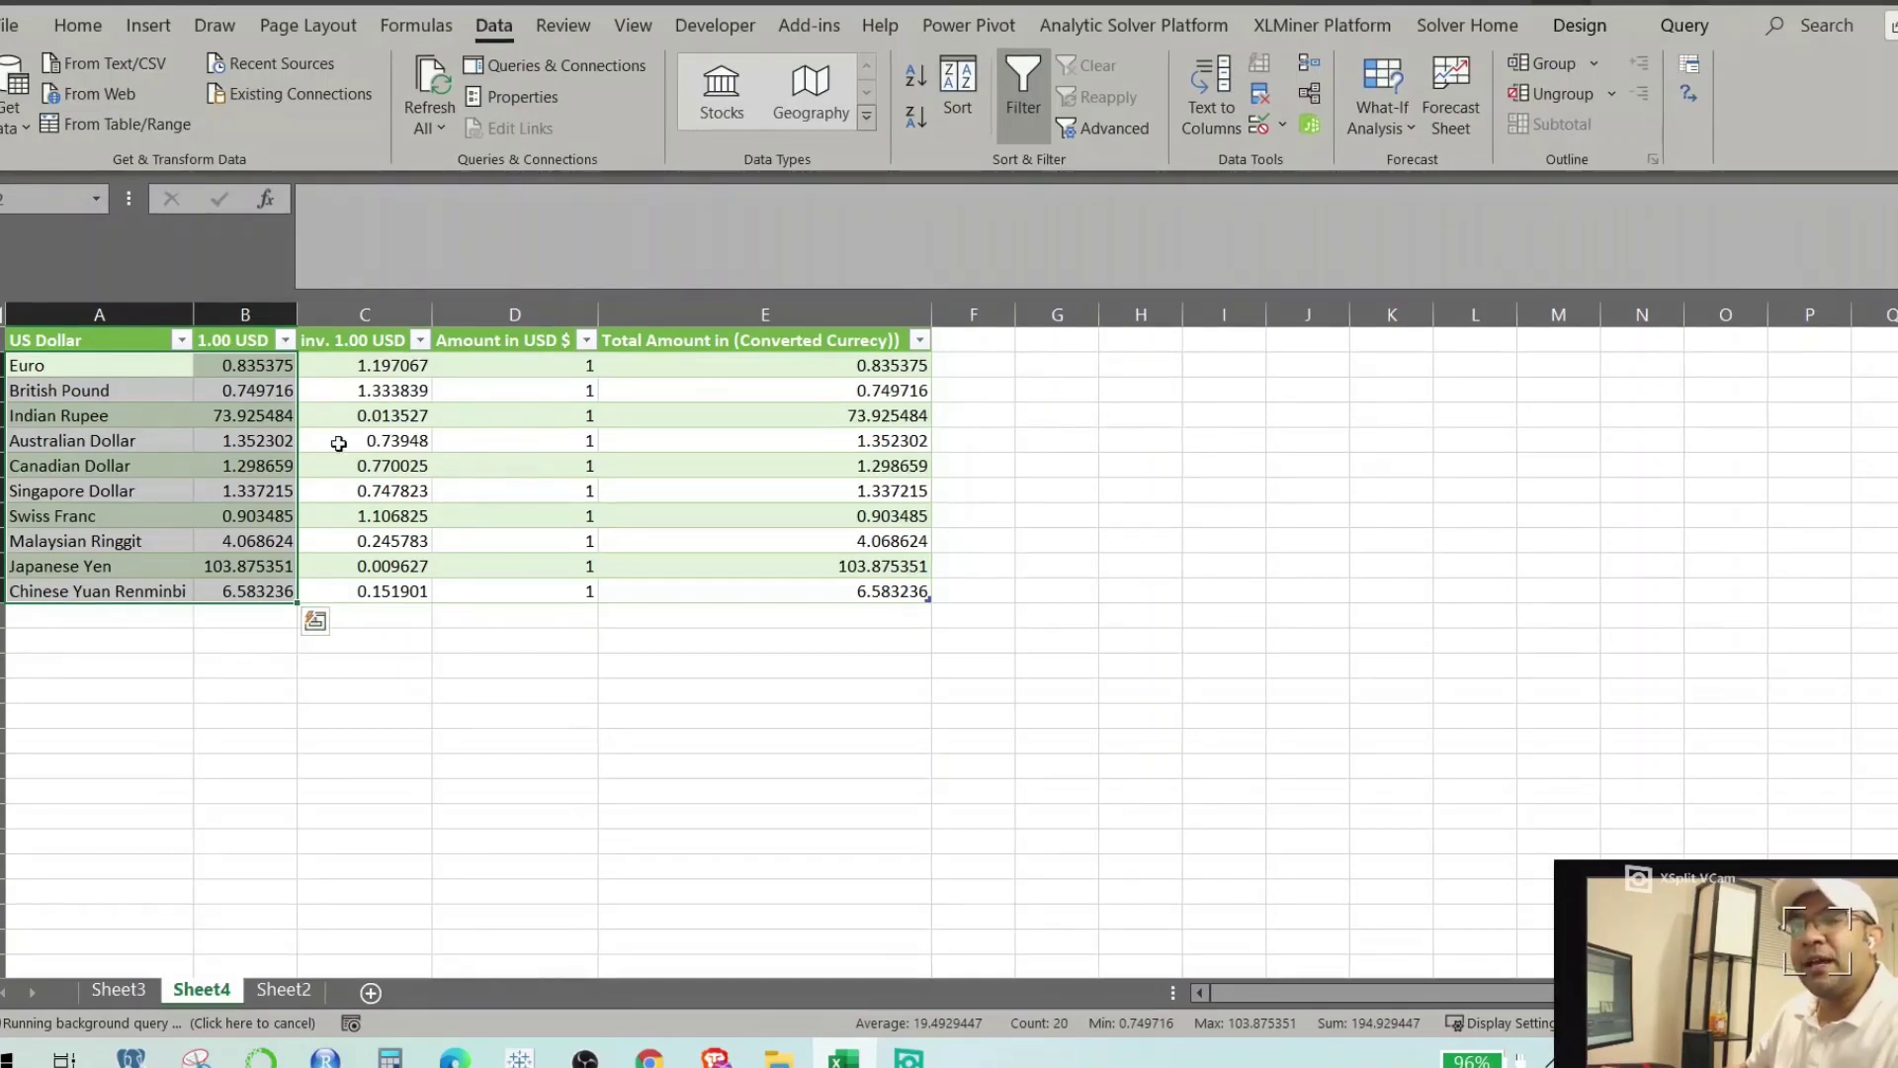
{"action": "left_click", "coordinate": [305, 466]}
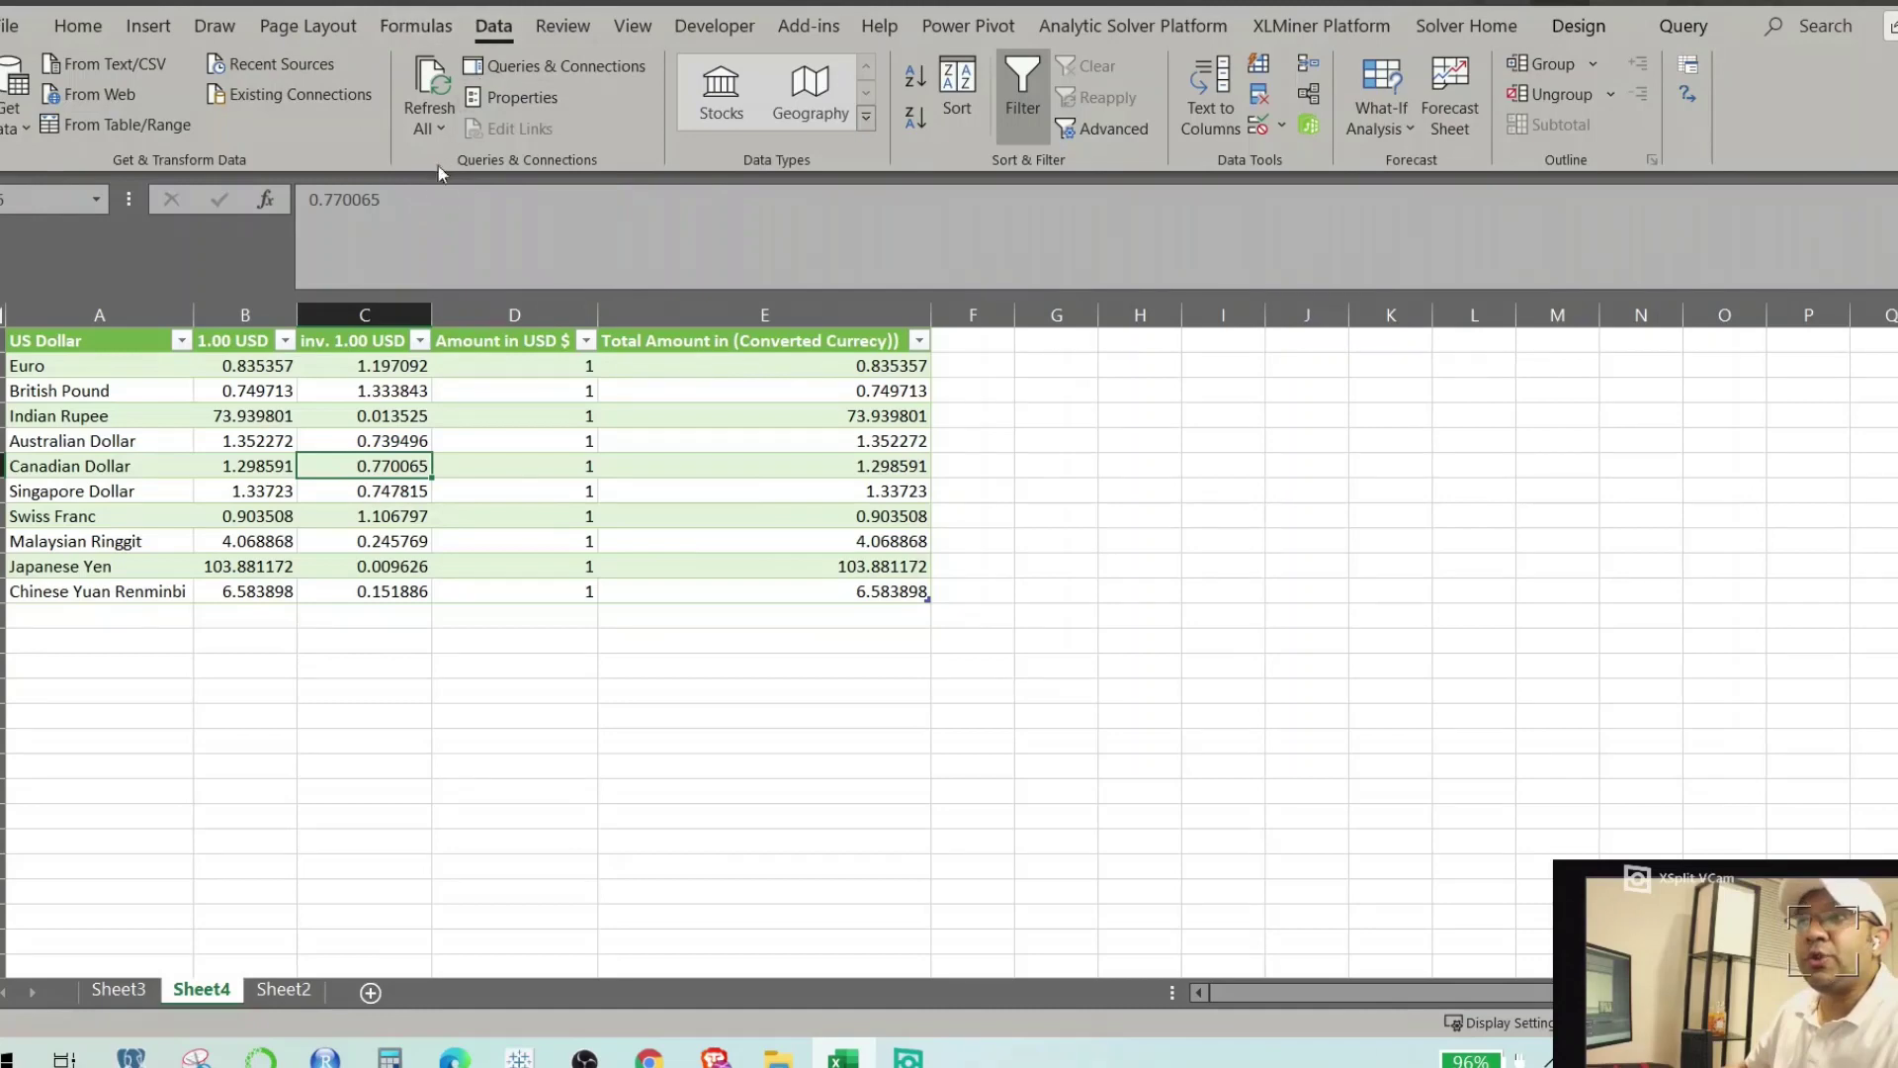
{"action": "left_click", "coordinate": [441, 139]}
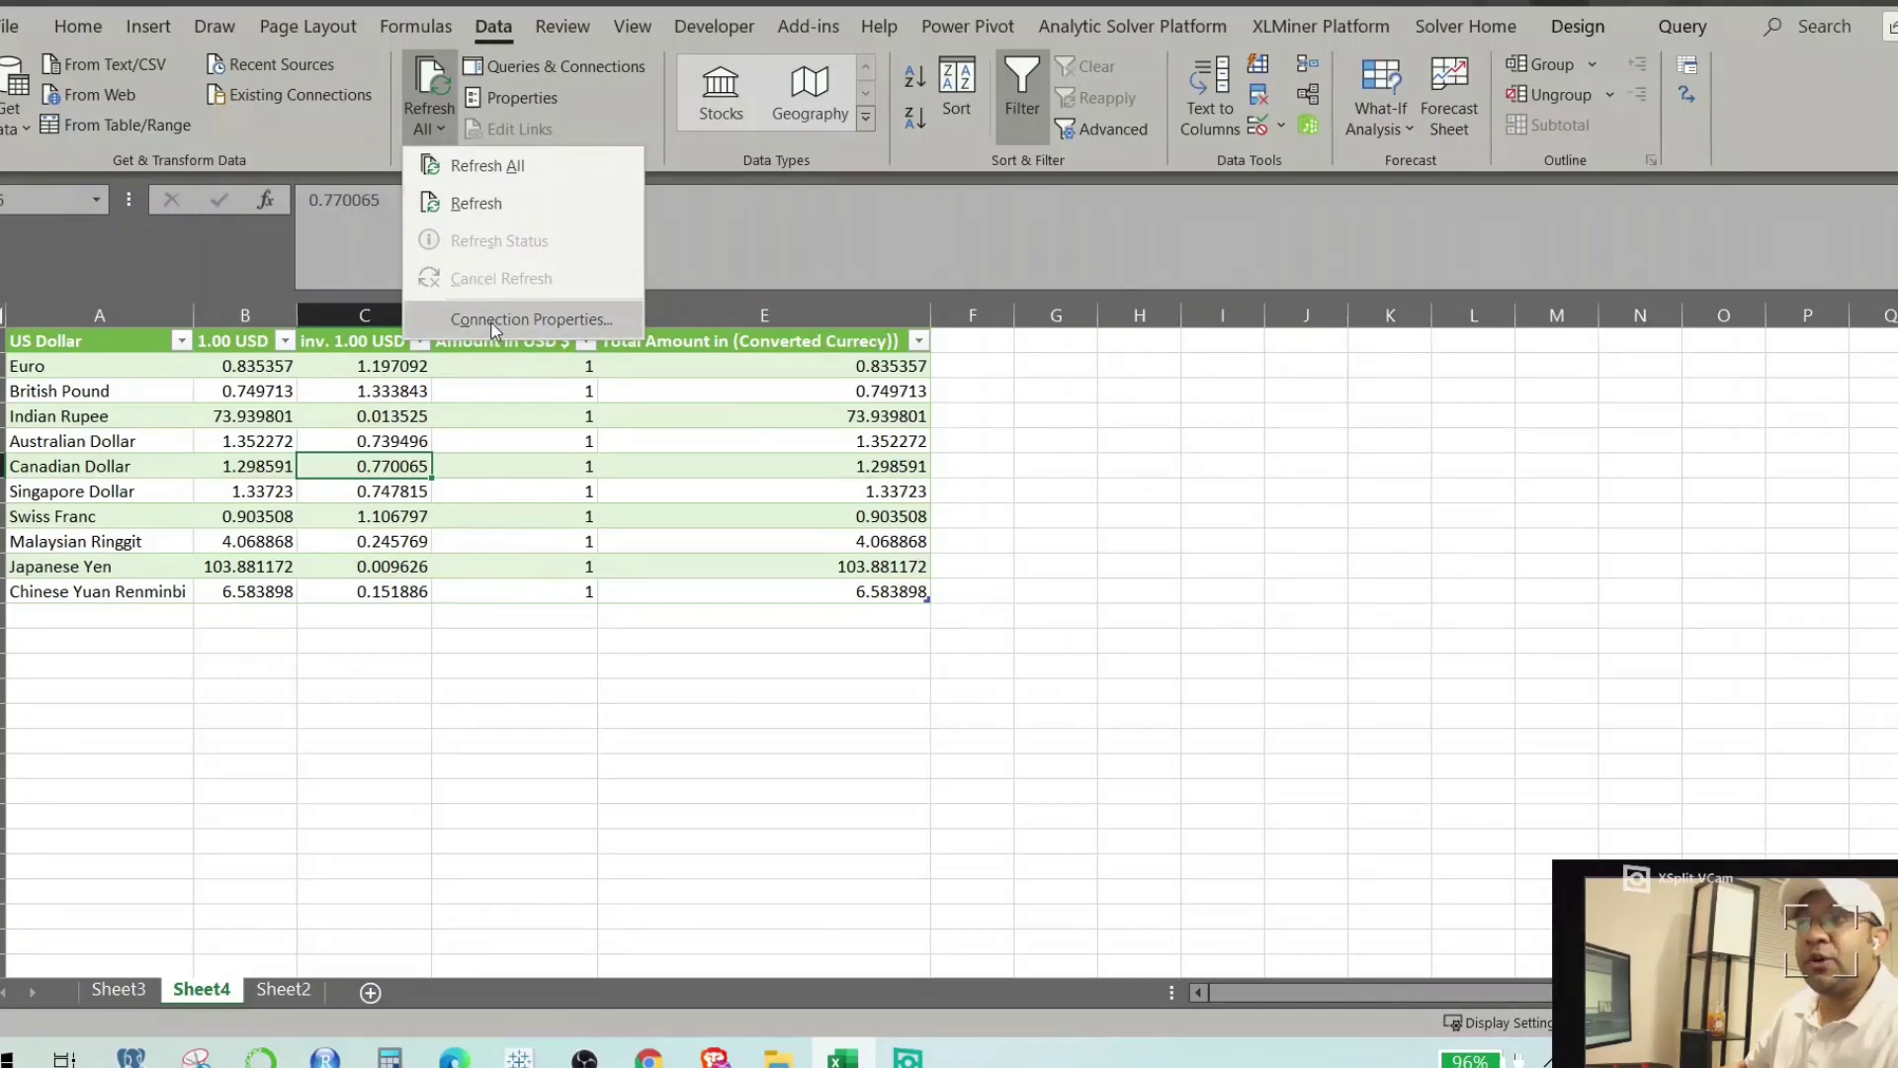
Set the query's connection properties to refresh every 5 minutes and when the file opens.
{"action": "key", "text": "Escape"}
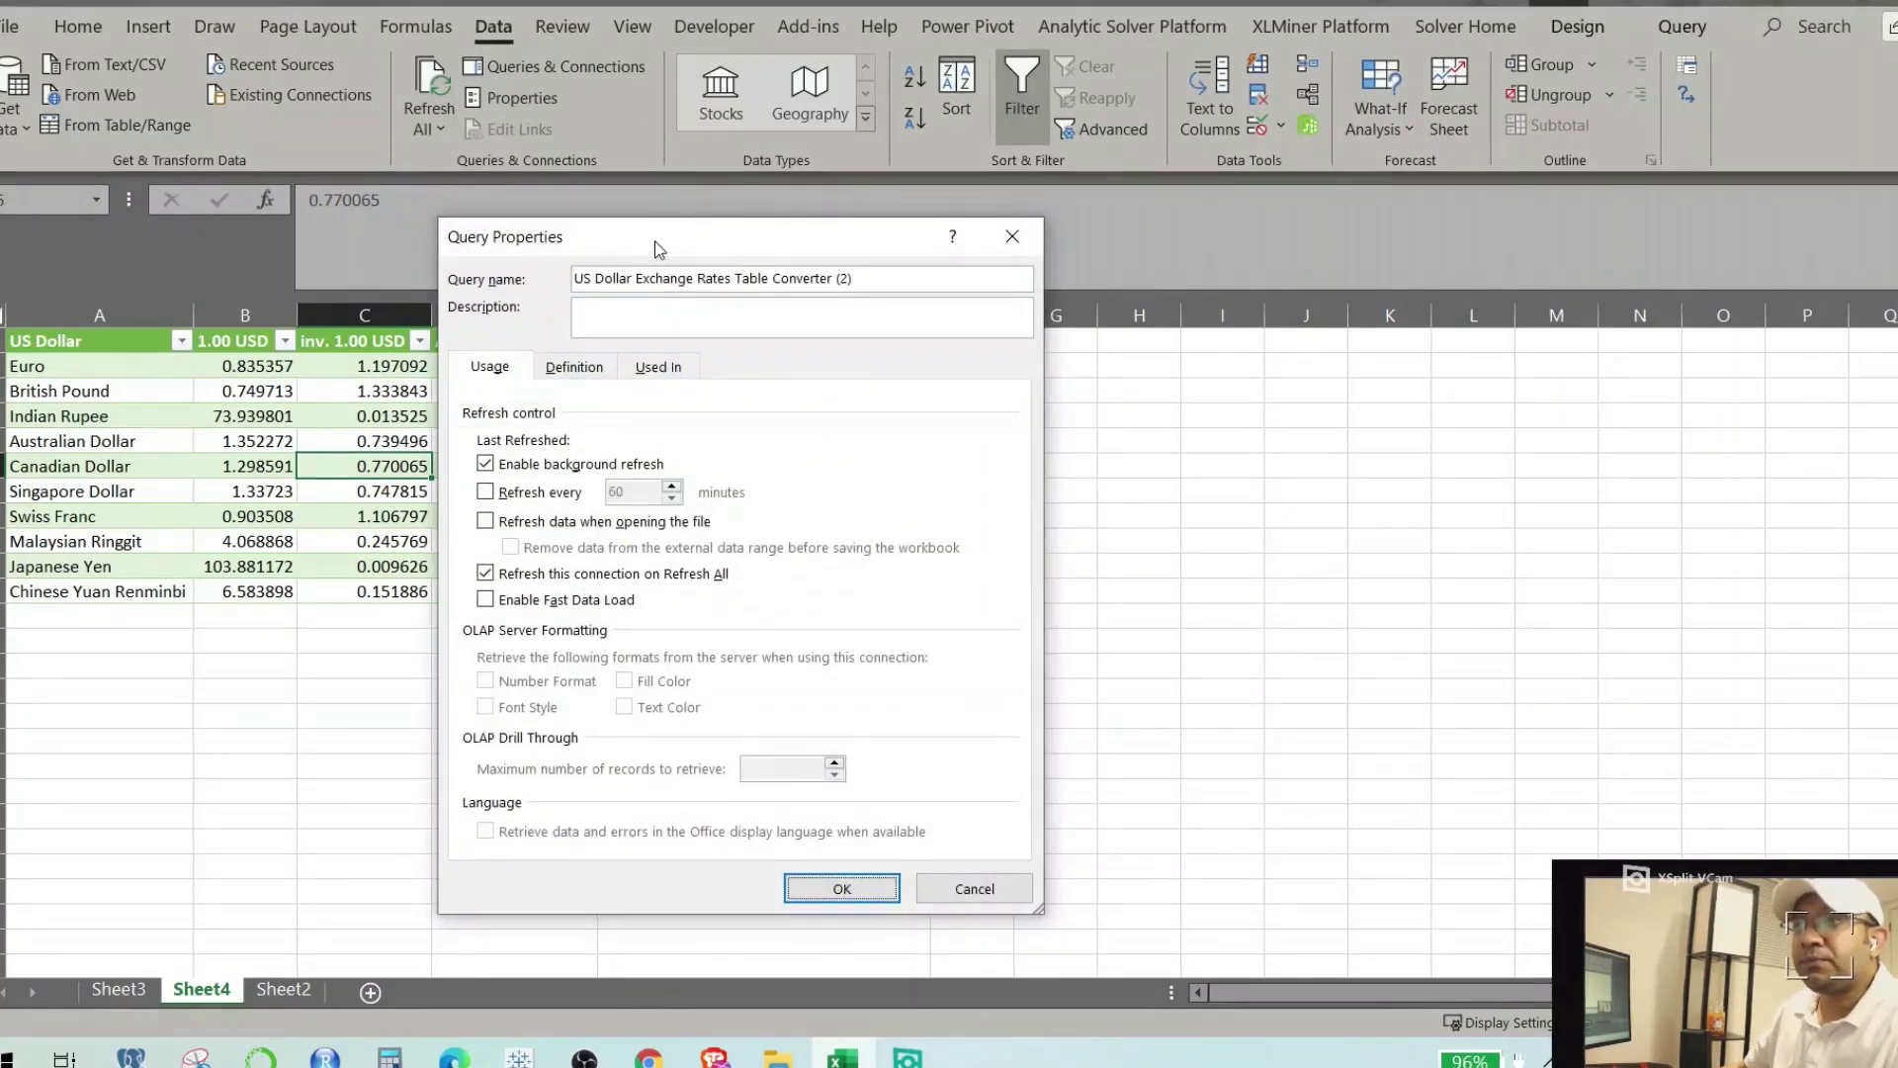
{"action": "left_click_drag", "start_coordinate": [658, 247], "coordinate": [665, 176]}
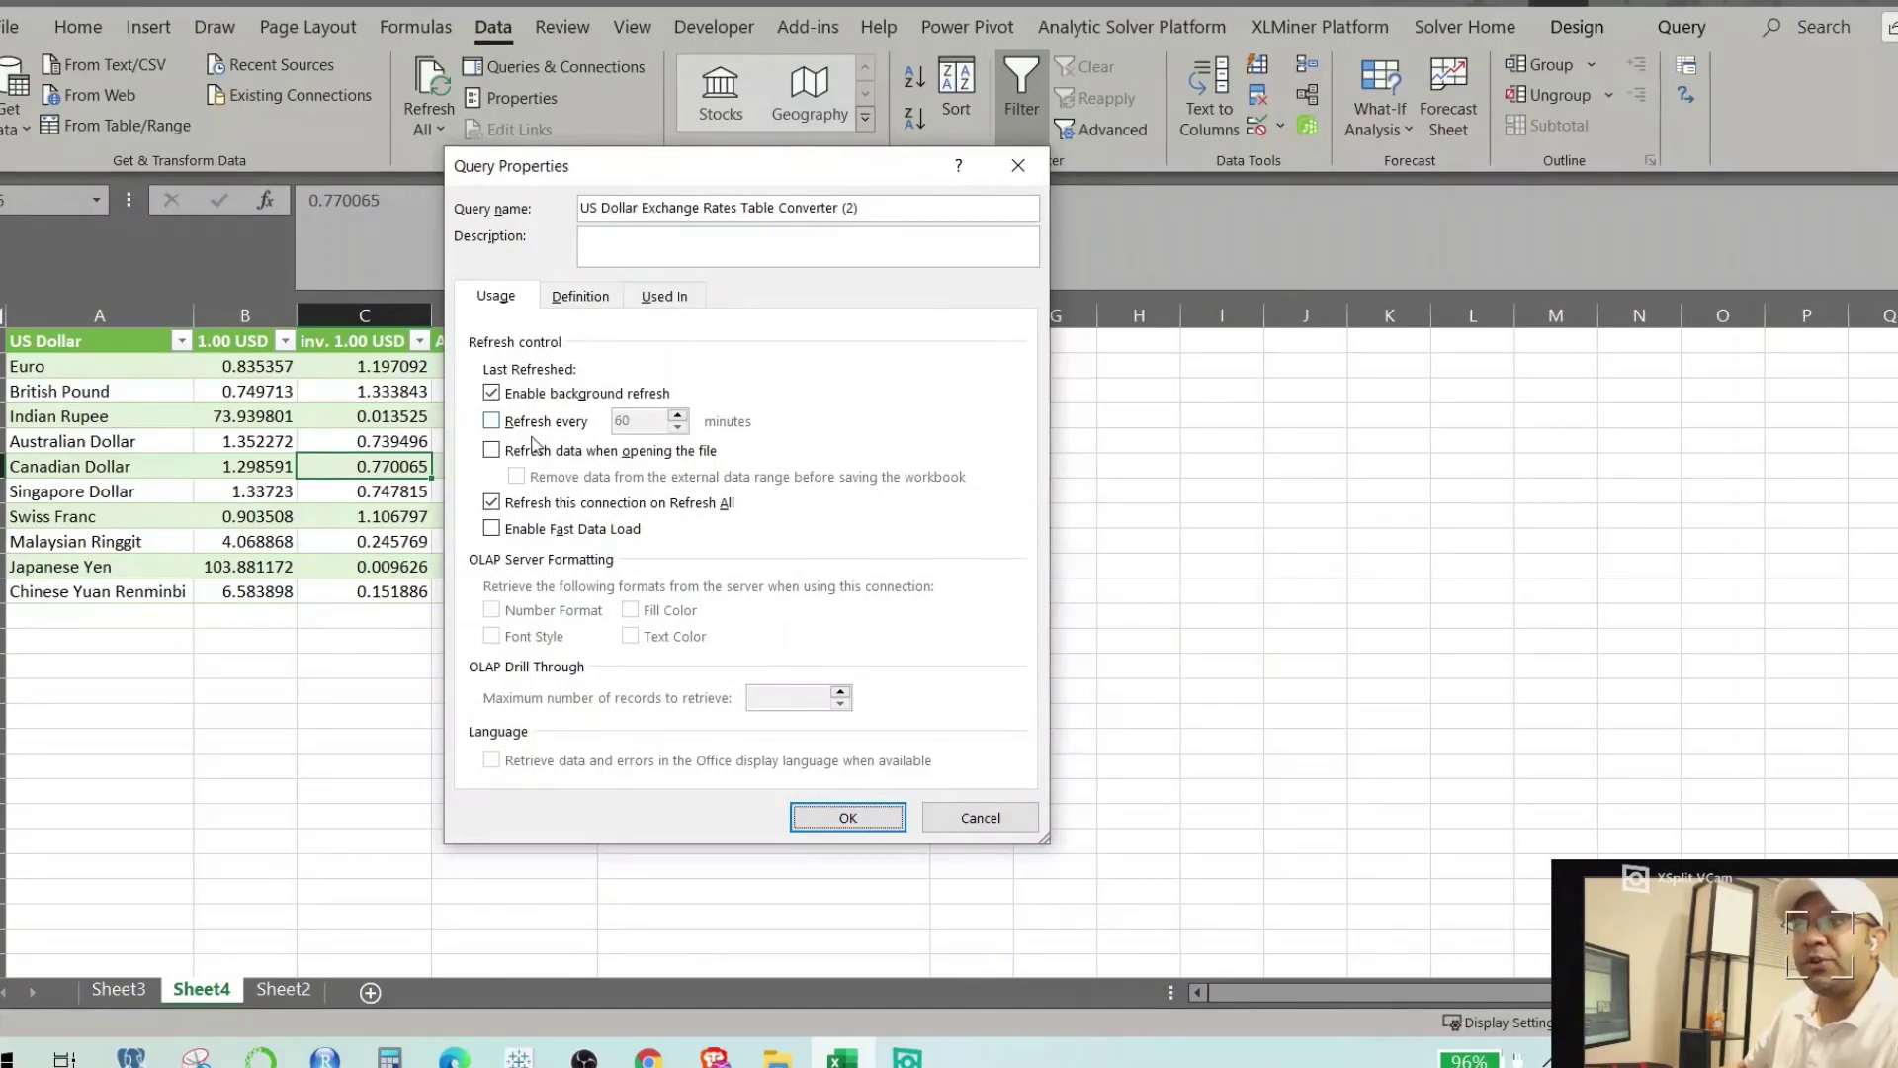
{"action": "left_click", "coordinate": [491, 420]}
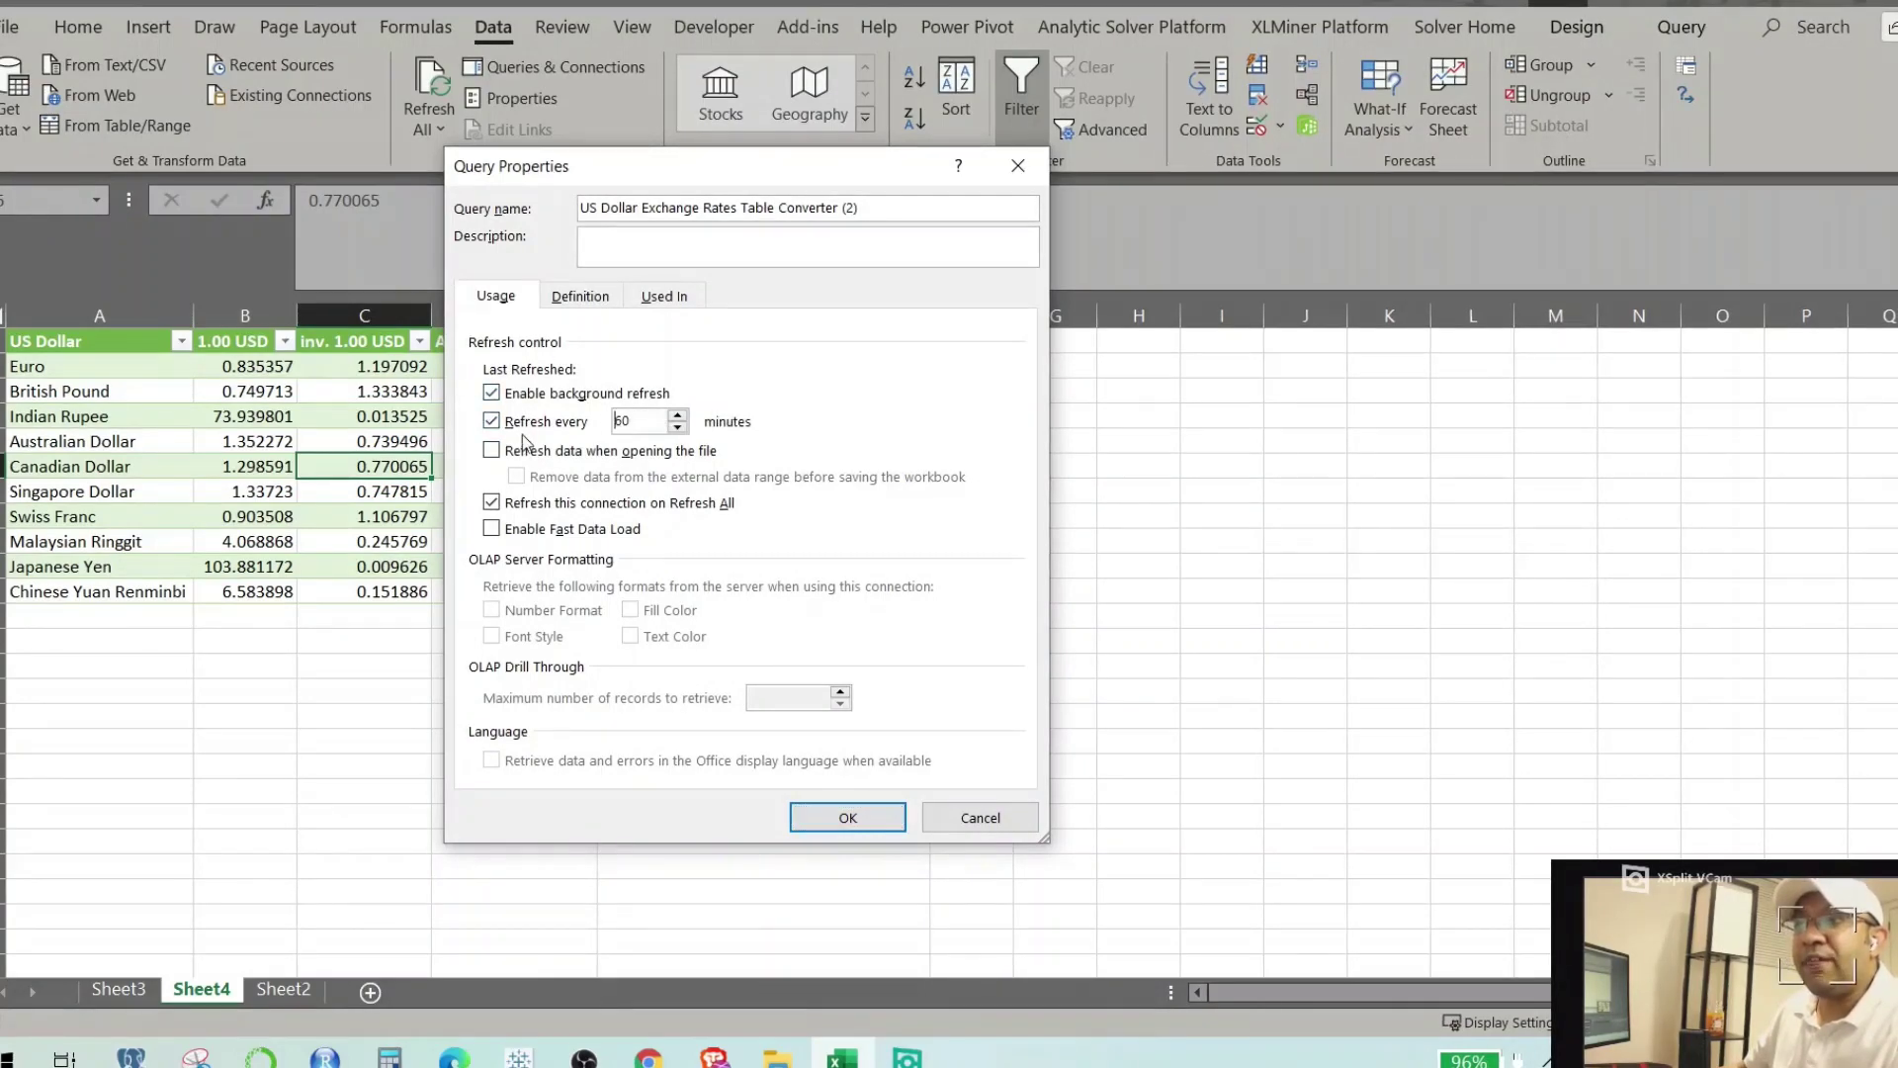
{"action": "left_click_drag", "start_coordinate": [643, 425], "coordinate": [615, 419]}
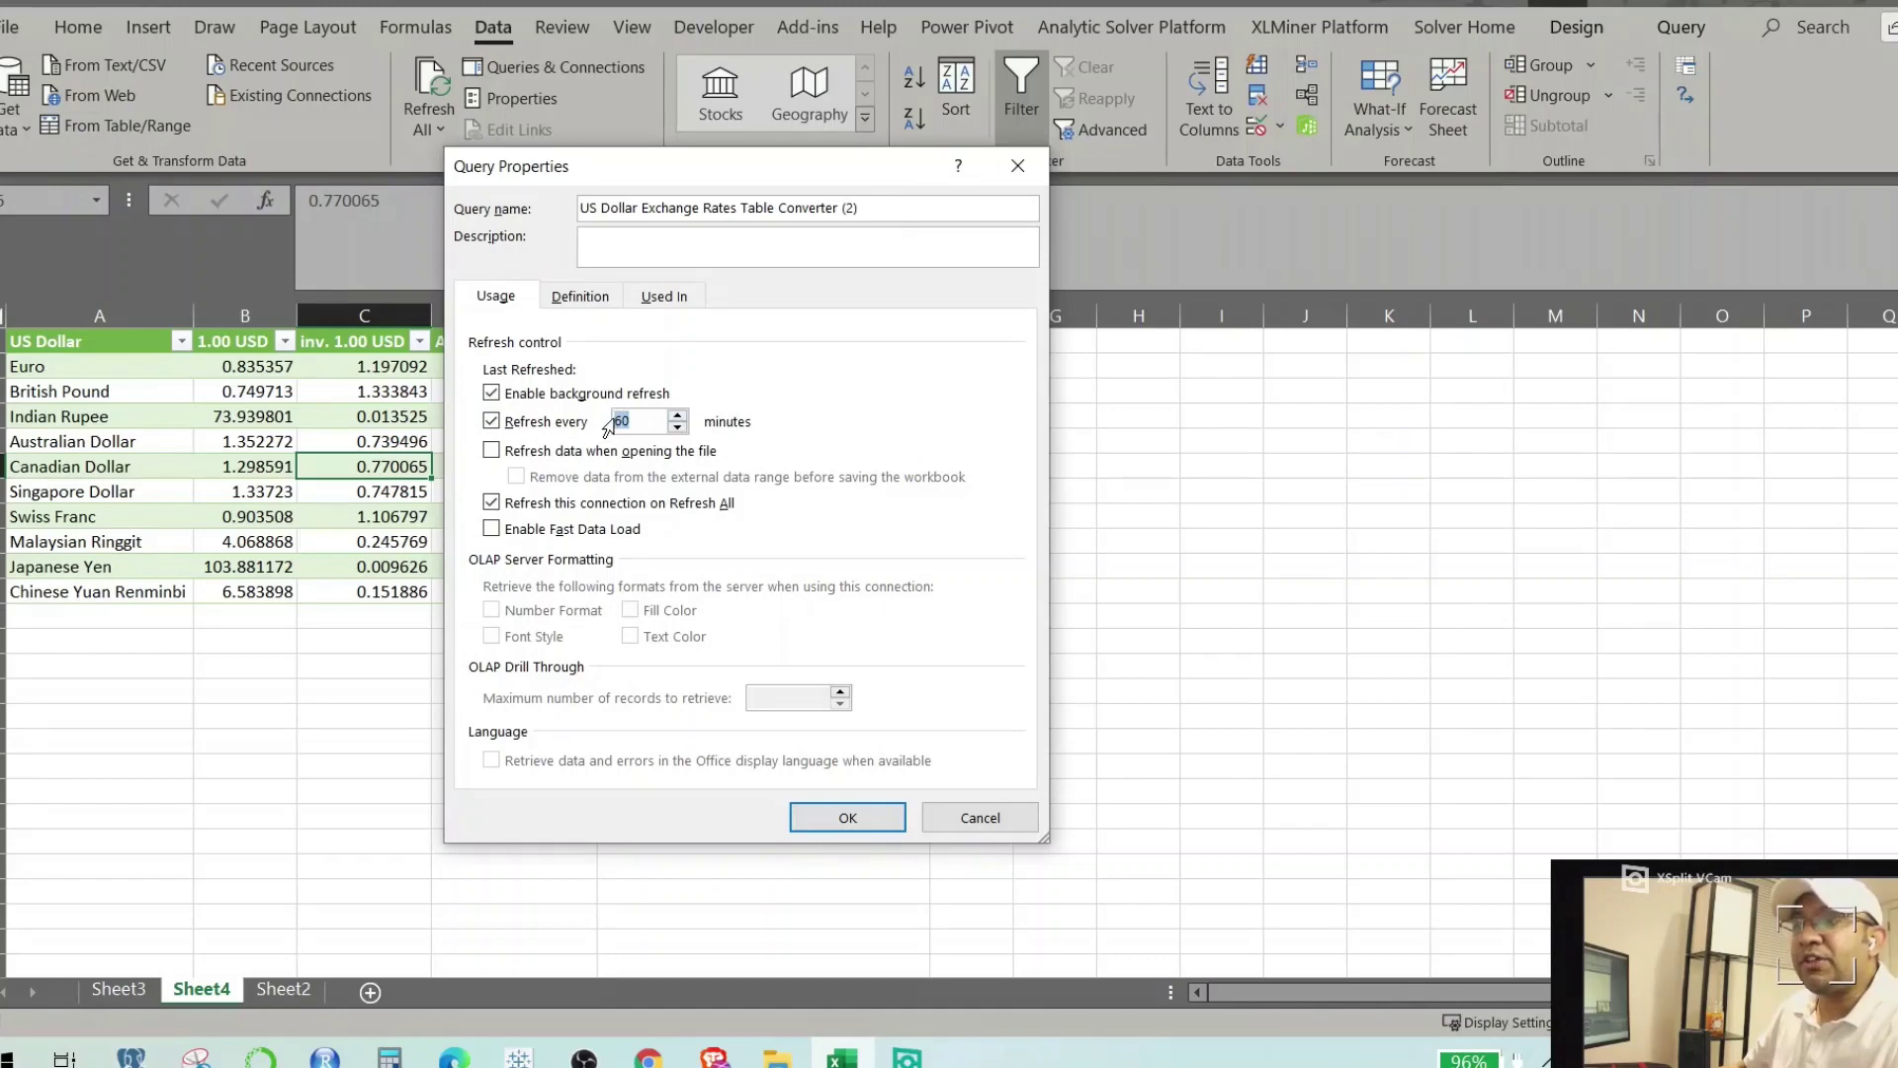
{"action": "type", "text": "5"}
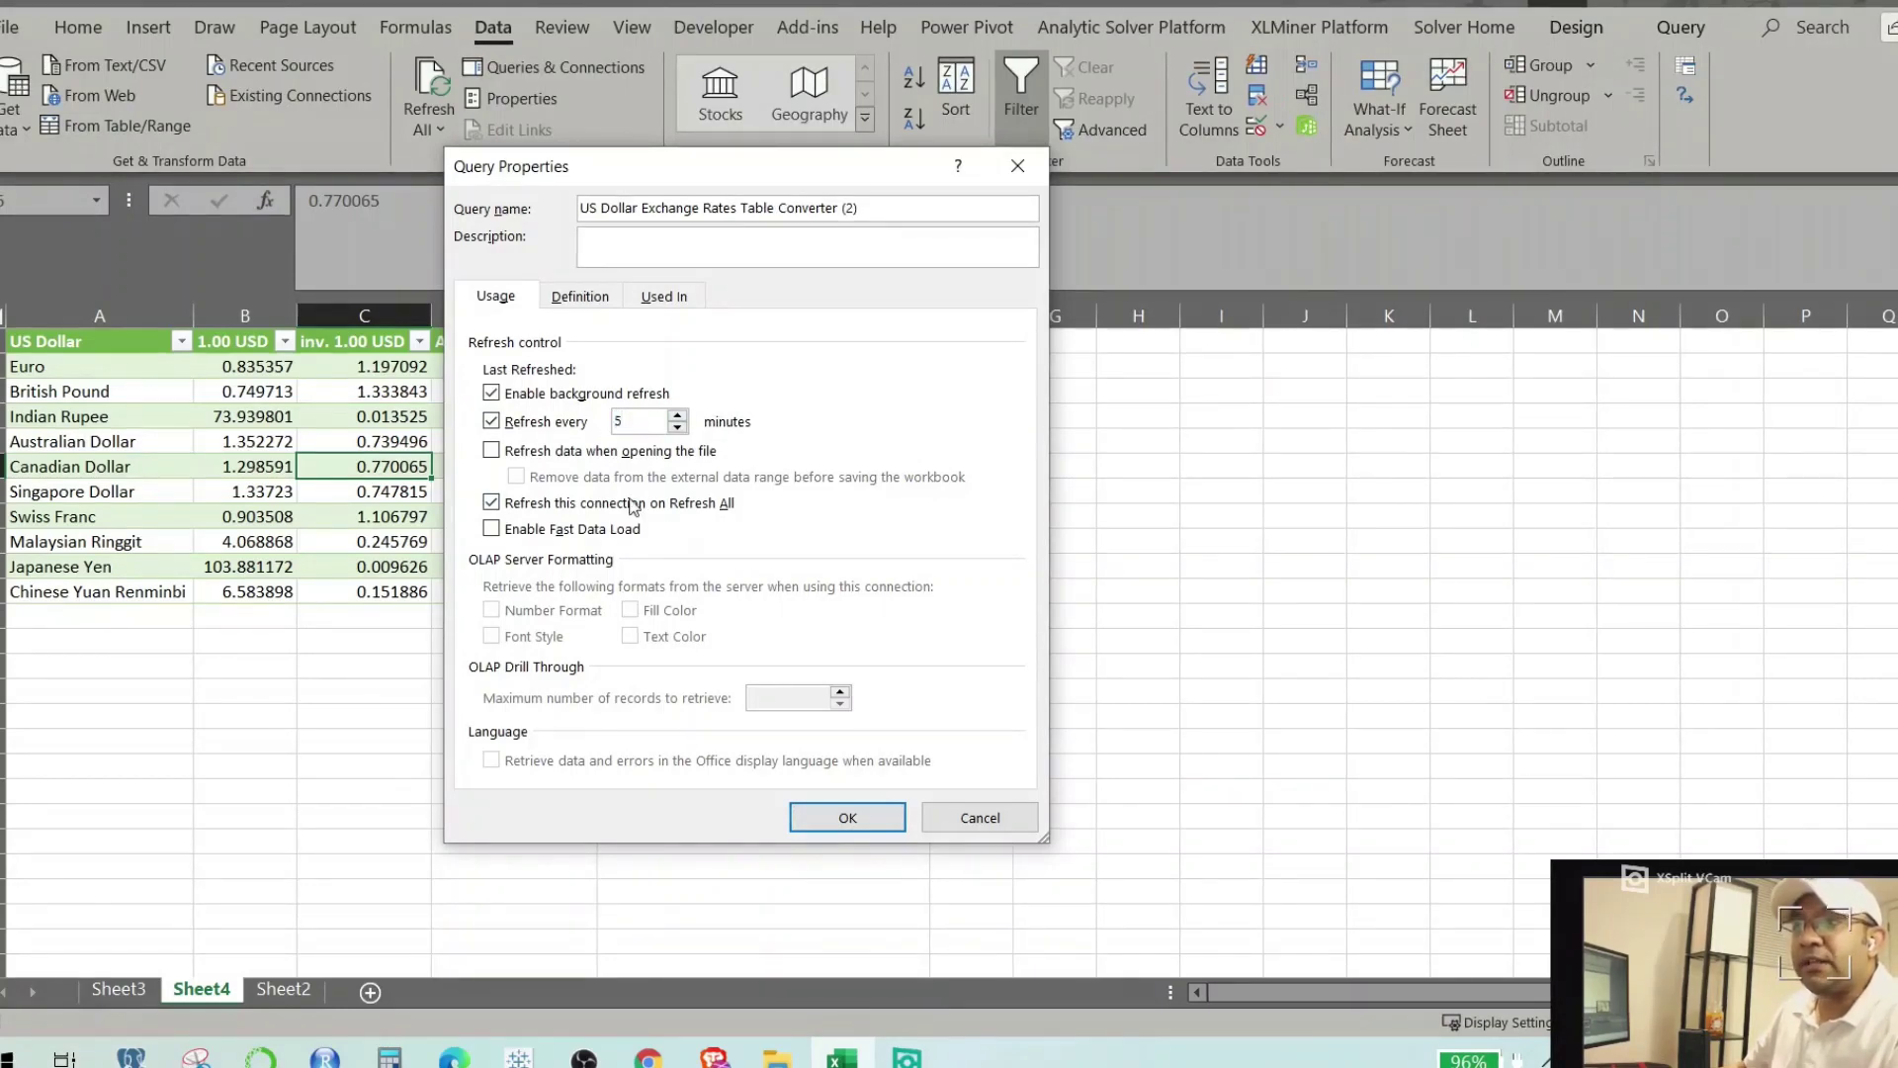
{"action": "left_click", "coordinate": [504, 455]}
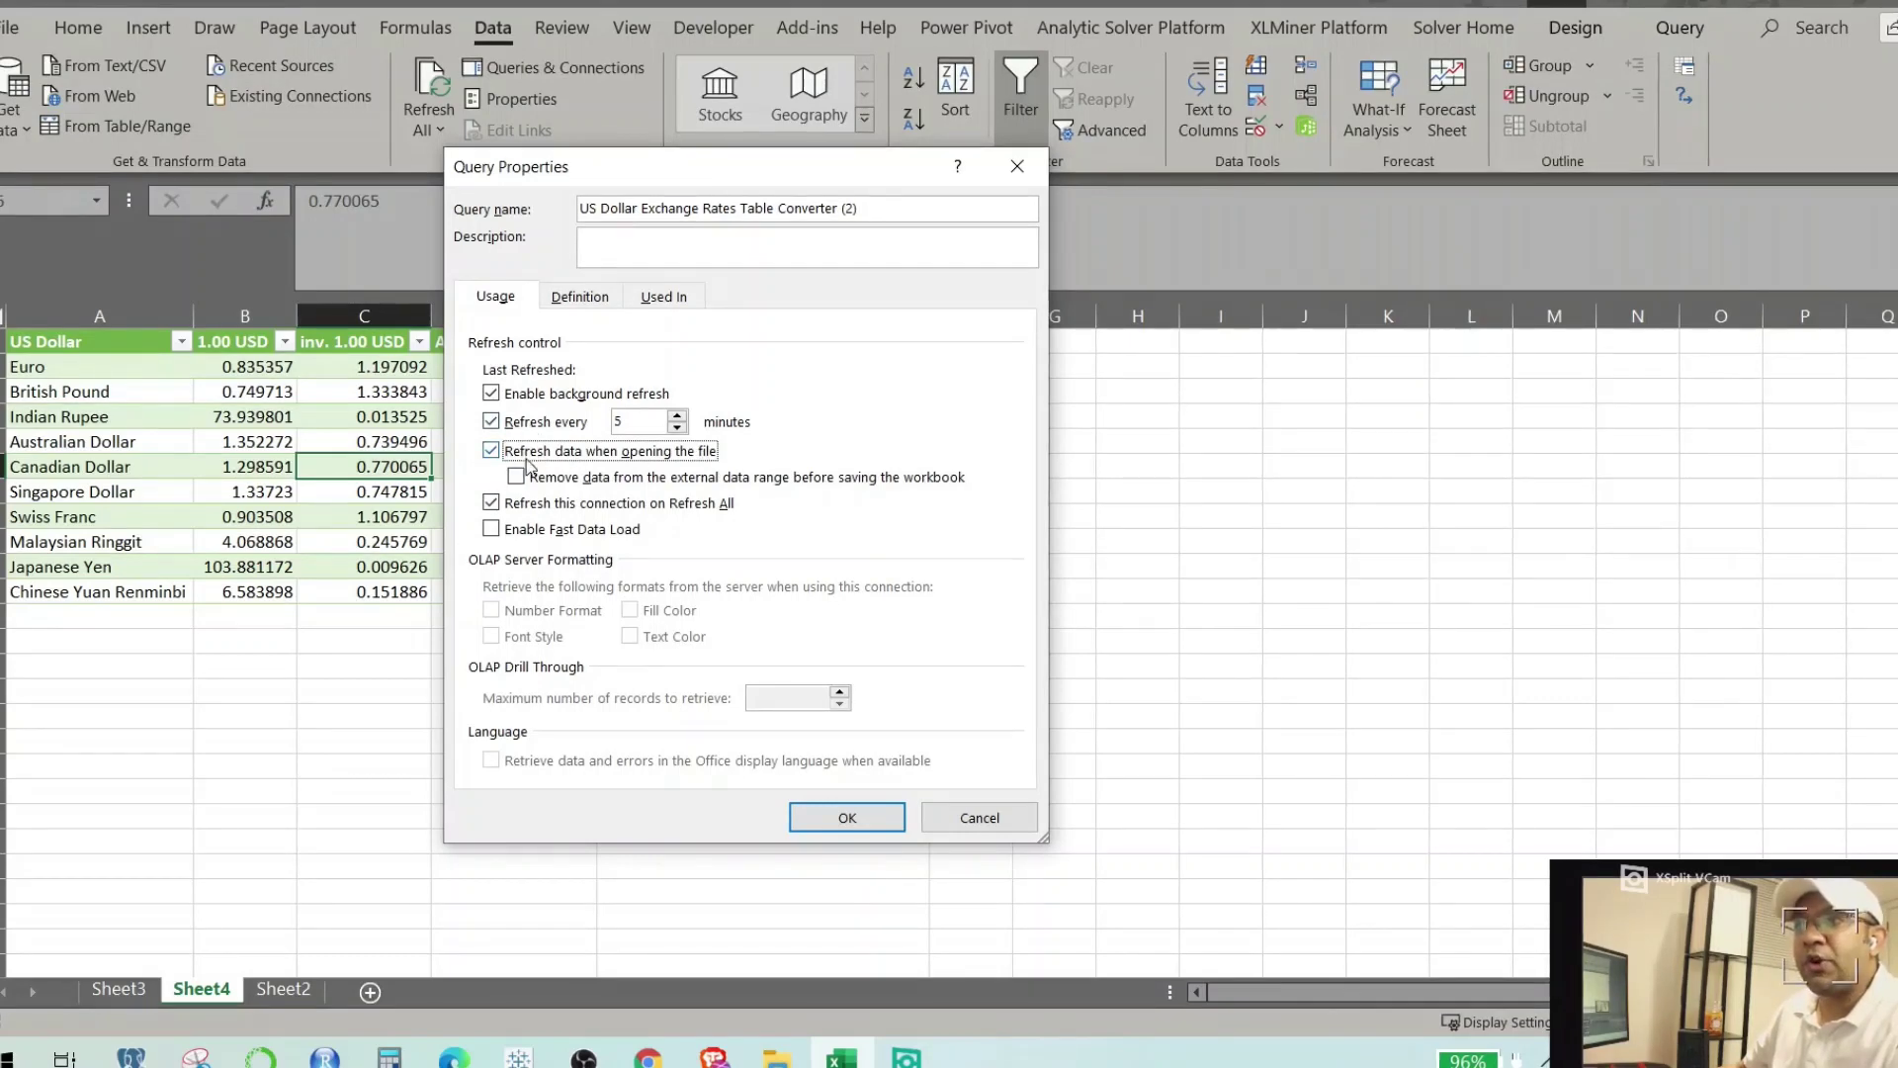
{"action": "left_click", "coordinate": [850, 823]}
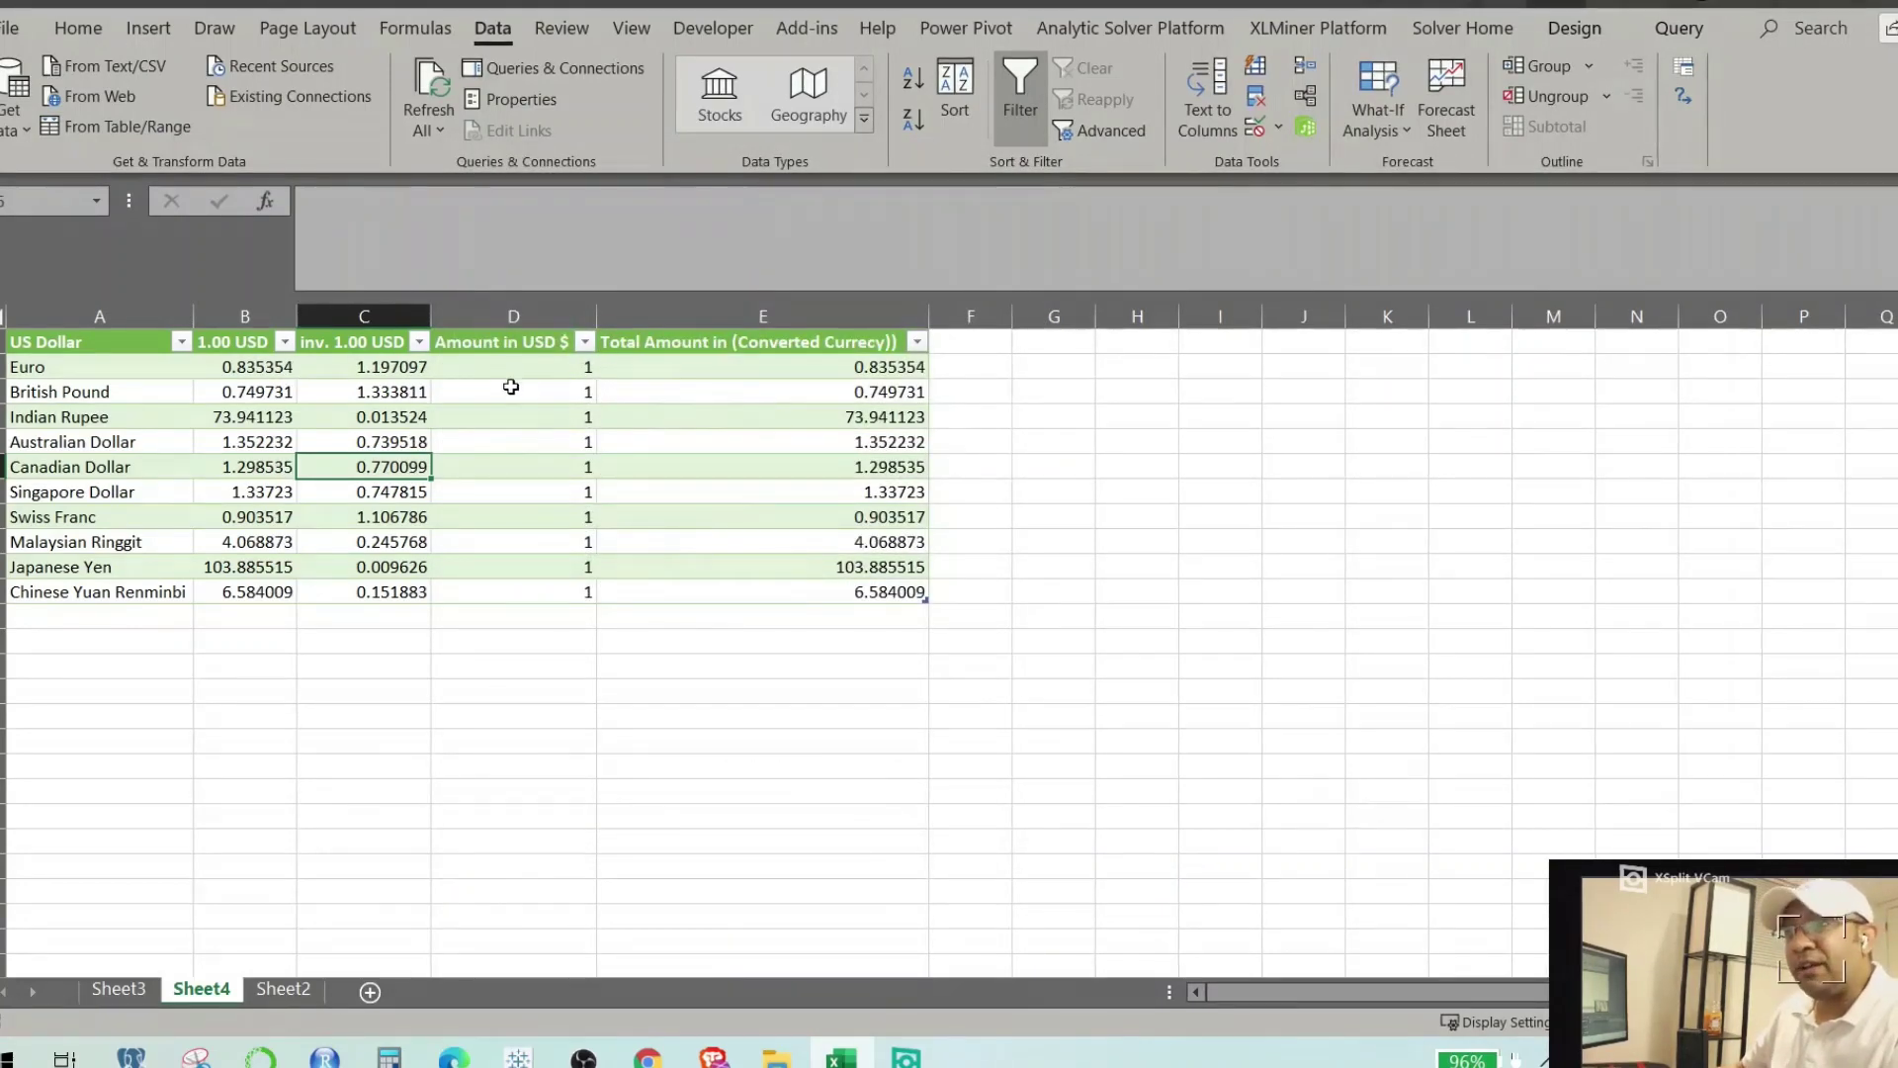
Change the Euro amount in D2 to 50 so its total becomes 41.7677.
{"action": "left_click", "coordinate": [531, 363]}
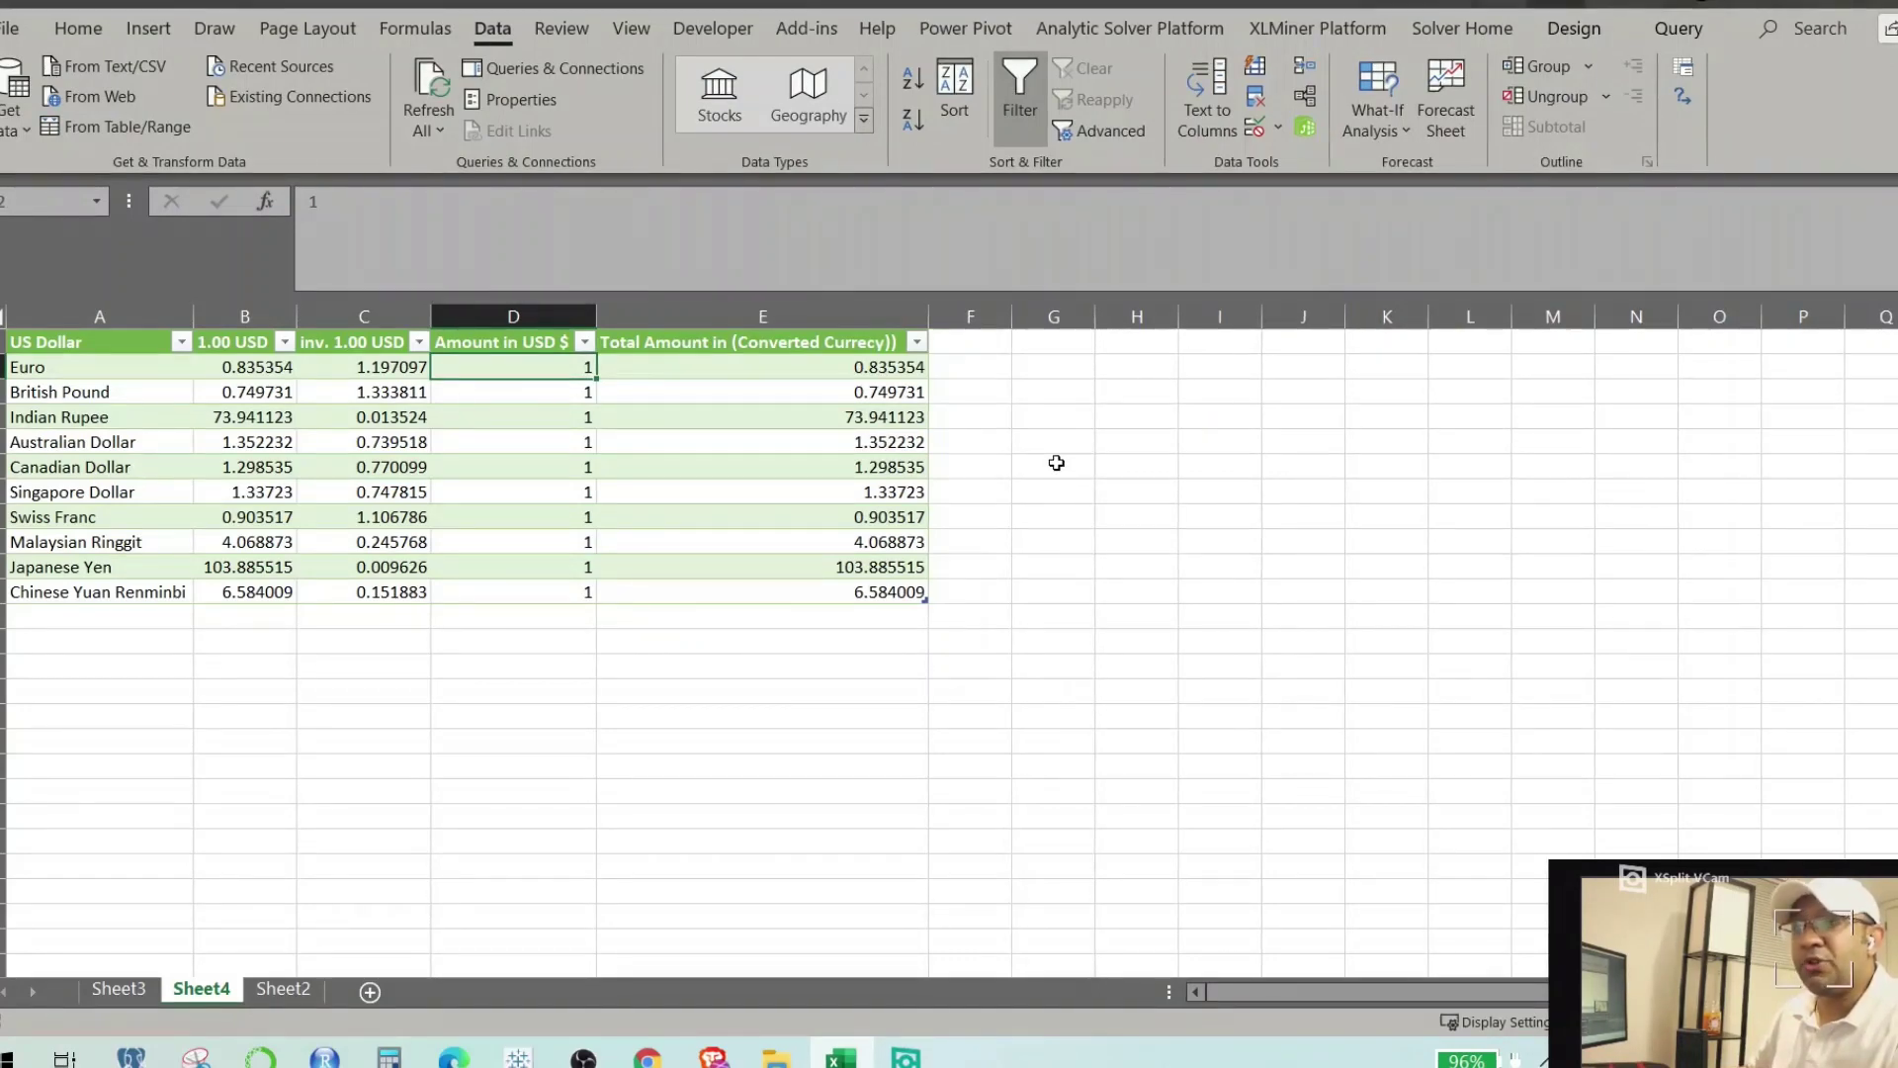
{"action": "type", "text": "50"}
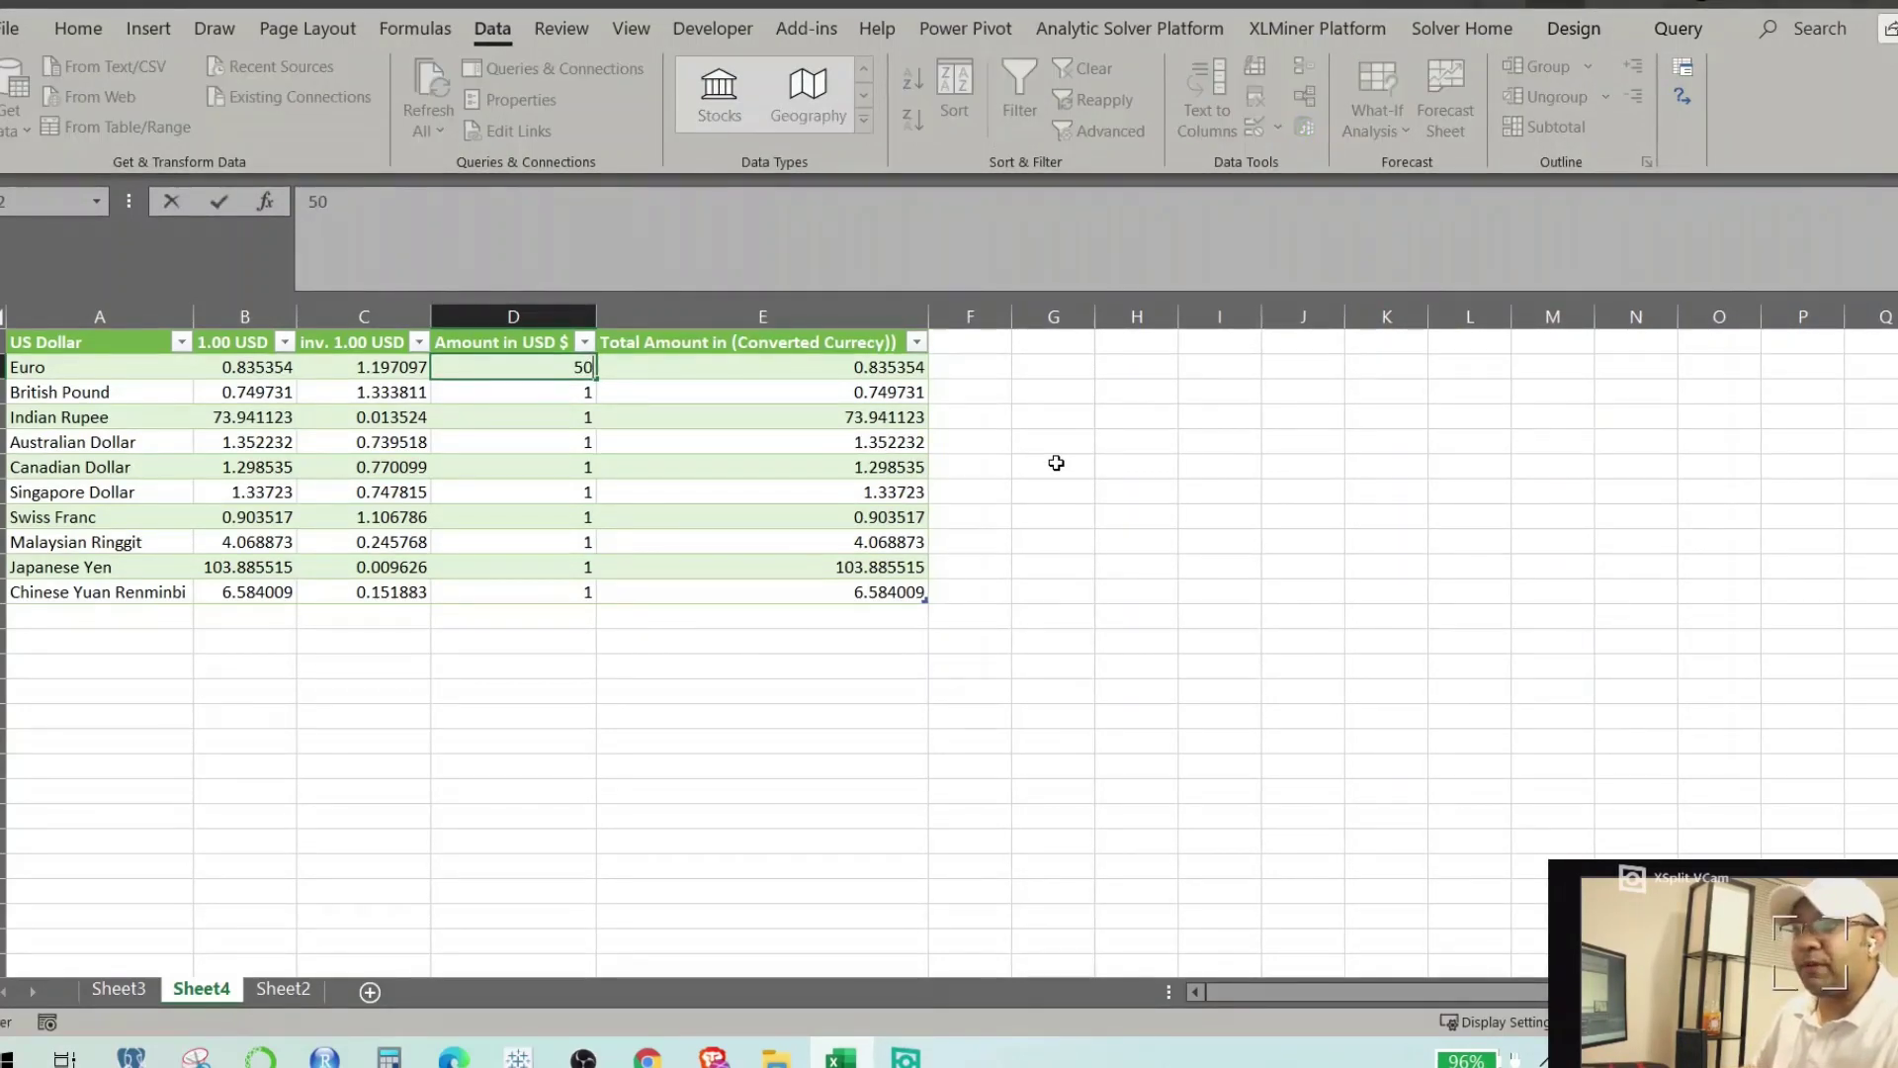
{"action": "key", "text": "Return"}
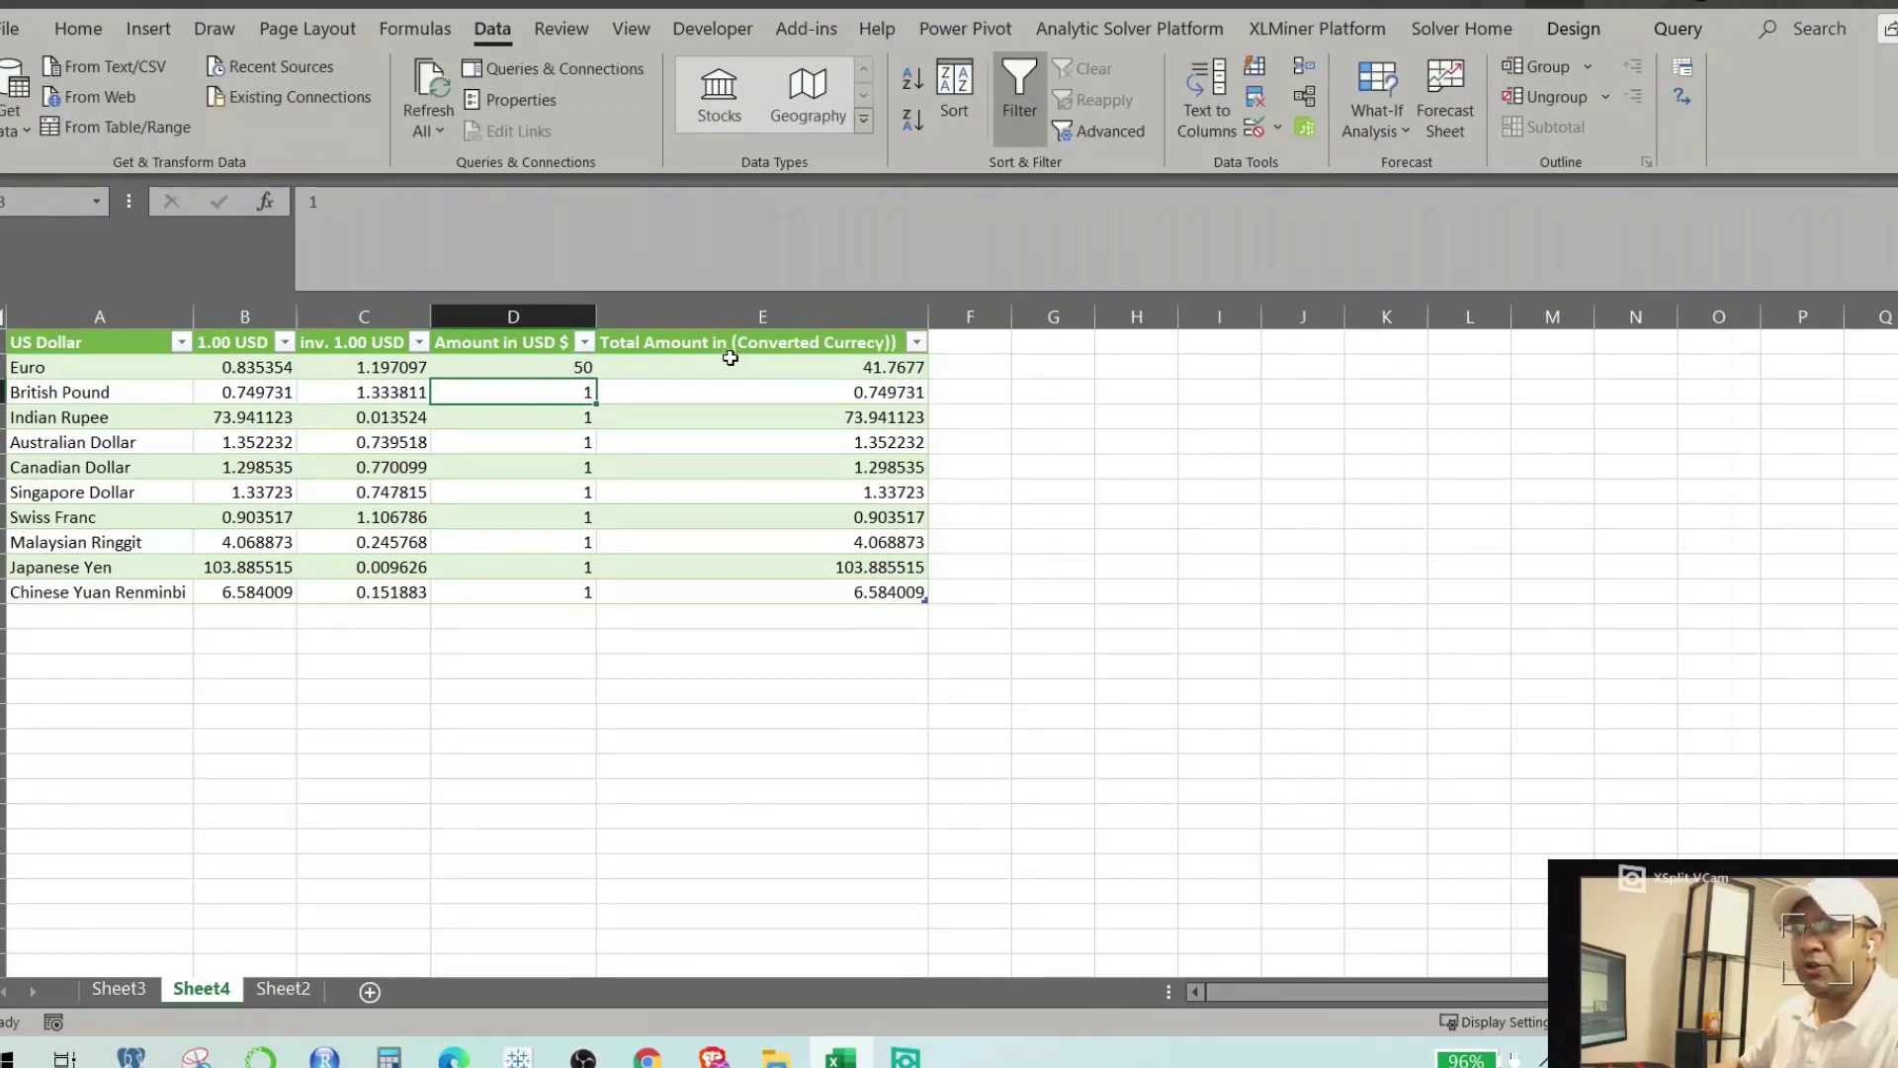